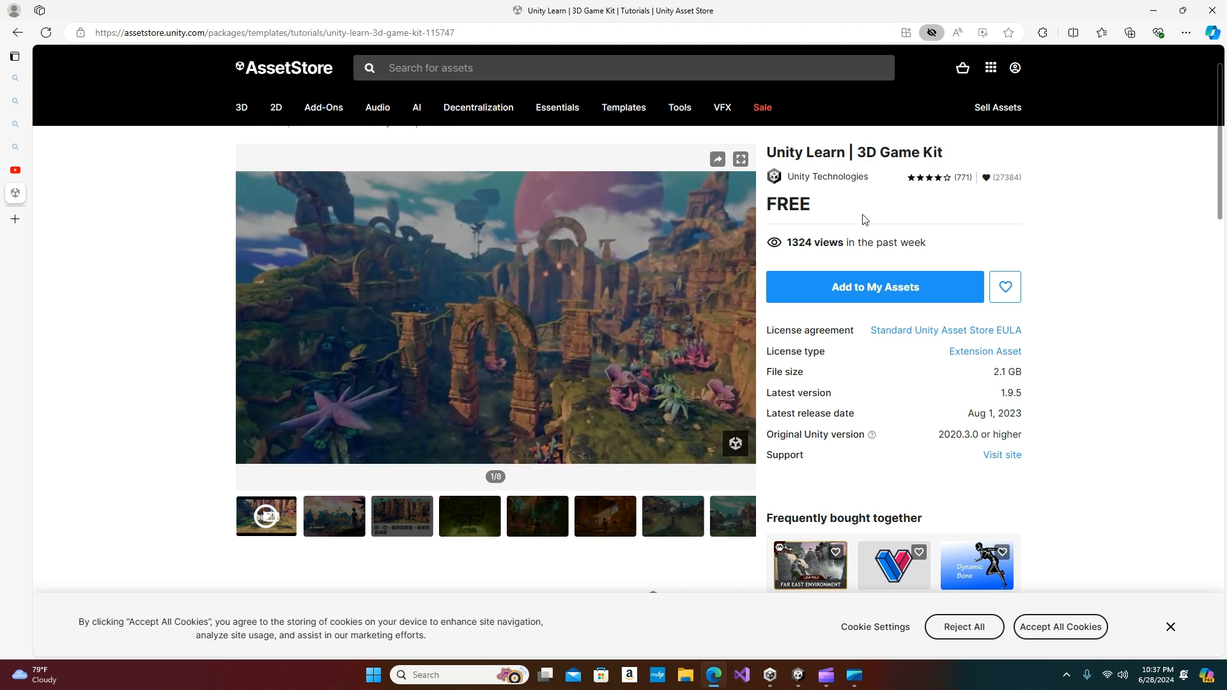
Switch to the Unity editor and inspect the Terrain02 prefab in the Ground folder of the 3DGamekit Prefabs.
left_click(1154, 12)
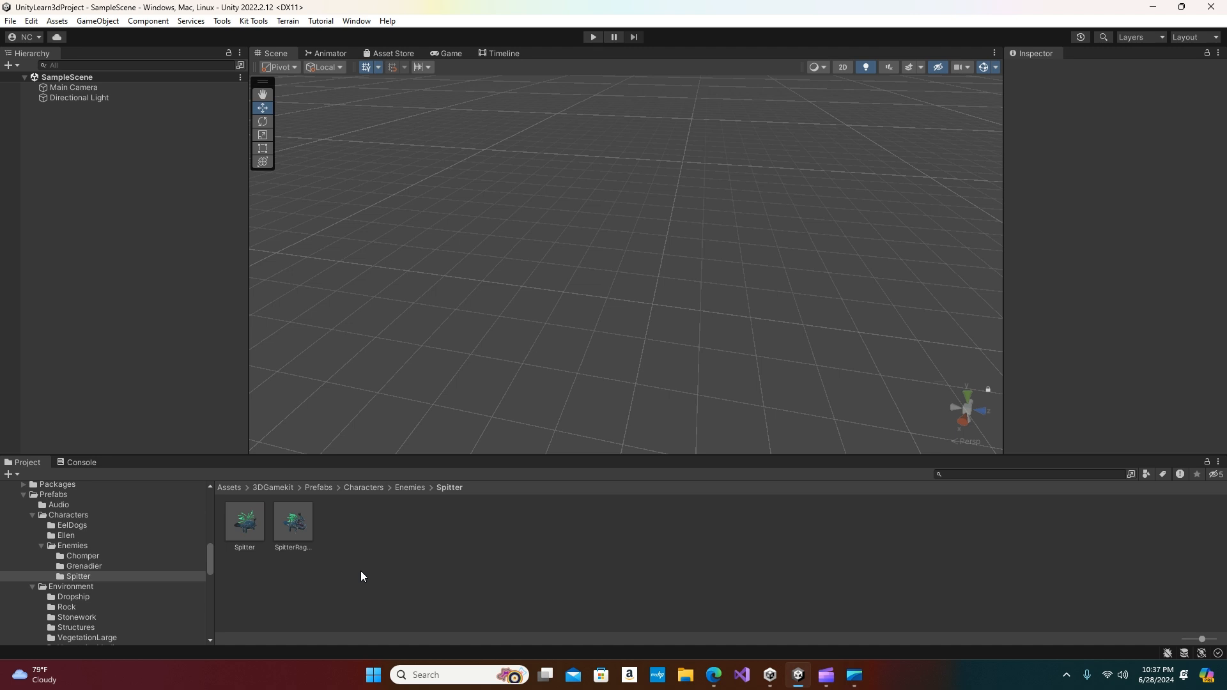
scroll(134, 575, "up", 10)
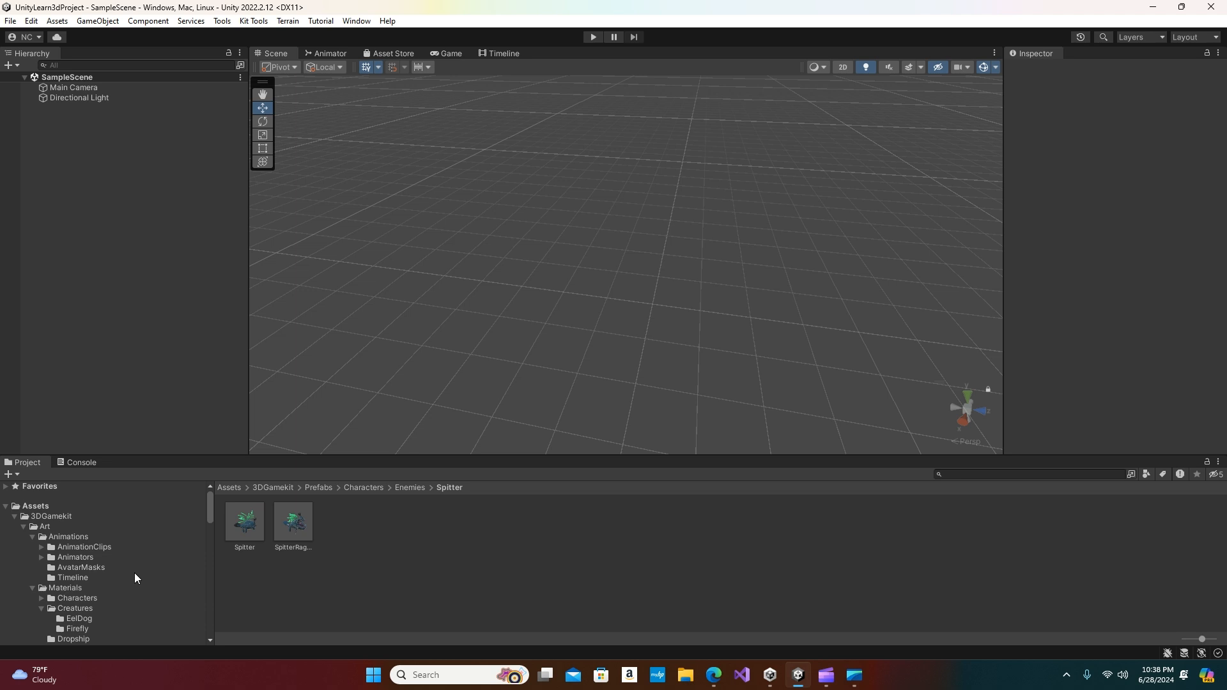
left_click(237, 529)
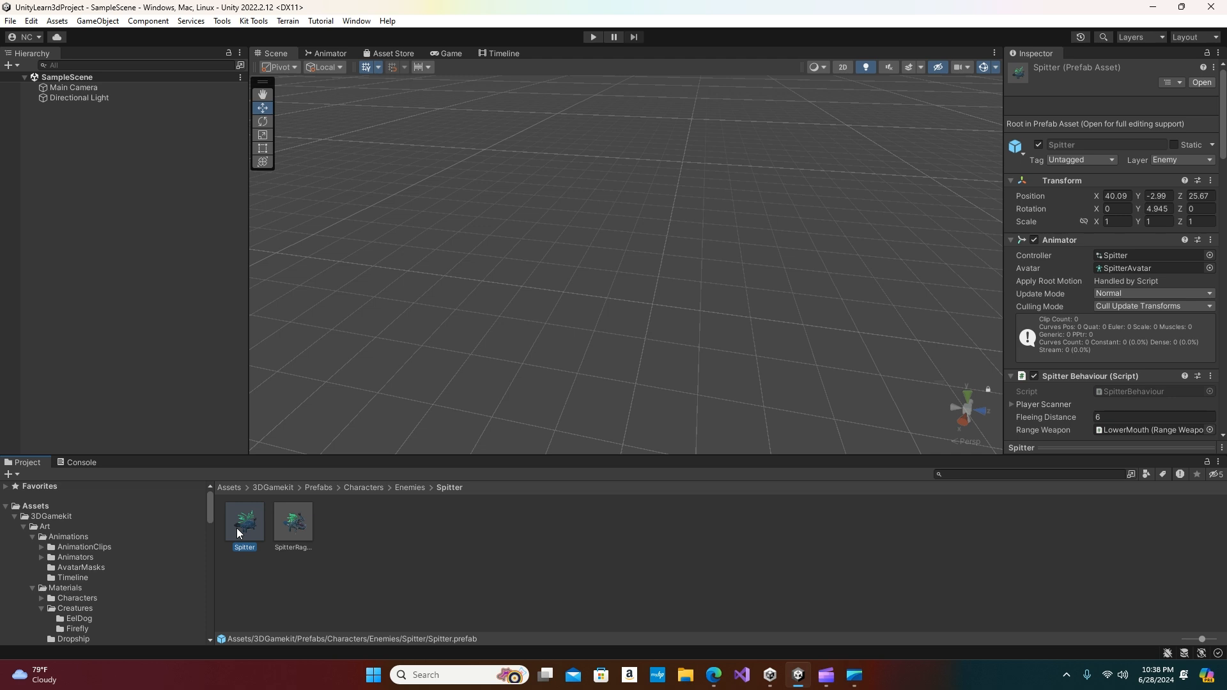
left_click(54, 507)
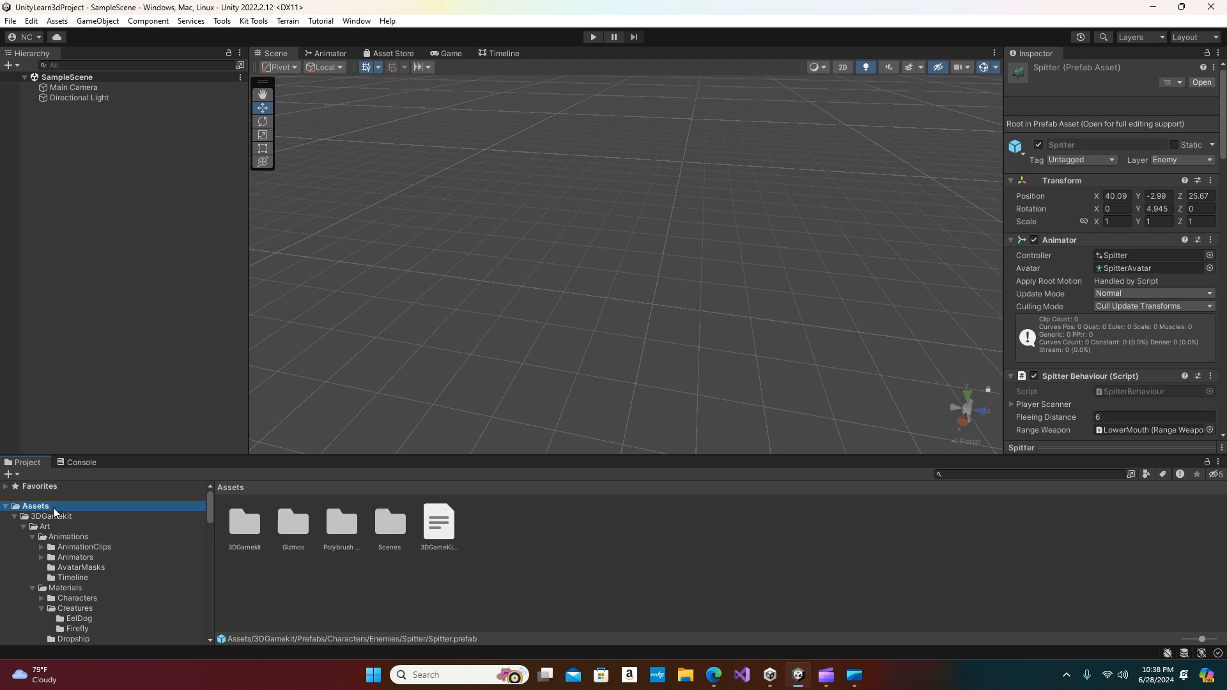
scroll(133, 541, "down", 10)
scroll(133, 541, "down", 5)
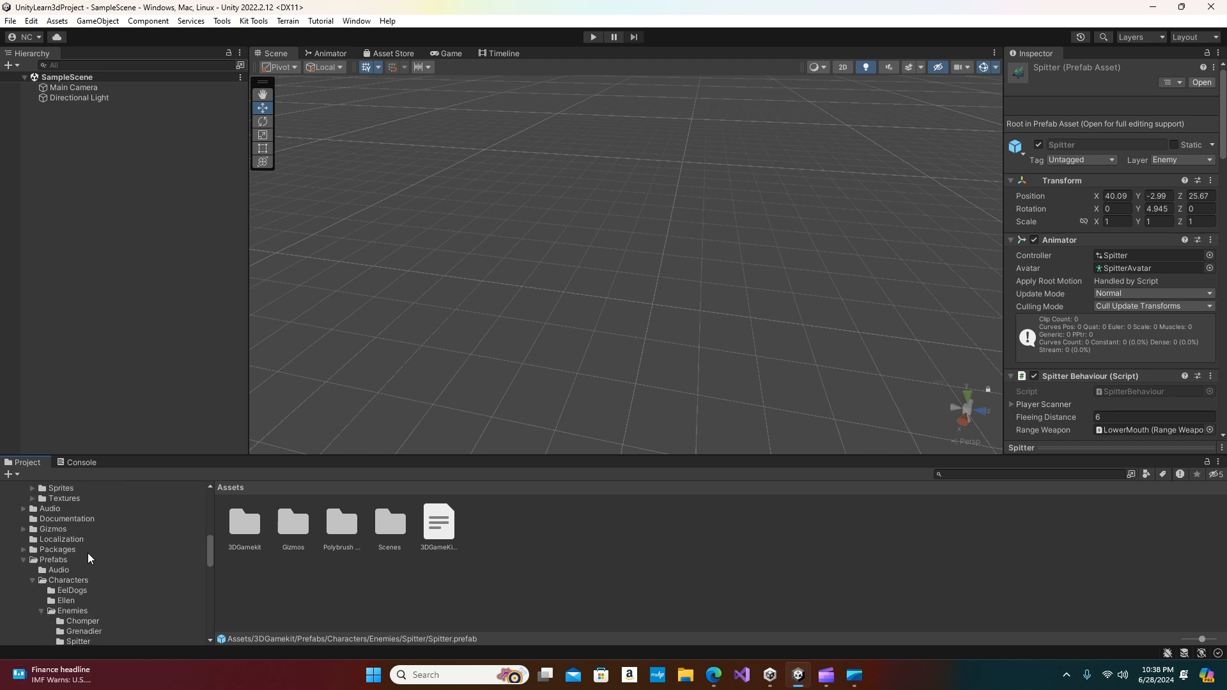
left_click(76, 560)
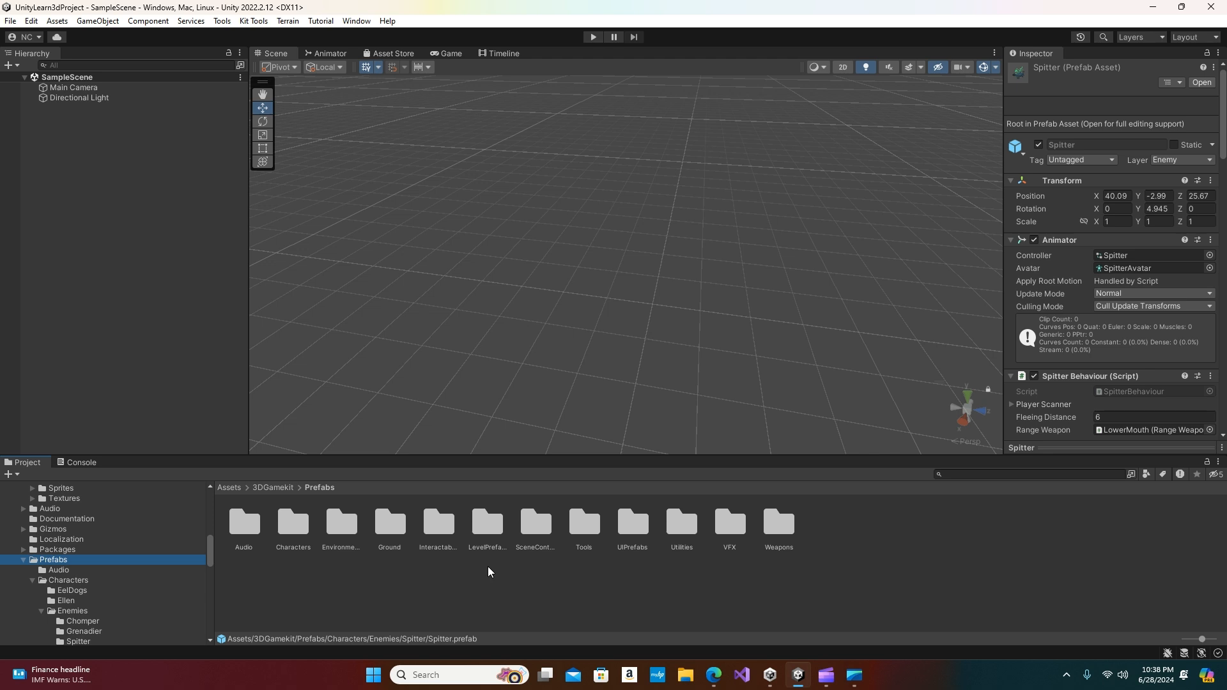
double_click(391, 524)
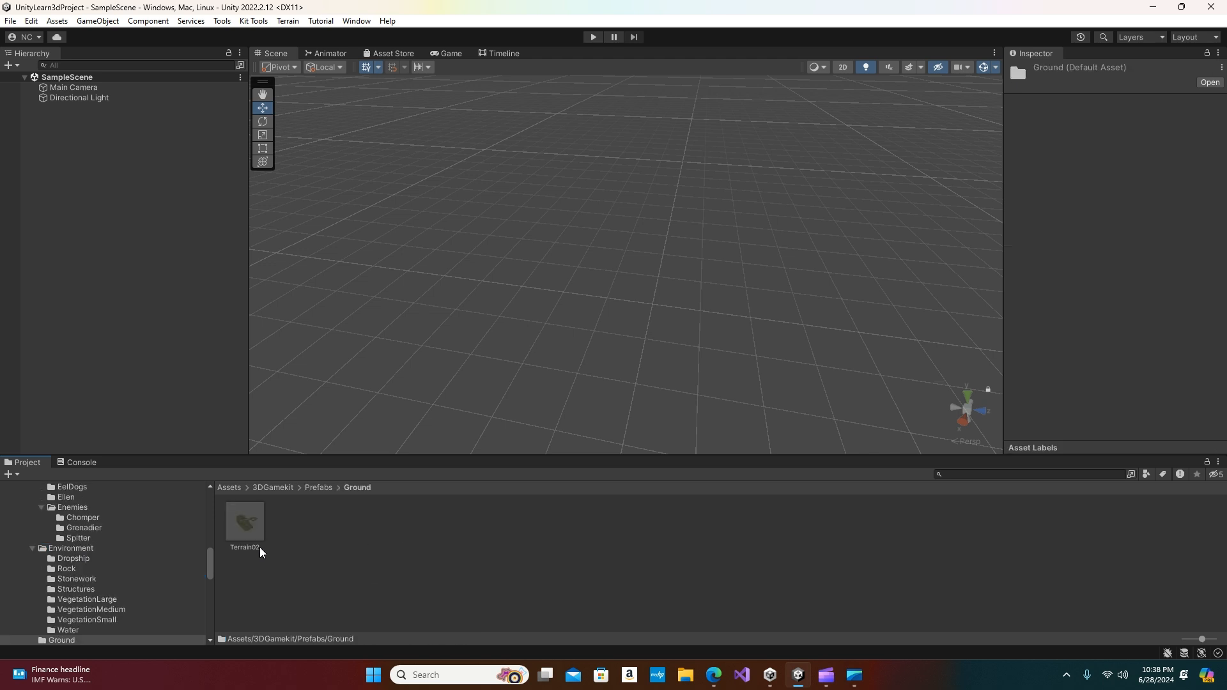
left_click(252, 522)
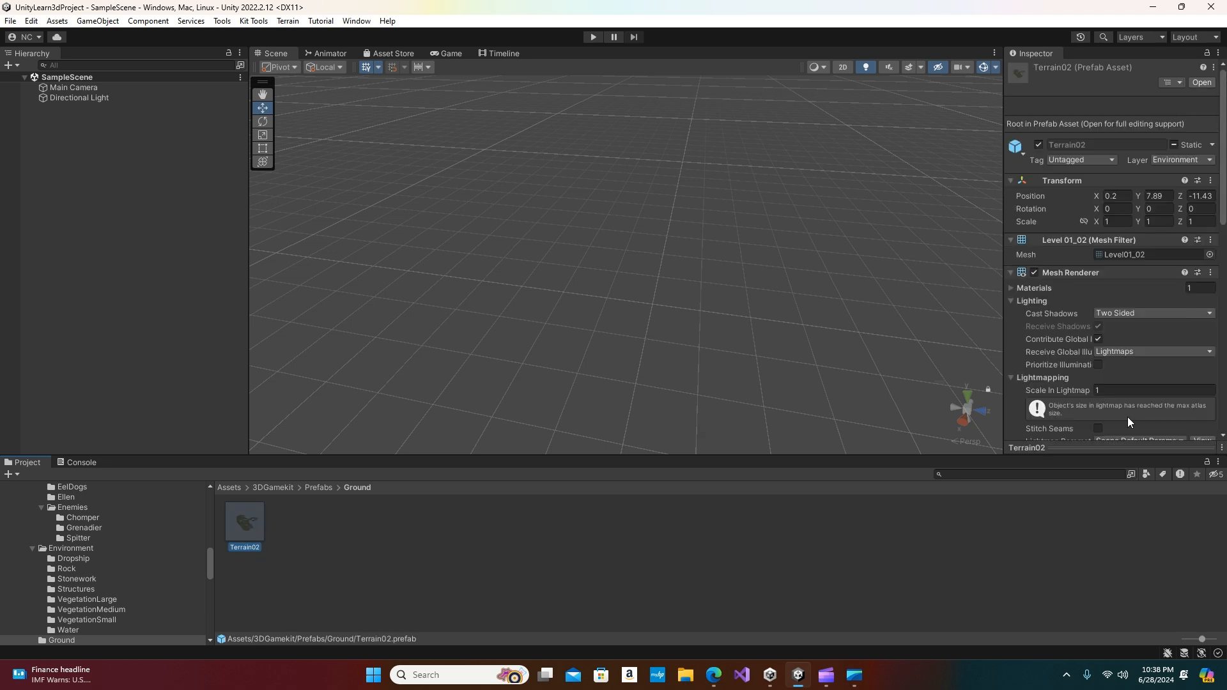
Delete the Ground folder from the 3DGamekit Prefabs folder.
left_click(323, 488)
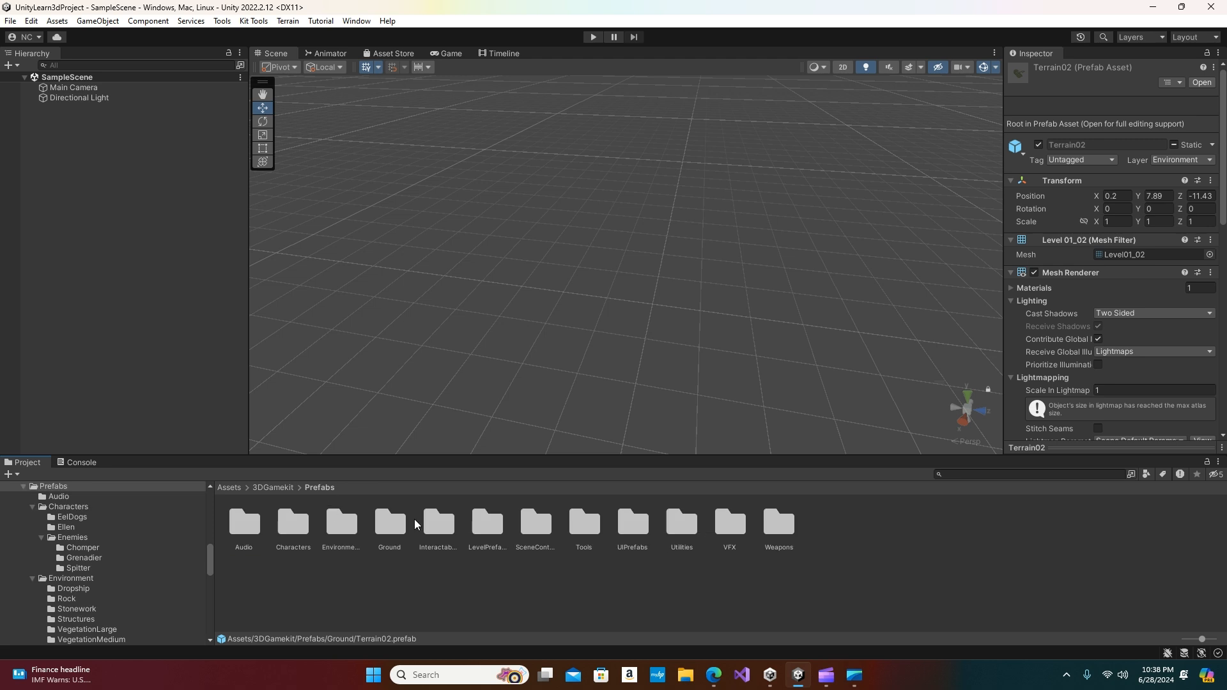
right_click(389, 524)
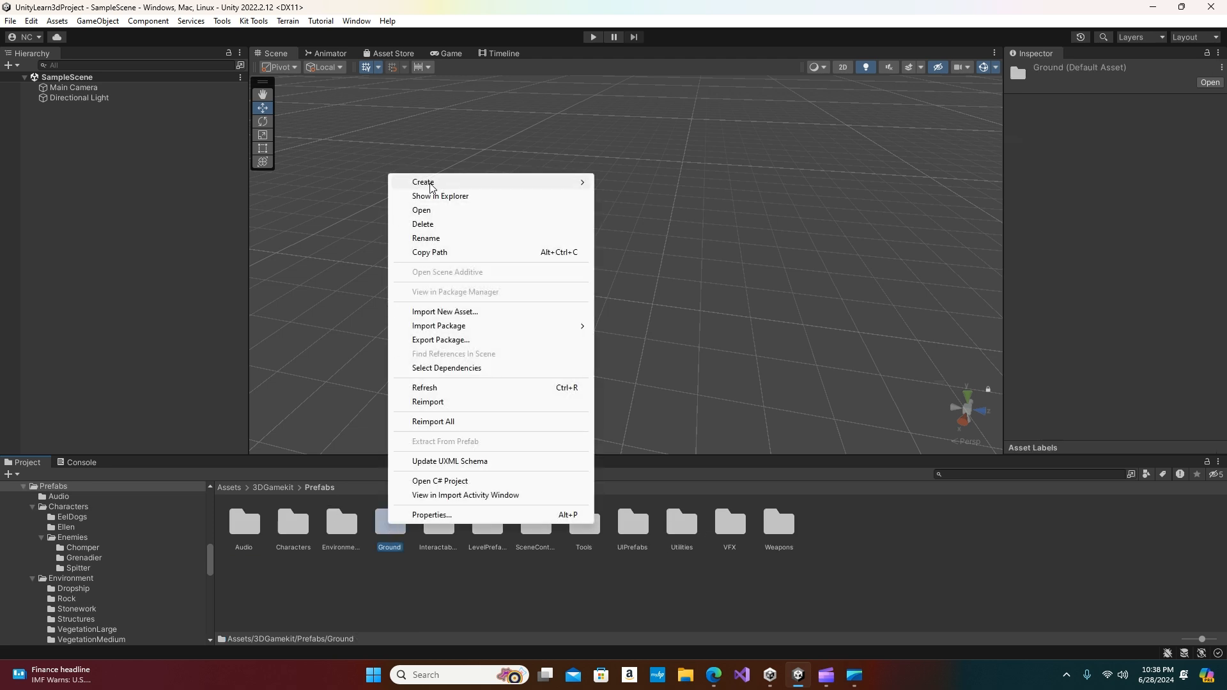
left_click(430, 225)
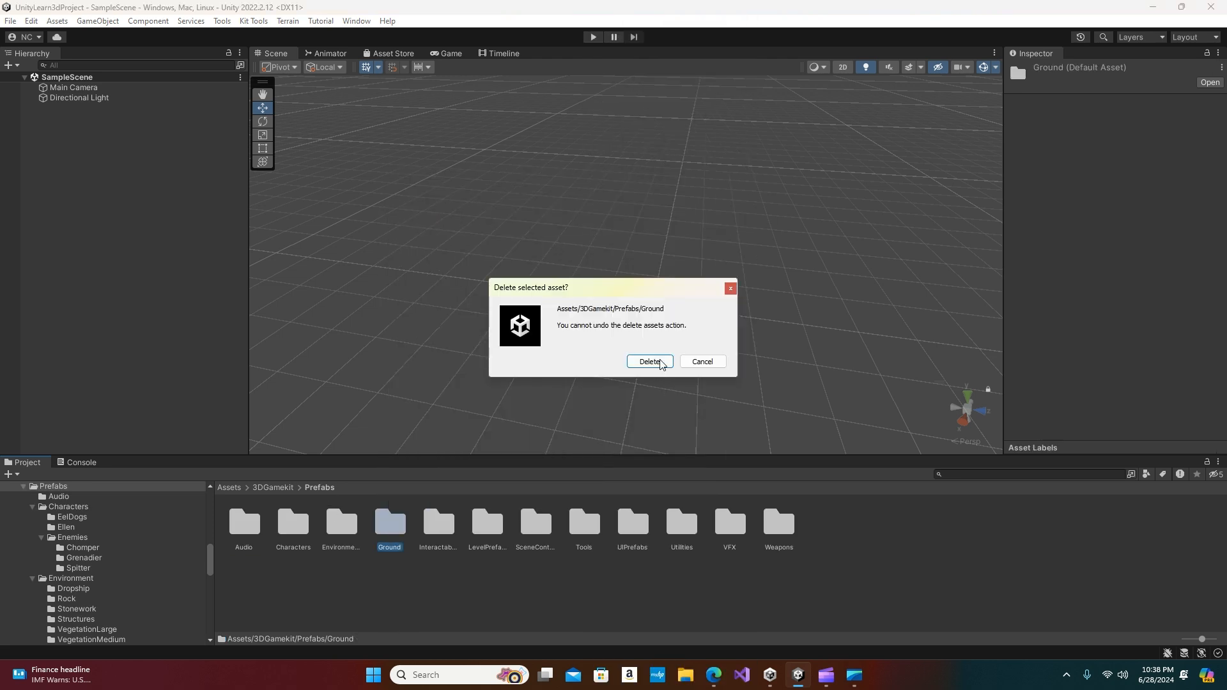
left_click(647, 359)
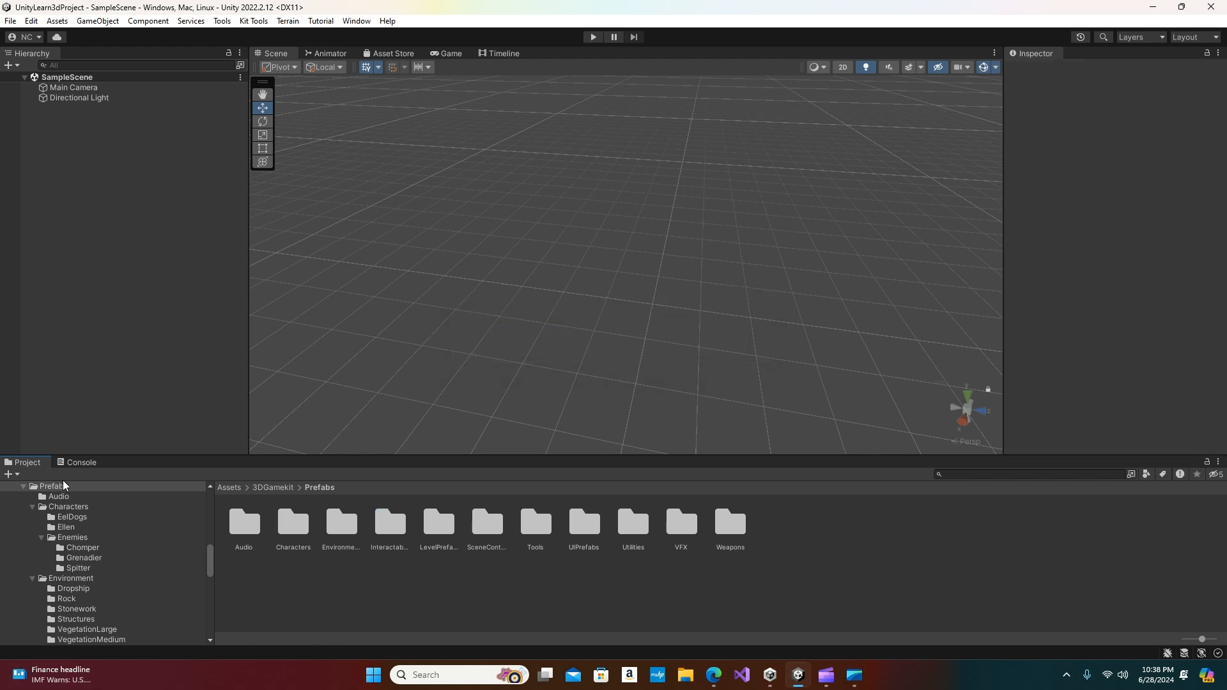
Open the Level1 scene from the GamePlay folder within the 3DGamekit Scenes.
left_click_drag(208, 561, 215, 486)
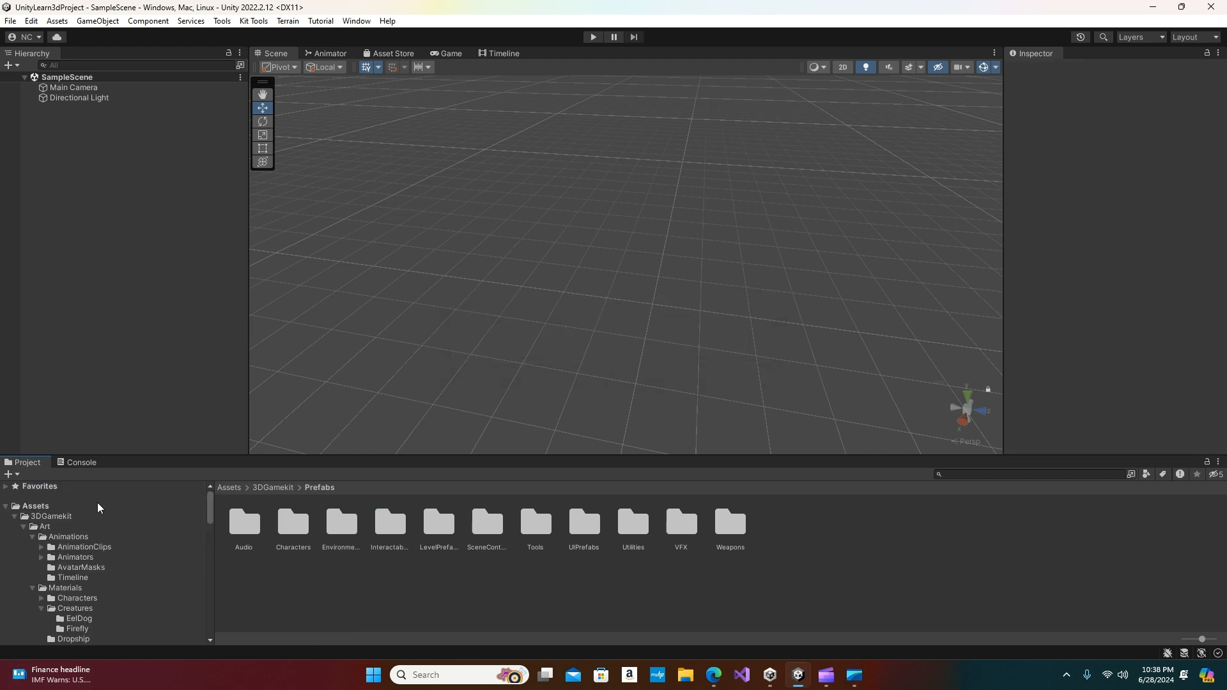
left_click(50, 509)
left_click(50, 519)
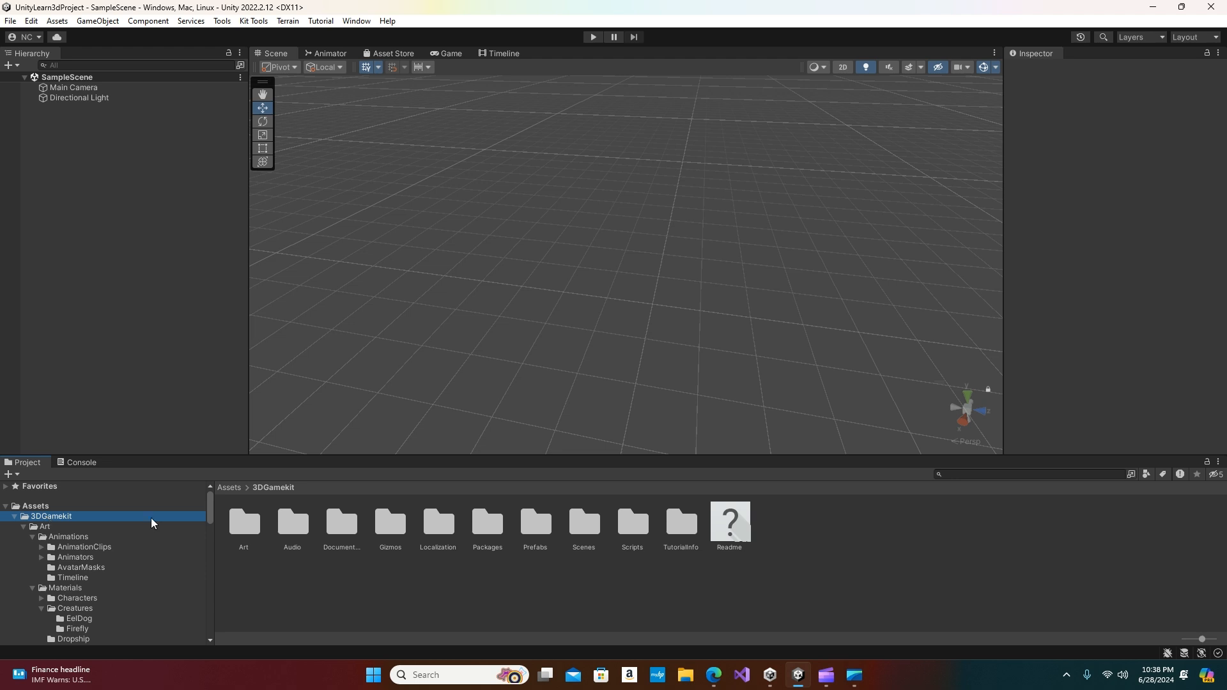
double_click(583, 526)
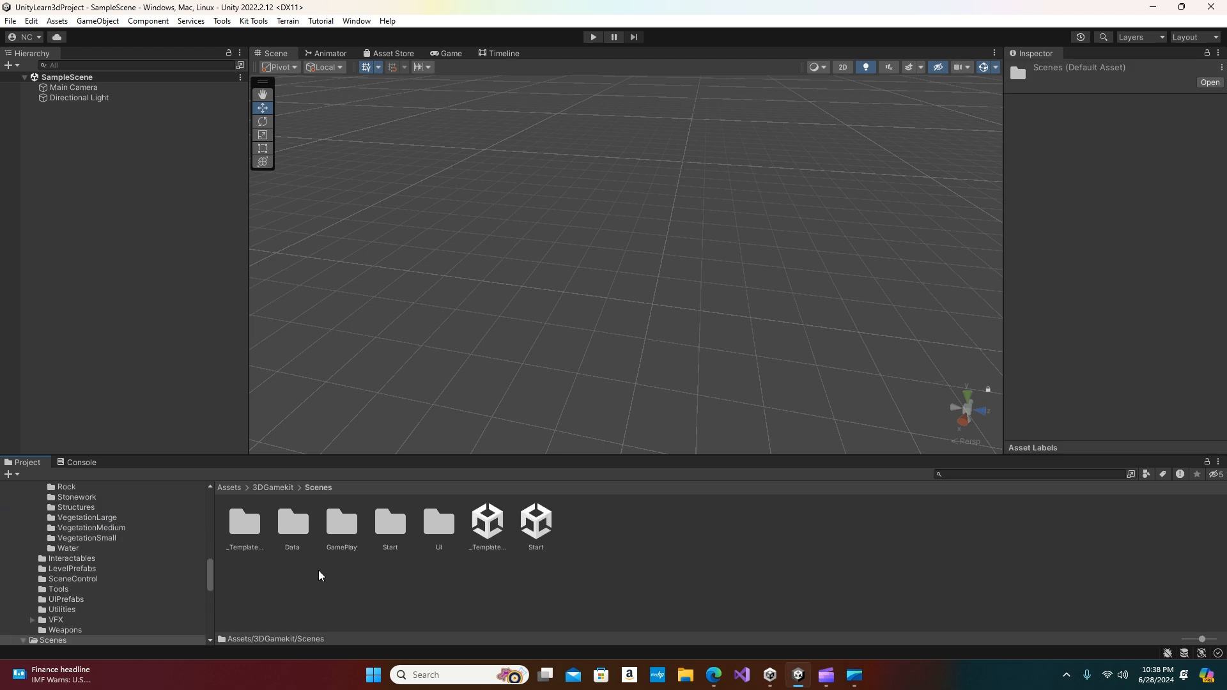
double_click(353, 528)
left_click(353, 528)
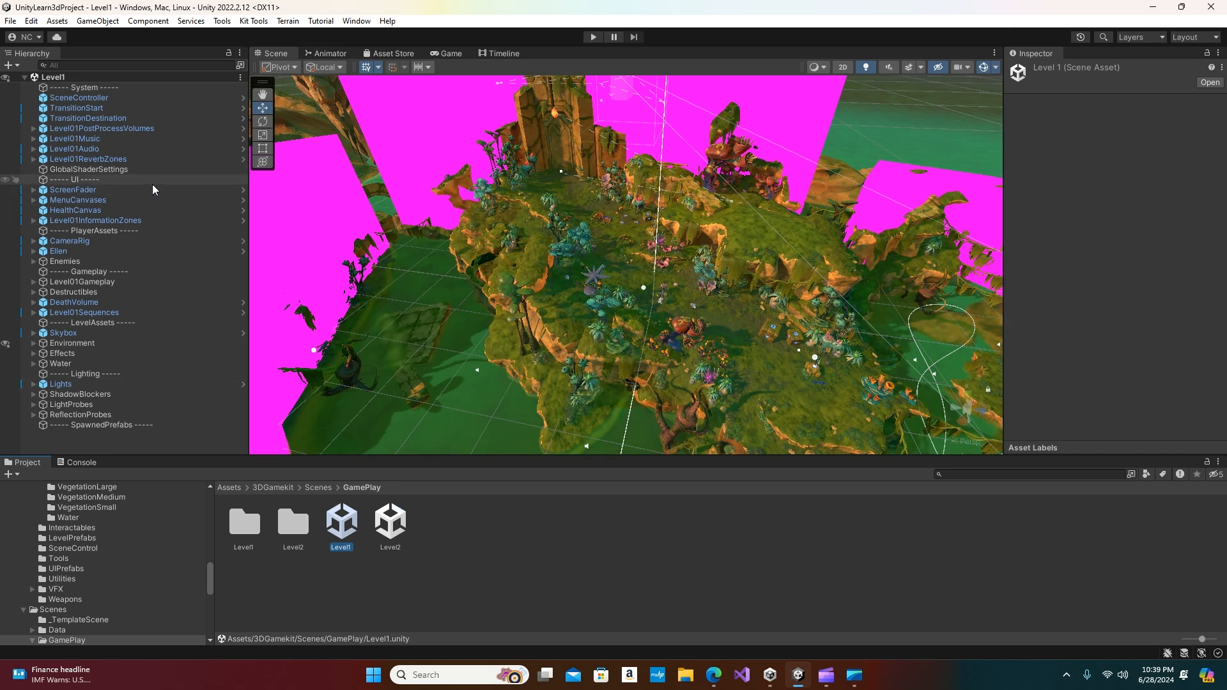
Select the Terrain02 object in the level and examine its NavMeshSurface component and the available agent types.
left_click(680, 293)
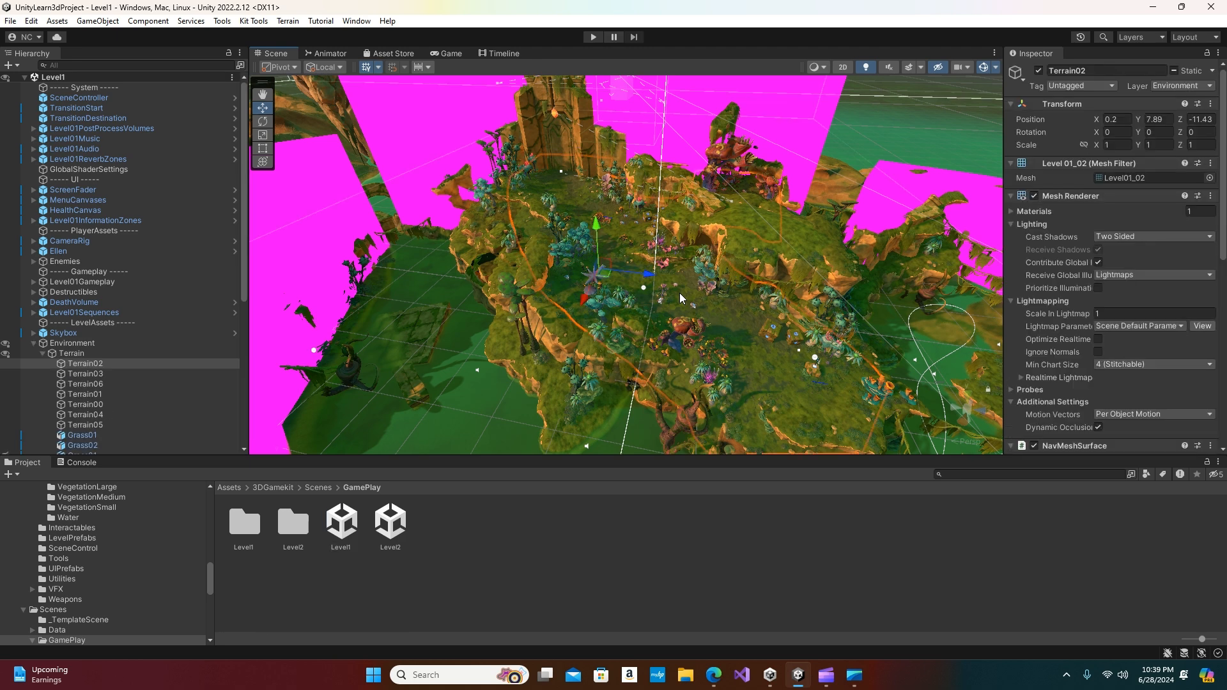
left_click(122, 362)
left_click_drag(1224, 209, 36, 362)
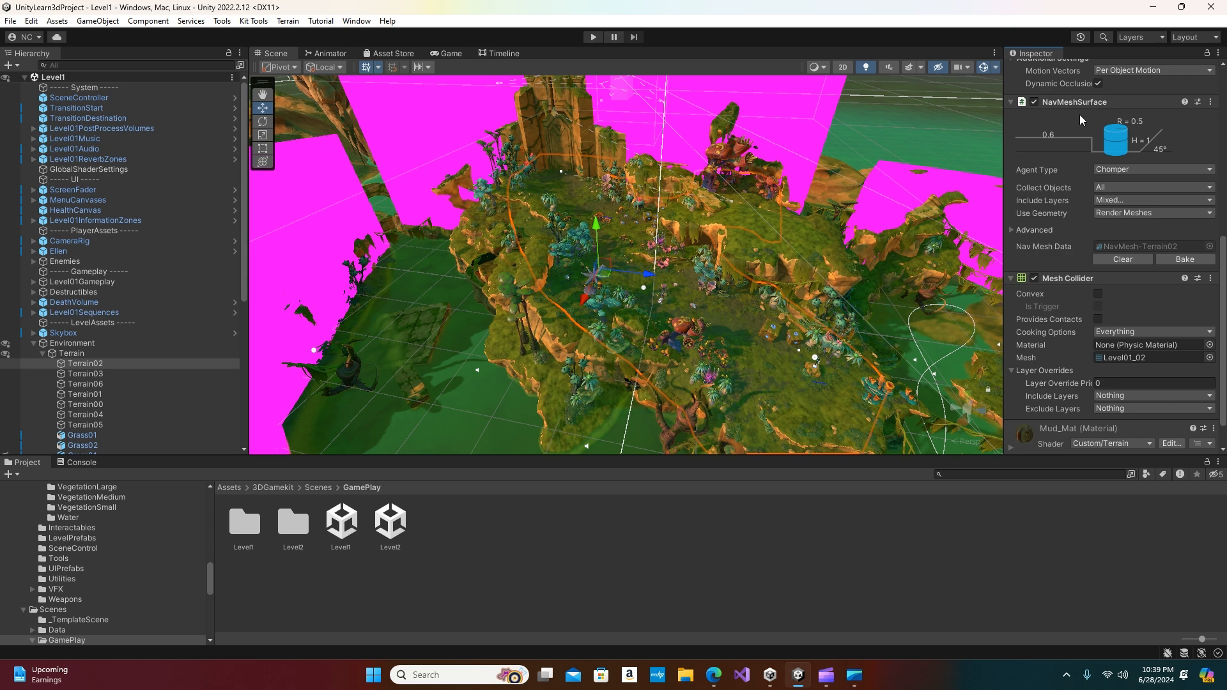
left_click(1114, 169)
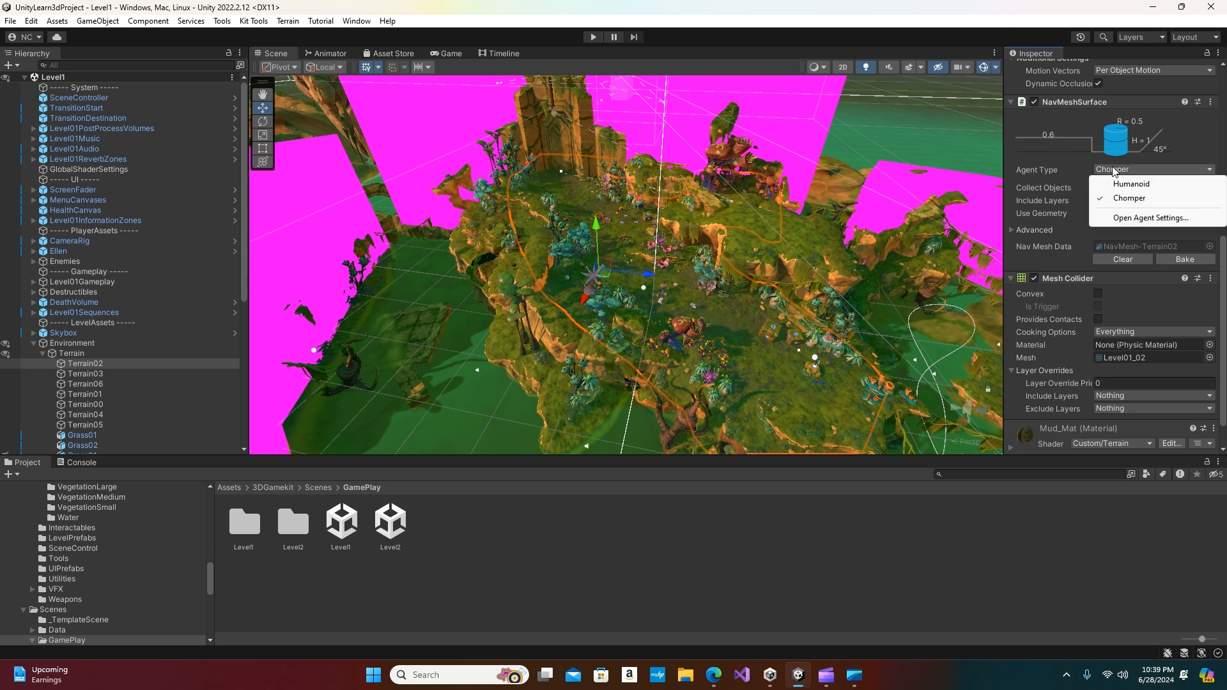
left_click(1205, 161)
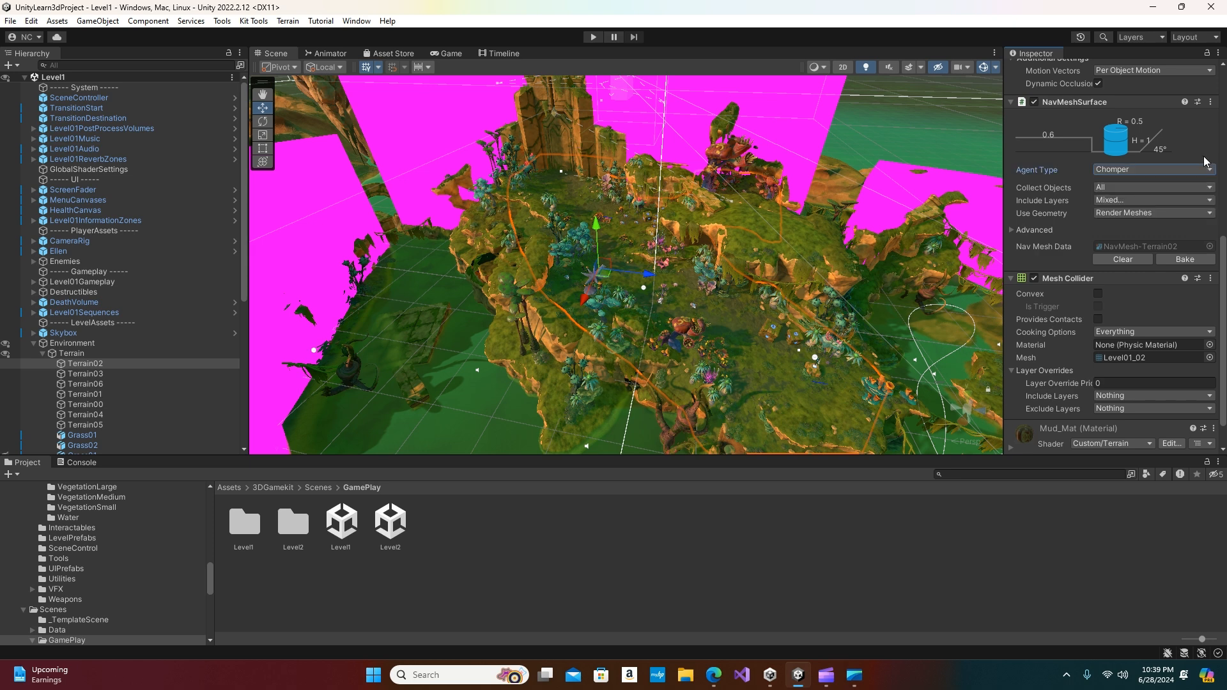
left_click(1110, 169)
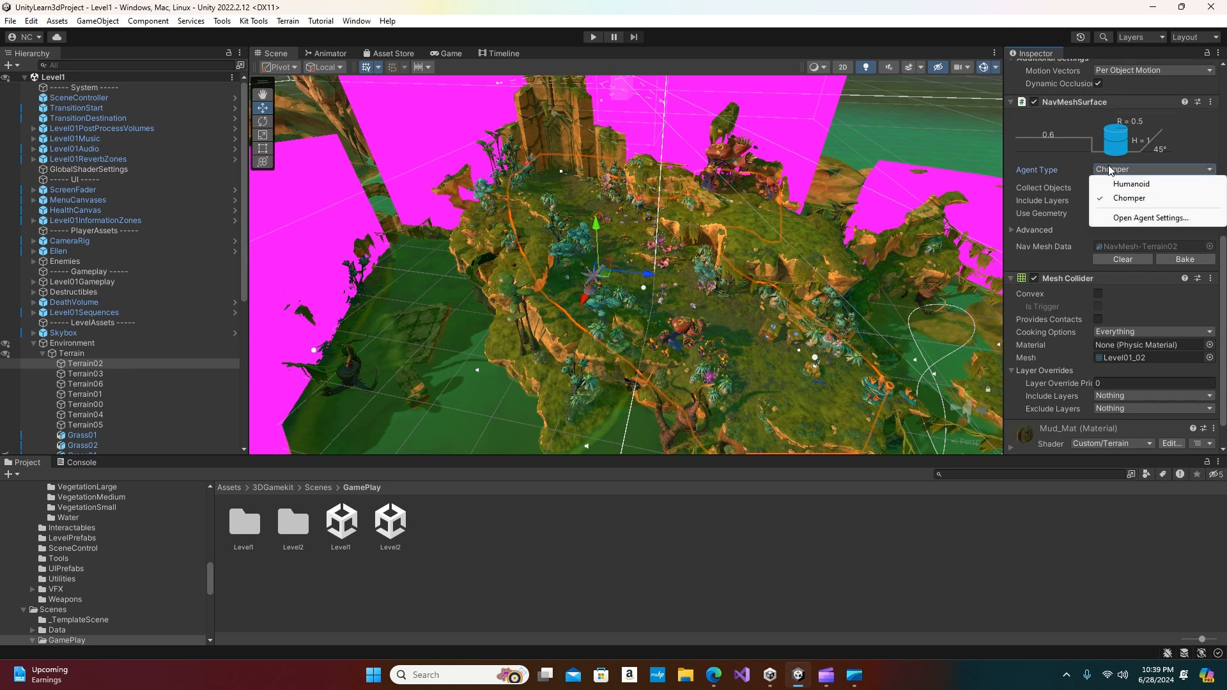
left_click(1176, 146)
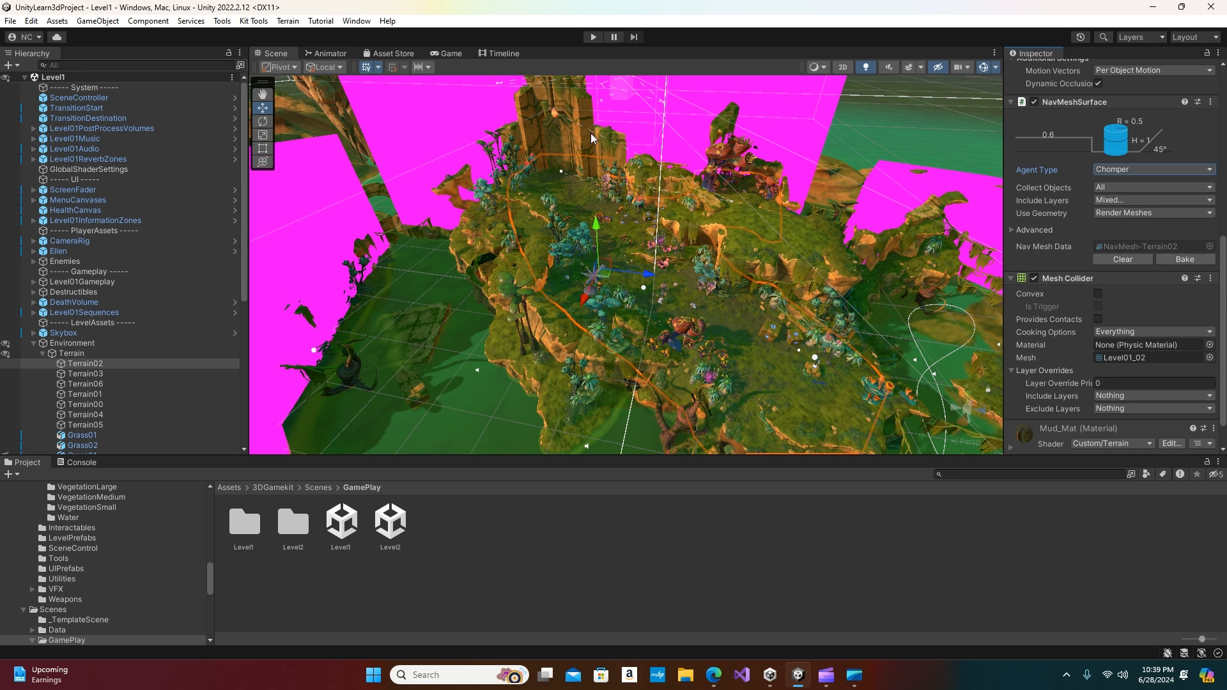
Create a new folder named Ground inside the 3DGamekit Prefabs folder.
scroll(139, 570, "down", 5)
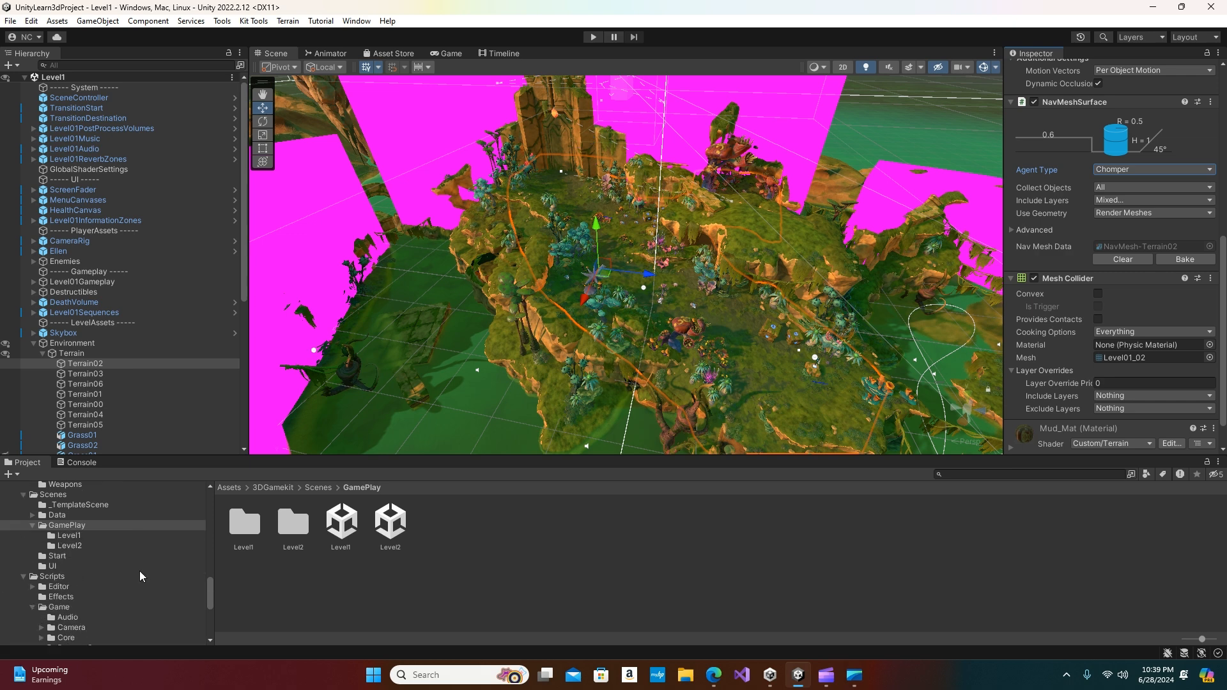
scroll(140, 570, "down", 1)
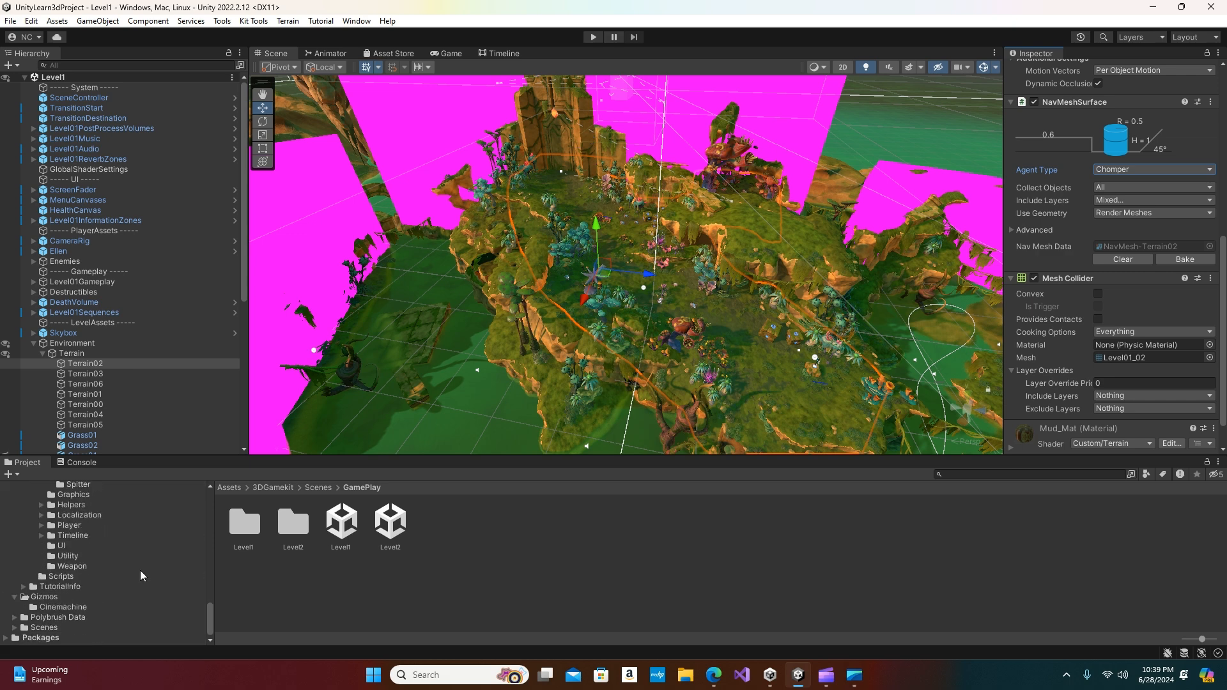
scroll(140, 570, "down", 5)
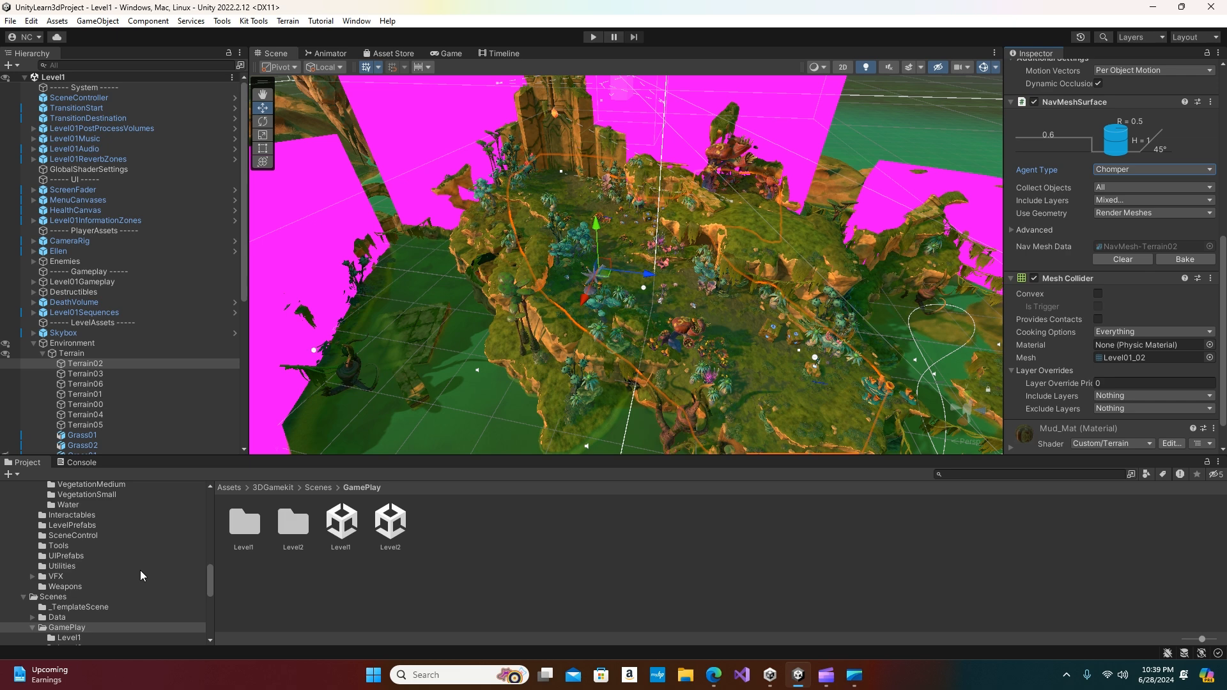
scroll(140, 570, "up", 5)
left_click(55, 560)
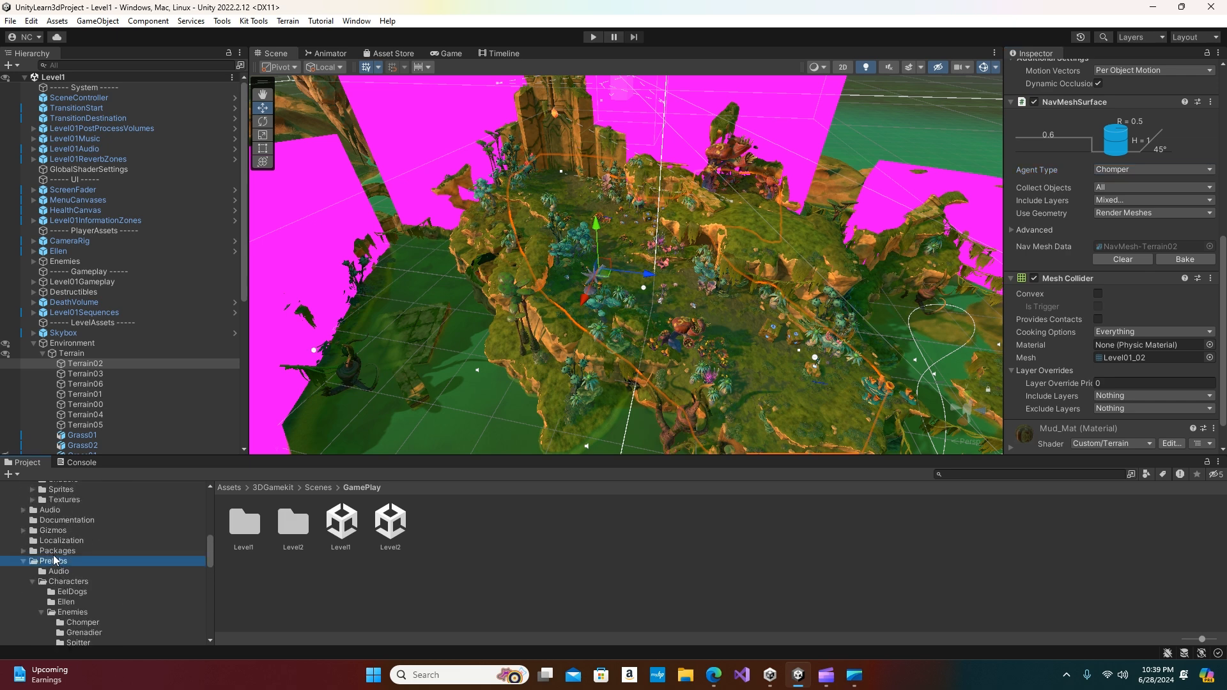
right_click(294, 588)
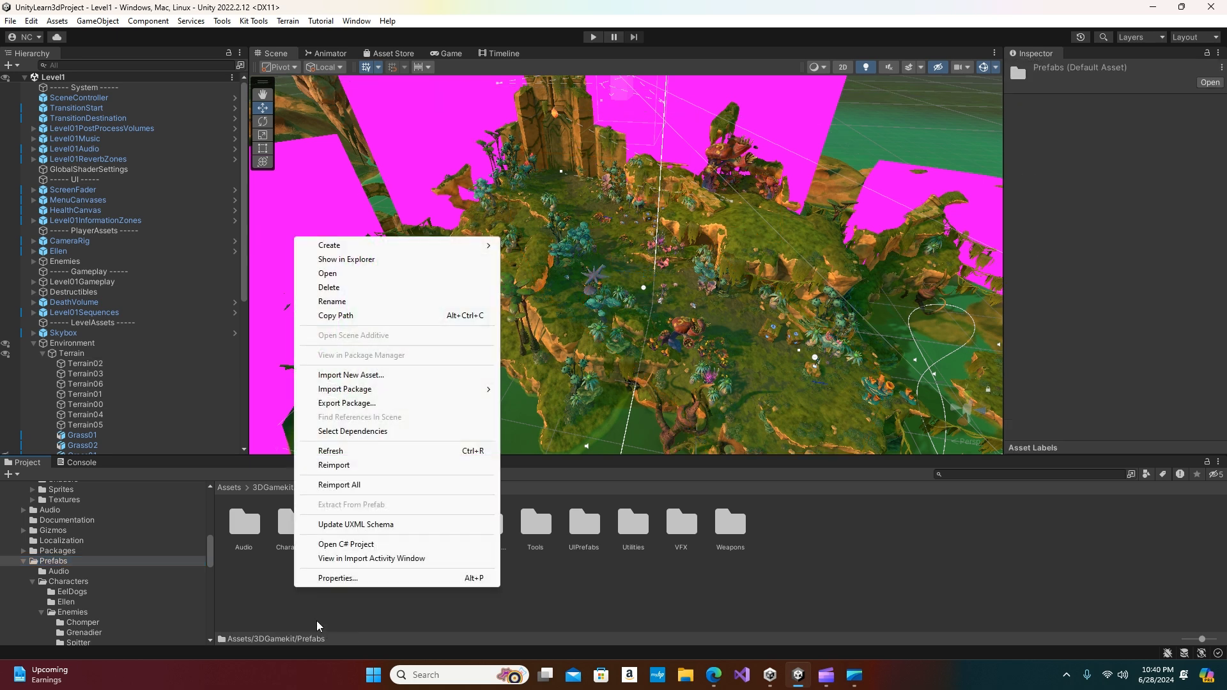
mouse_move(403, 245)
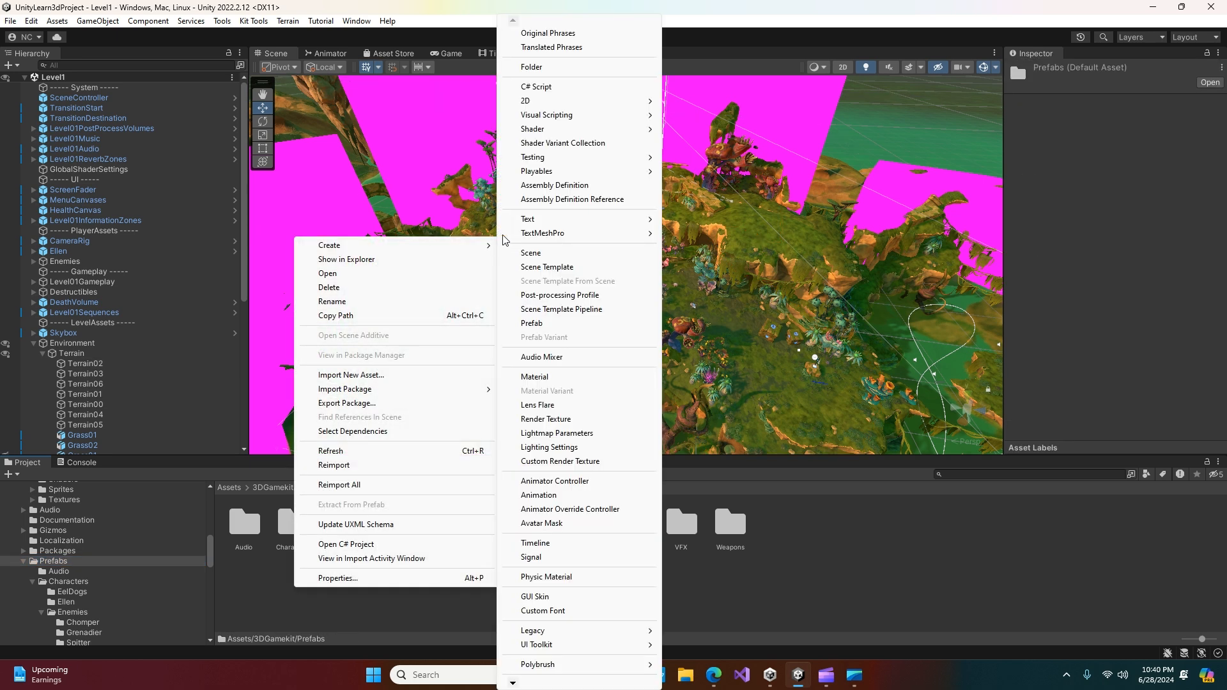
left_click(537, 67)
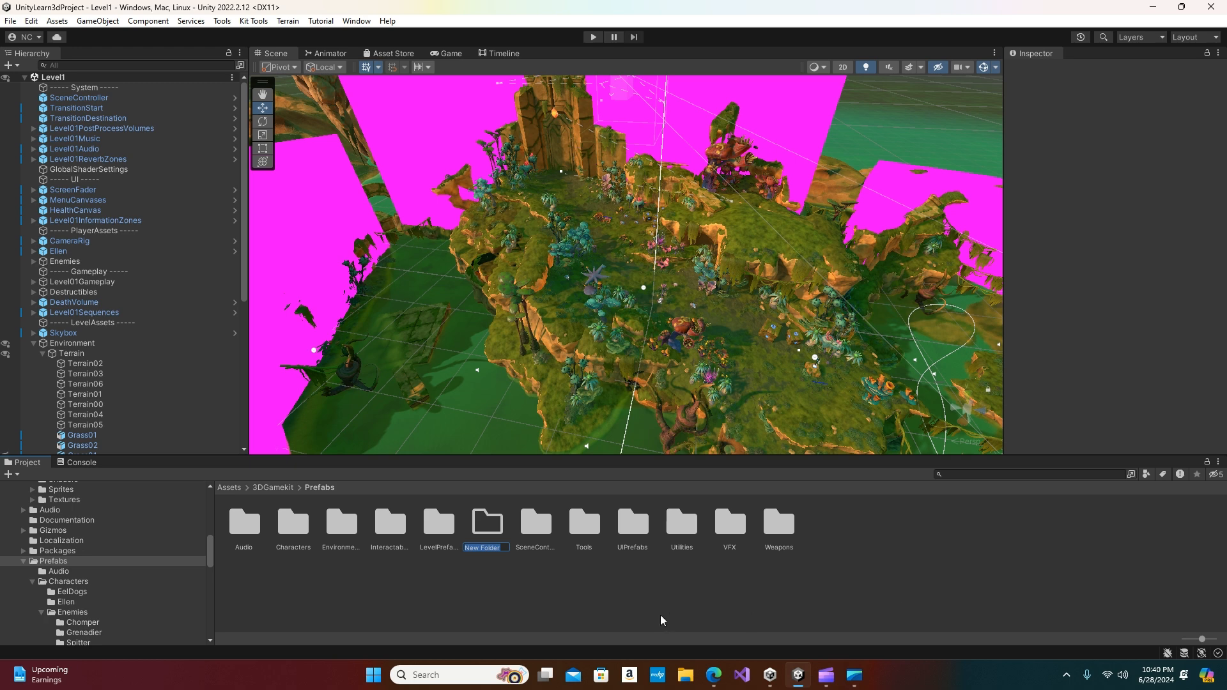
type("Ground")
key("Return")
Save the scene's Terrain02 object as a prefab in the new Ground folder.
double_click(400, 535)
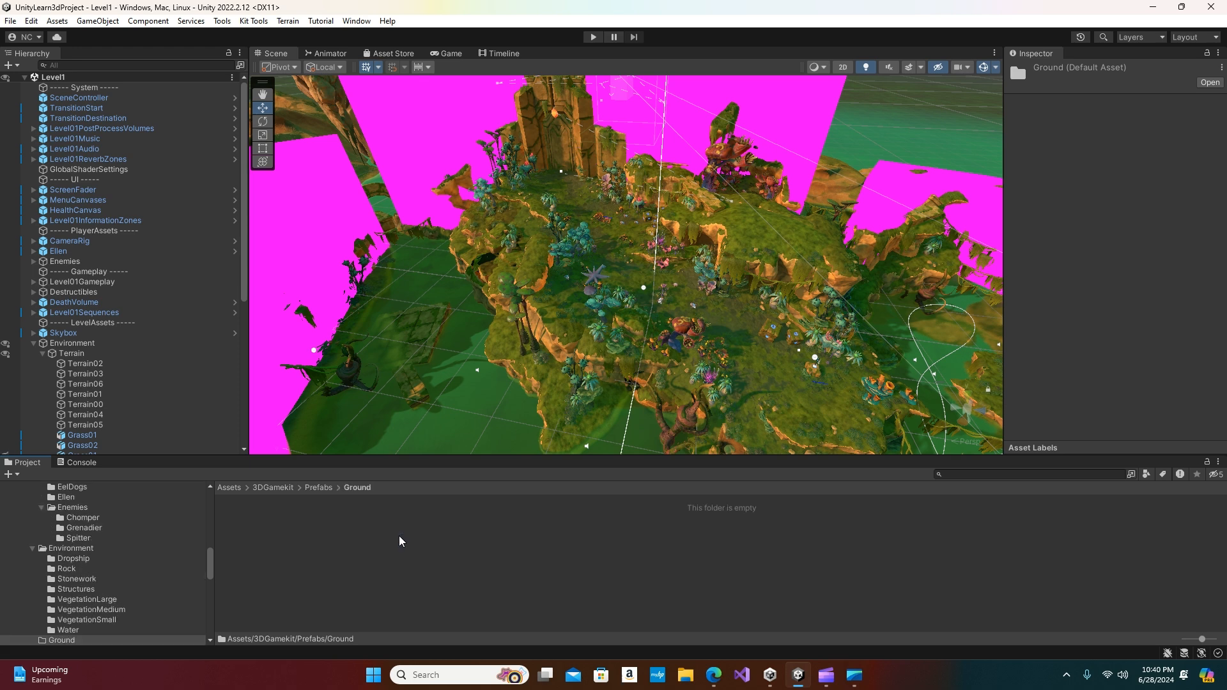
left_click_drag(84, 363, 496, 570)
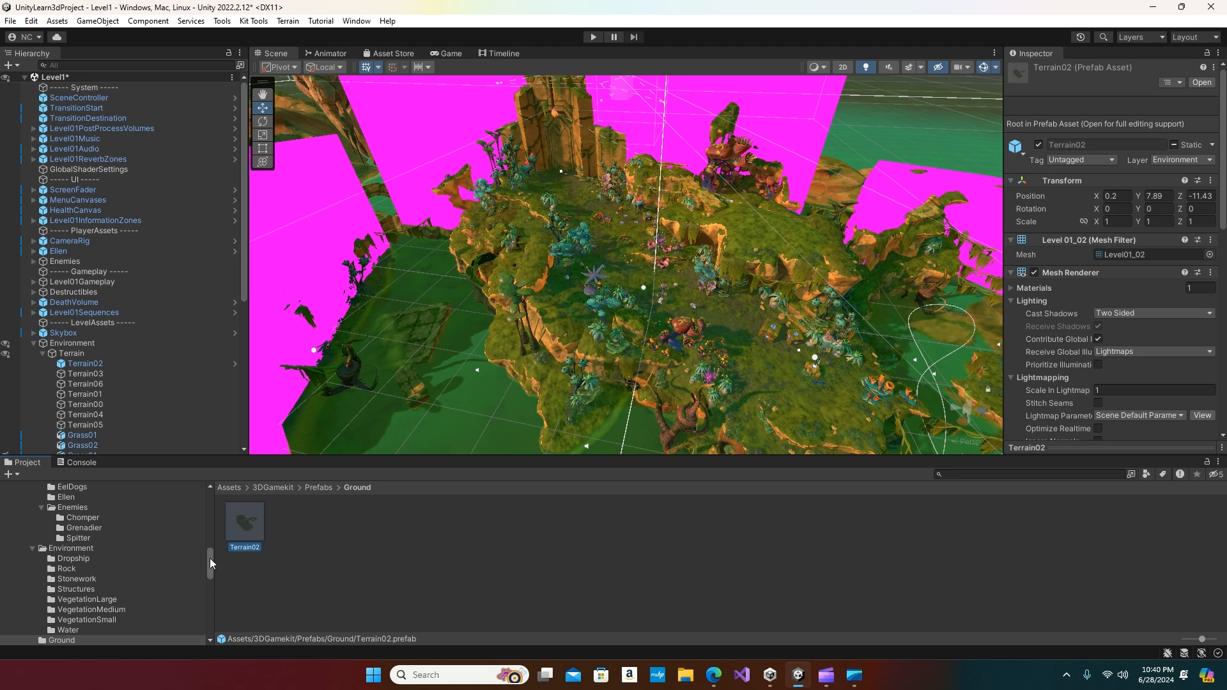
Open _TemplateScene from the 3DGamekit Scenes folder without saving the changes to Level1.
left_click_drag(210, 560, 221, 487)
left_click(36, 506)
left_click(48, 516)
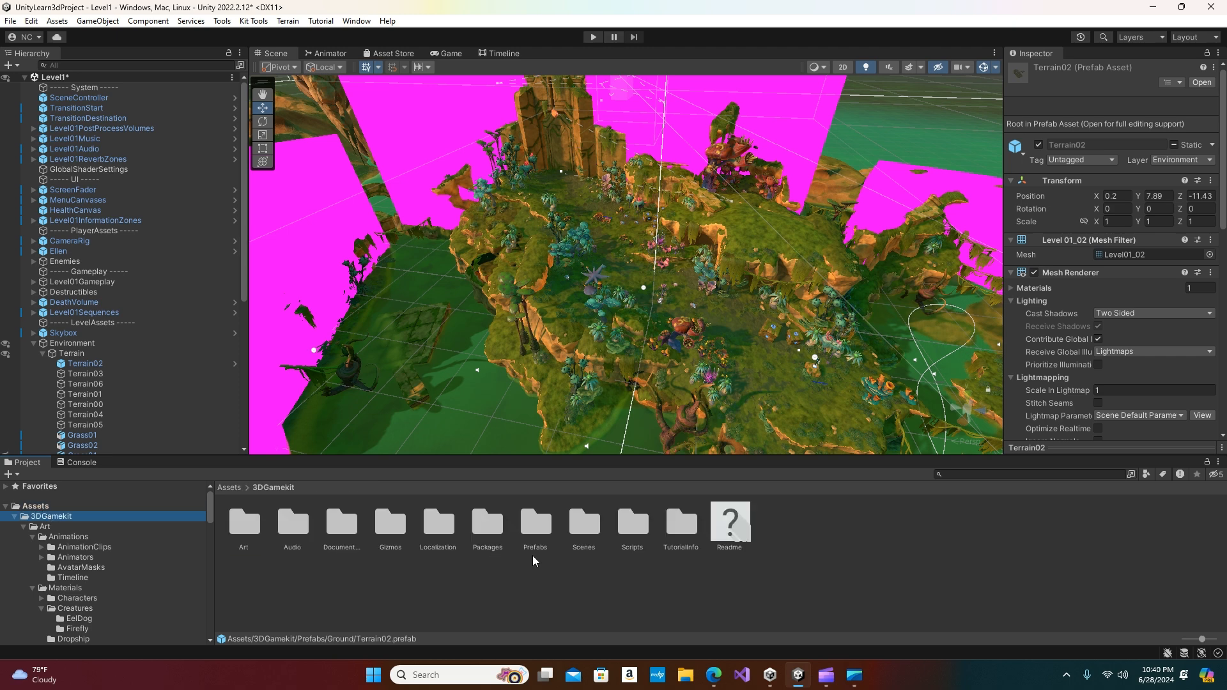
double_click(574, 528)
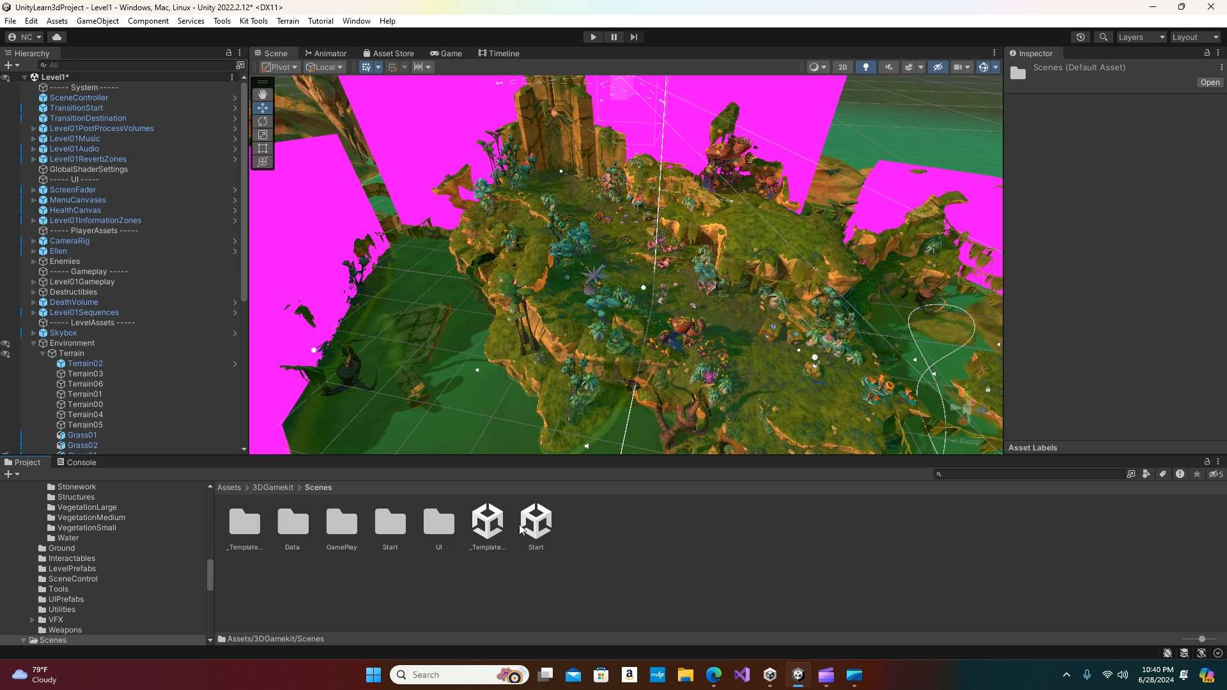
double_click(487, 535)
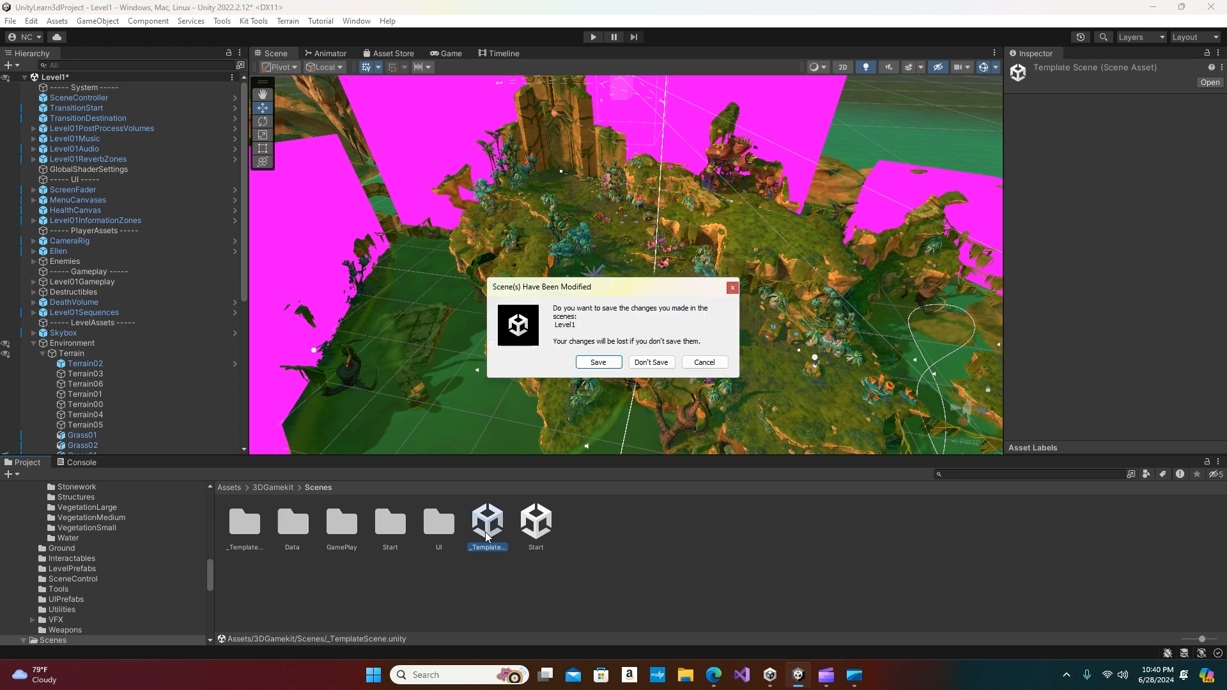
left_click(650, 363)
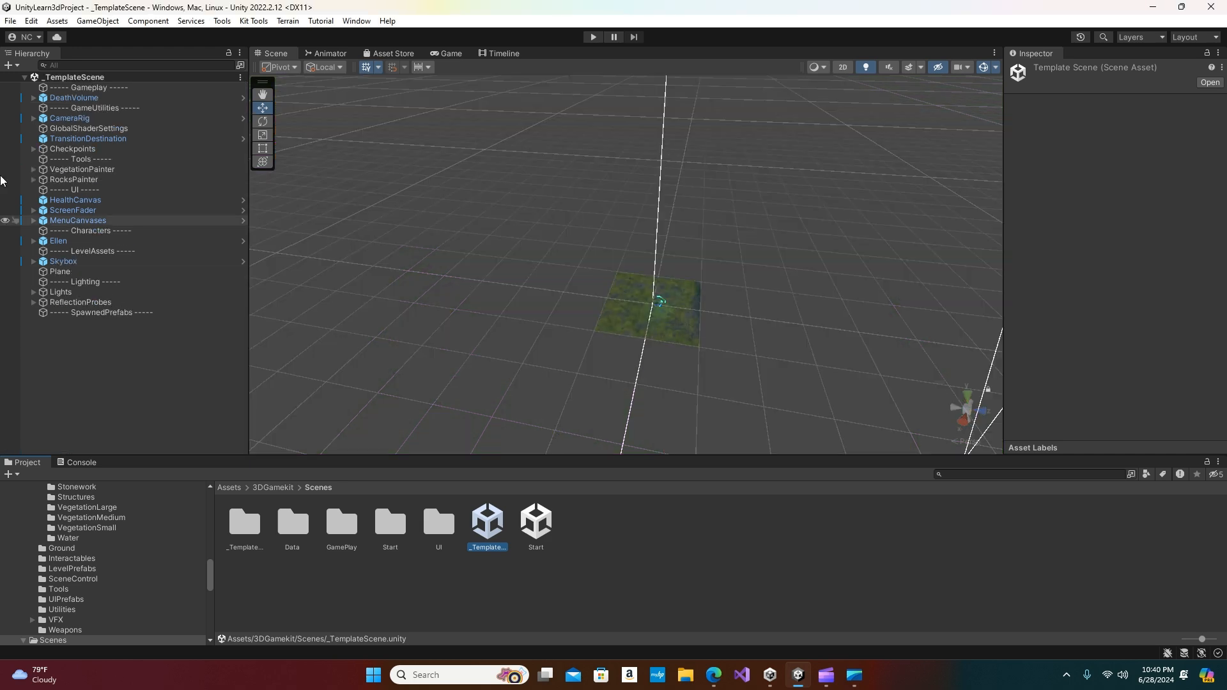
Save the open template scene under the name Enemies, replacing the existing Enemies scene file.
left_click(10, 20)
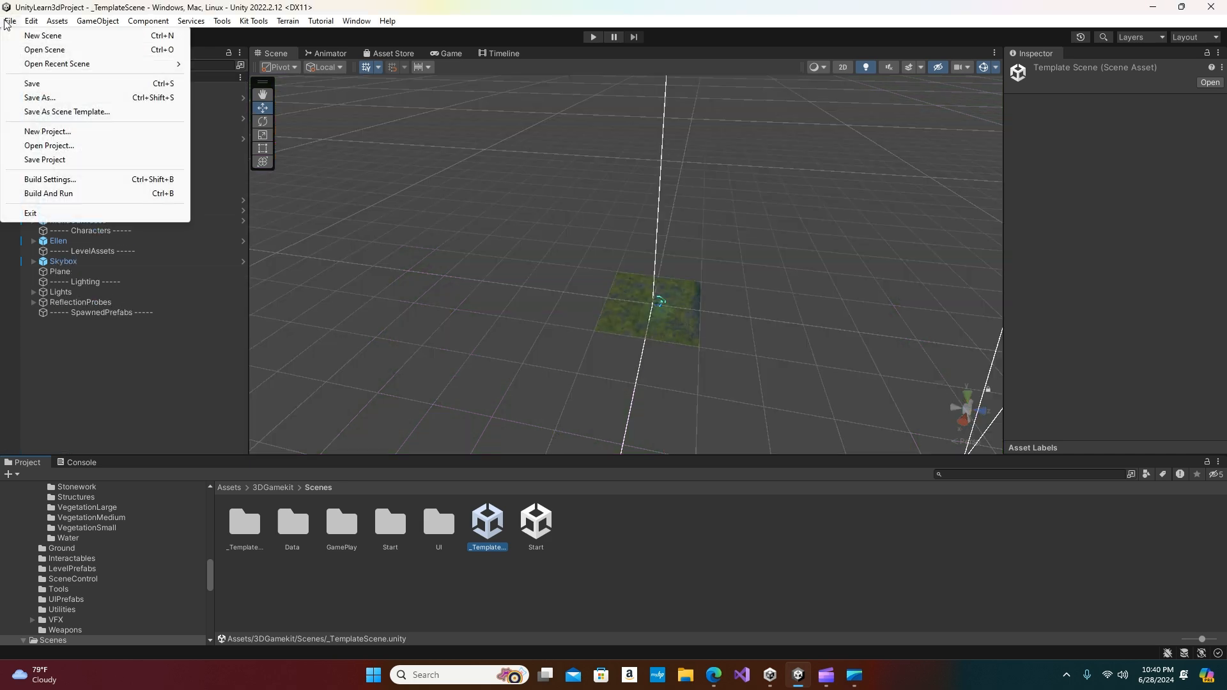
left_click(49, 98)
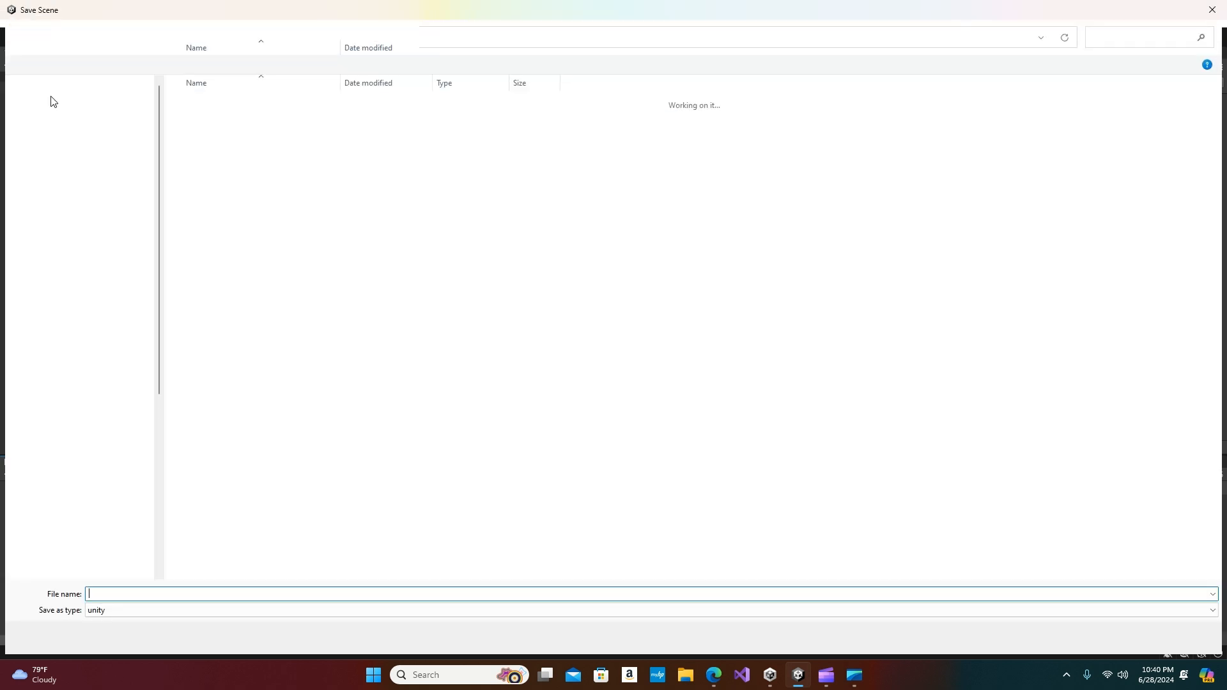
double_click(85, 134)
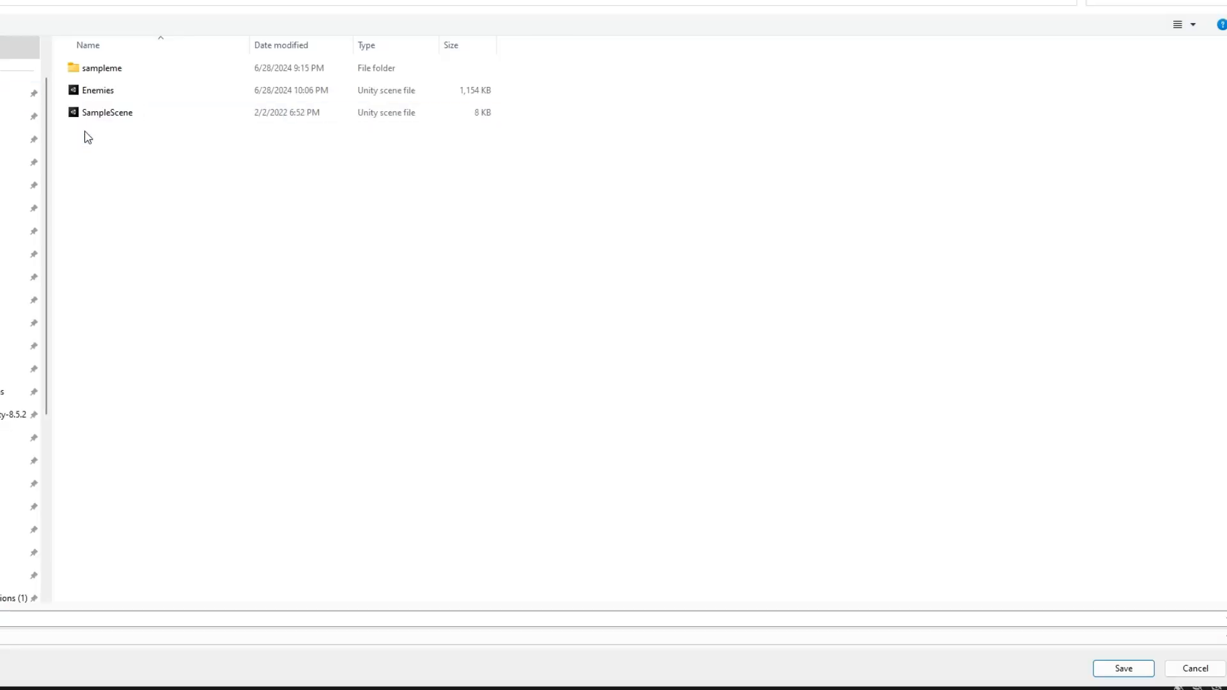
left_click(99, 96)
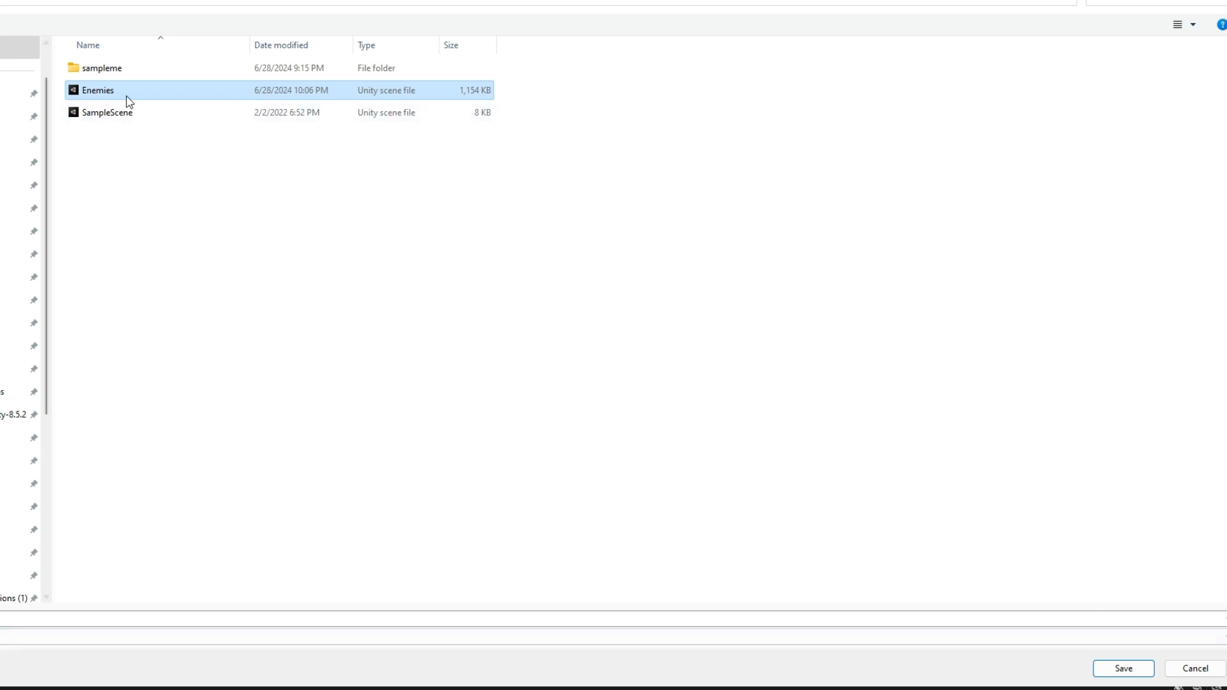
left_click(1115, 669)
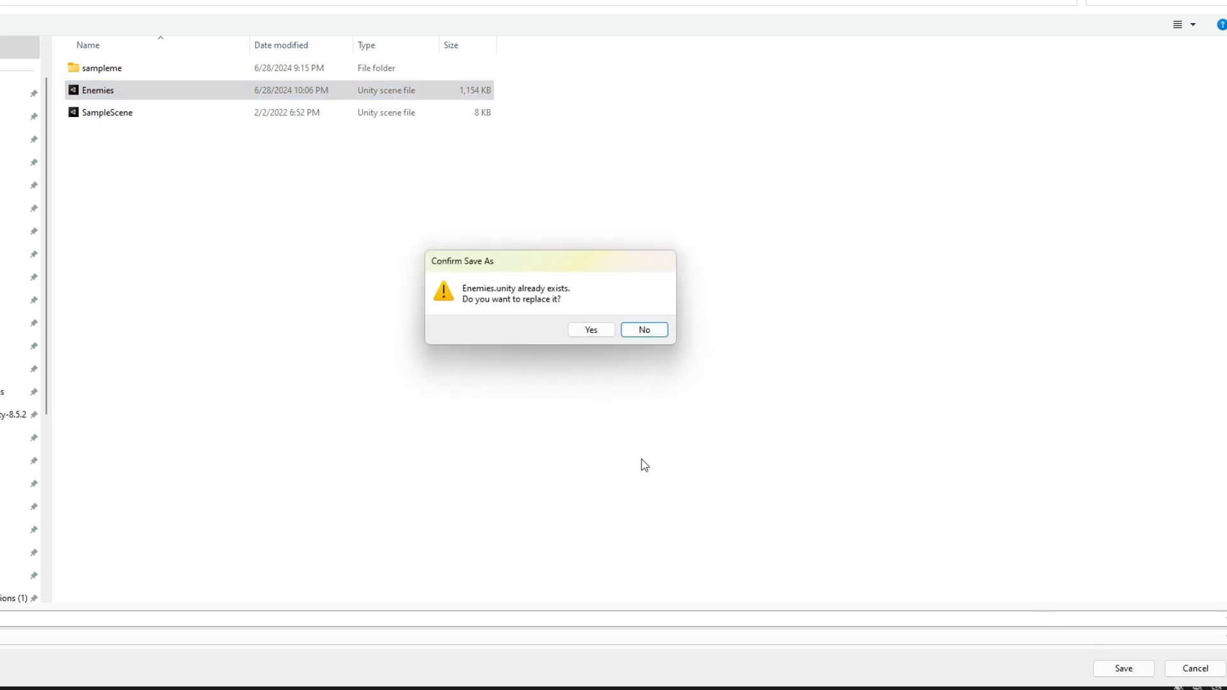
left_click(591, 330)
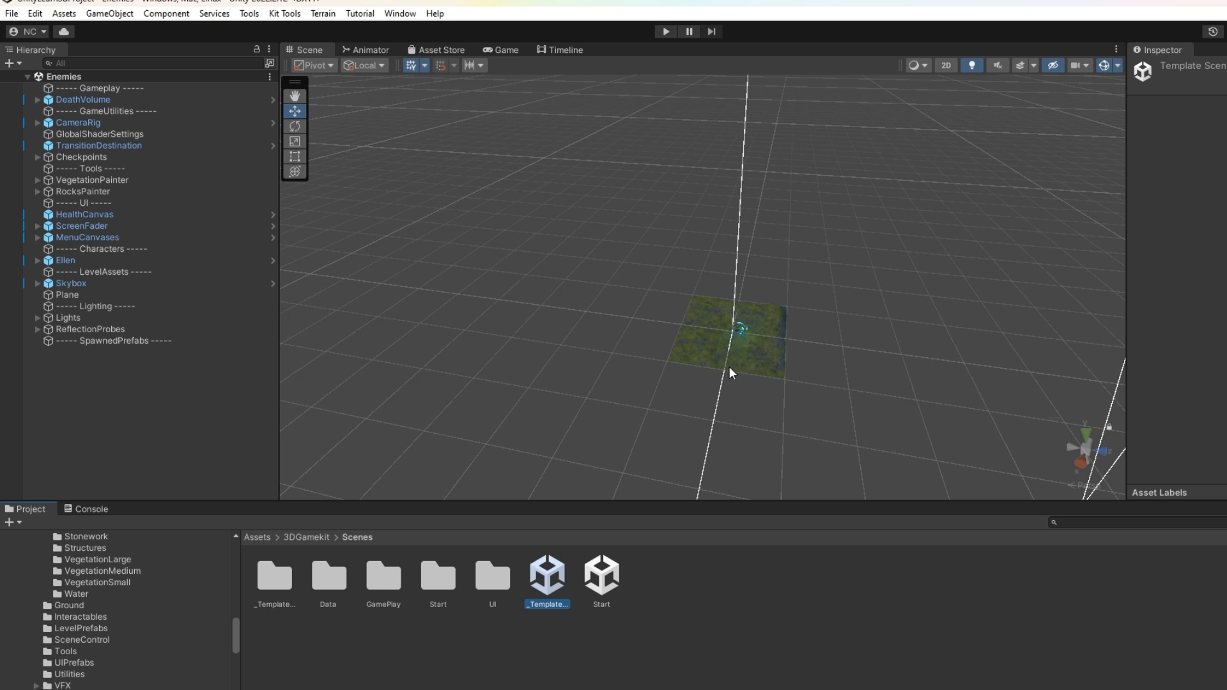
Play-test the Enemies scene by making Ellen jump and run on the ground, and stop the game.
left_click(663, 32)
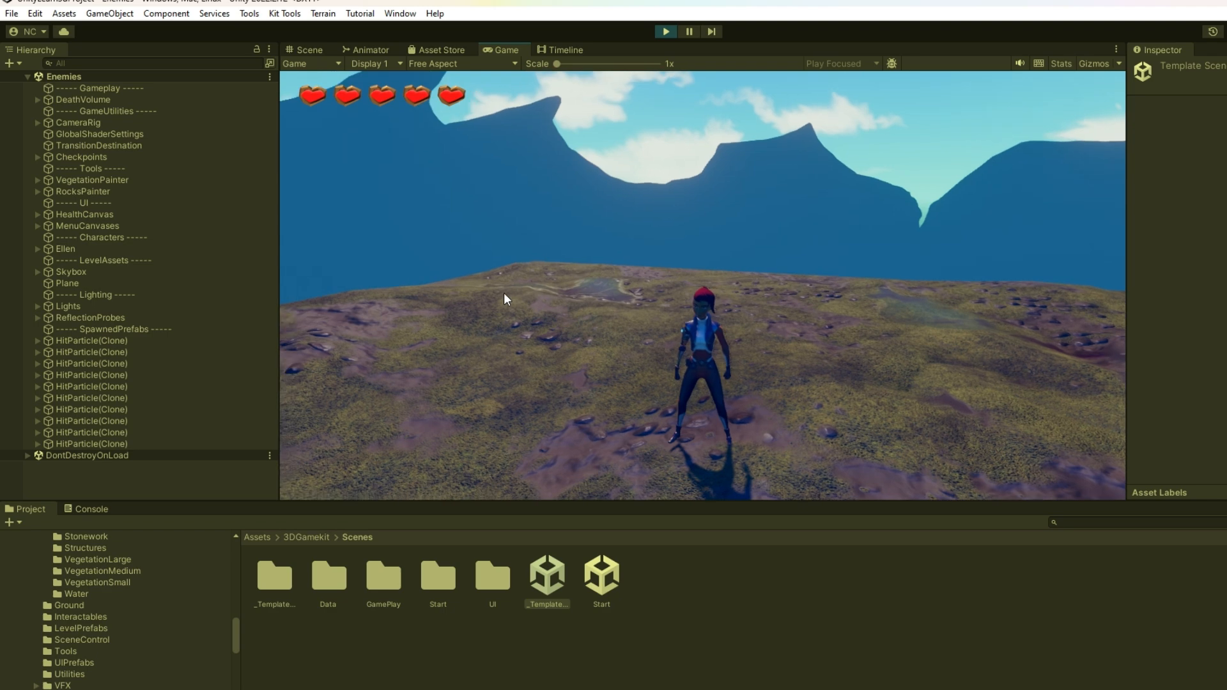
key("space")
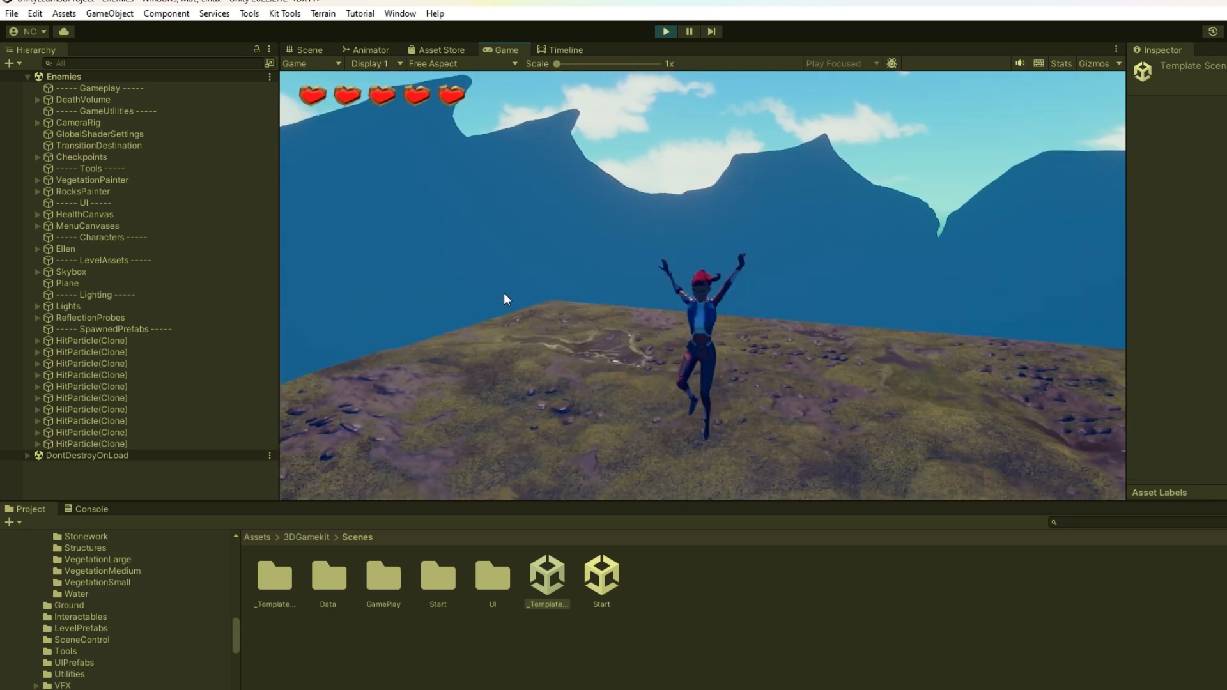
key("space")
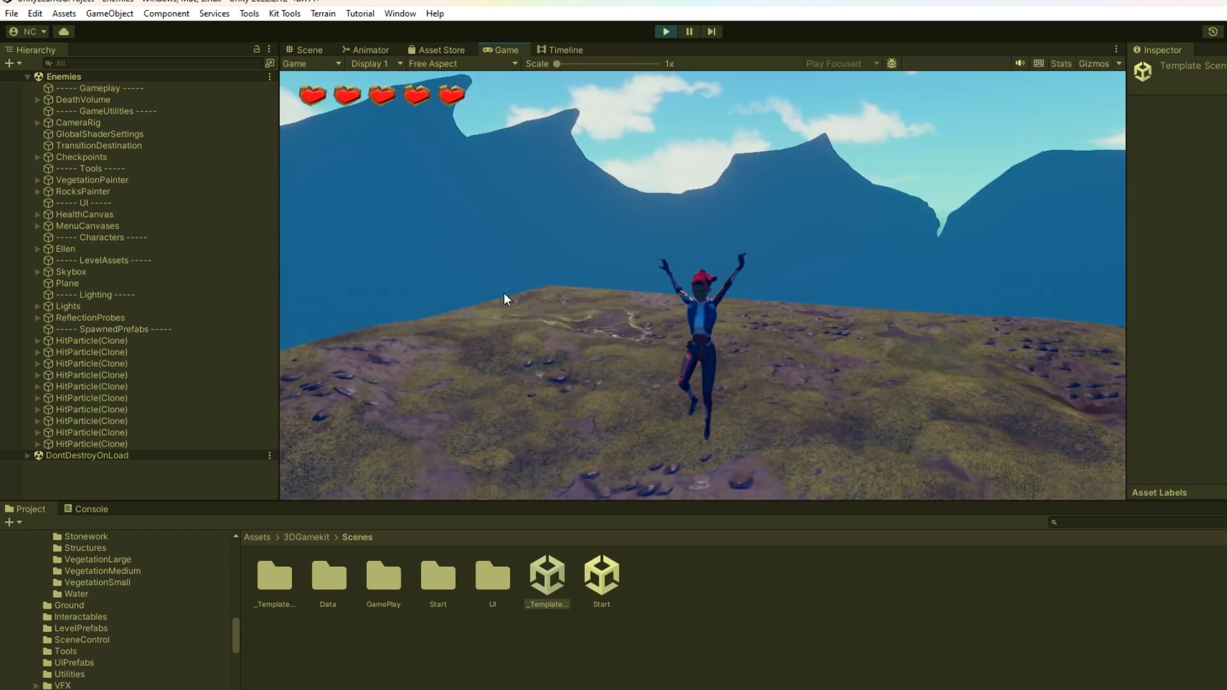
key("w")
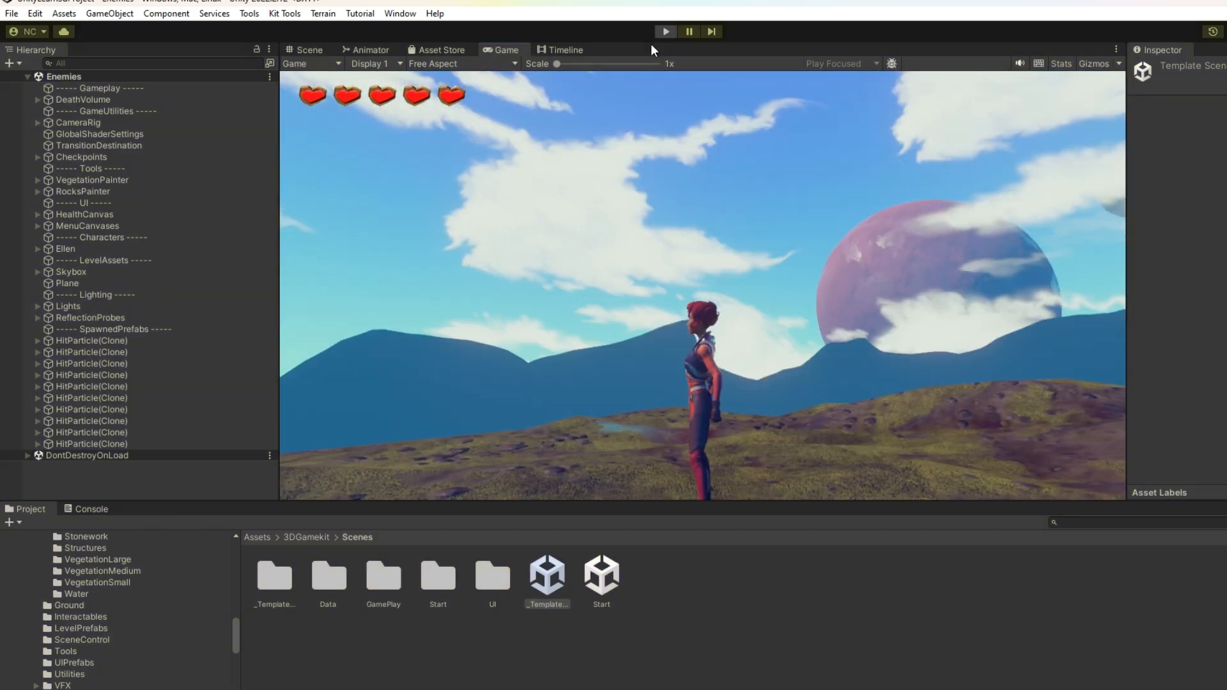
left_click(665, 32)
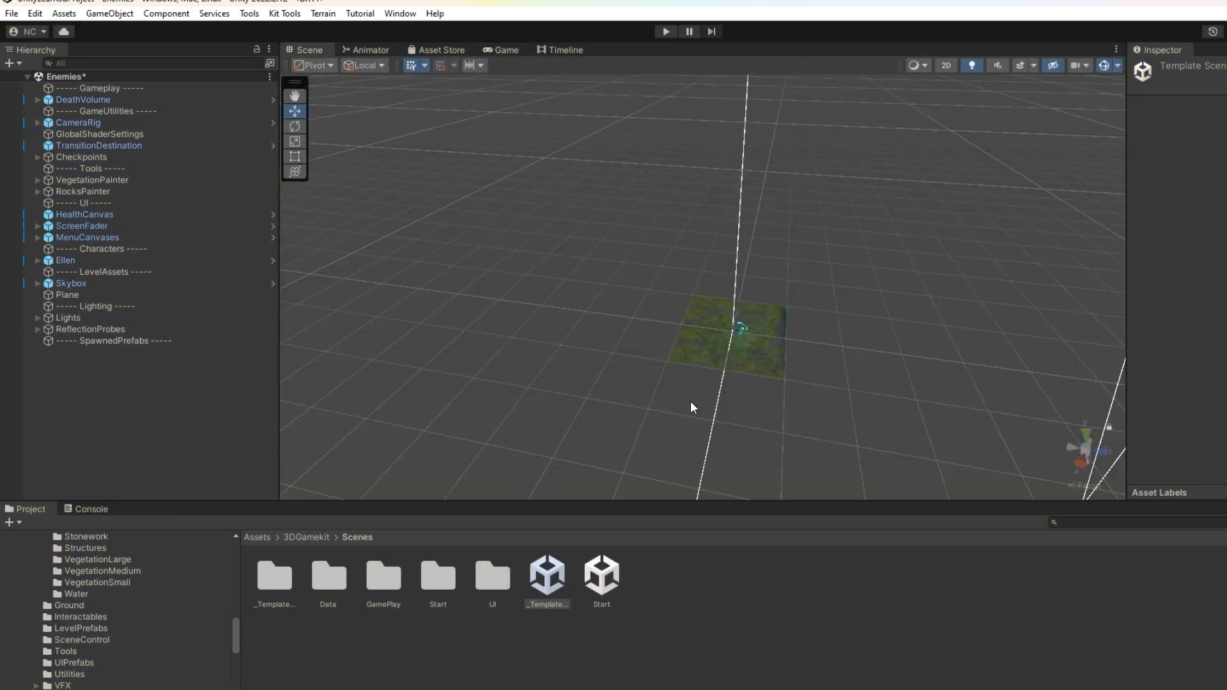
Place the Terrain02 prefab from the 3DGamekit Ground prefab folder into the scene beside the Plane.
left_click(287, 537)
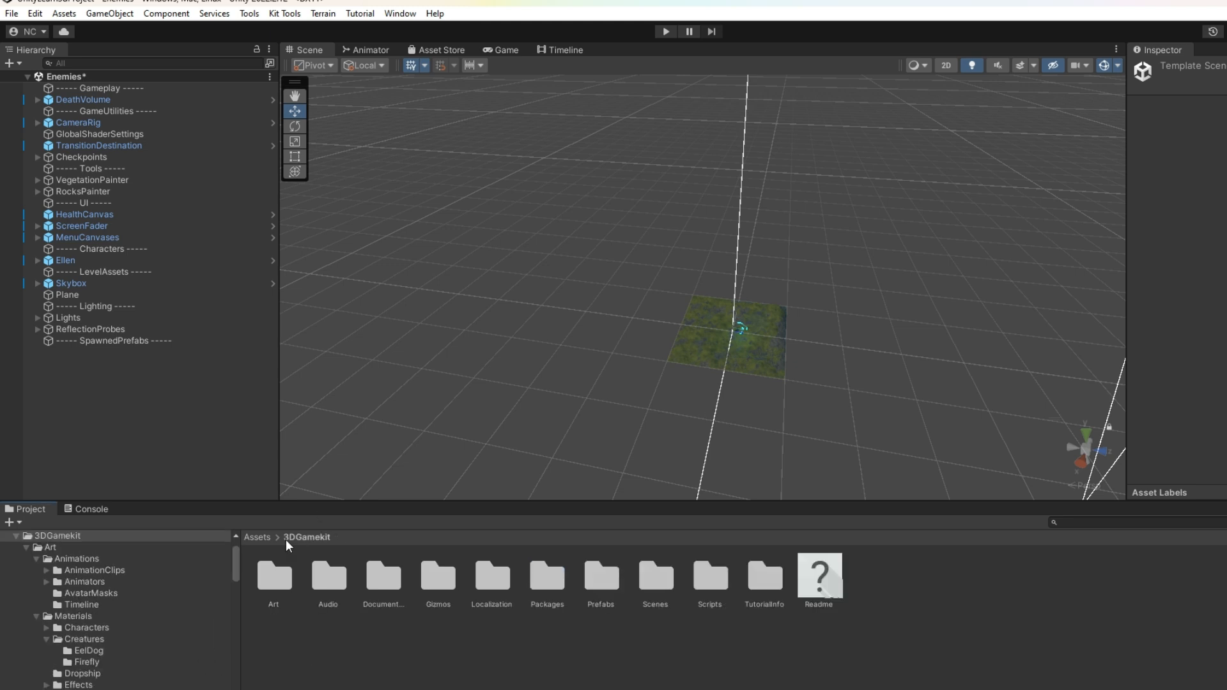
double_click(621, 578)
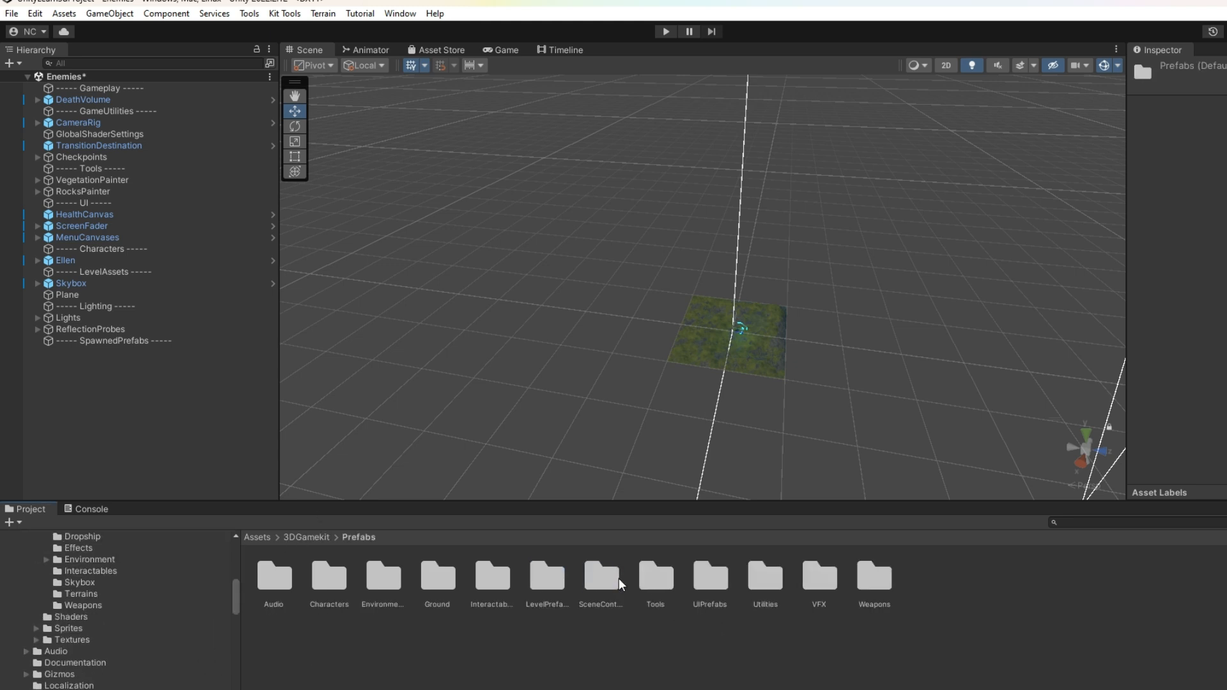
double_click(443, 578)
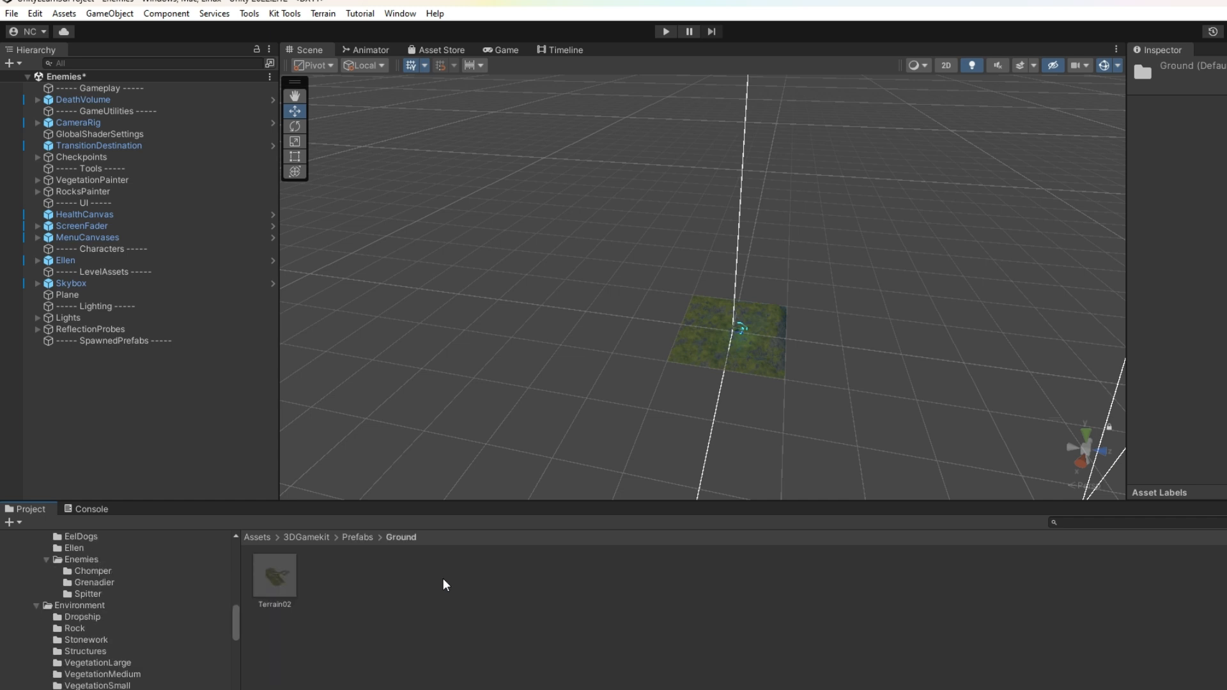
left_click_drag(275, 578, 527, 260)
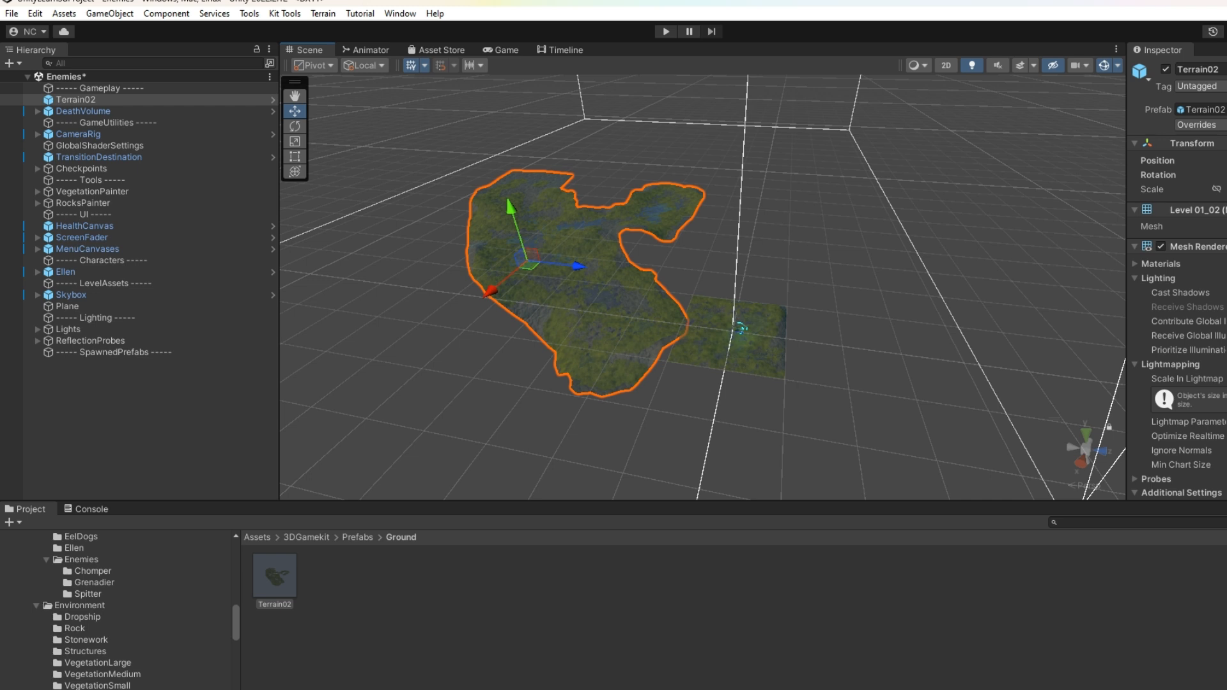
Examine the components of the Plane and of Terrain02 to compare the two ground objects.
left_click(757, 351)
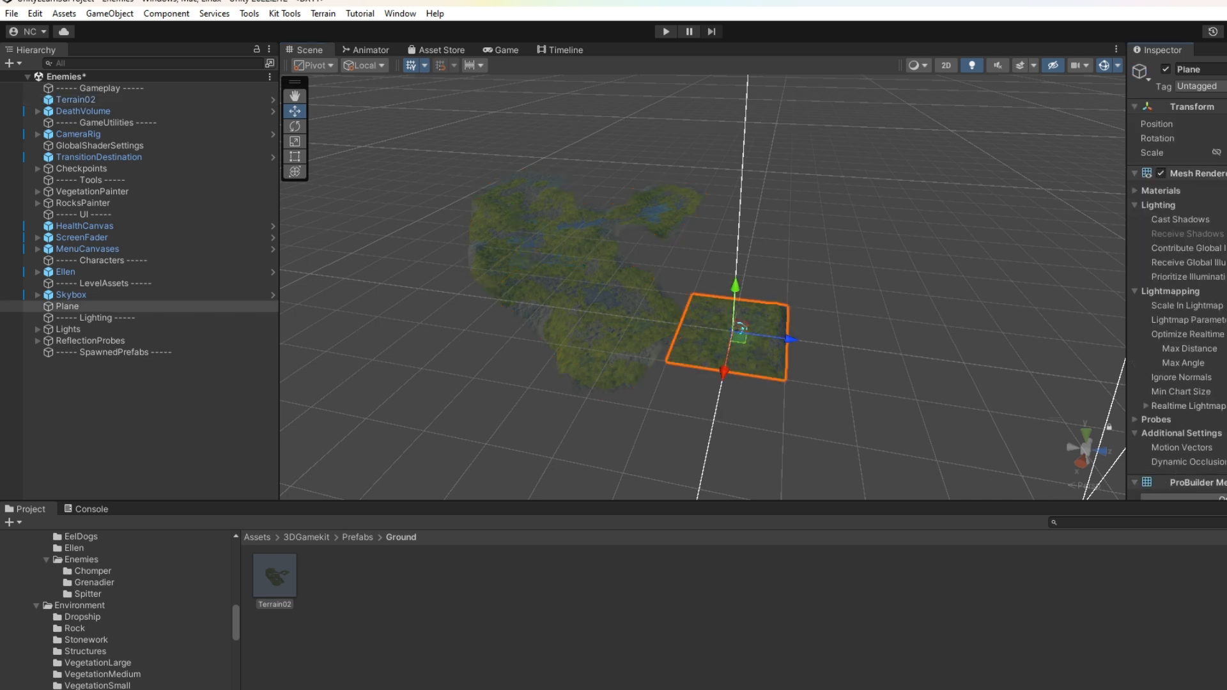
scroll(1177, 279, "down", 6)
scroll(1178, 278, "down", 10)
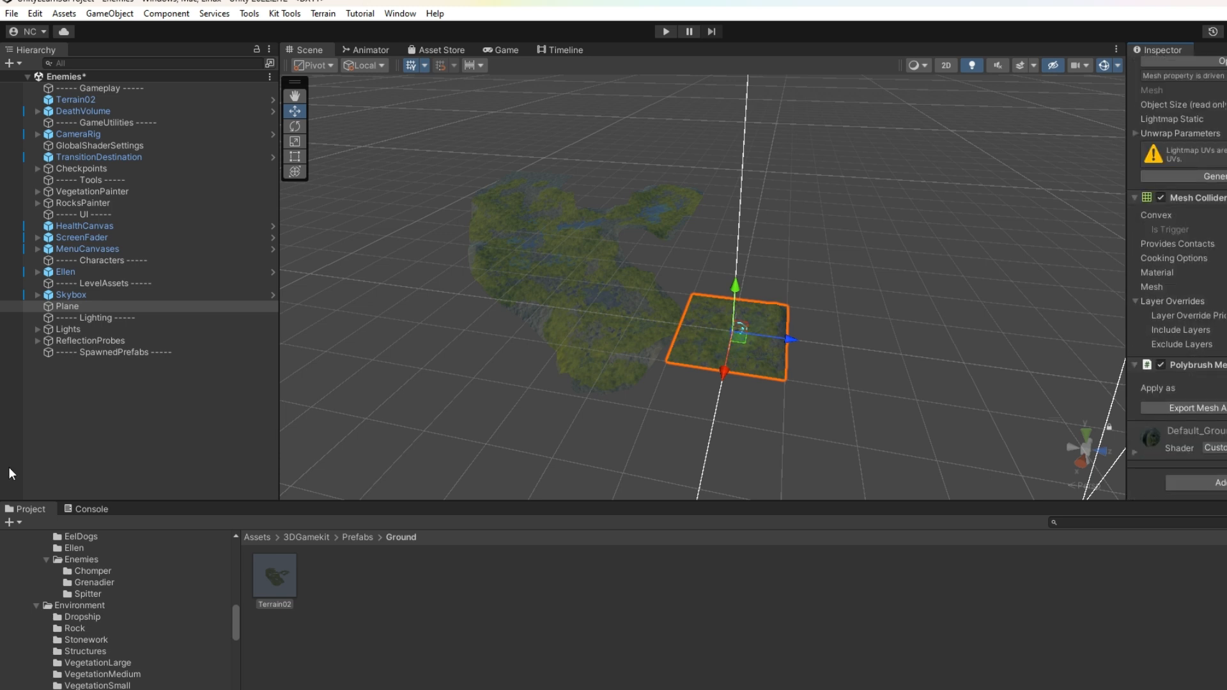
left_click_drag(9, 468, 56, 248)
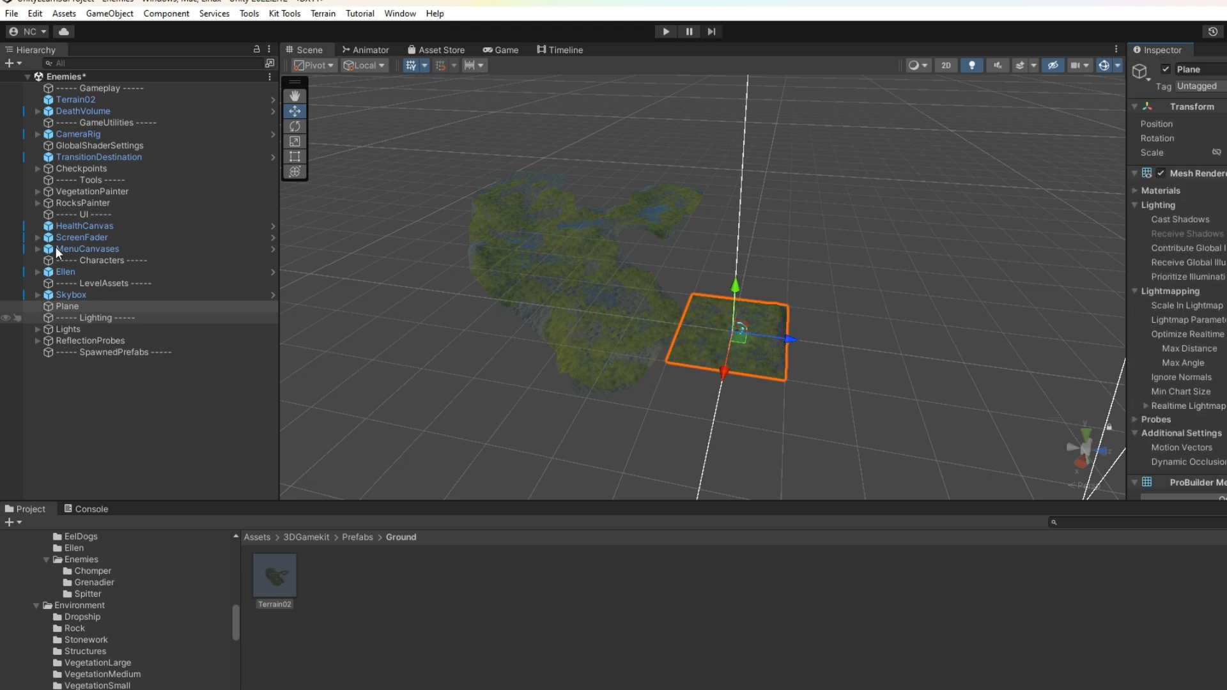
left_click(557, 323)
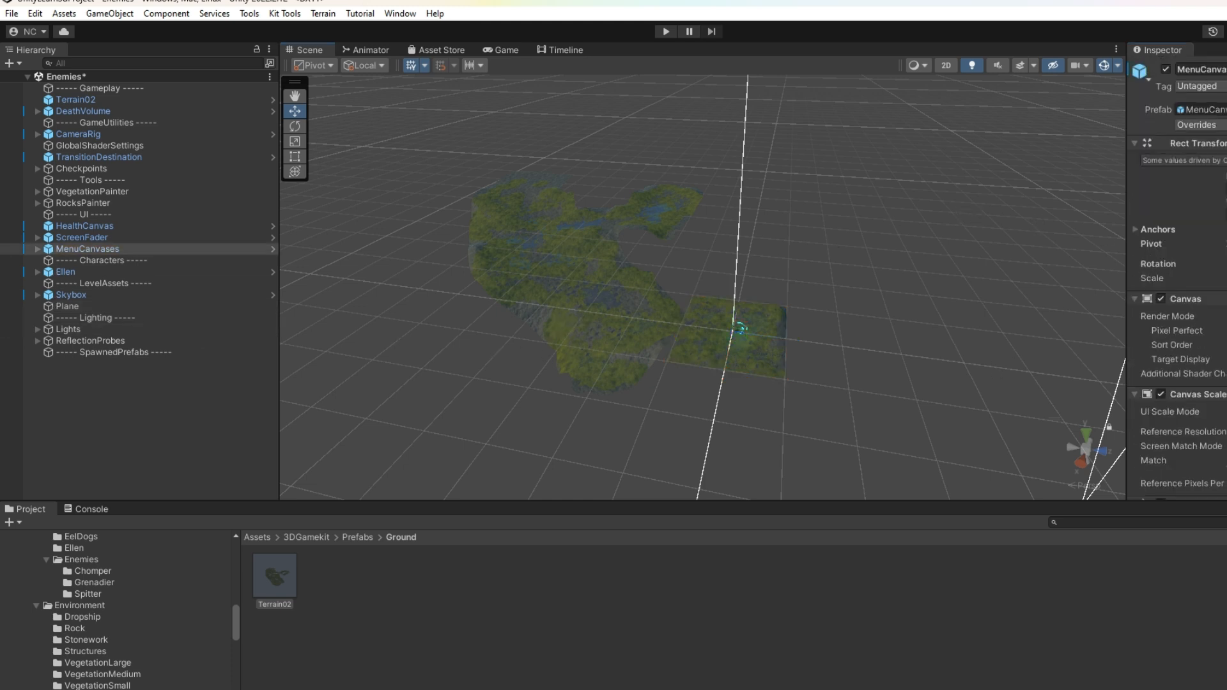
left_click_drag(1226, 146, 30, 254)
left_click(538, 290)
left_click(534, 289)
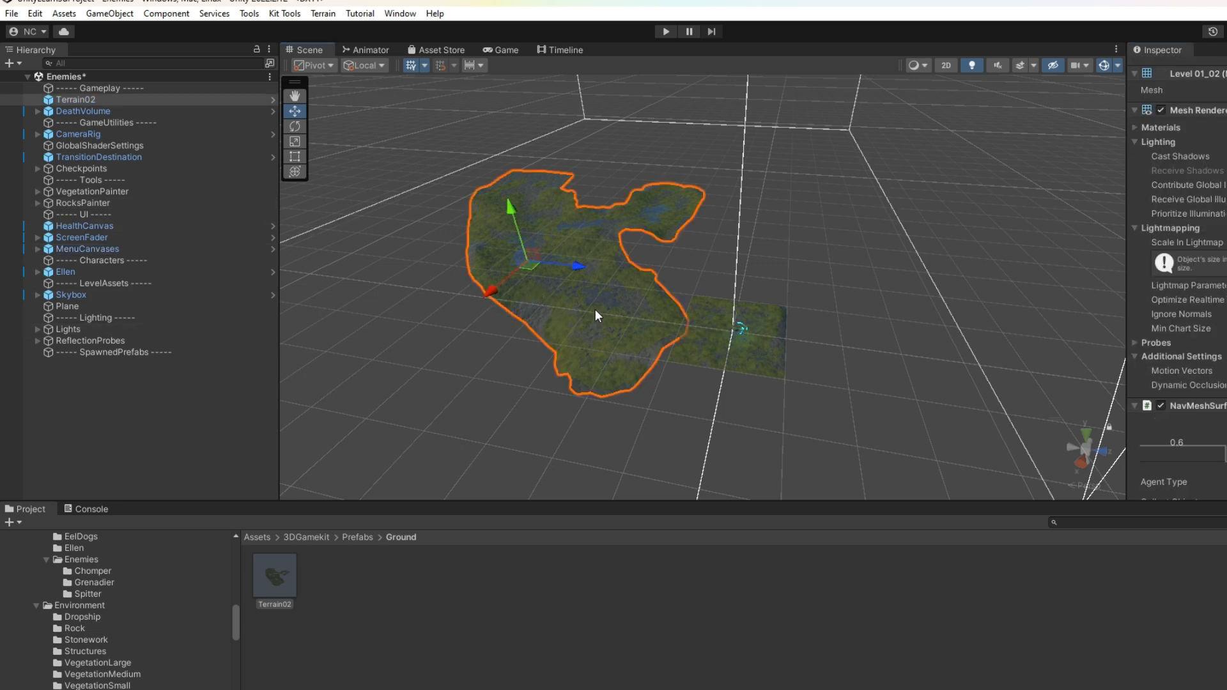
left_click(821, 319)
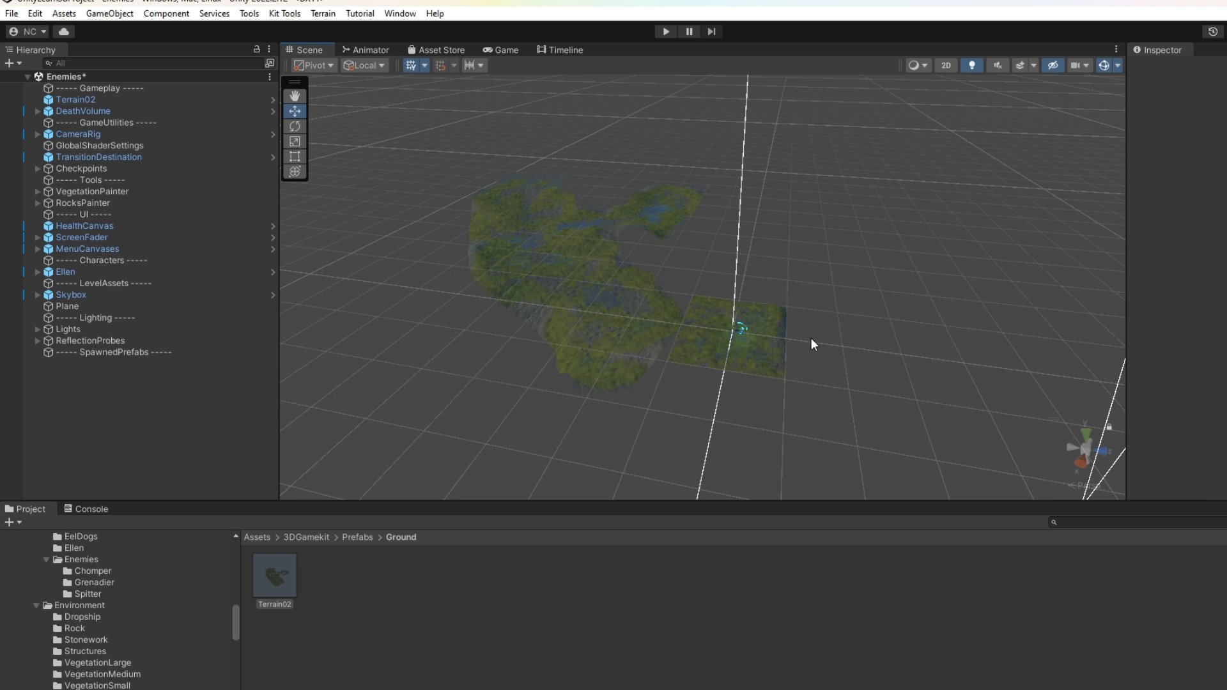
Place the Chomper prefab from the 3DGamekit Characters enemy prefabs on the ground where Terrain02 meets the Plane, and frame it.
scroll(184, 571, "up", 10)
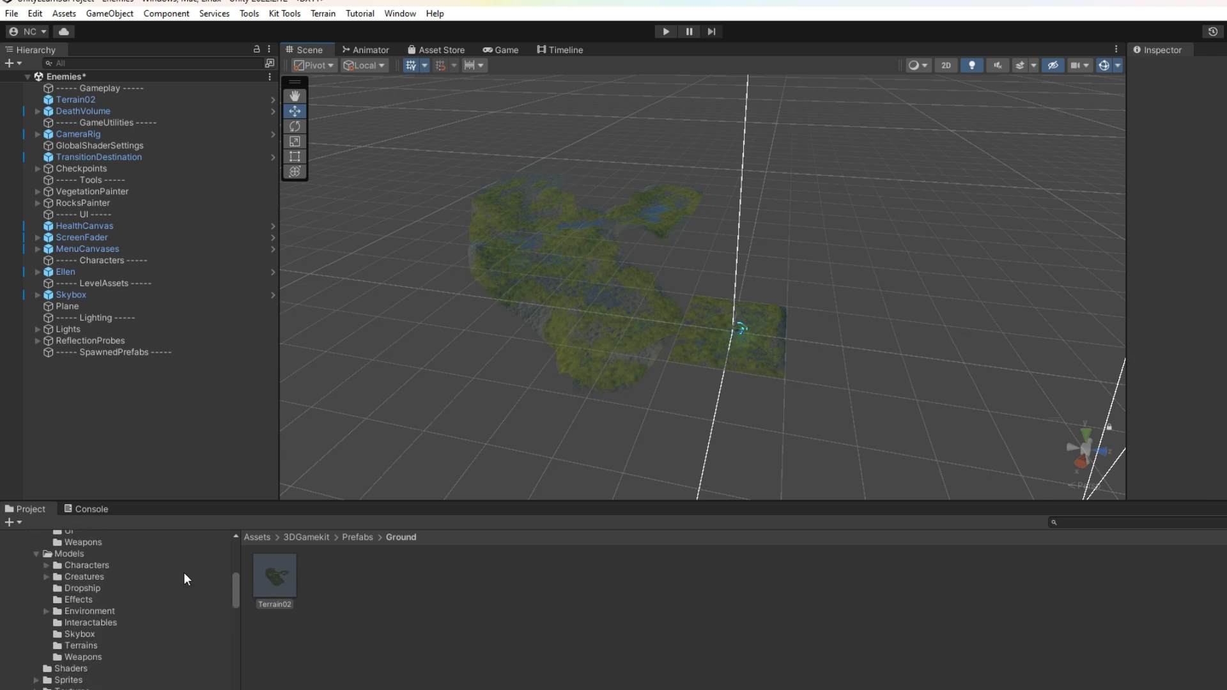
left_click(29, 555)
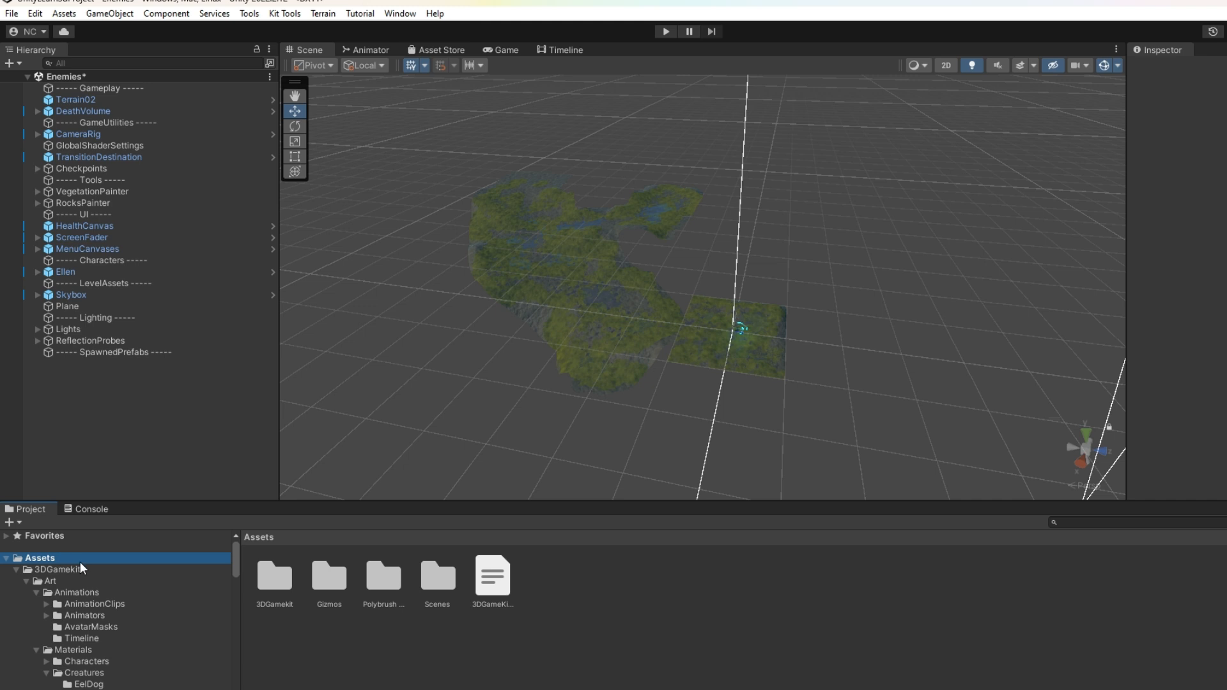
left_click(78, 568)
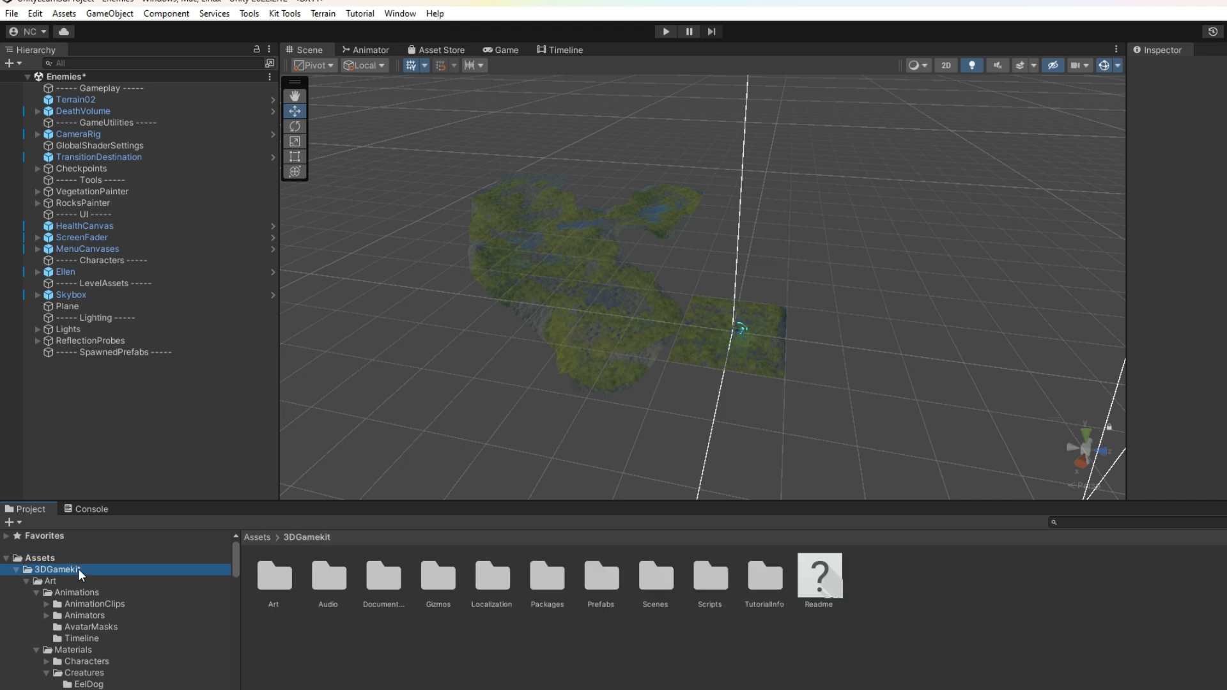
double_click(596, 593)
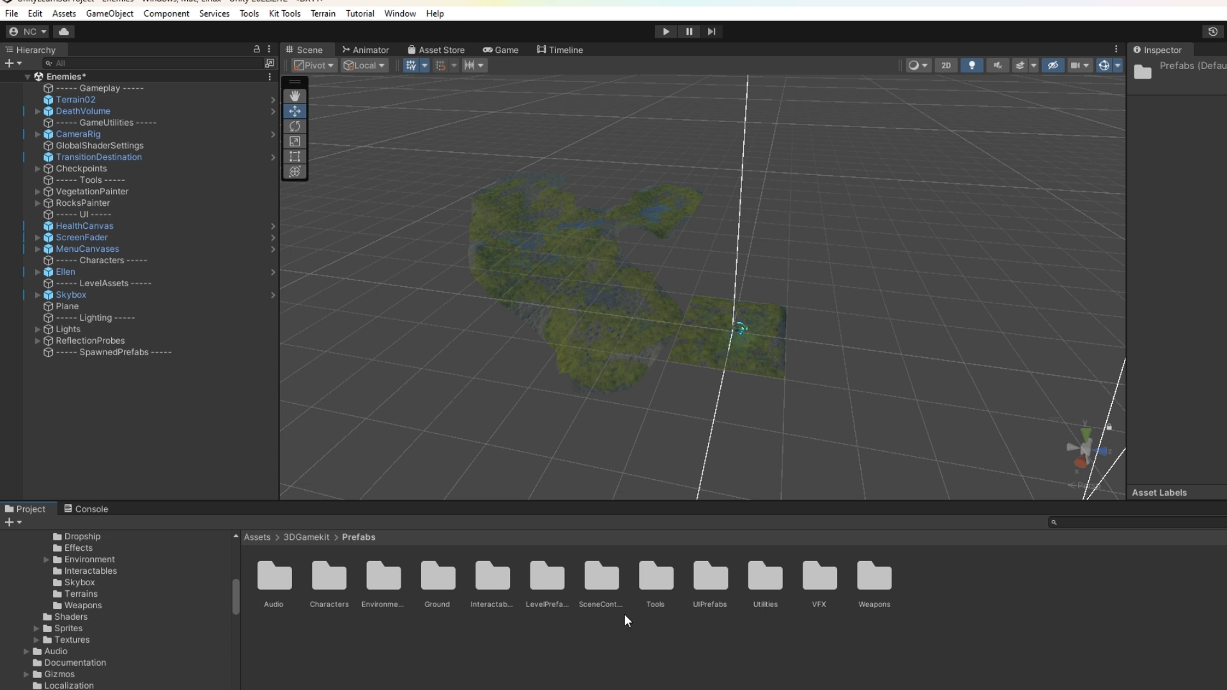
double_click(330, 578)
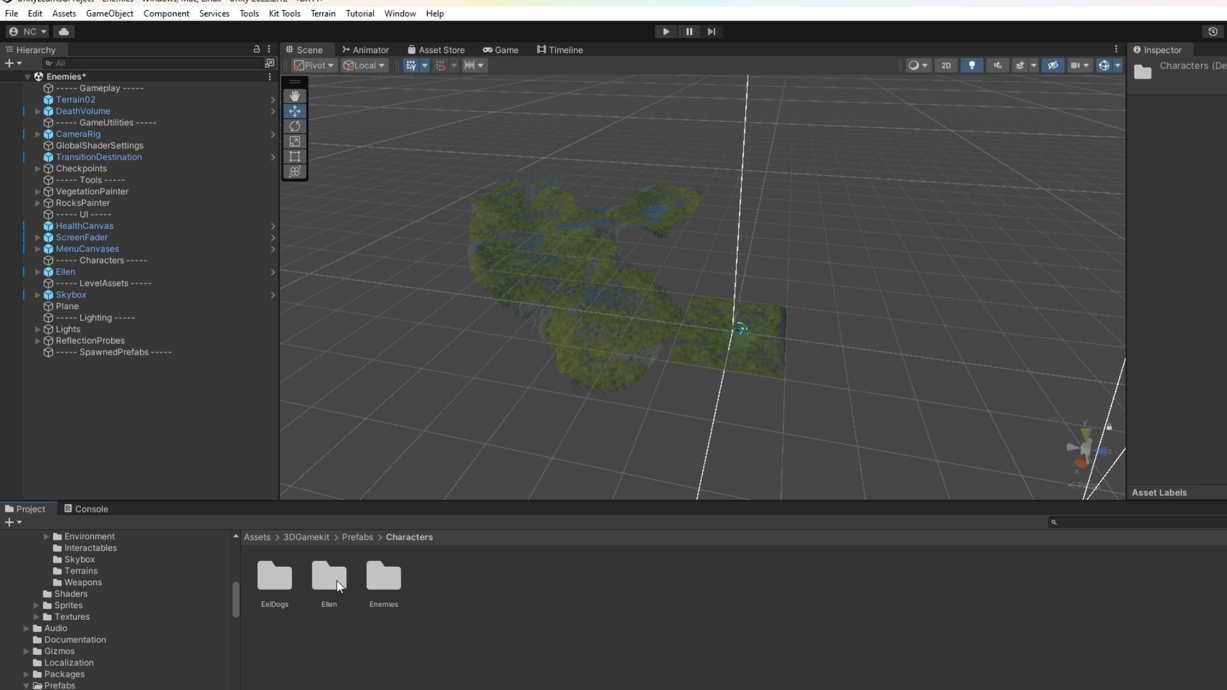
double_click(378, 580)
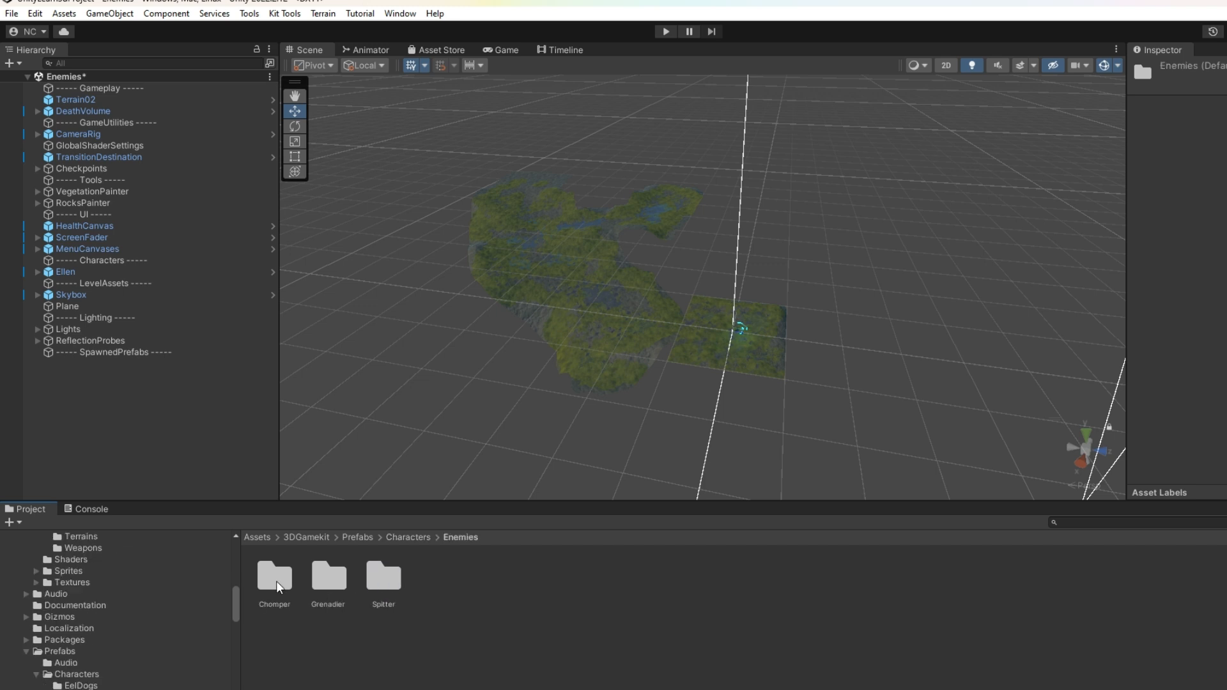
double_click(276, 579)
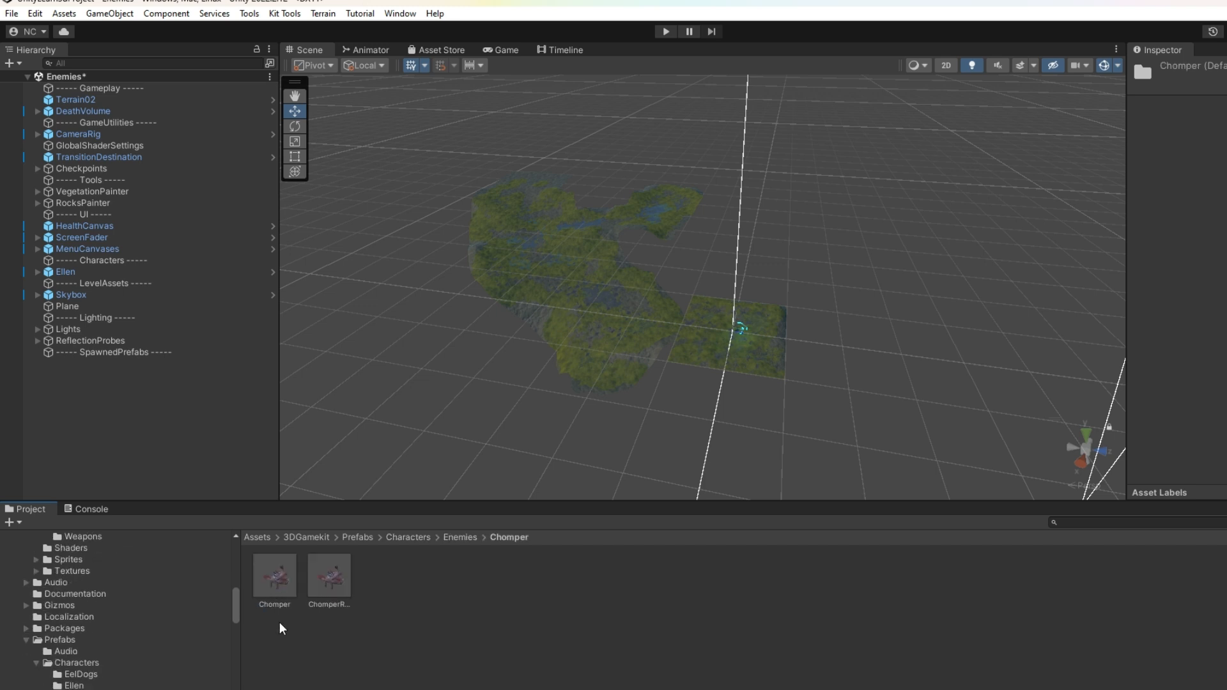
left_click_drag(632, 288, 555, 293)
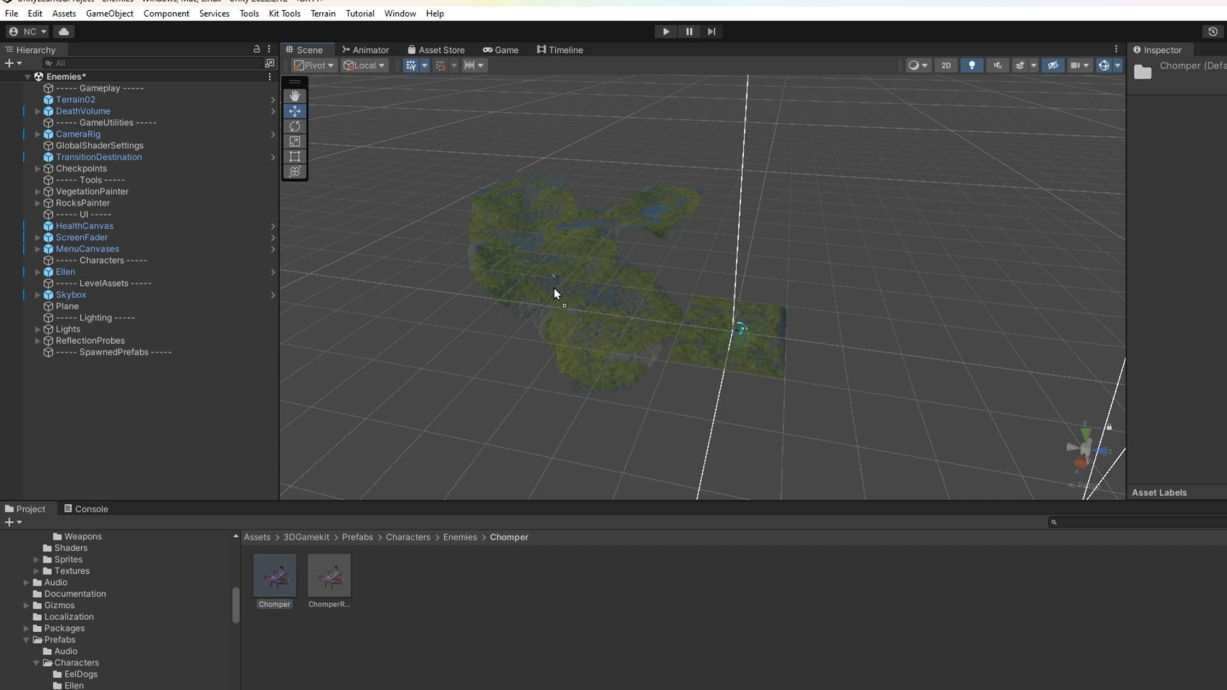
left_click_drag(676, 324, 676, 326)
key("f")
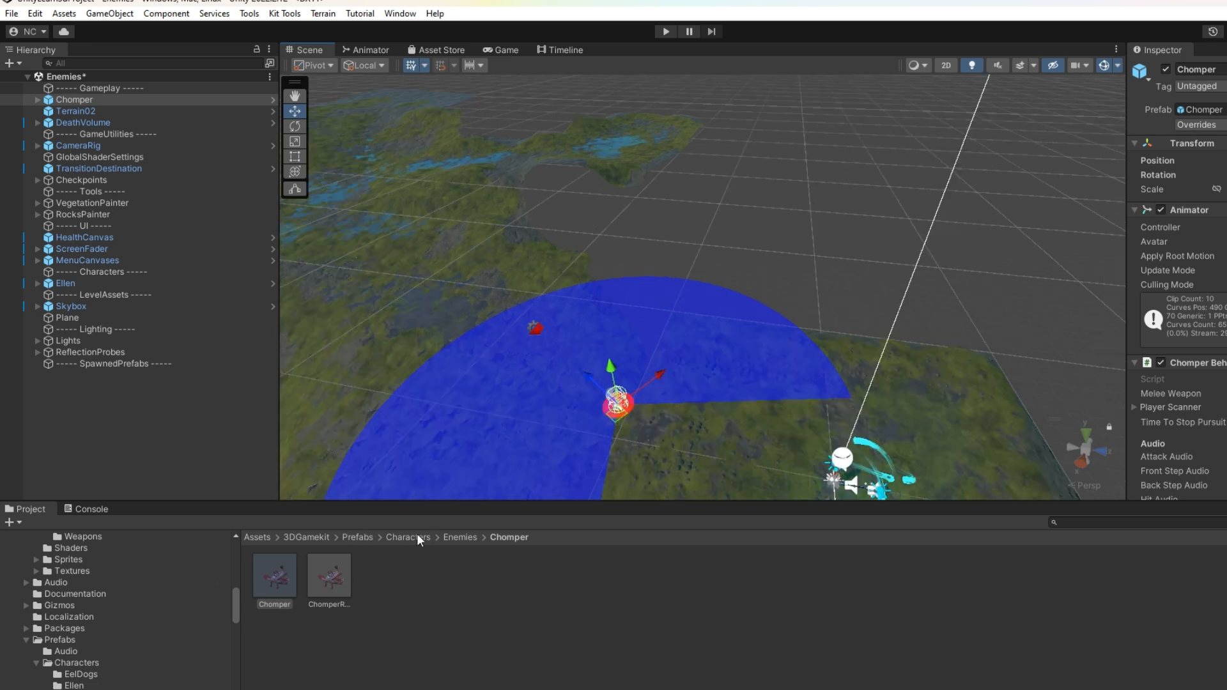
Place the RockFloating02 prefab from the Environment Rock prefabs into the scene above the ground and view it together with the terrain.
left_click(357, 538)
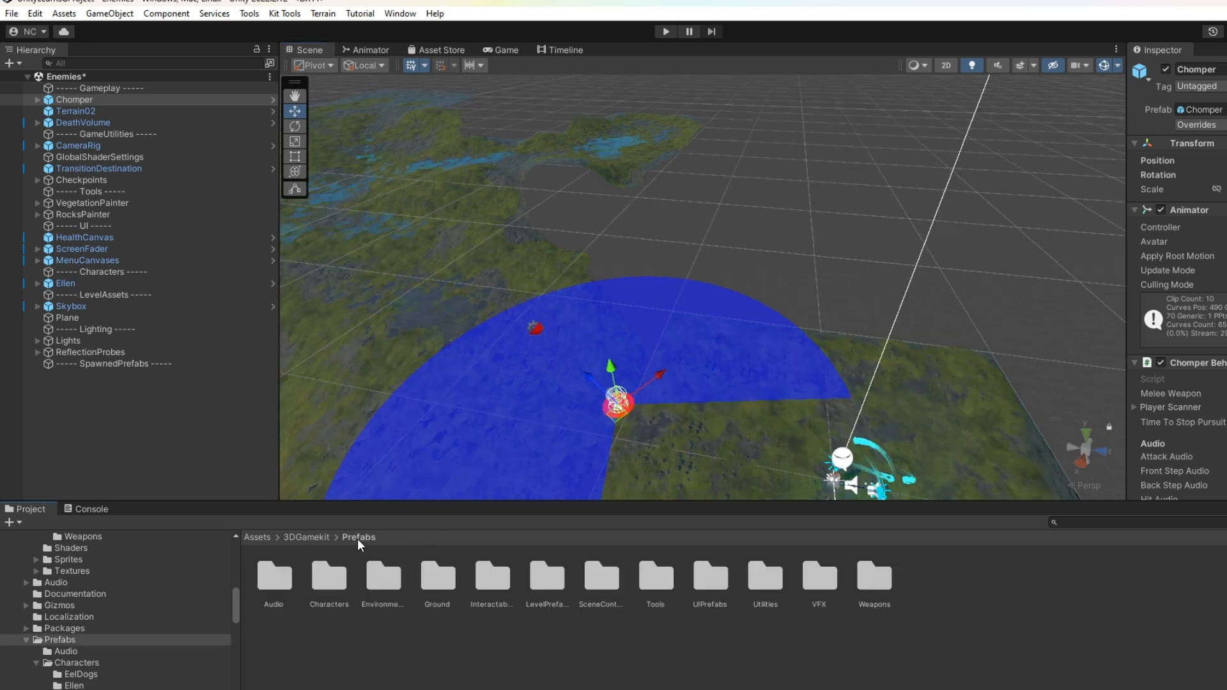
double_click(387, 578)
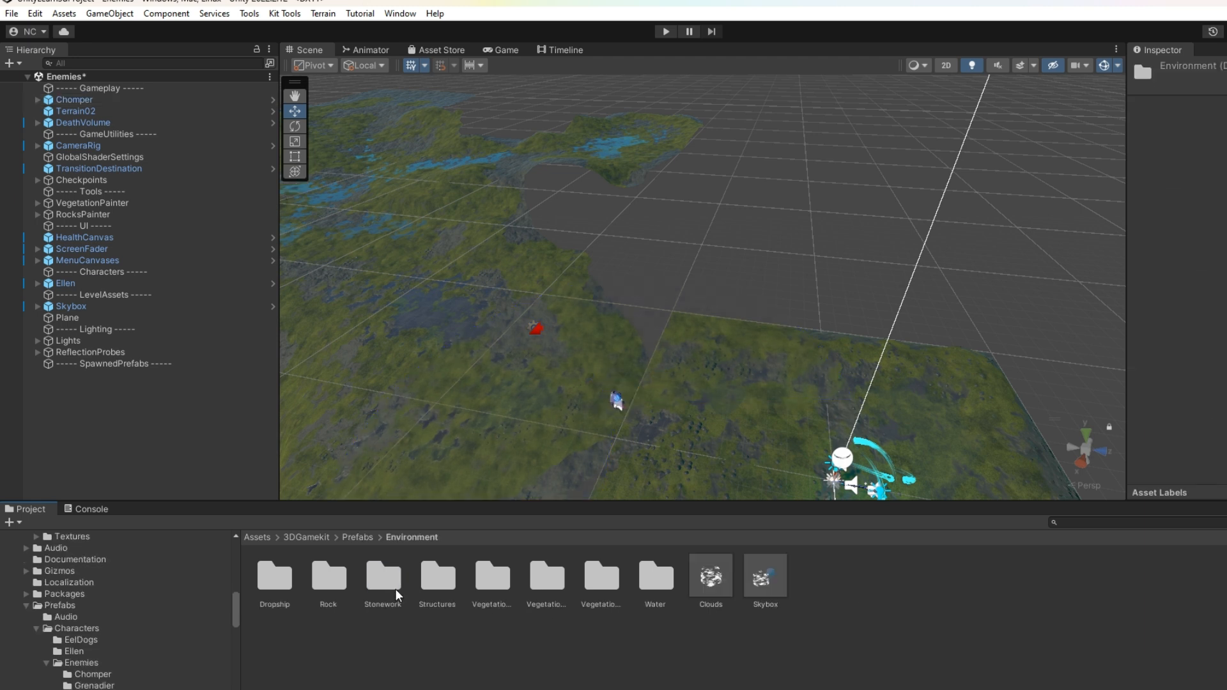
double_click(329, 578)
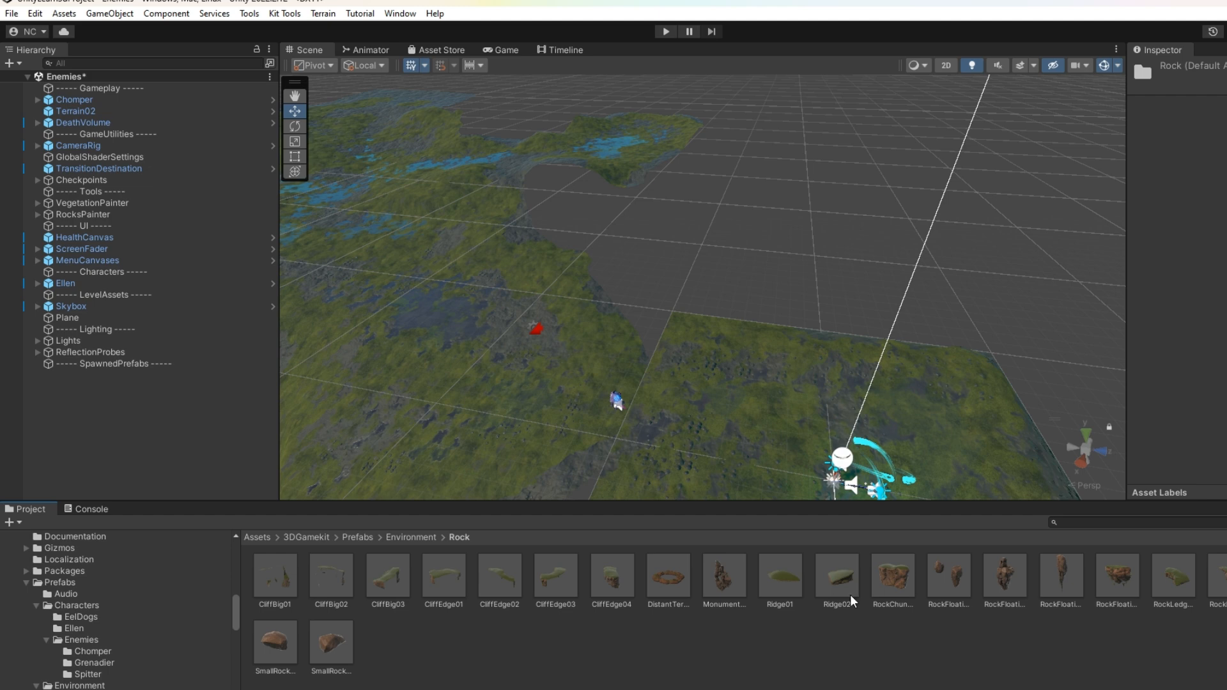
left_click_drag(1010, 575, 686, 64)
key("f")
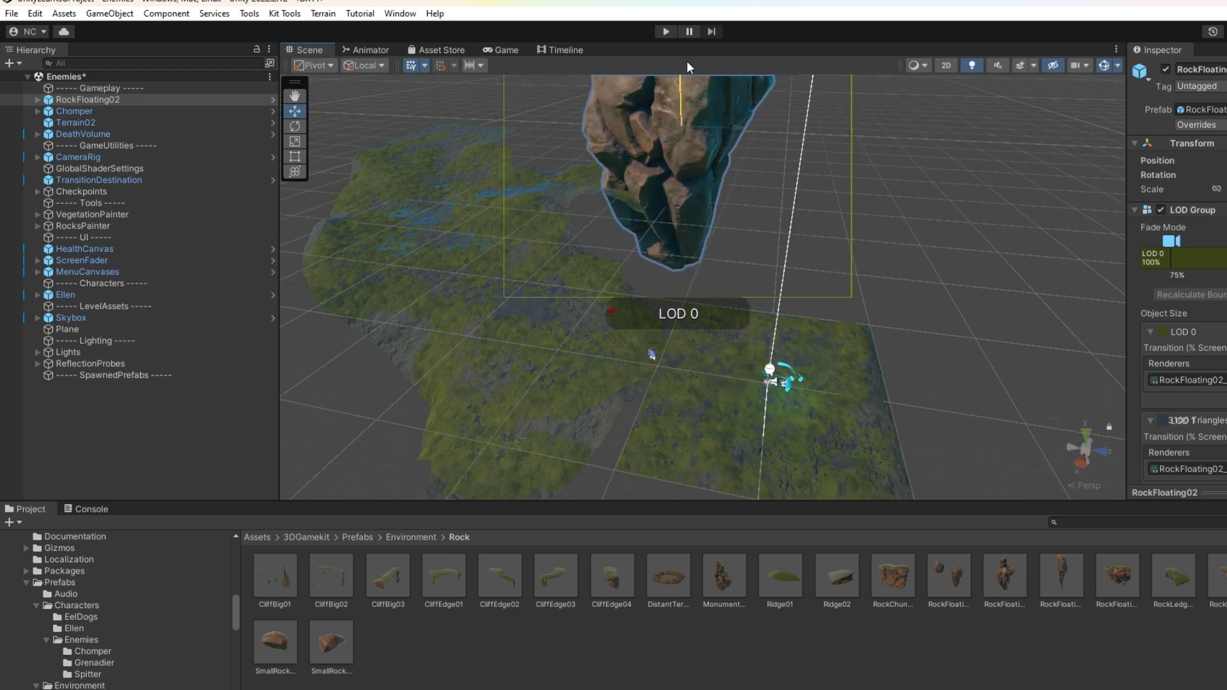
left_click_drag(665, 142, 580, 213)
left_click(296, 95)
left_click_drag(870, 402, 817, 272)
scroll(766, 337, "down", 3)
scroll(766, 338, "down", 5)
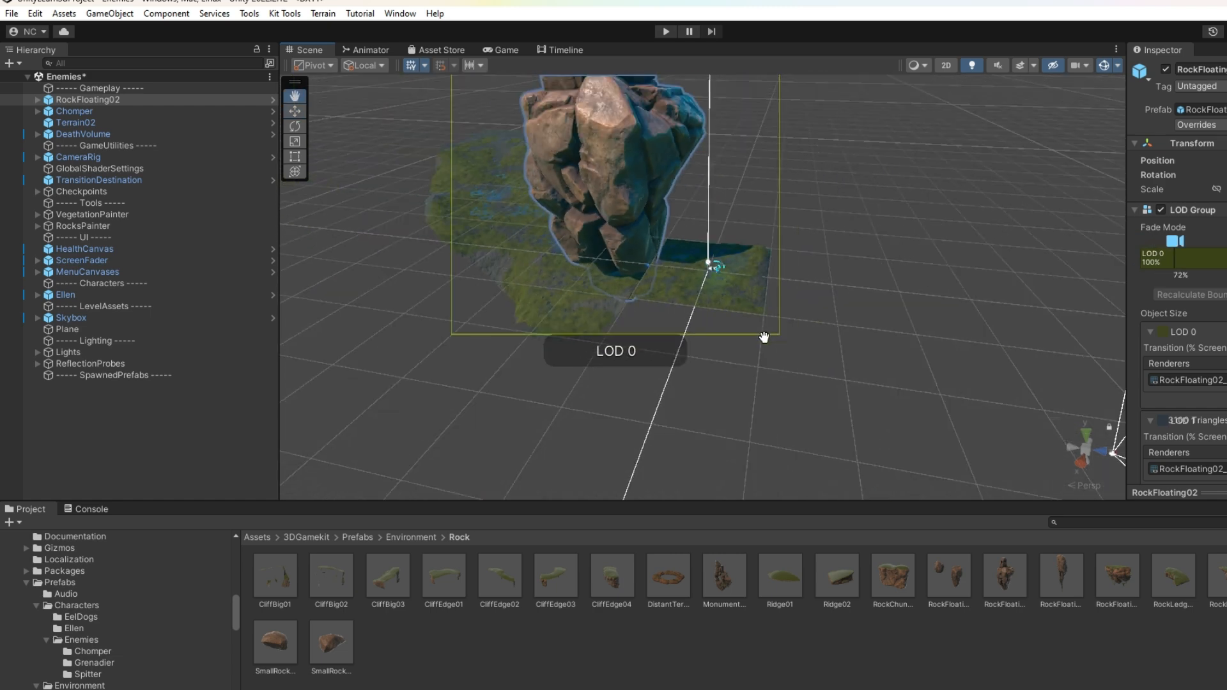
Move the RockFloating02 rock higher and over toward the gap between Terrain02 and the Plane.
scroll(660, 192, "down", 1)
scroll(660, 192, "down", 2)
scroll(692, 349, "down", 4)
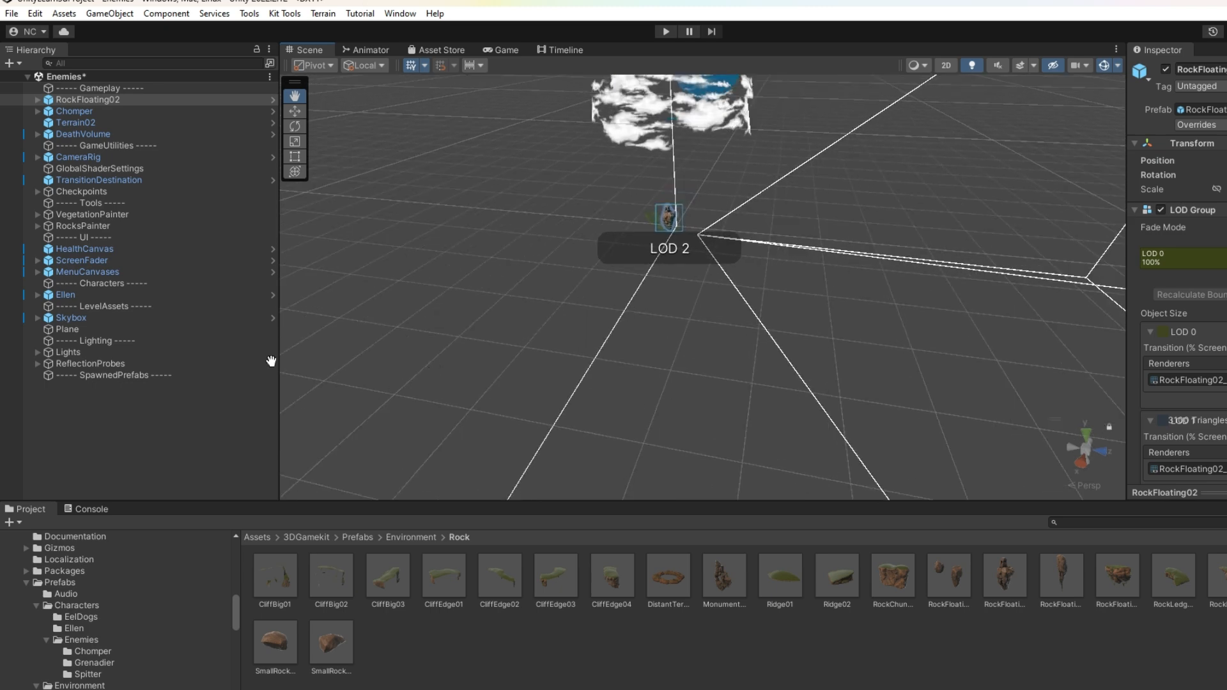
double_click(159, 98)
scroll(566, 333, "down", 6)
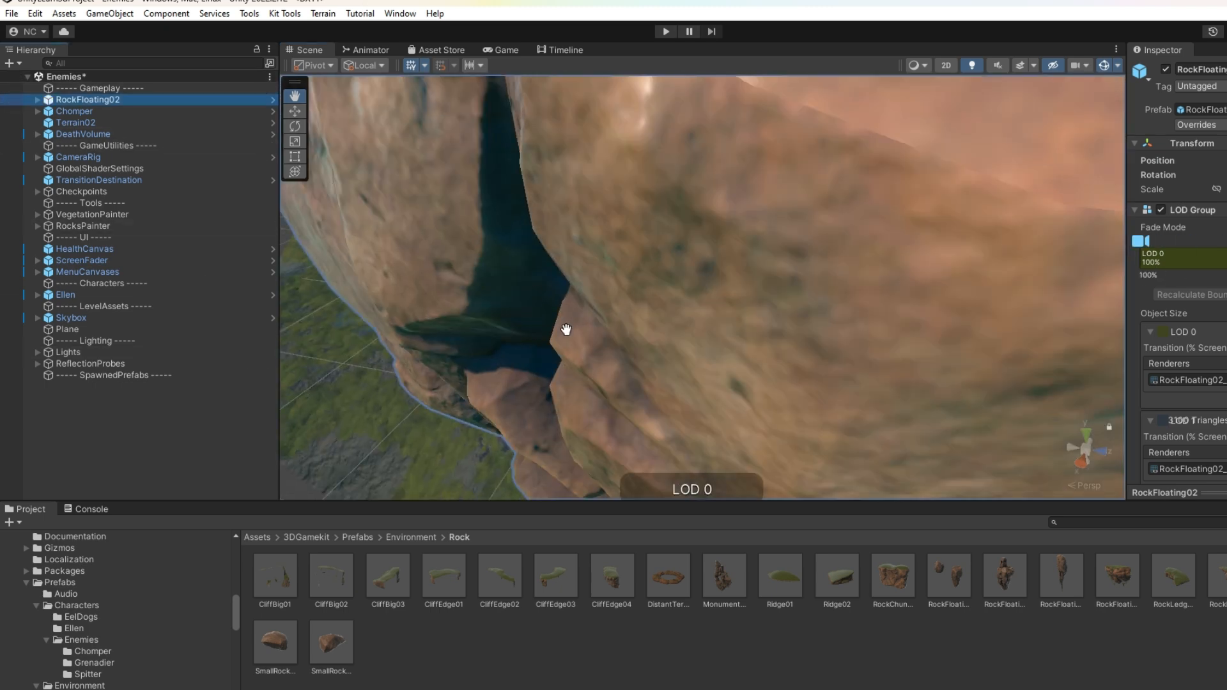
scroll(566, 332, "down", 2)
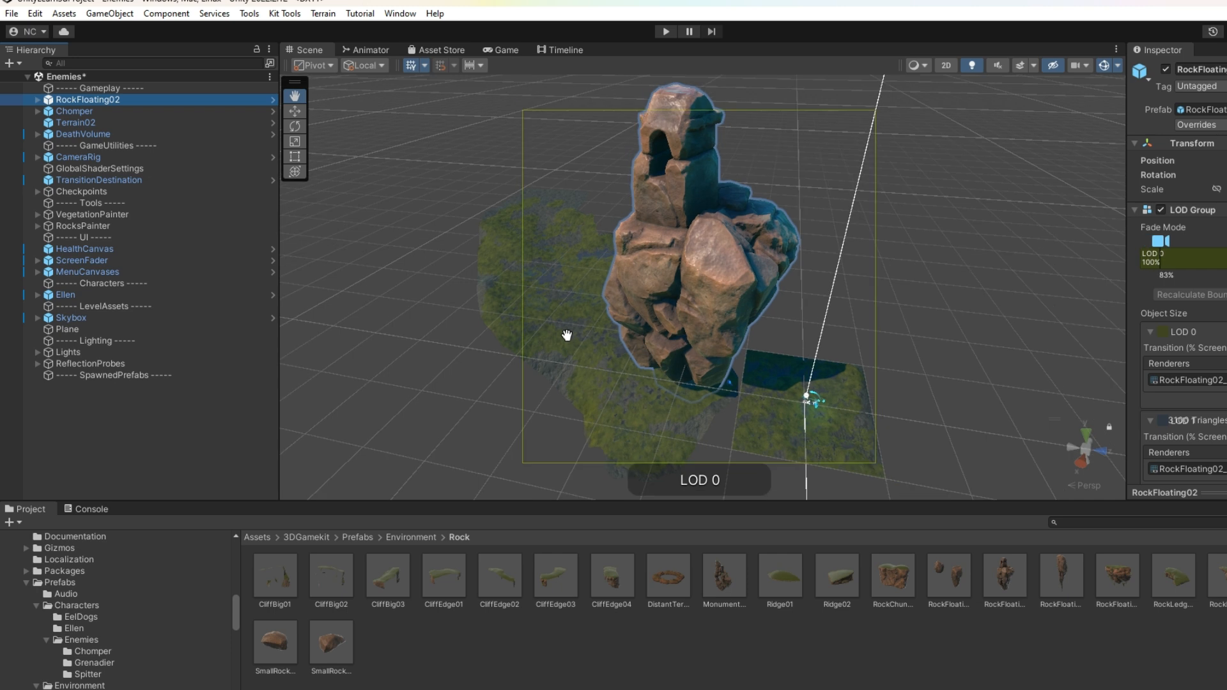
left_click(295, 110)
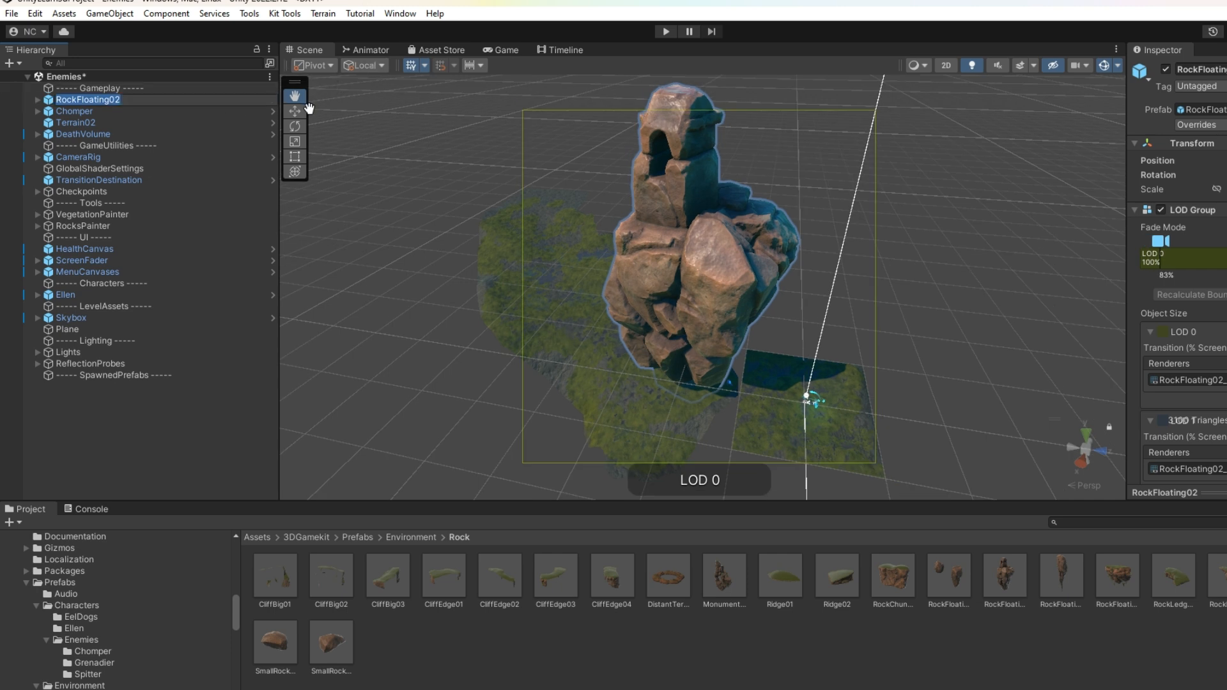
left_click_drag(710, 239, 697, 159)
left_click_drag(693, 235, 676, 254)
left_click_drag(751, 240, 821, 238)
left_click_drag(762, 186, 746, 153)
left_click_drag(756, 235, 753, 240)
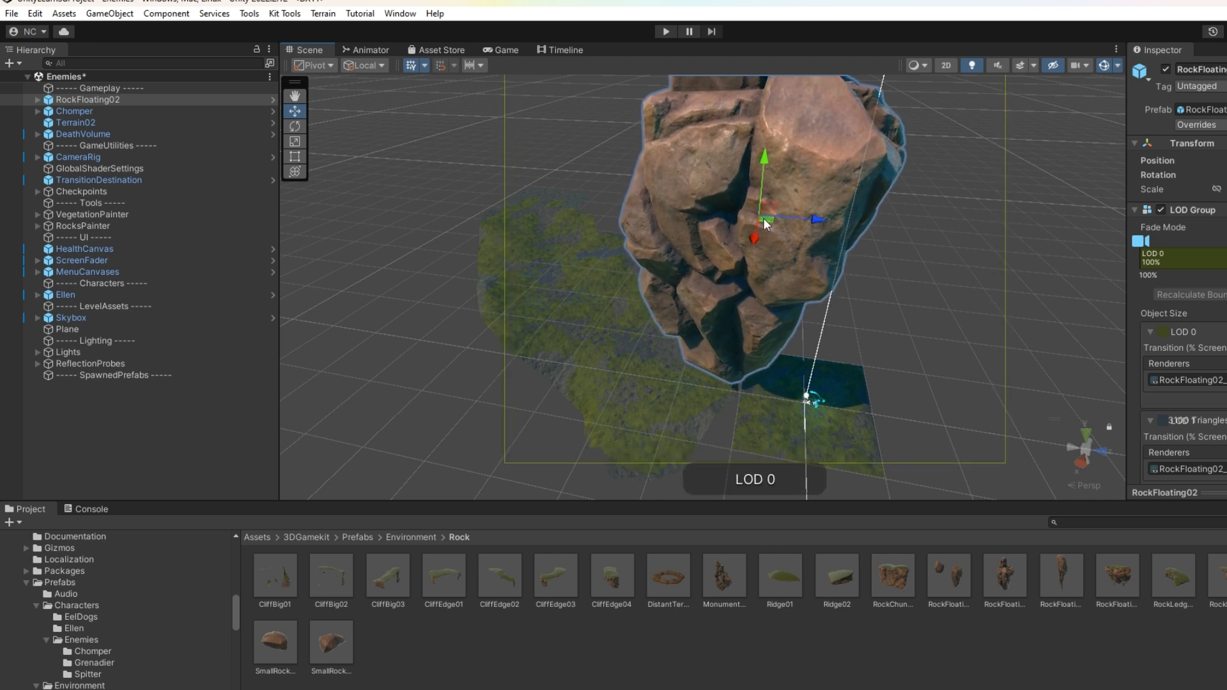
left_click_drag(766, 165, 761, 118)
left_click_drag(756, 189, 768, 191)
Move the Chomper onto the edge of Terrain02 that faces the Plane, then deselect it.
left_click(295, 96)
left_click_drag(780, 262, 761, 96)
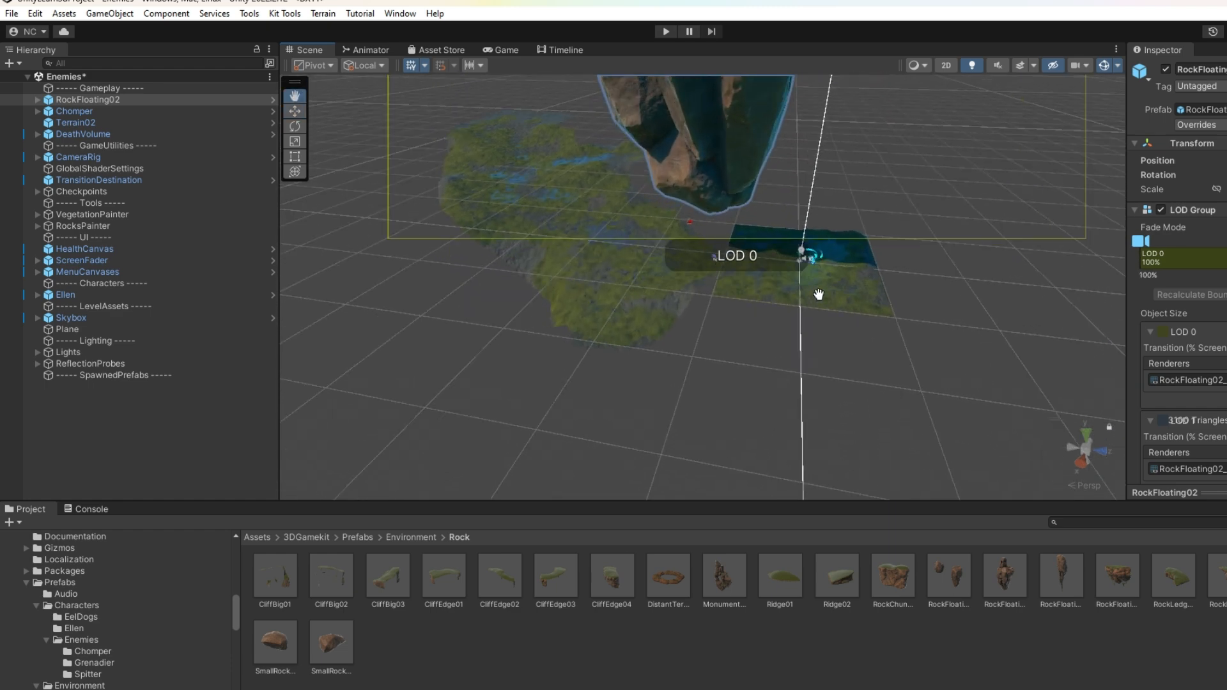
scroll(818, 293, "up", 10)
mouse_move(817, 293)
left_mouse_down()
mouse_move(975, 330)
mouse_move(887, 321)
left_mouse_up()
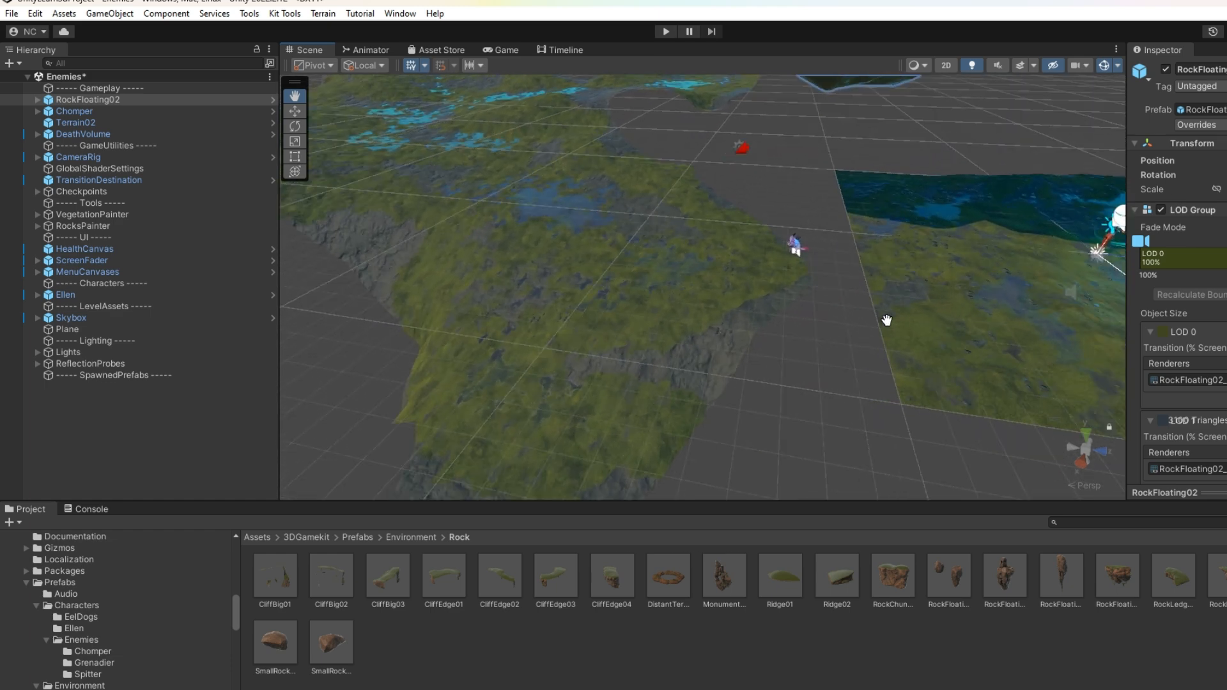
scroll(886, 320, "up", 8)
left_click(295, 111)
left_click(122, 111)
middle_click_drag(933, 166, 869, 252)
left_click_drag(868, 251, 874, 232)
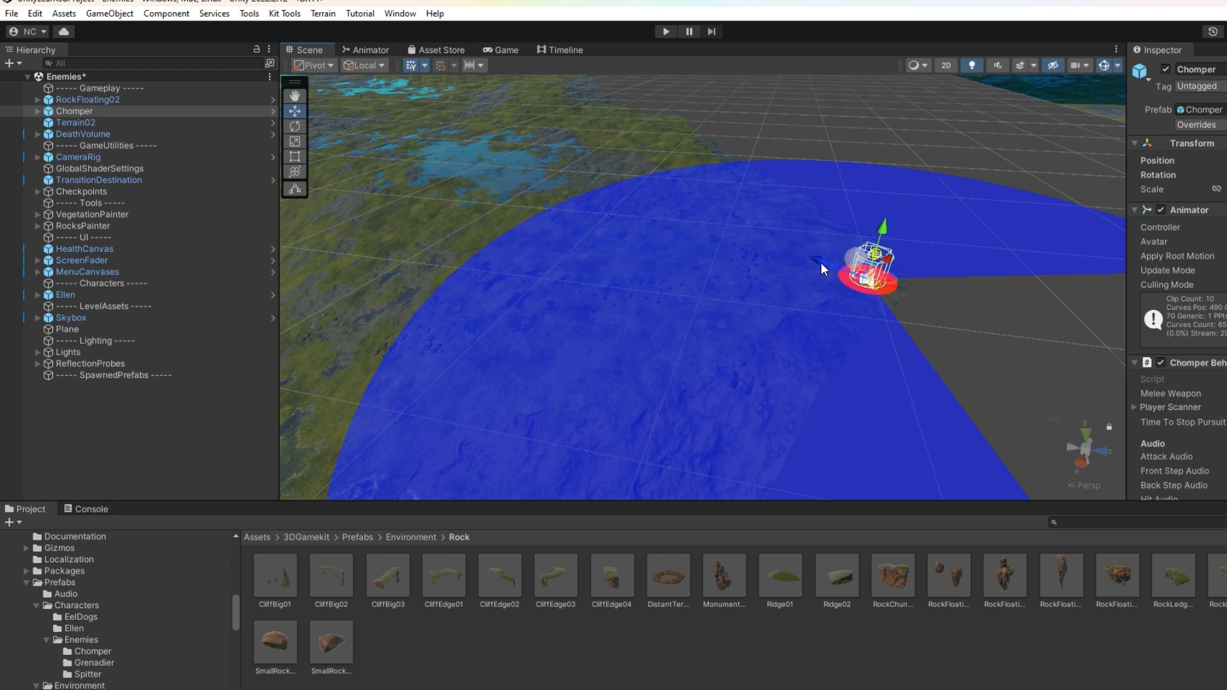
left_click_drag(822, 262, 782, 255)
scroll(968, 327, "down", 3)
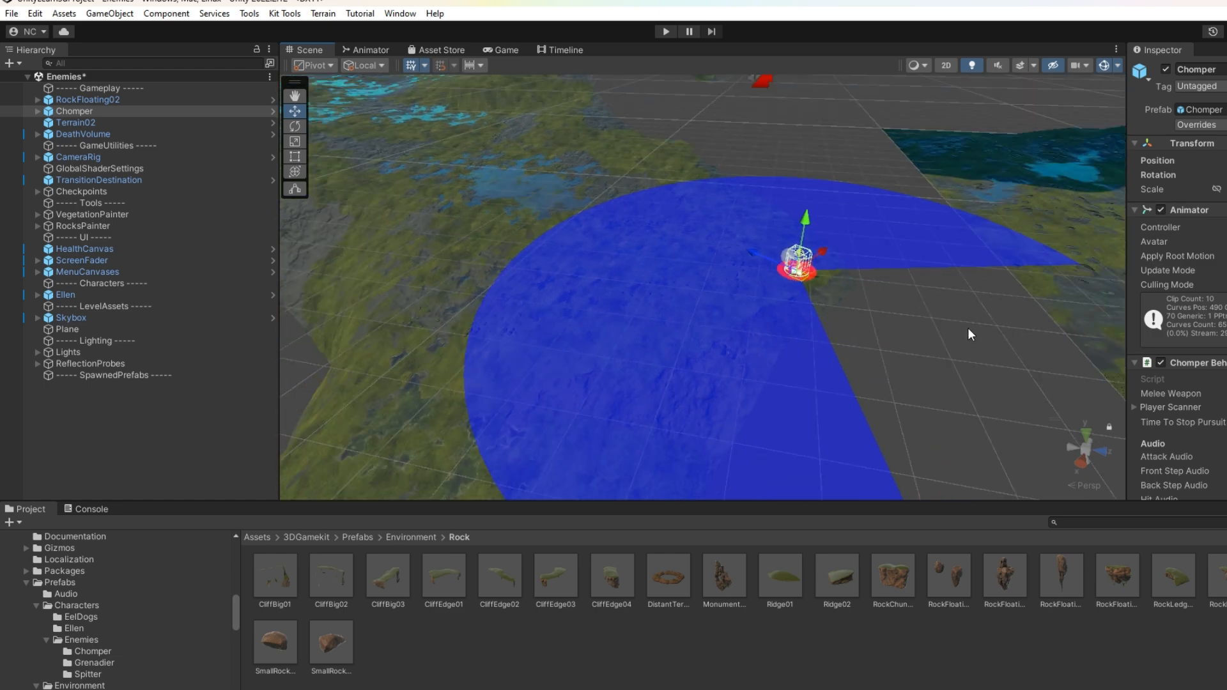
scroll(968, 335, "down", 3)
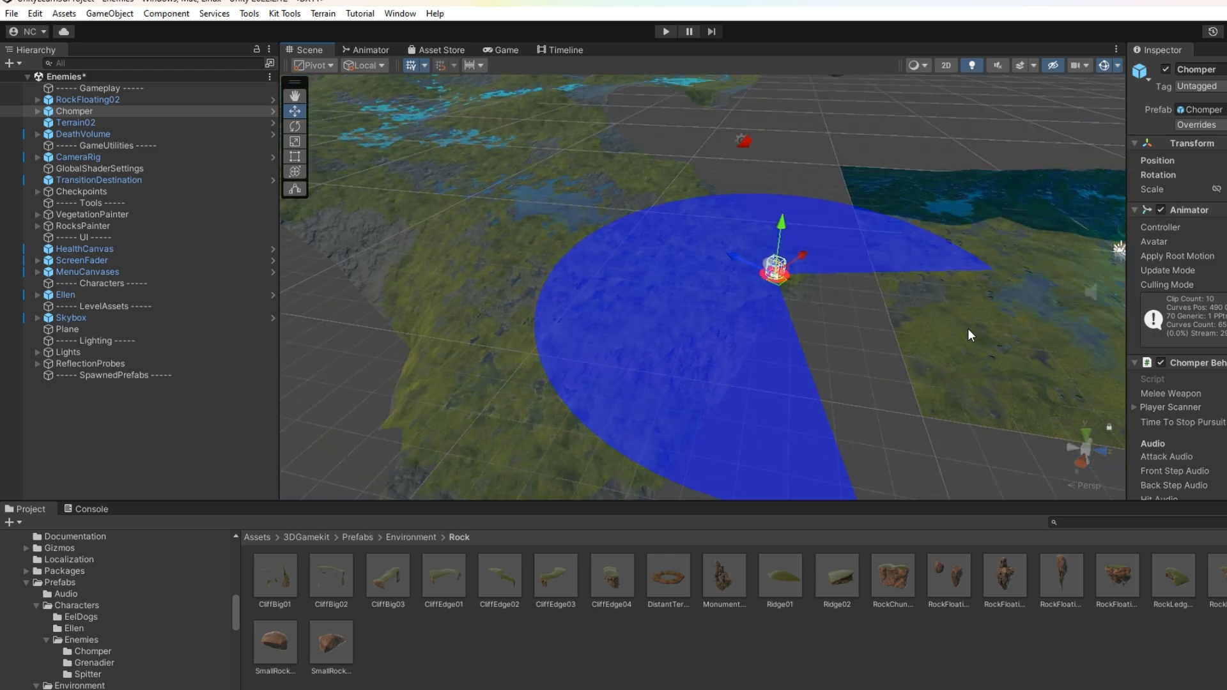
left_click(880, 348)
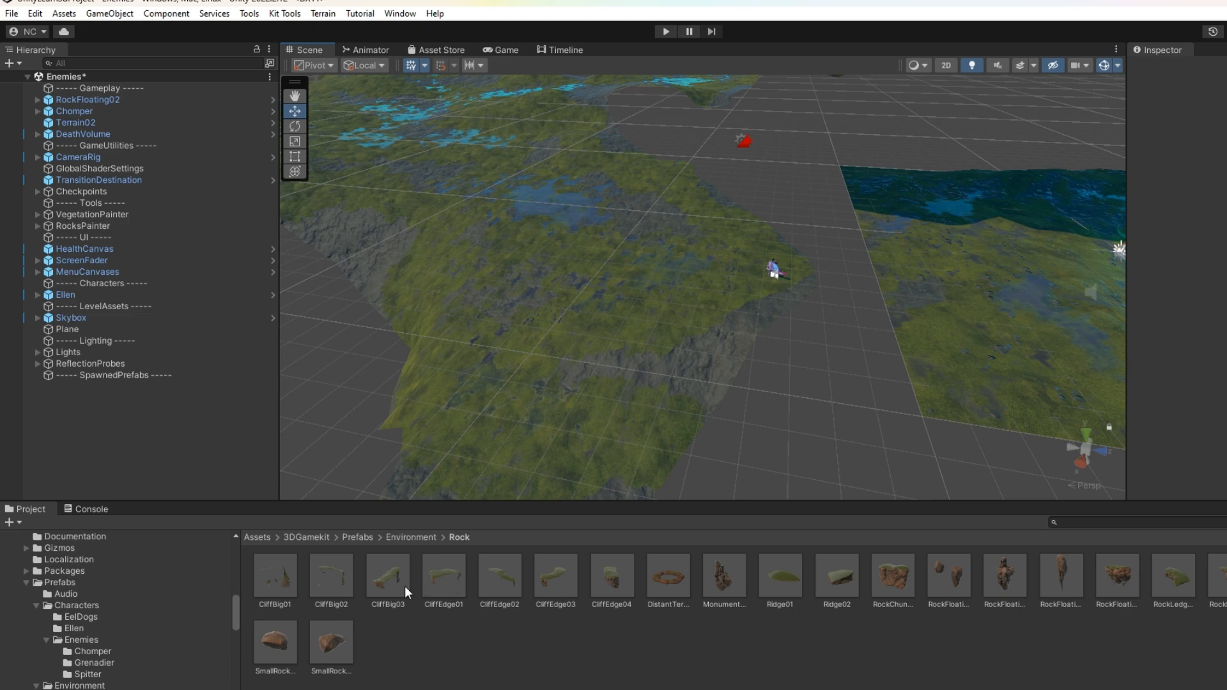
Try out the CliffBig03 rock prefab beside the ground pieces and delete it again.
left_click_drag(380, 579, 949, 331)
key("f")
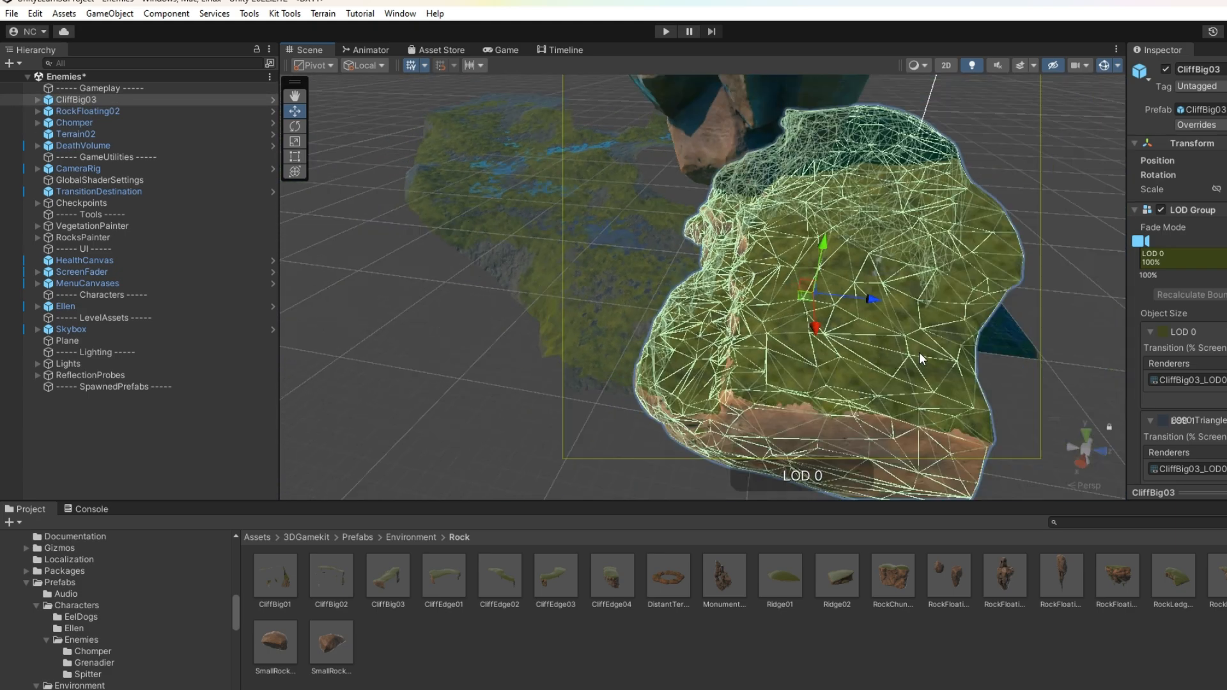
left_click_drag(792, 334, 861, 228)
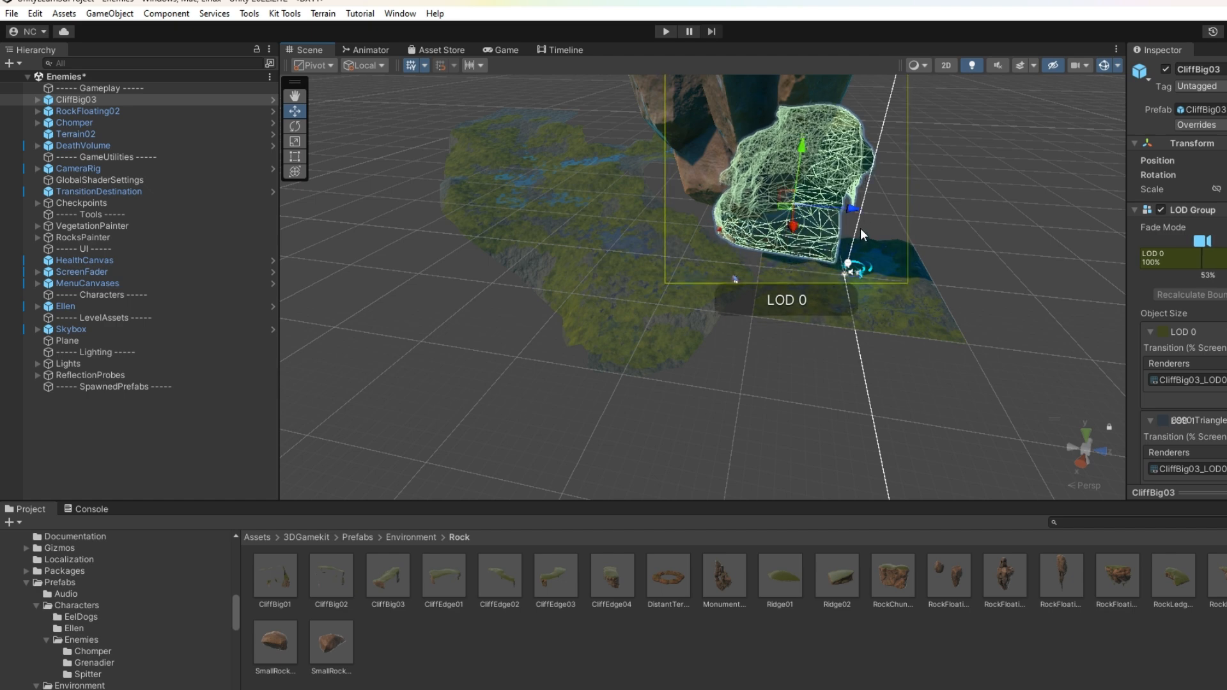
key("Delete")
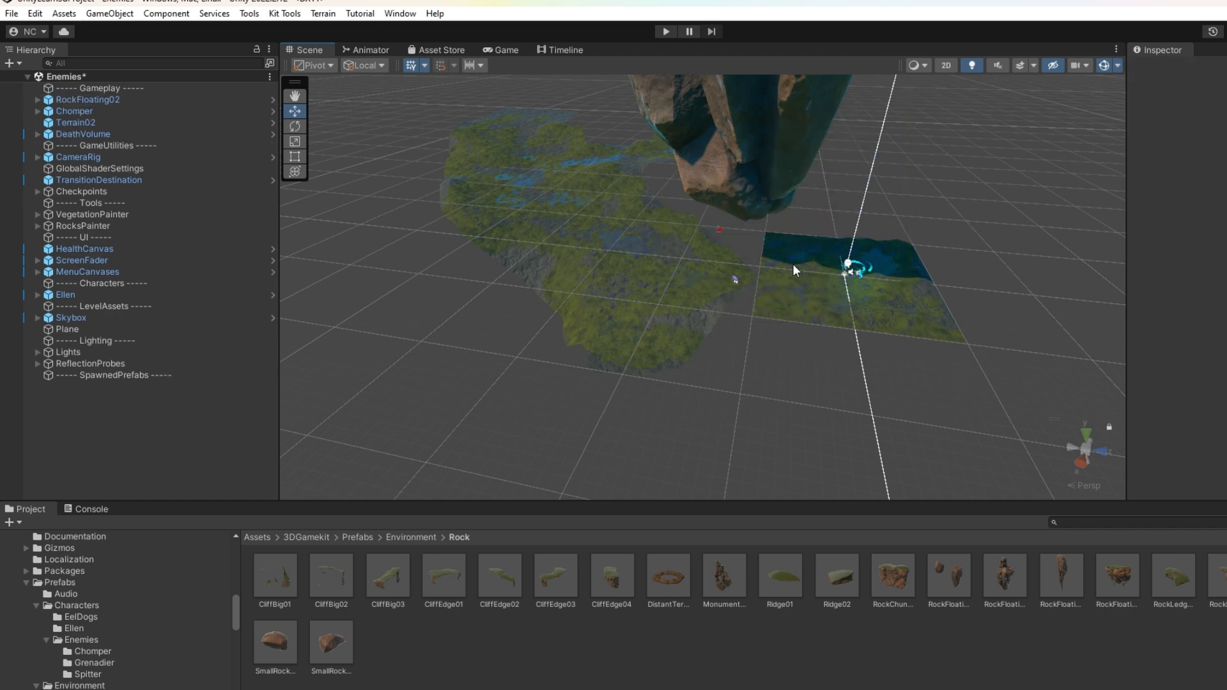
Raise the Chomper well above the surface of Terrain02.
scroll(779, 316, "up", 2)
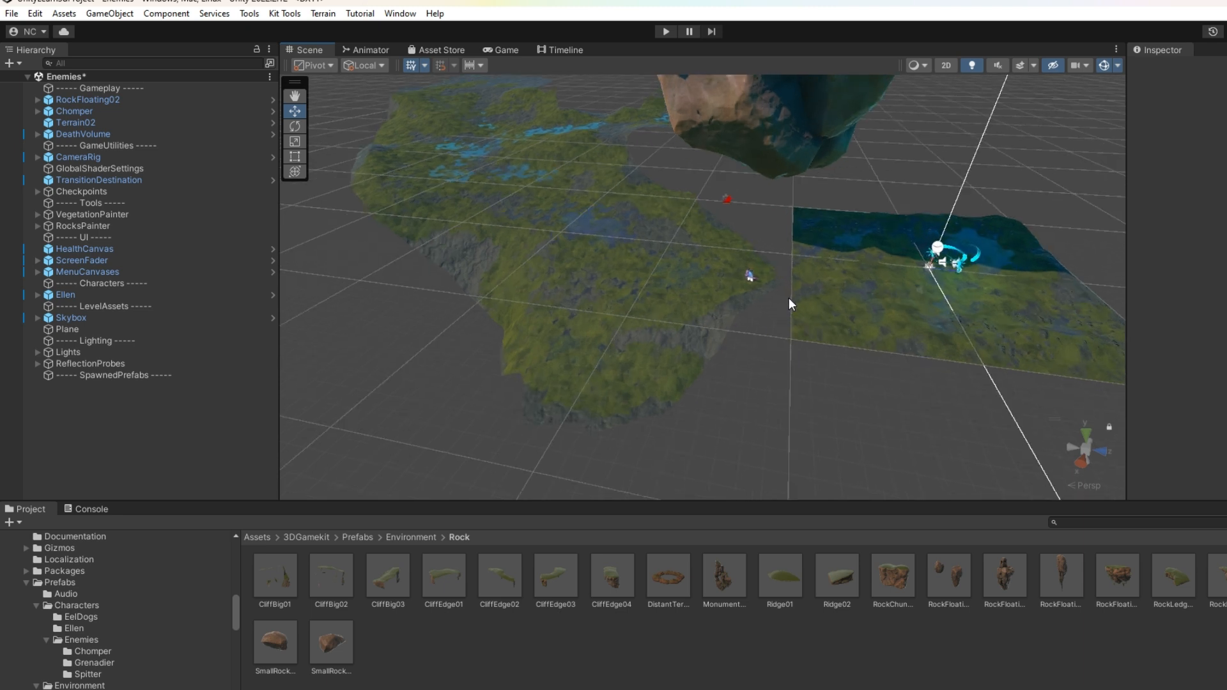
scroll(789, 299, "up", 2)
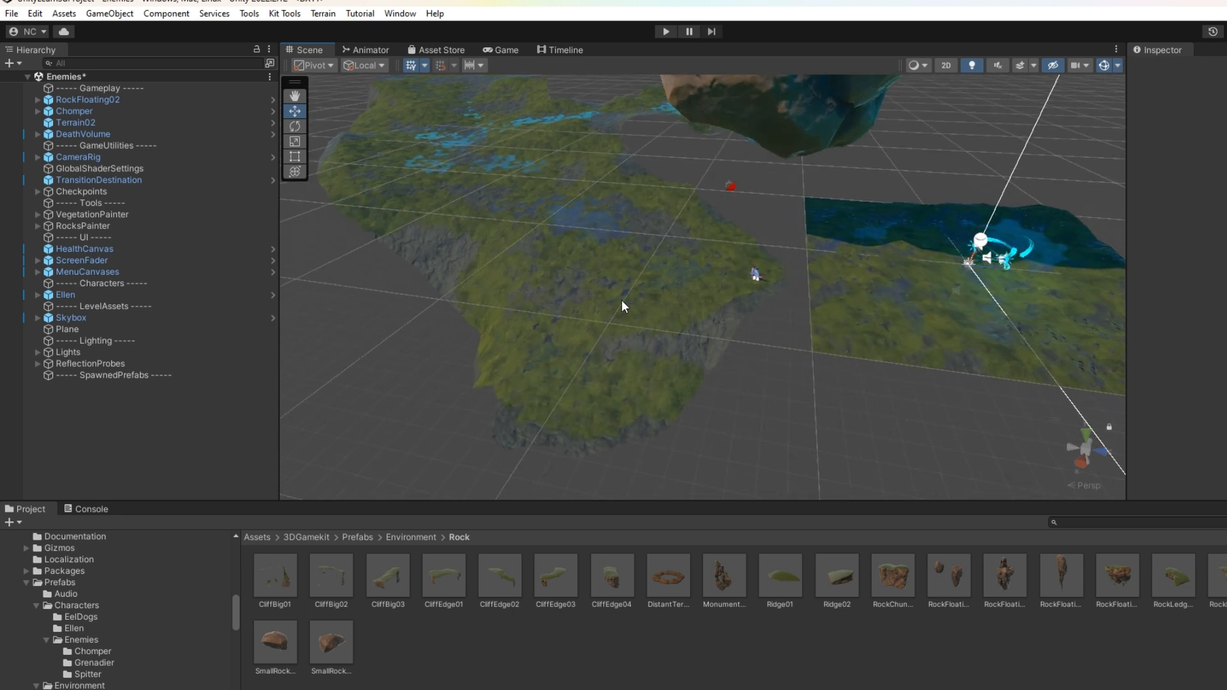
left_click(756, 274)
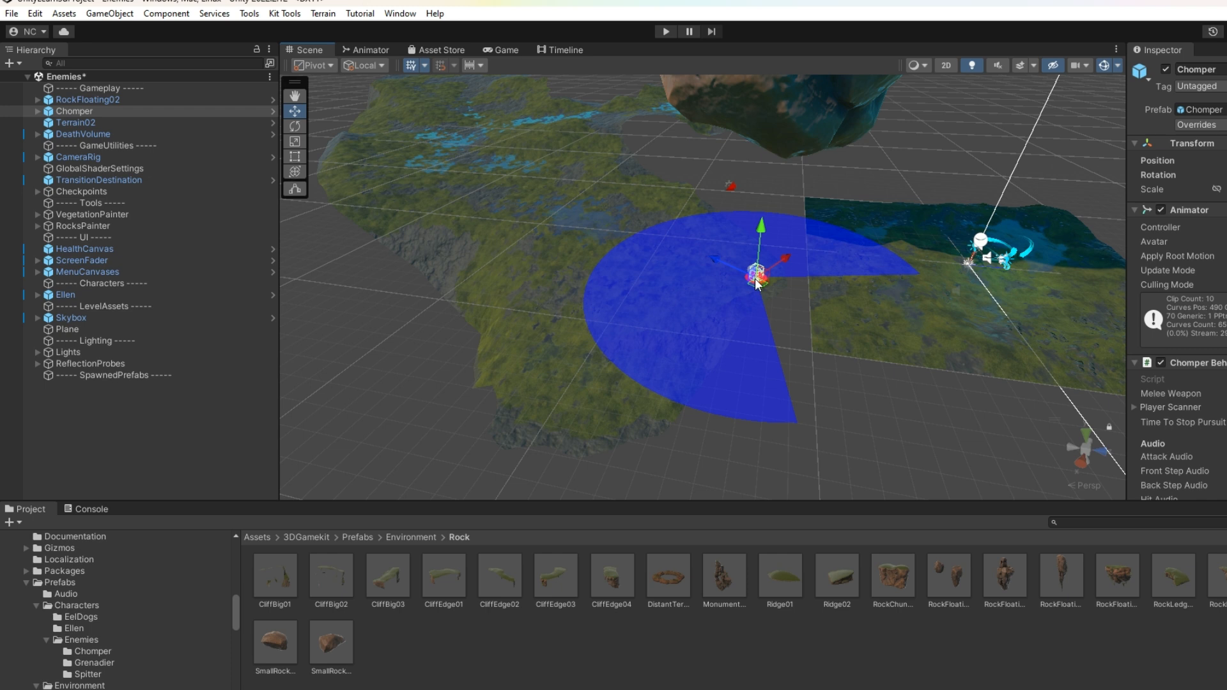
left_click_drag(761, 230, 780, 175)
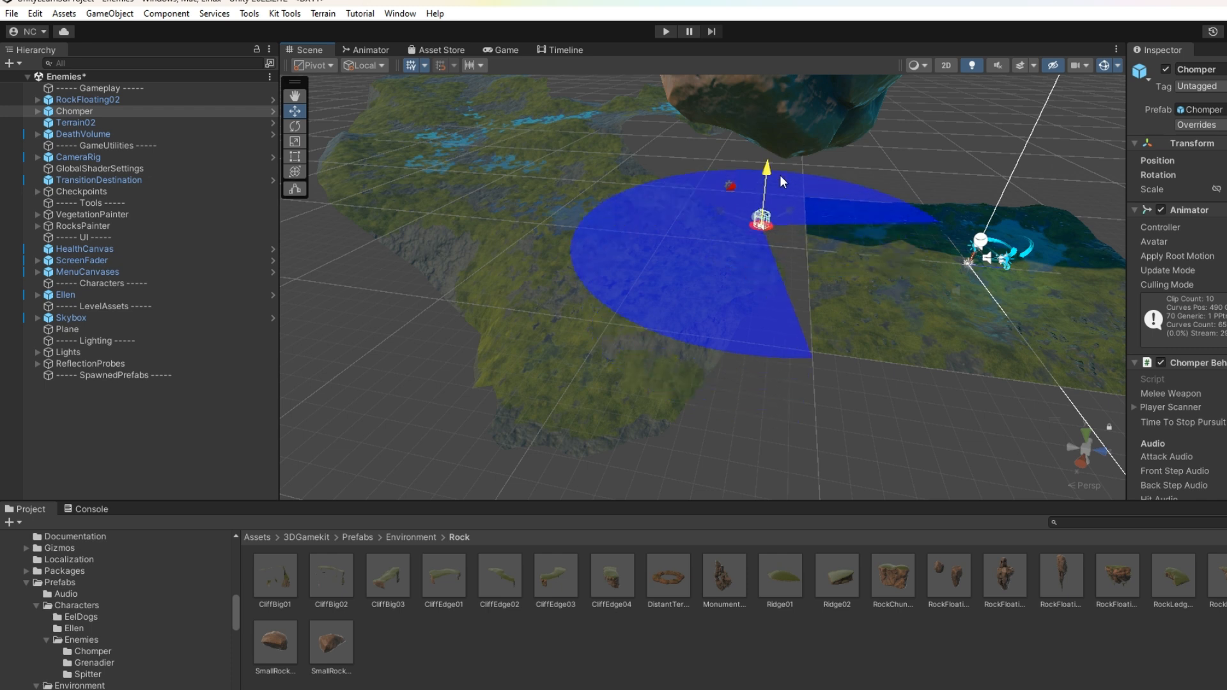
Raise Terrain02 and shift it toward the Plane until the two grounds overlap.
left_click(653, 399)
left_click_drag(436, 122, 423, 88)
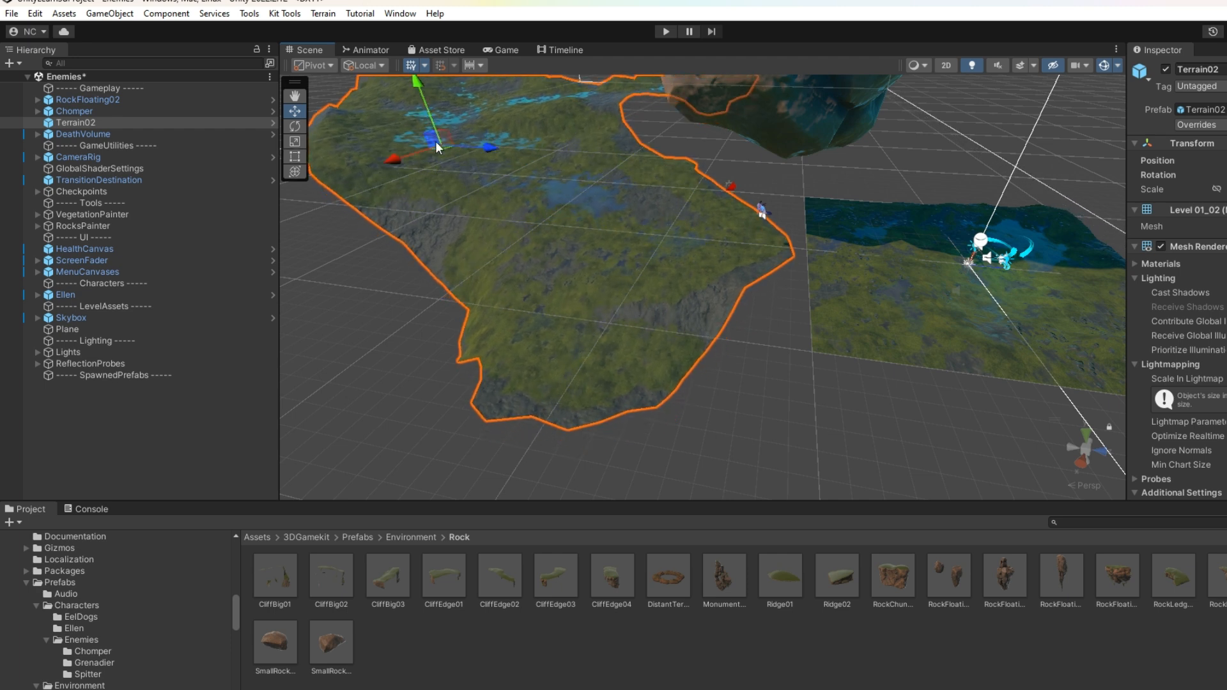
left_click_drag(485, 152, 515, 171)
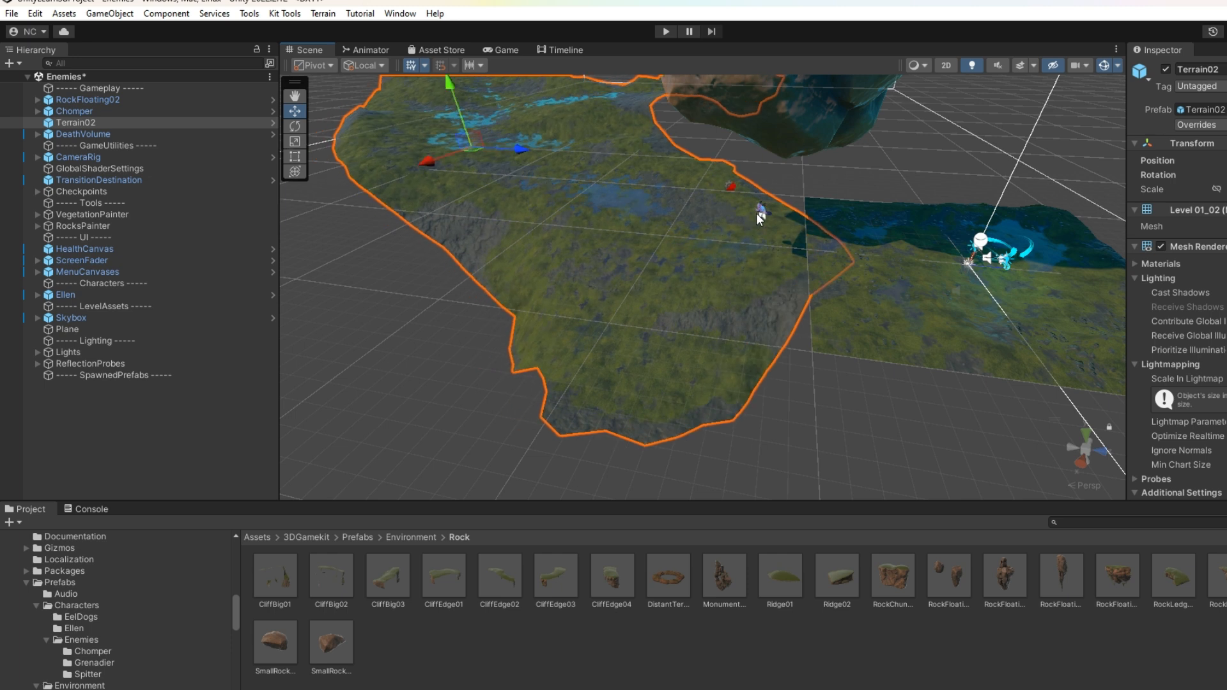
Reposition the whole Chomper horizontally over Terrain02, near where it meets the Plane.
left_click(764, 213)
left_click_drag(785, 207, 784, 209)
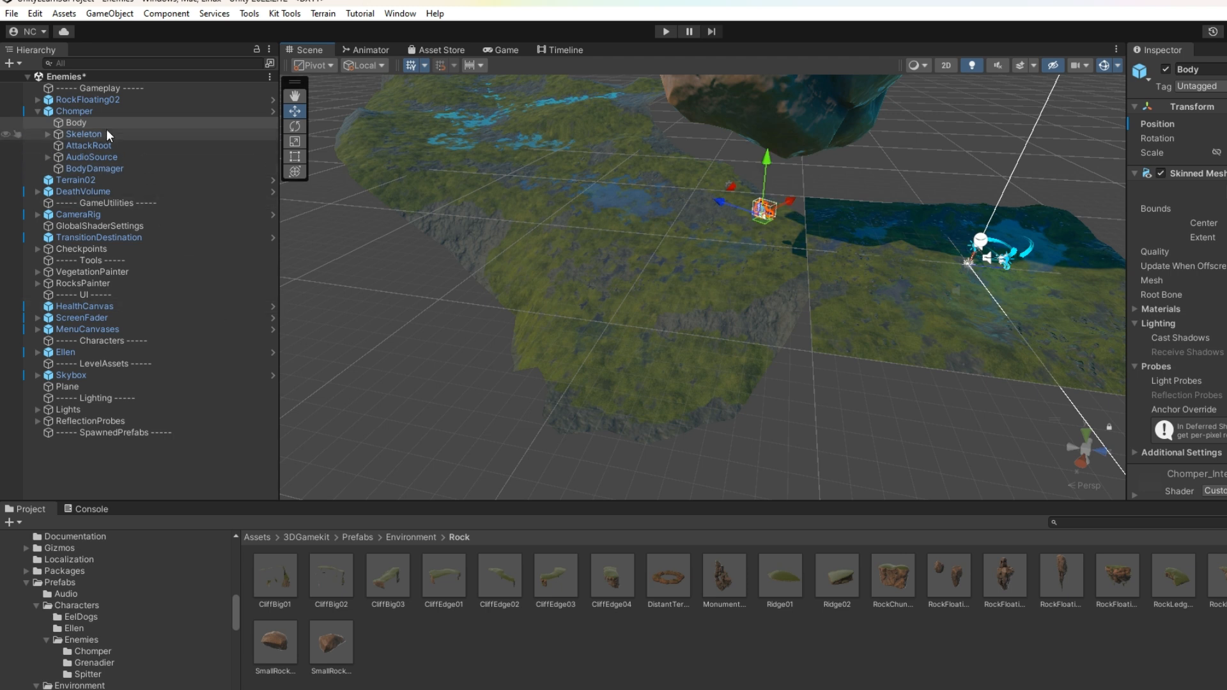
left_click(108, 112)
left_click_drag(793, 208, 742, 252)
left_click(742, 249)
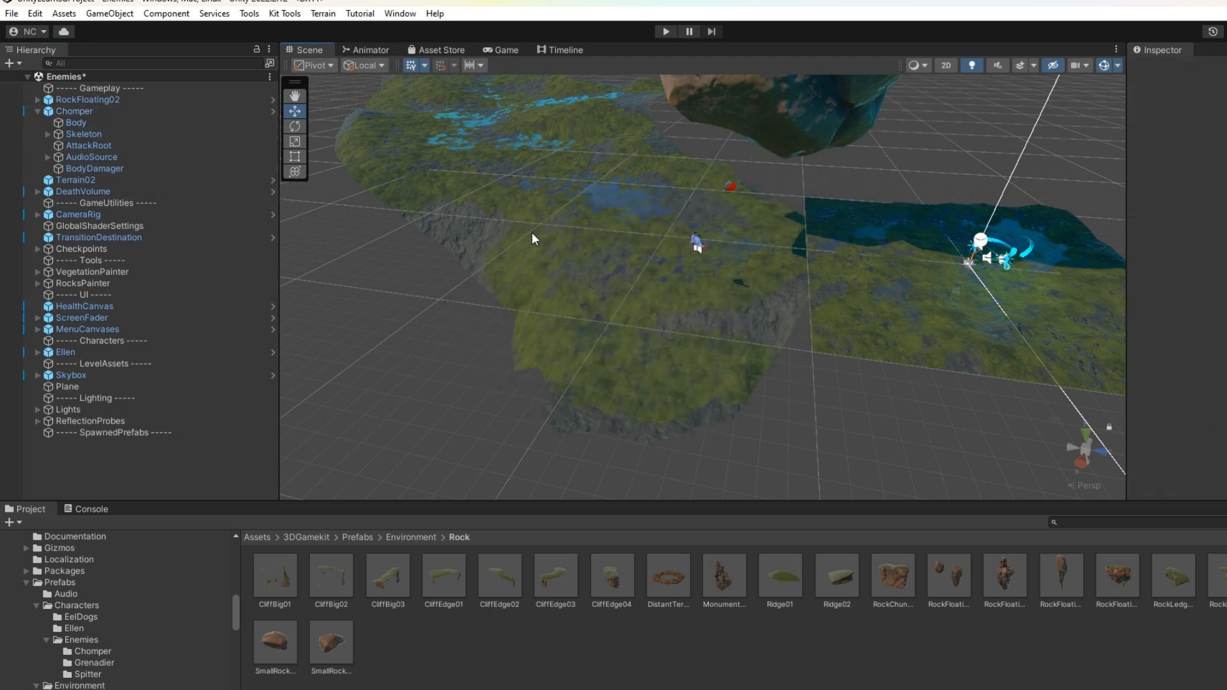
left_click(190, 111)
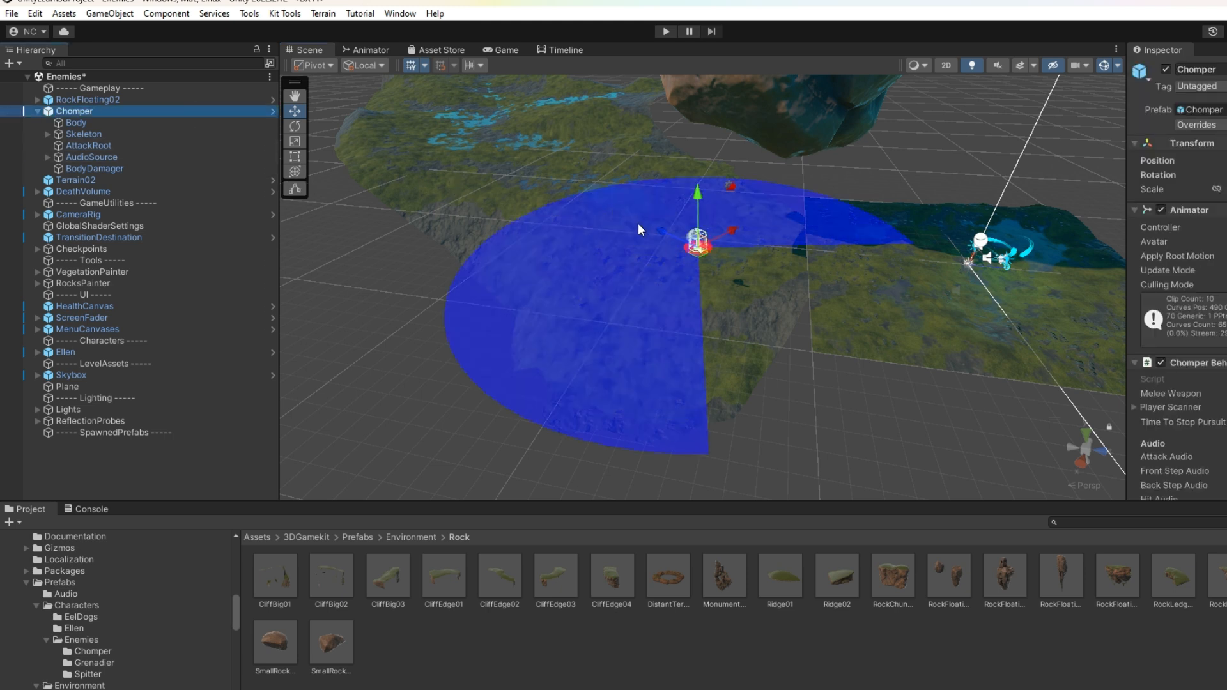
left_click_drag(662, 229, 723, 240)
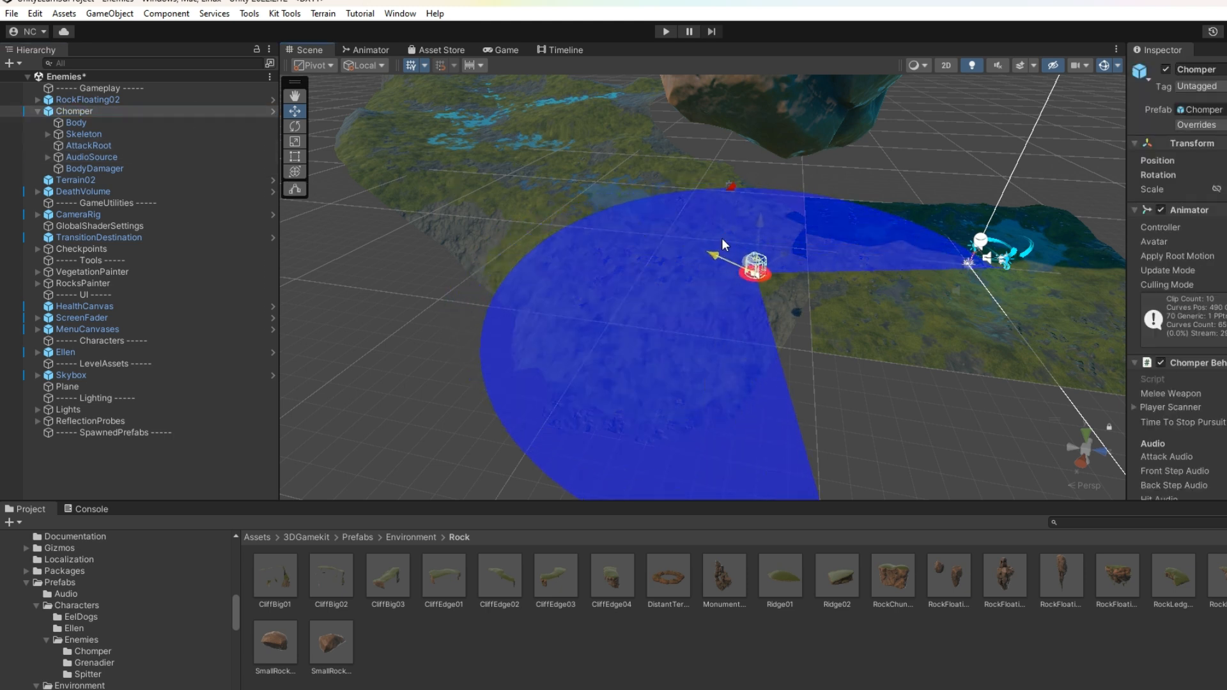
Lower the Chomper onto the surface of Terrain02 and deselect it.
left_click(296, 99)
left_click_drag(343, 122, 248, 22)
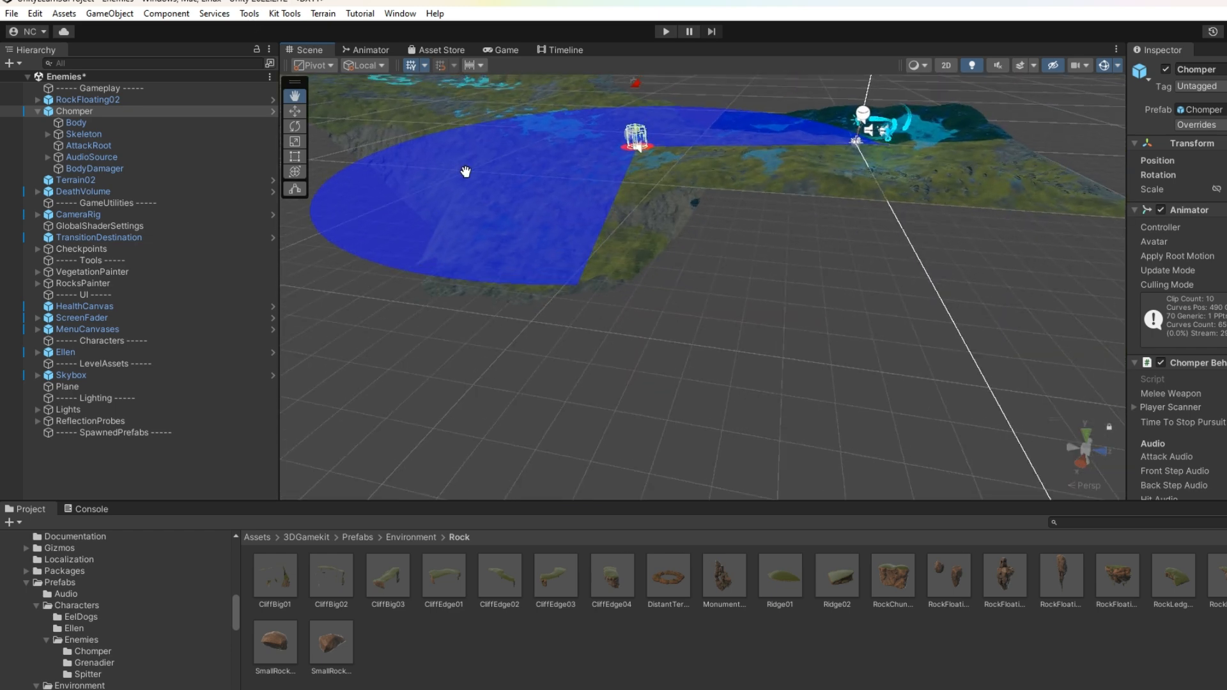
scroll(466, 172, "up", 4)
left_click(295, 111)
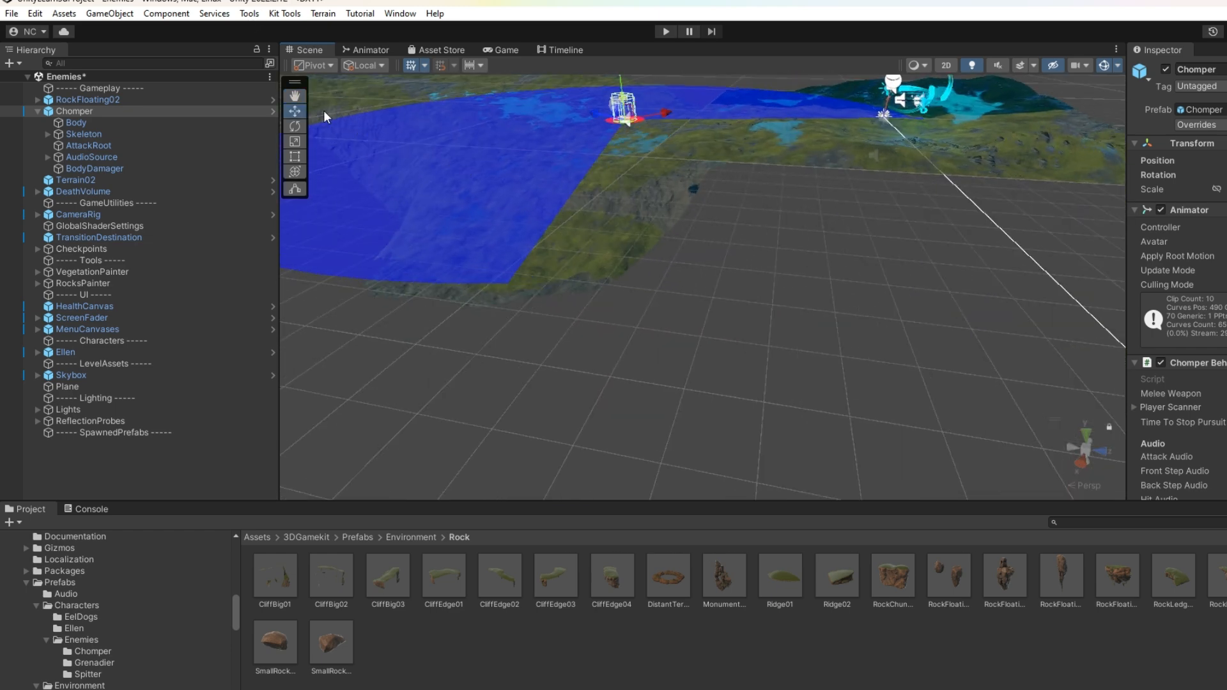
left_click_drag(623, 80, 668, 149)
left_click_drag(623, 97, 618, 89)
left_click(800, 355)
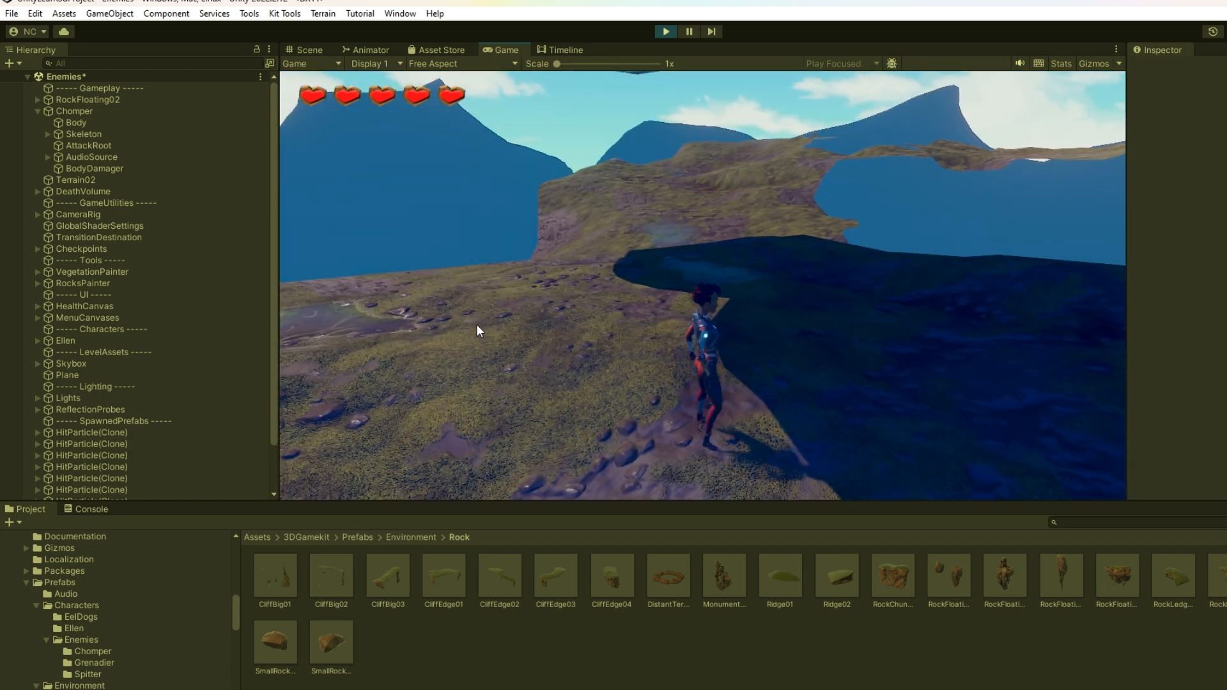
Playtest the level by walking Ellen across the Plane near the Chomper and Terrain02, and stop play mode.
key("w")
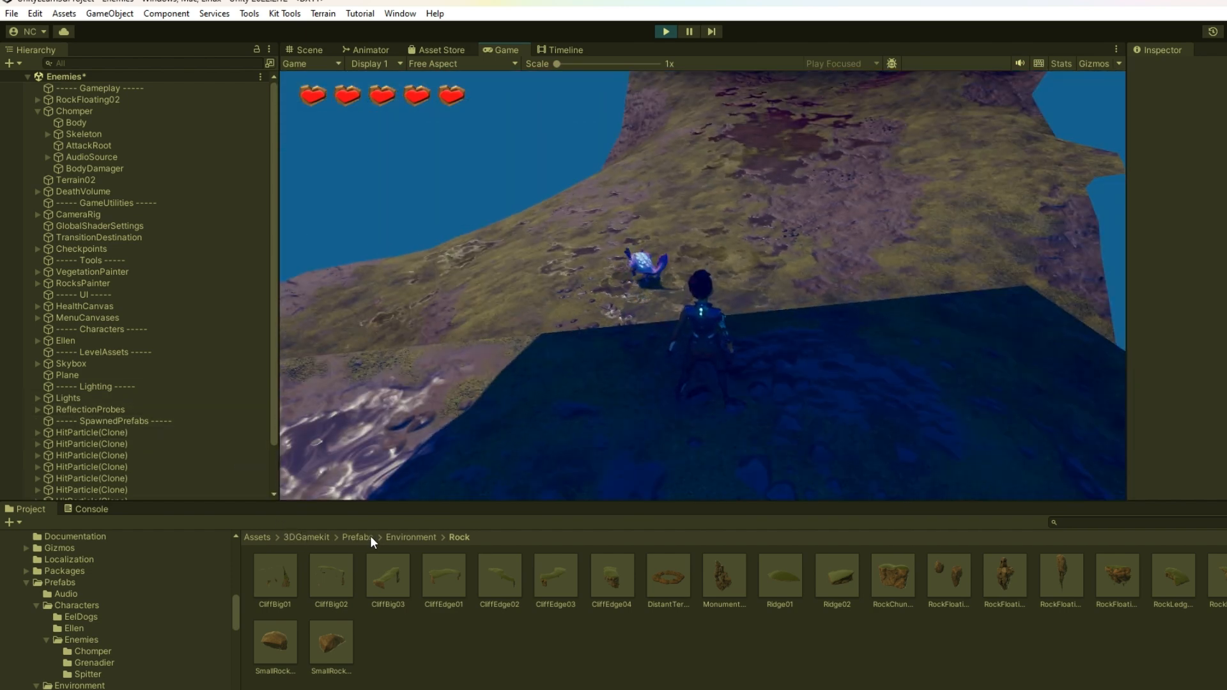
key("a")
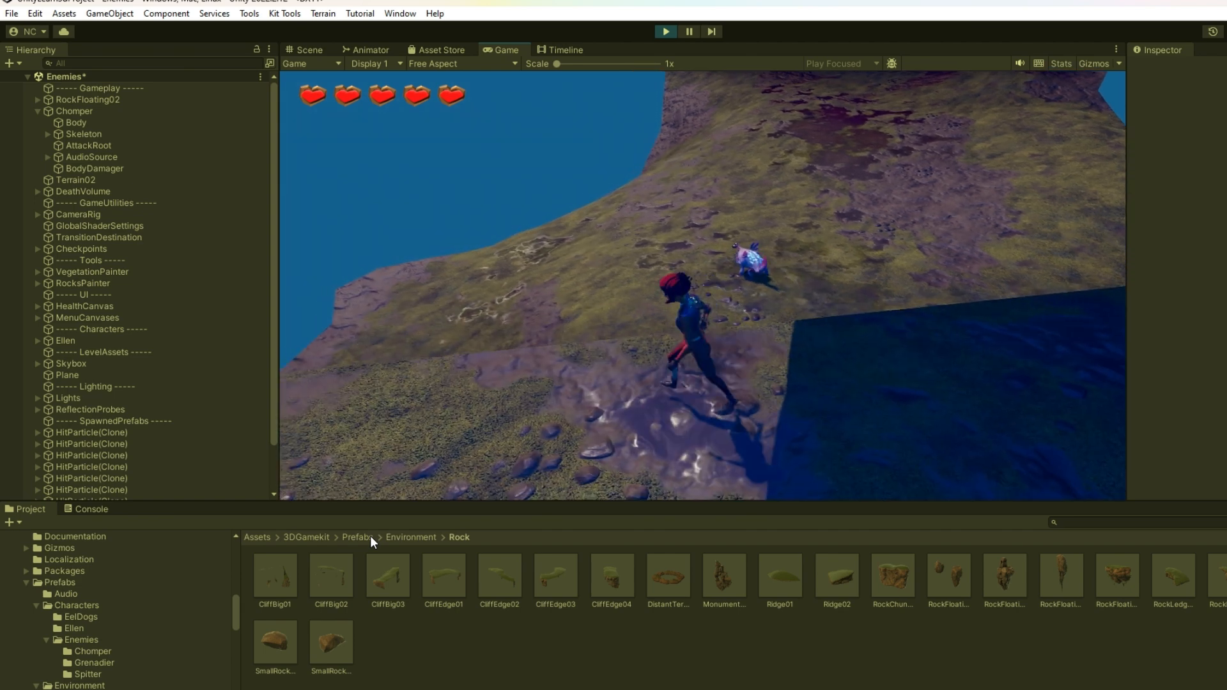
key("a")
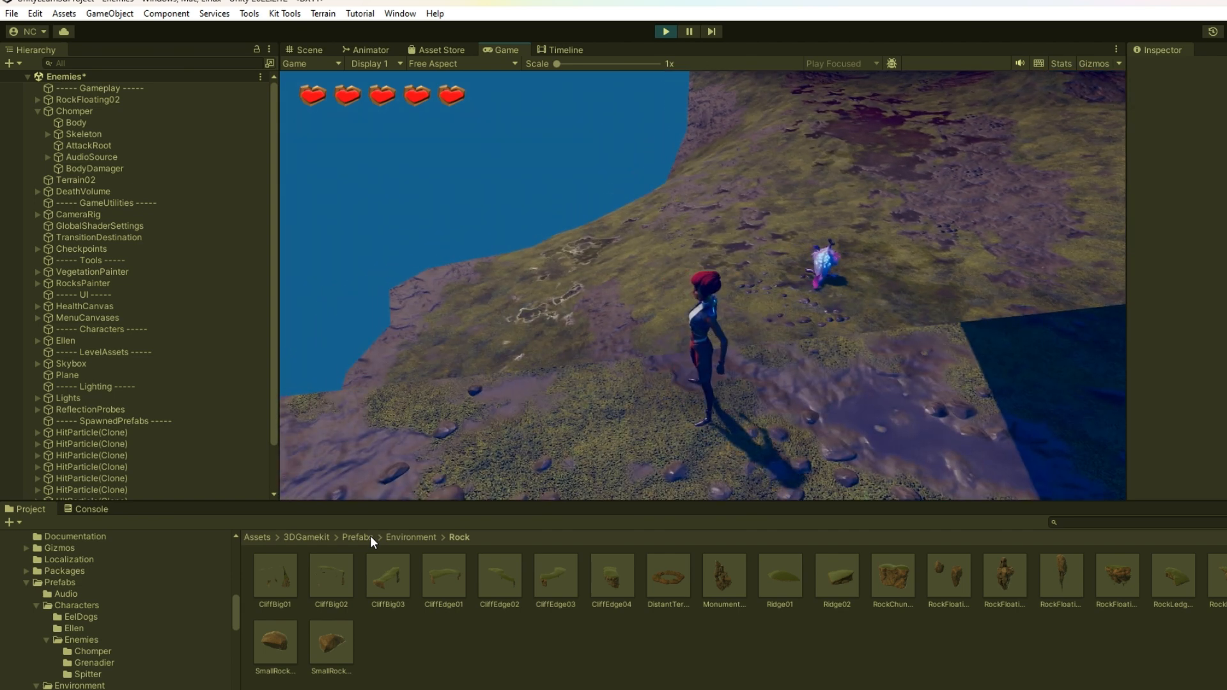
key("a")
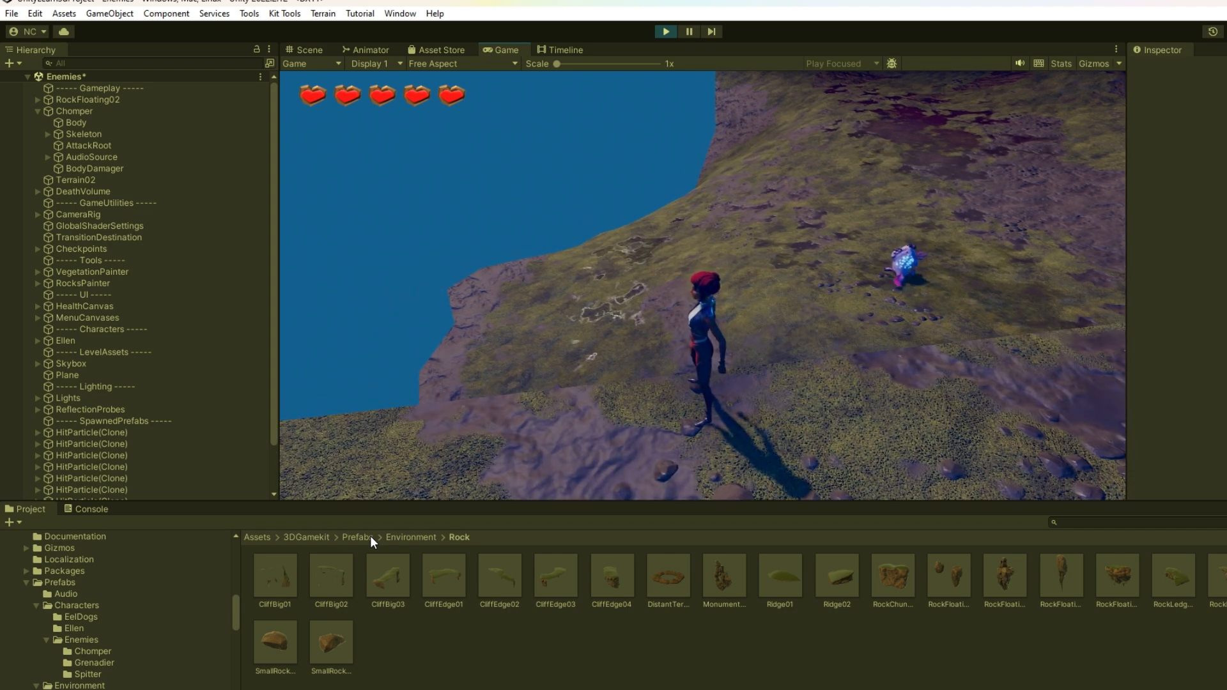
key("w")
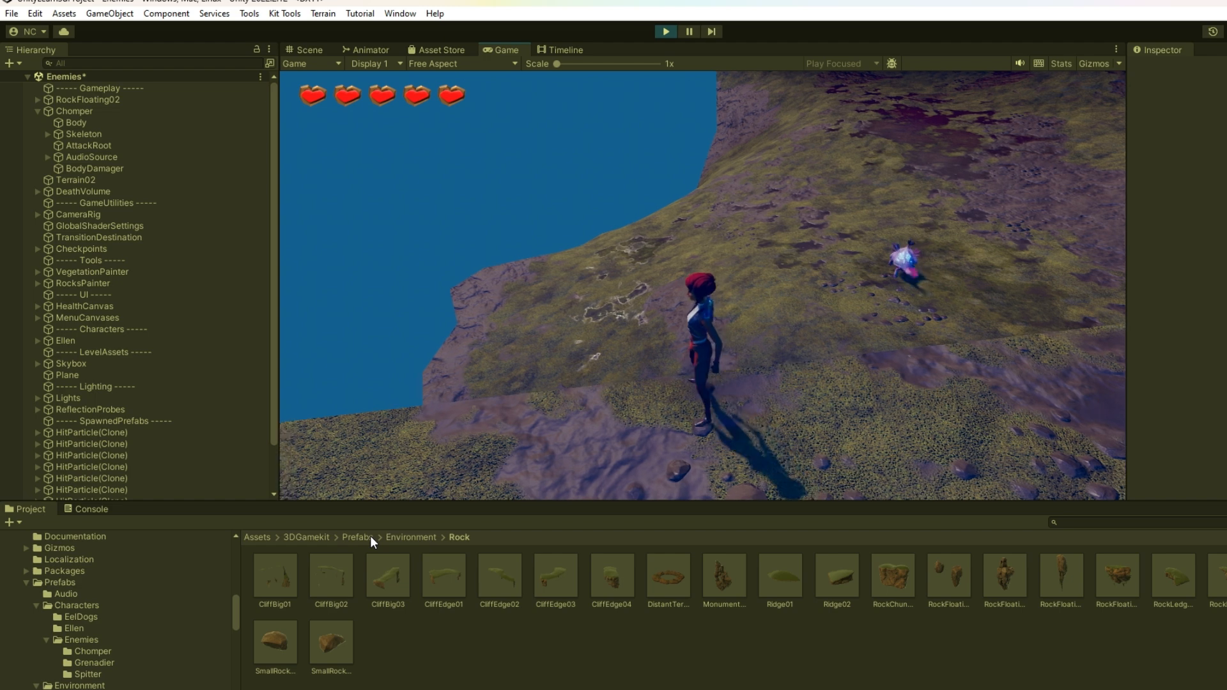
key("w")
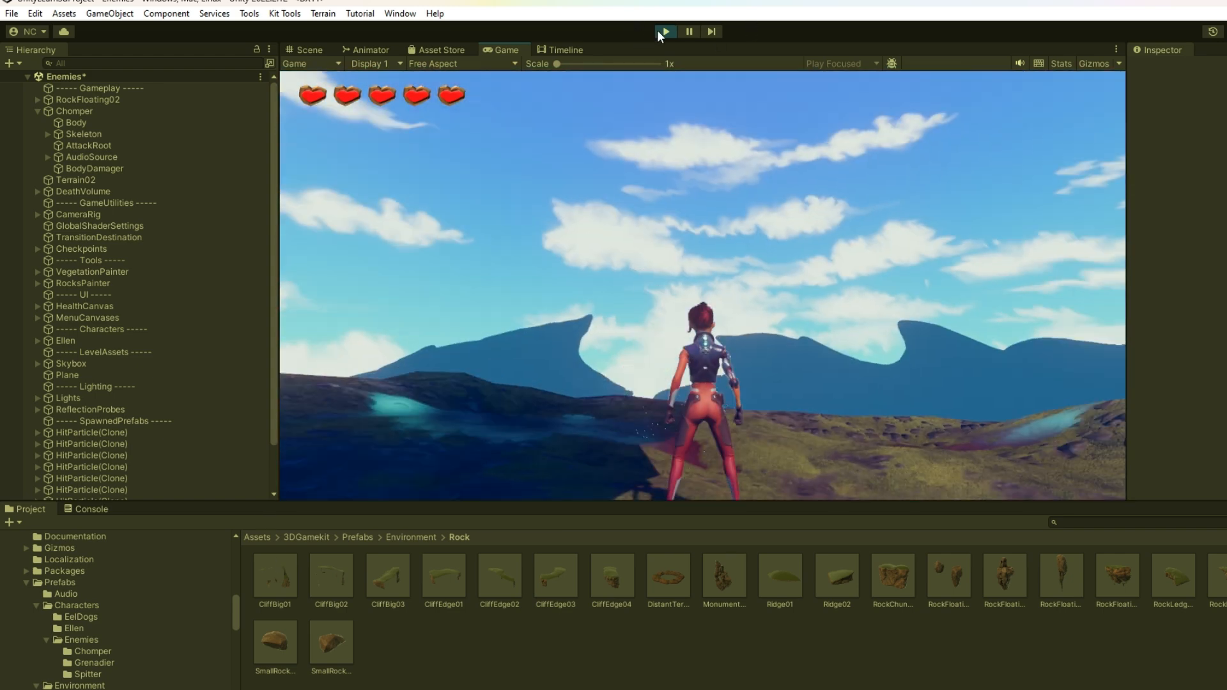
left_click(665, 31)
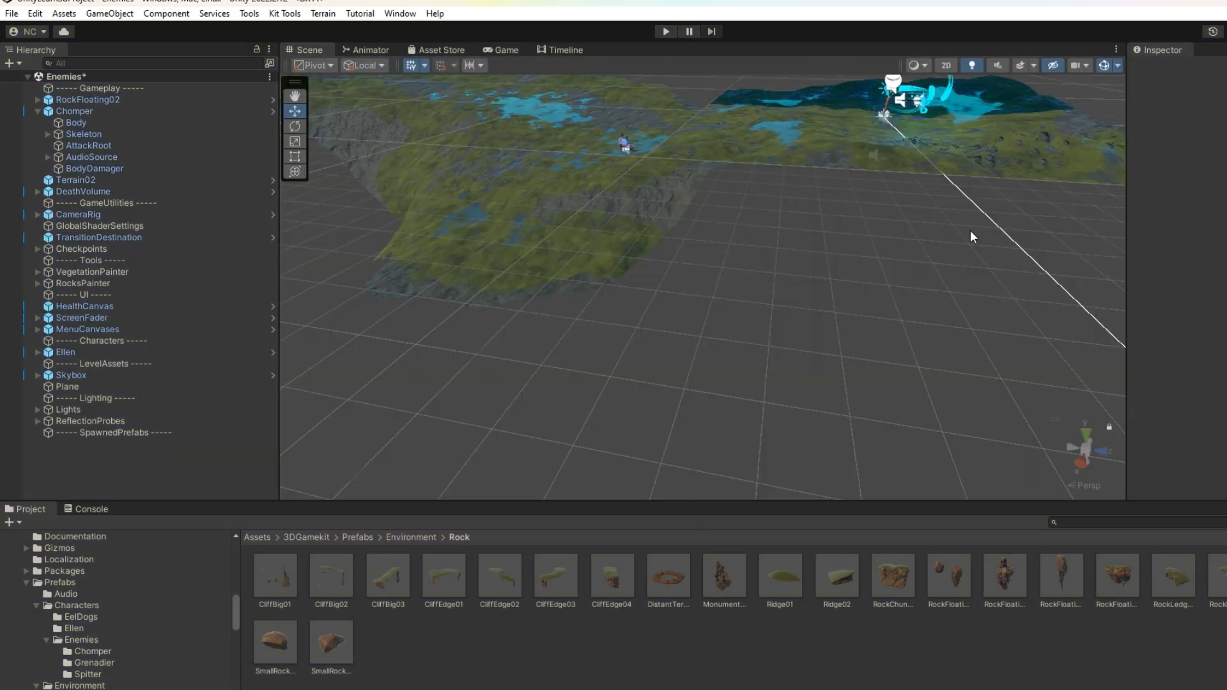
Nudge Terrain02 slightly where it meets the Plane and deselect it.
left_click(294, 98)
left_click_drag(646, 262, 529, 423)
scroll(678, 424, "up", 1)
scroll(678, 424, "up", 1)
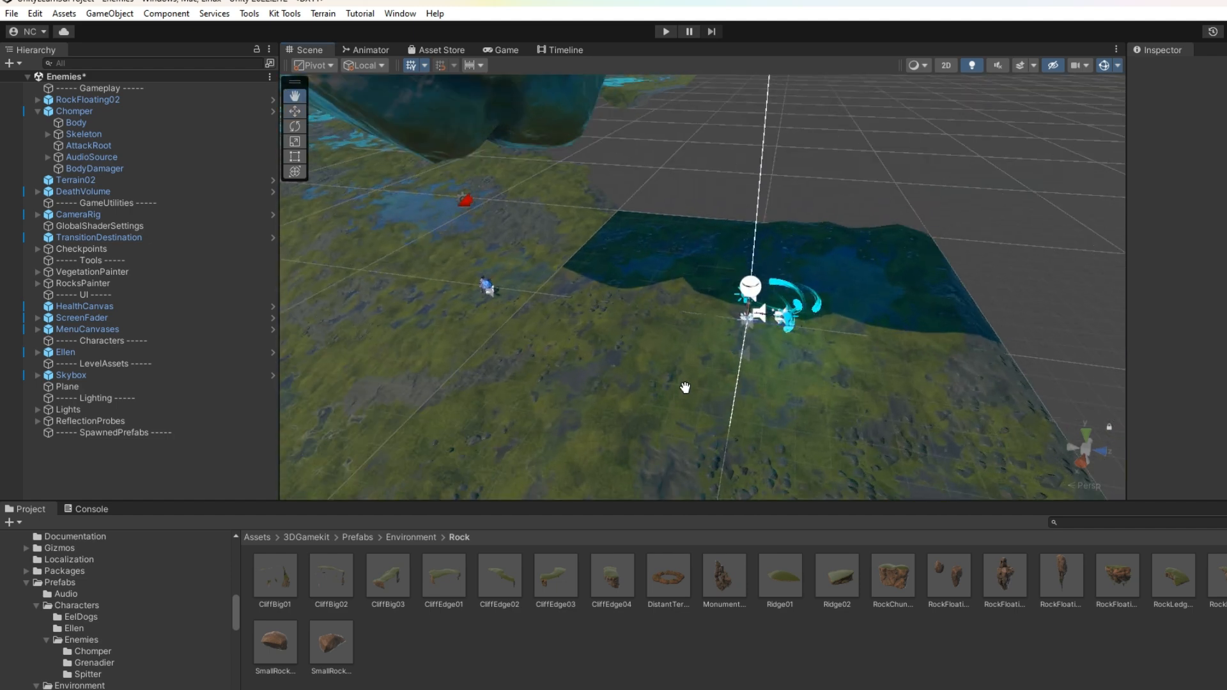
left_click_drag(685, 386, 759, 274)
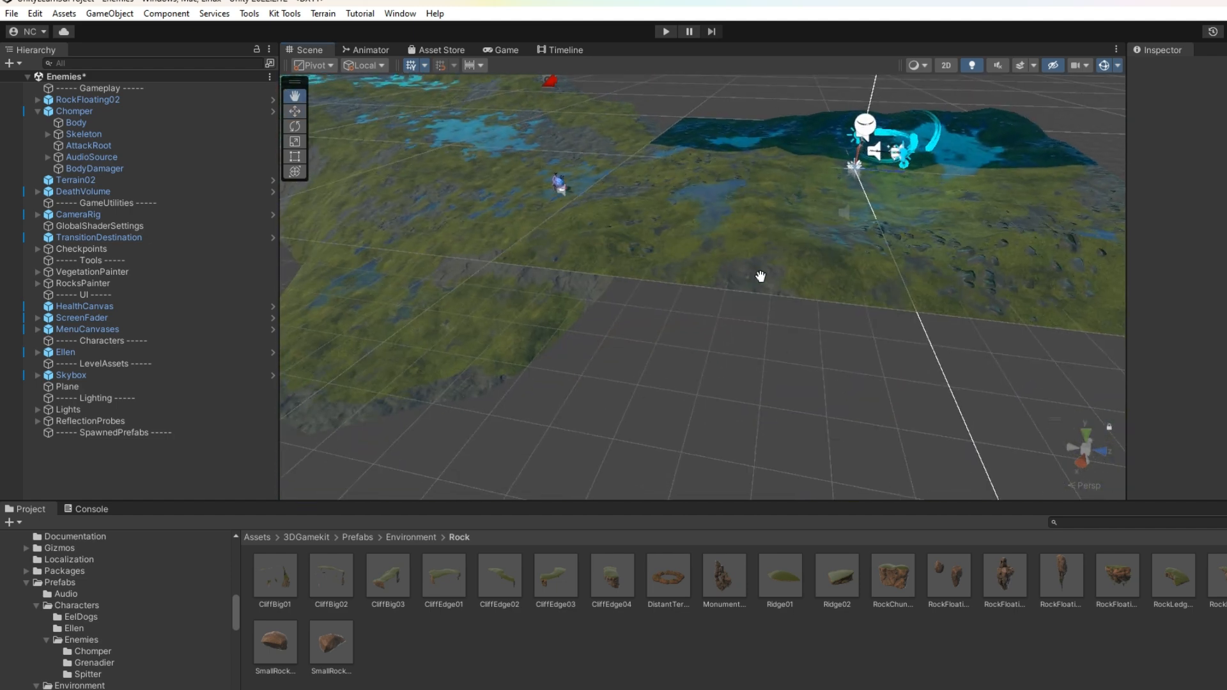
left_click(826, 231)
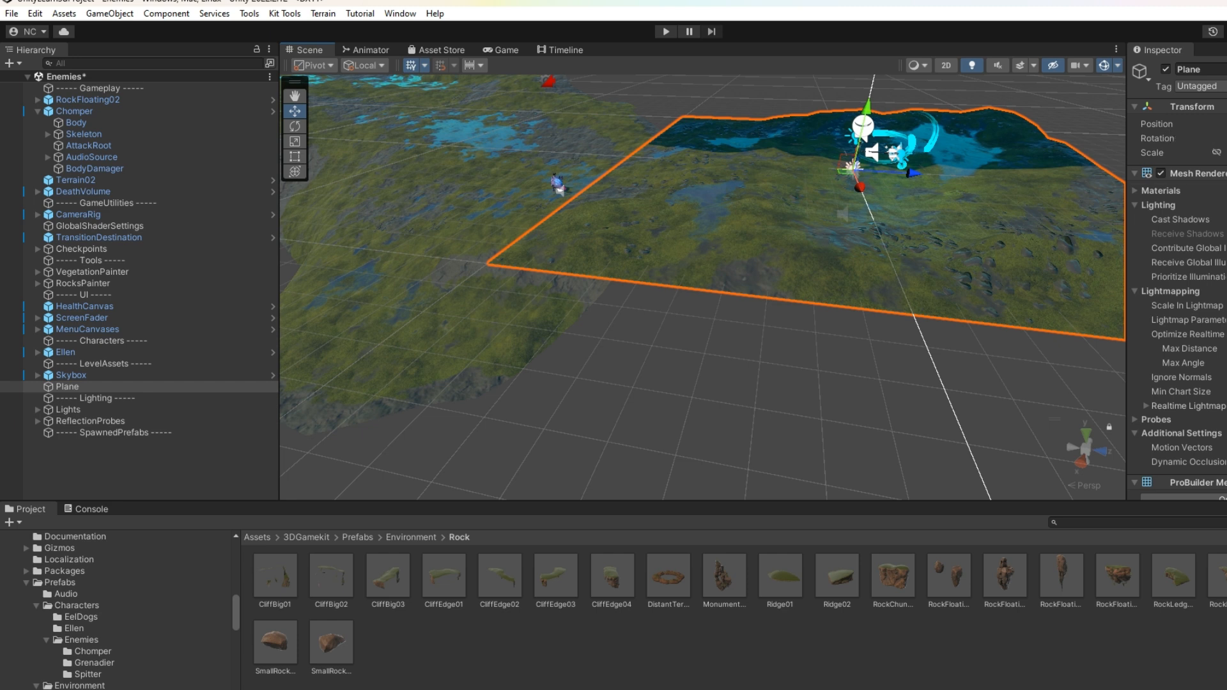
left_click(457, 209)
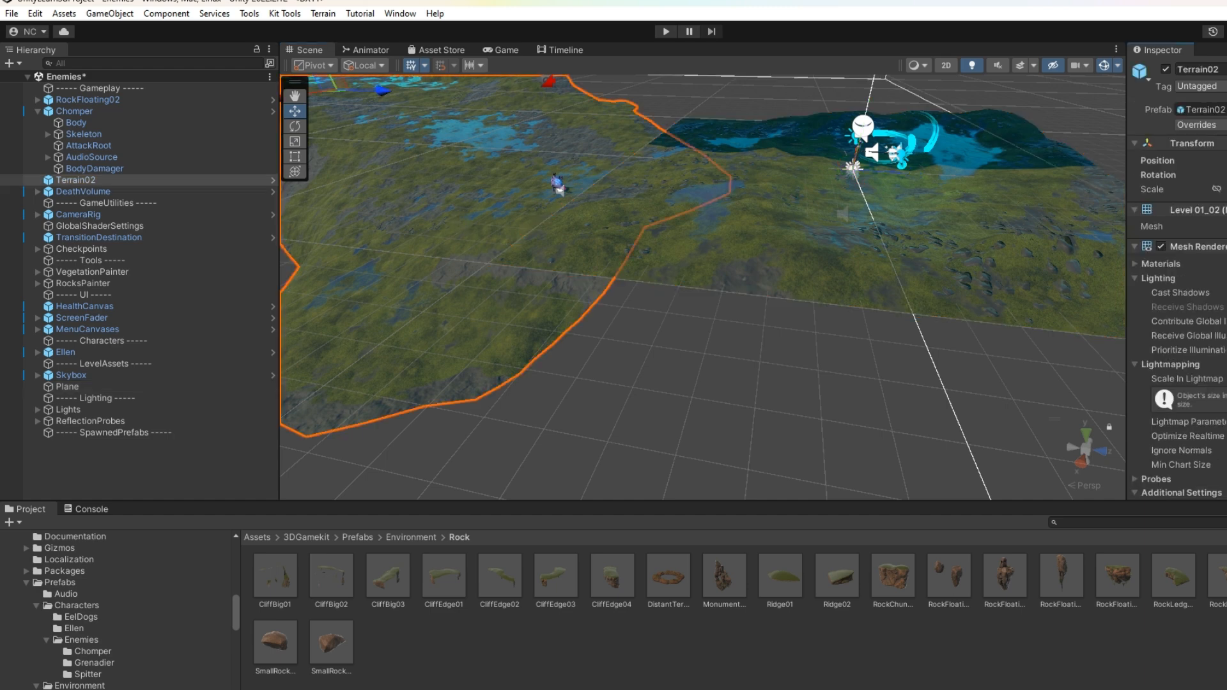
left_click_drag(334, 83, 331, 79)
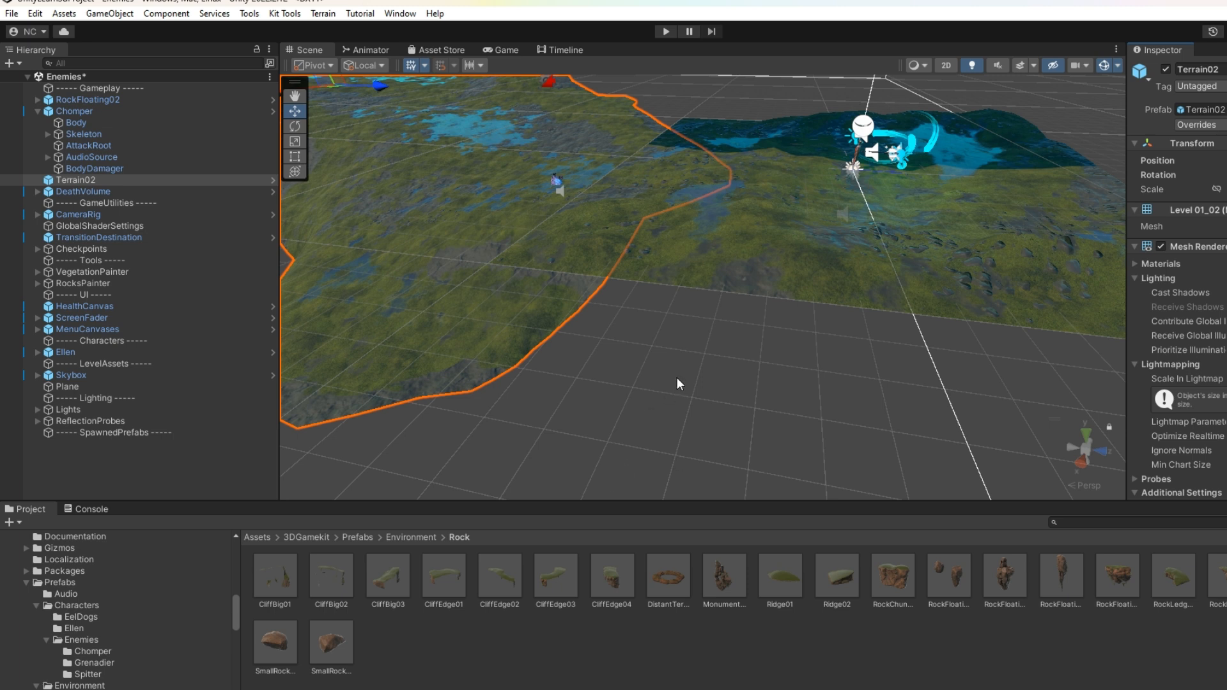
left_click(681, 416)
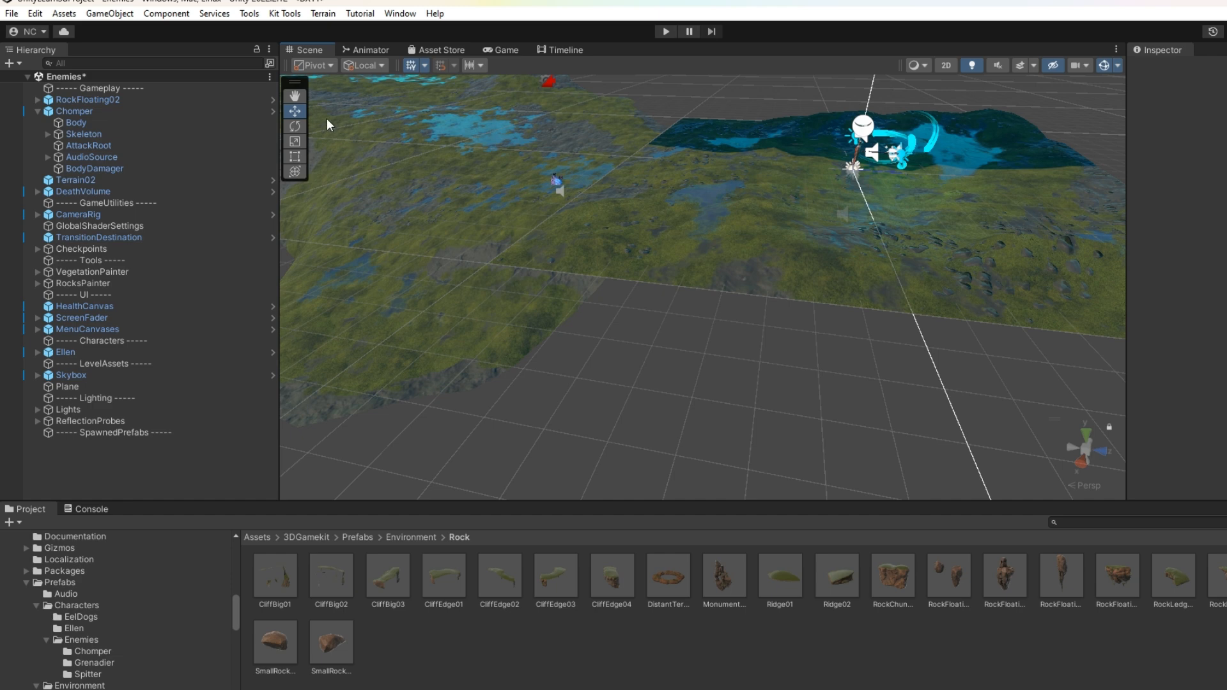
Select Terrain02, undo its recent moves, and redo until it lies back over the Plane.
left_click(295, 96)
left_click_drag(359, 102, 508, 144)
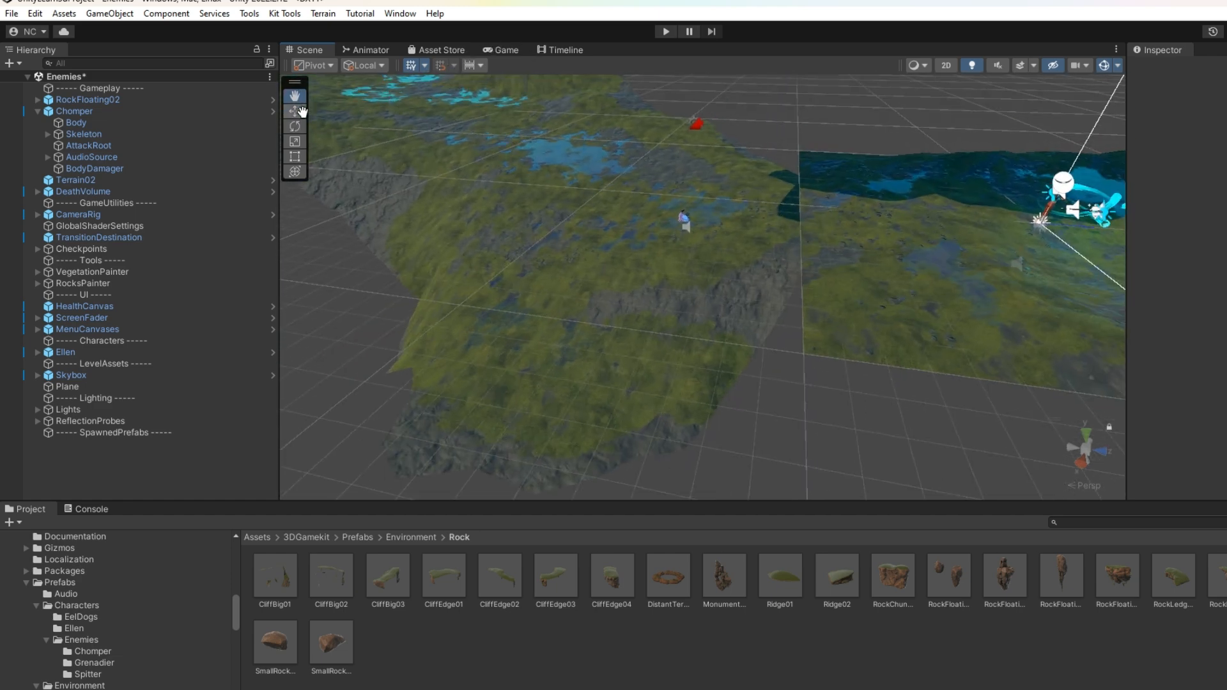
left_click(545, 165)
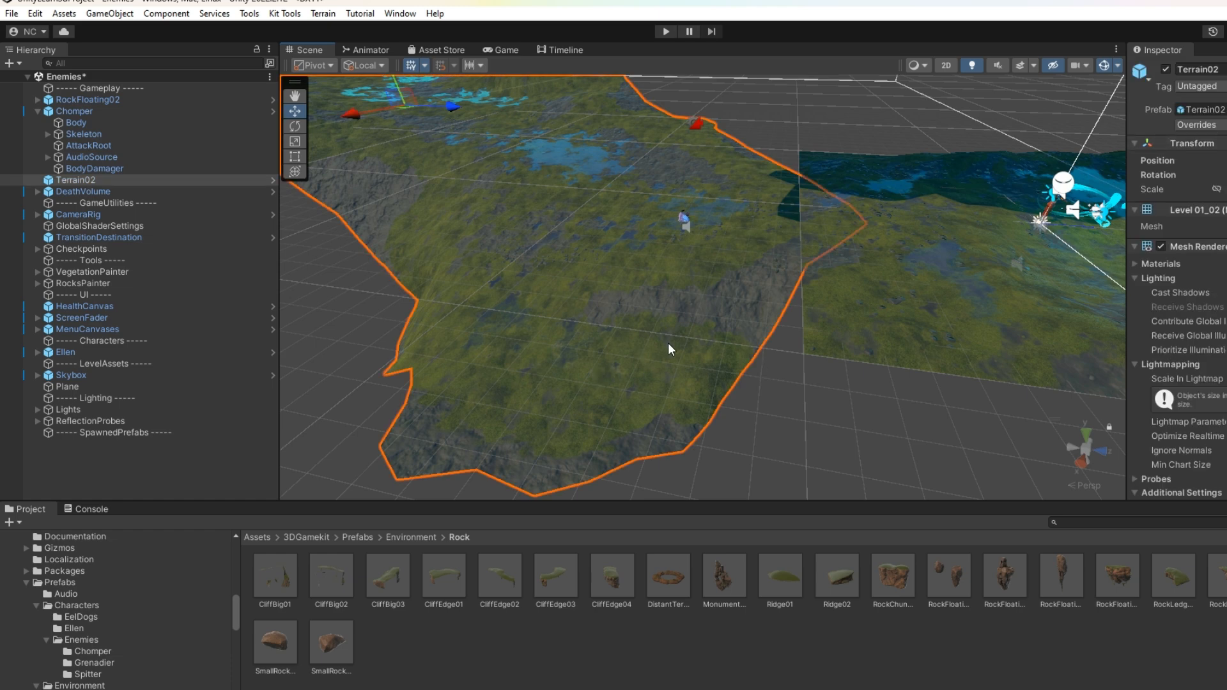
scroll(586, 250, "up", 2)
left_click(295, 95)
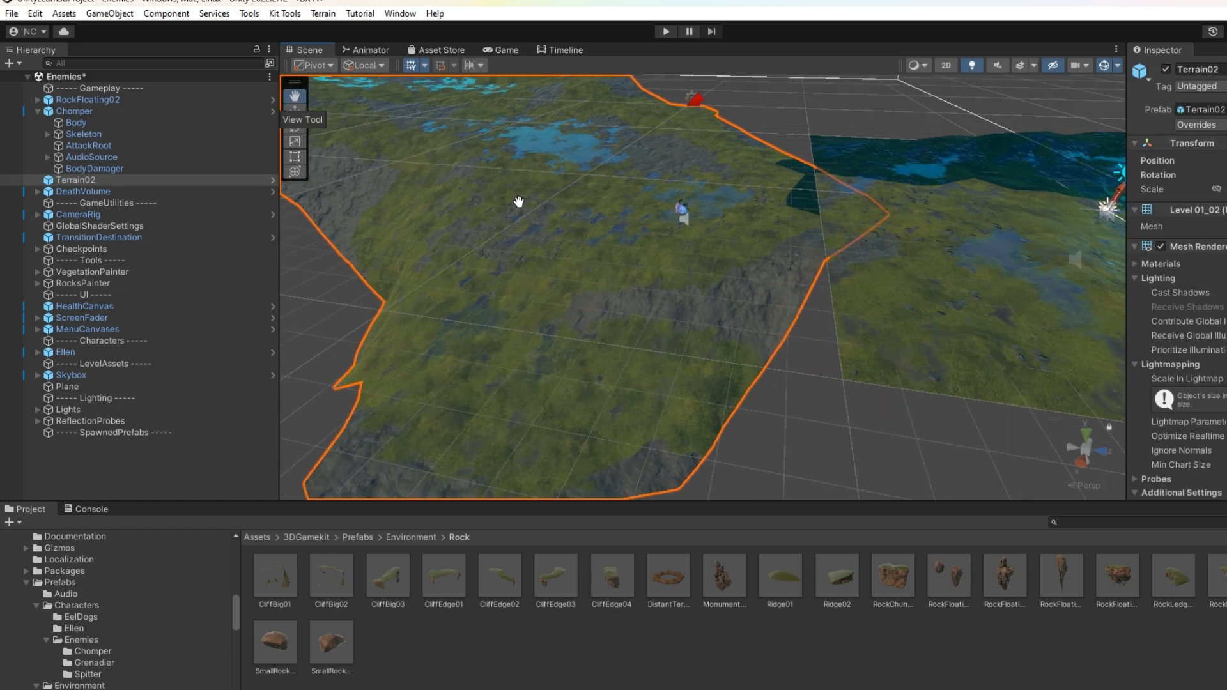
left_click_drag(1061, 343, 1167, 256)
left_click_drag(1123, 332, 885, 322)
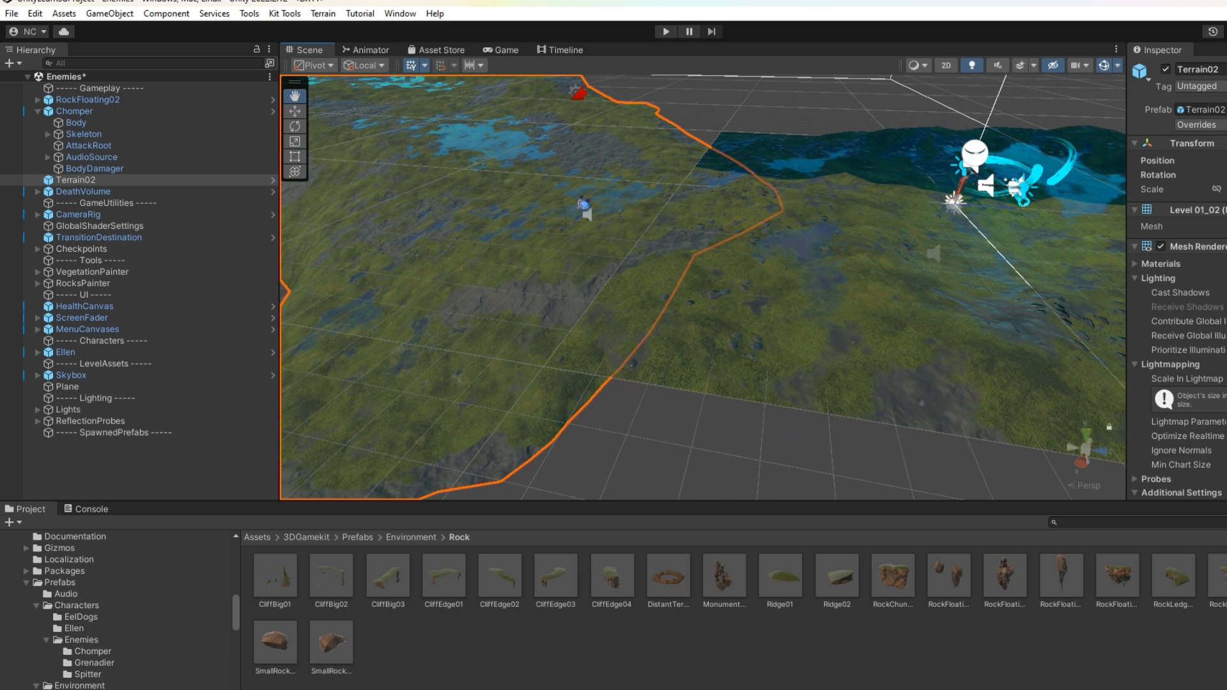
key("ctrl+z")
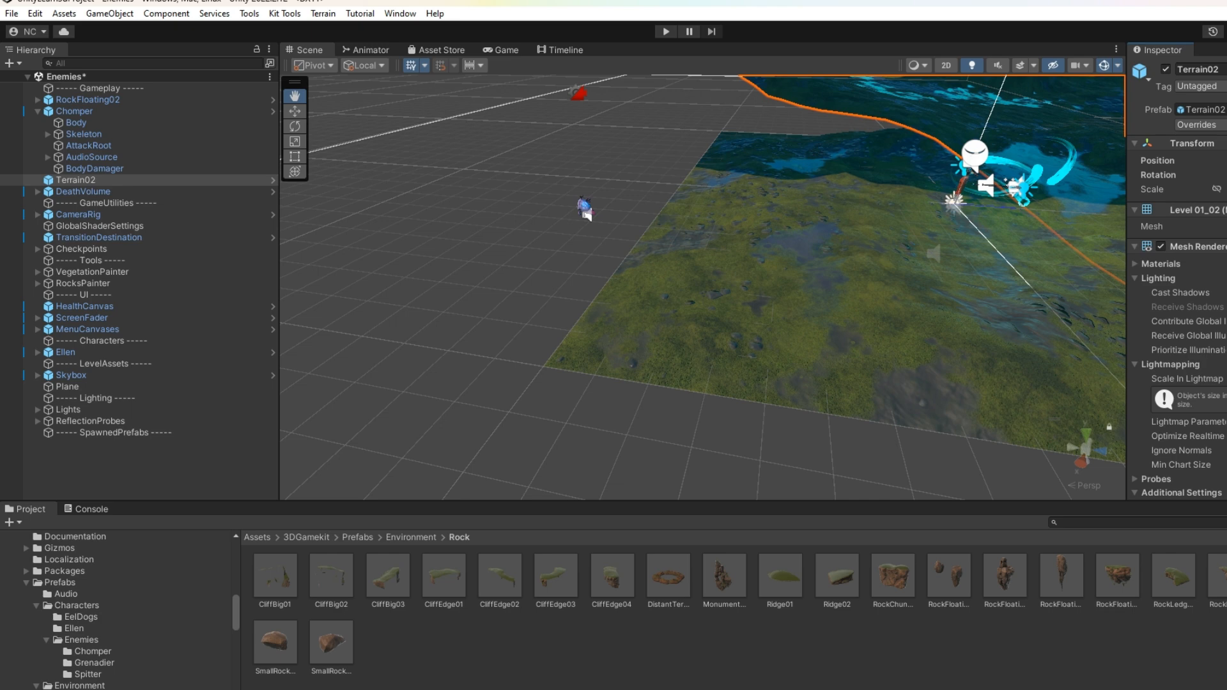
key("ctrl+y")
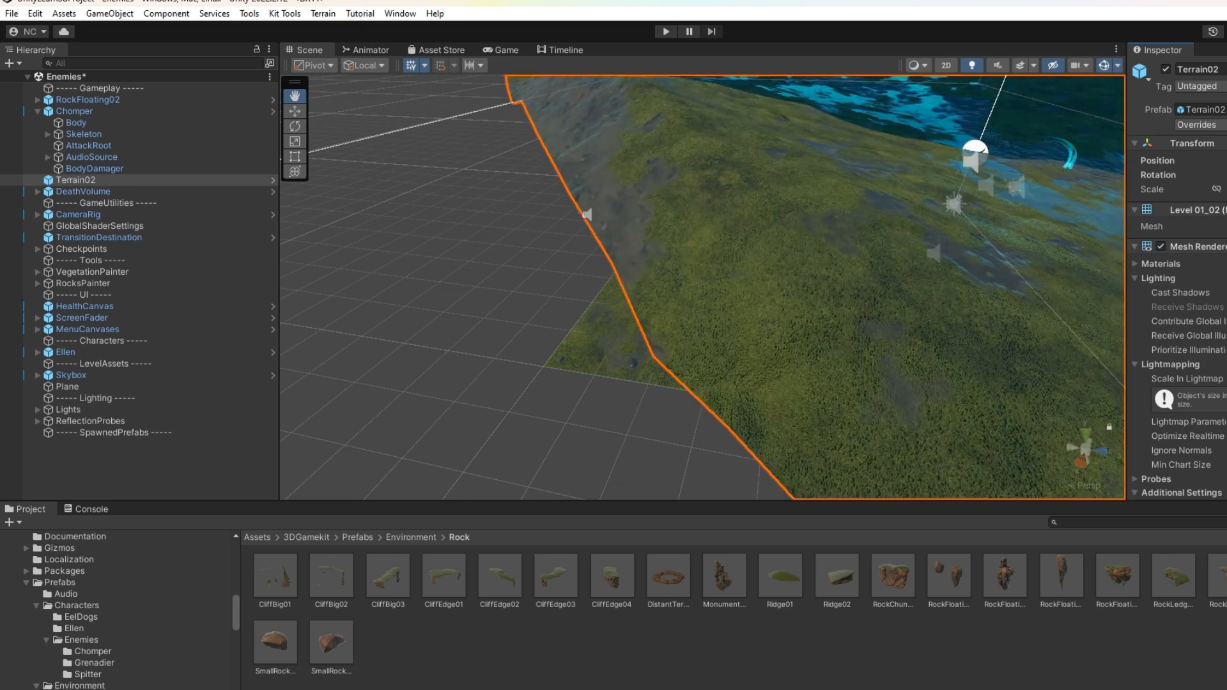
Shift Terrain02 horizontally until its ground covers most of the Plane beside the floating rock.
scroll(710, 428, "down", 10)
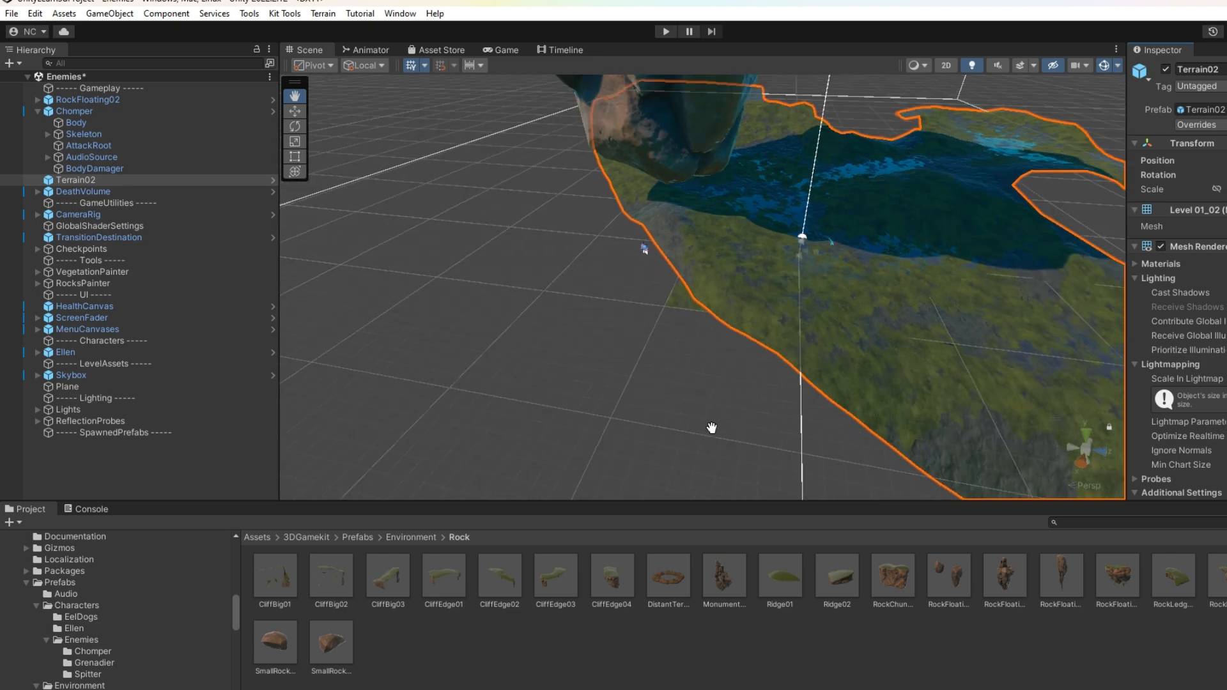
left_click(294, 111)
left_click_drag(844, 264, 521, 168)
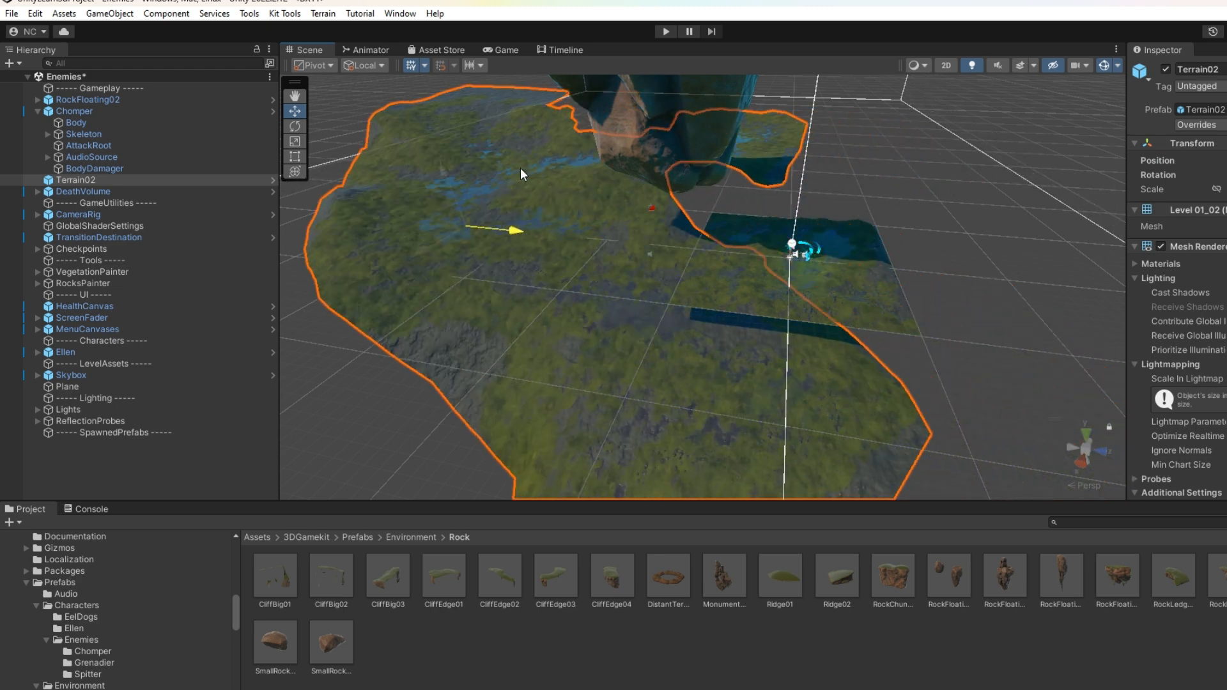
left_click_drag(511, 230, 540, 247)
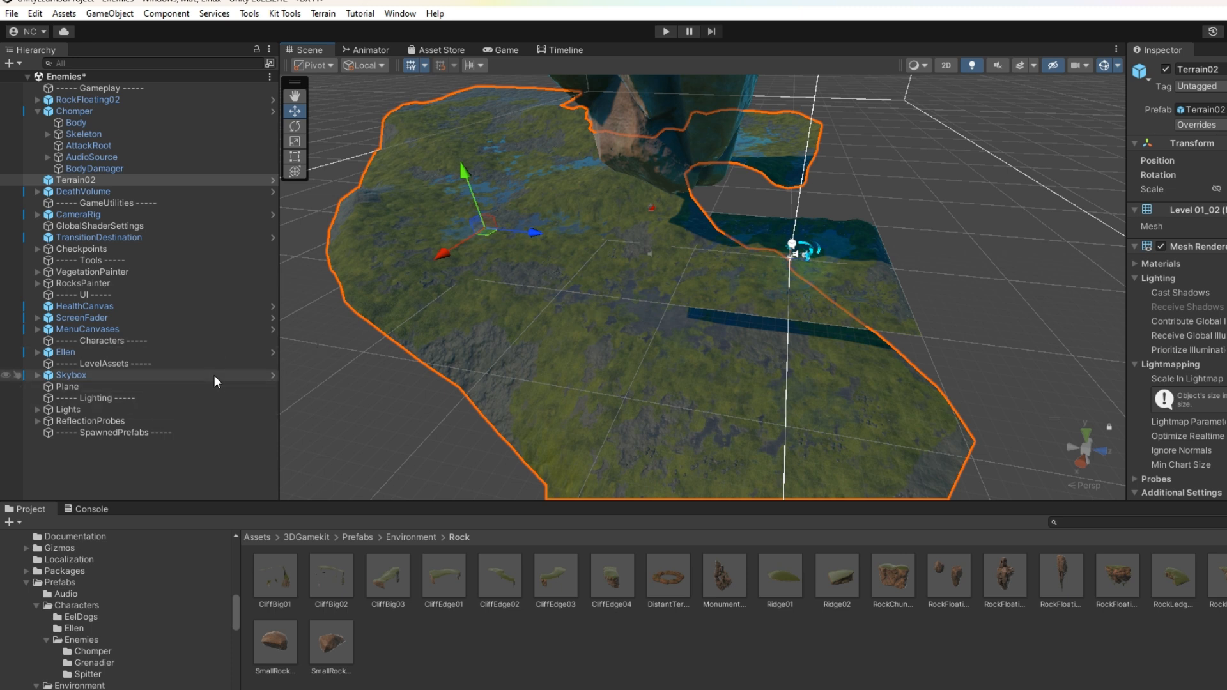
Raise the whole Chomper onto the surface of Terrain02 and leave its selection.
left_click(75, 110)
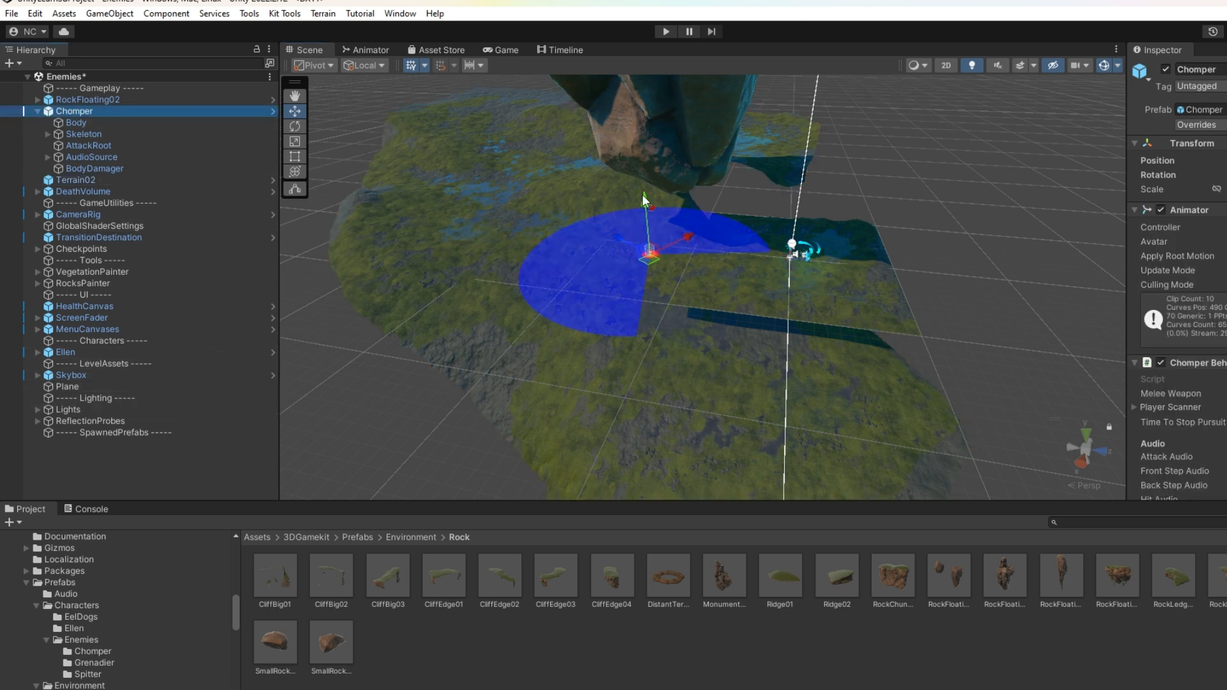
left_click_drag(642, 200, 627, 162)
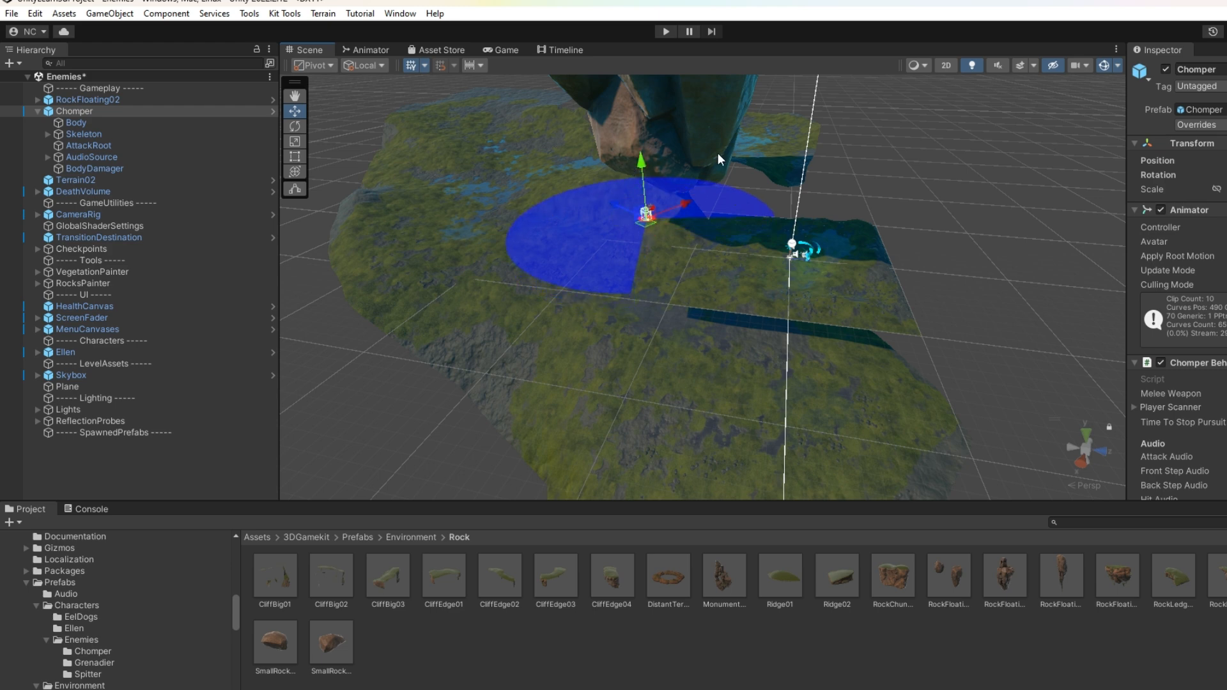
left_click(961, 284)
scroll(961, 284, "up", 8)
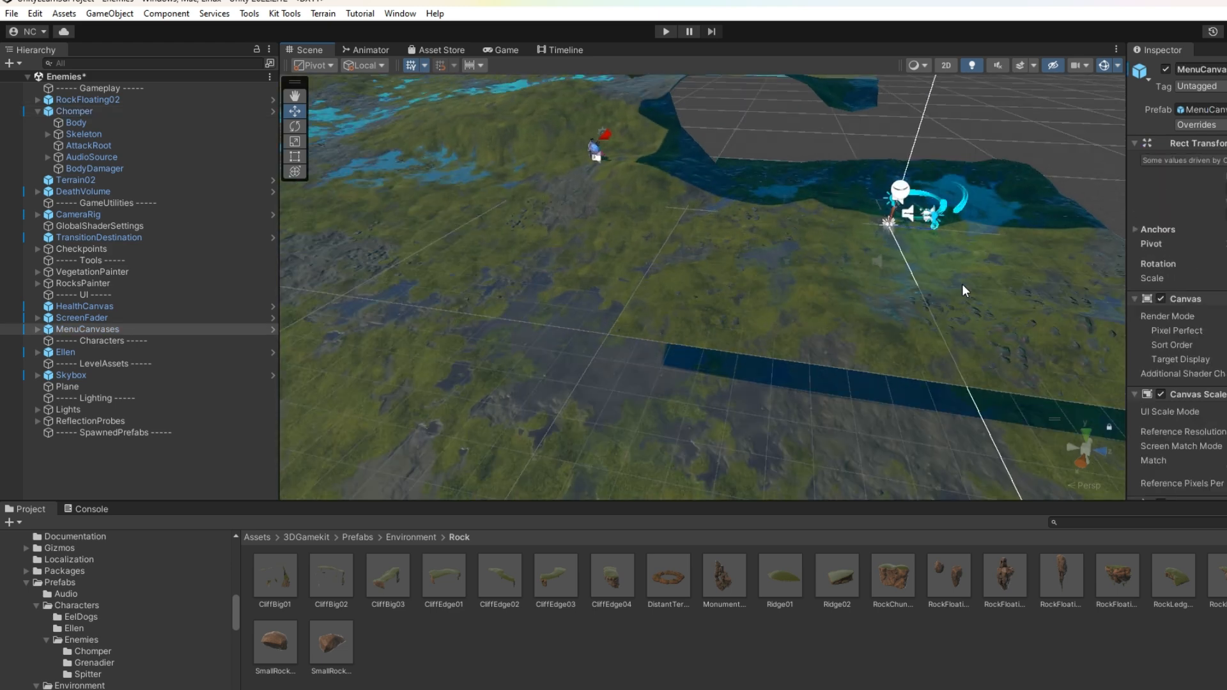
Start play mode and walk Ellen across the overlapping ground toward the Chomper.
left_click(665, 32)
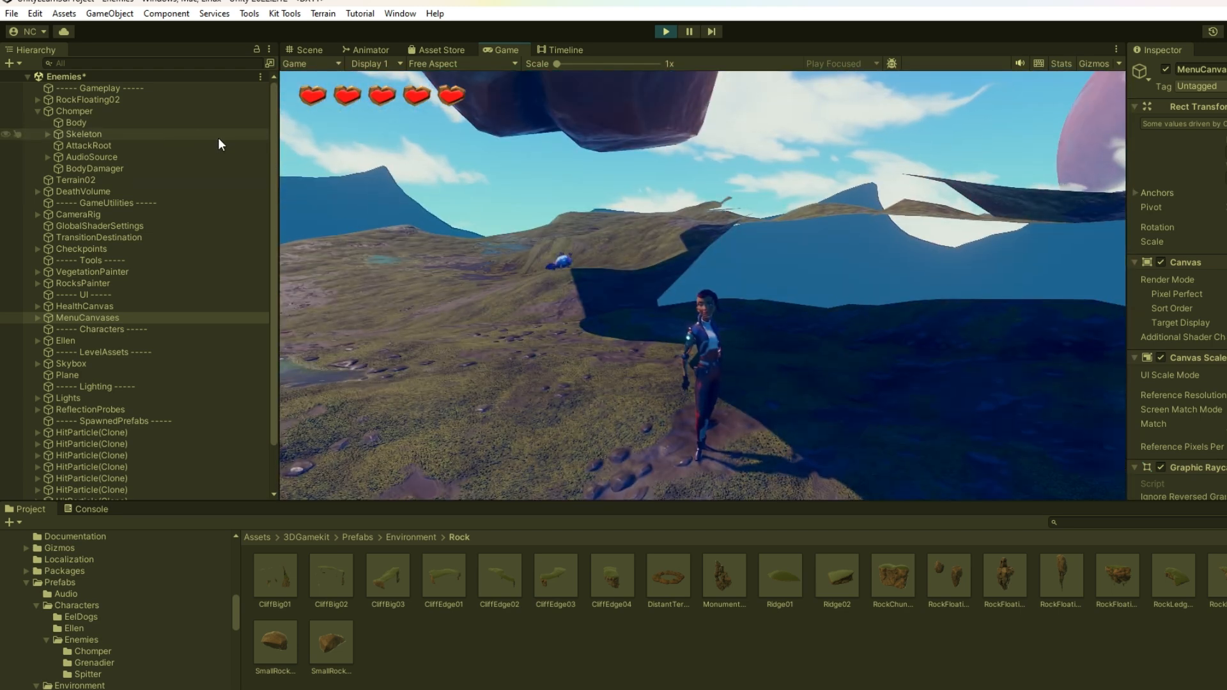
key("a")
key("a")
key("a")
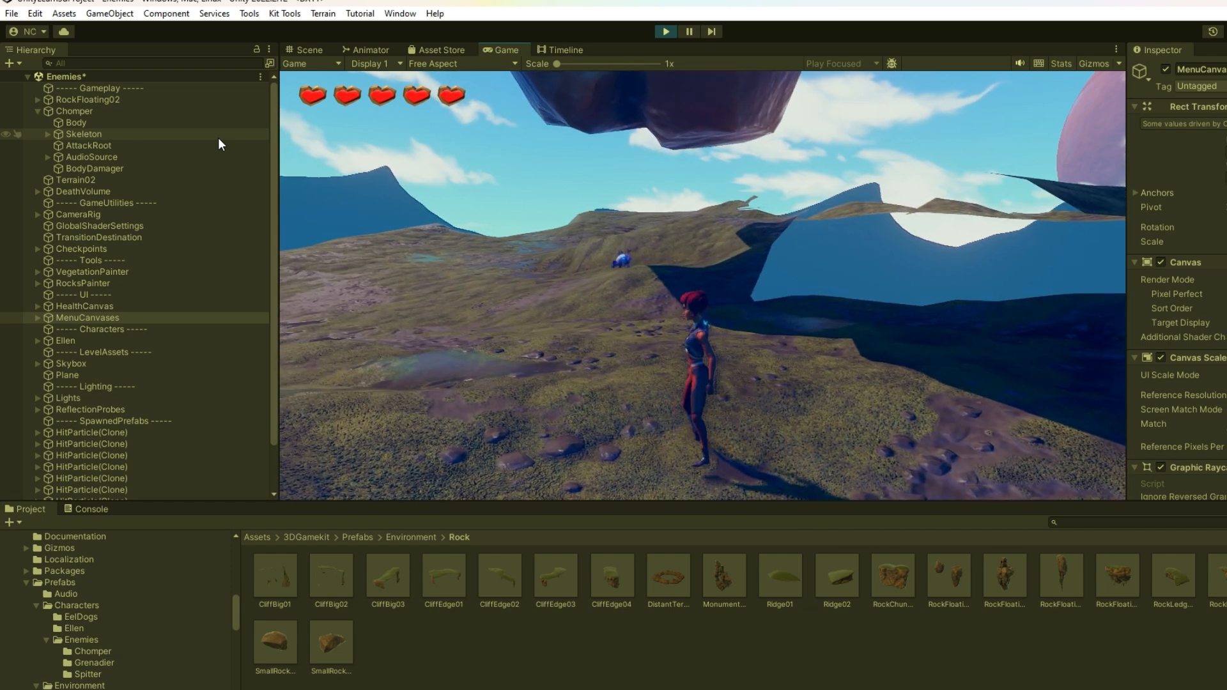
key("w")
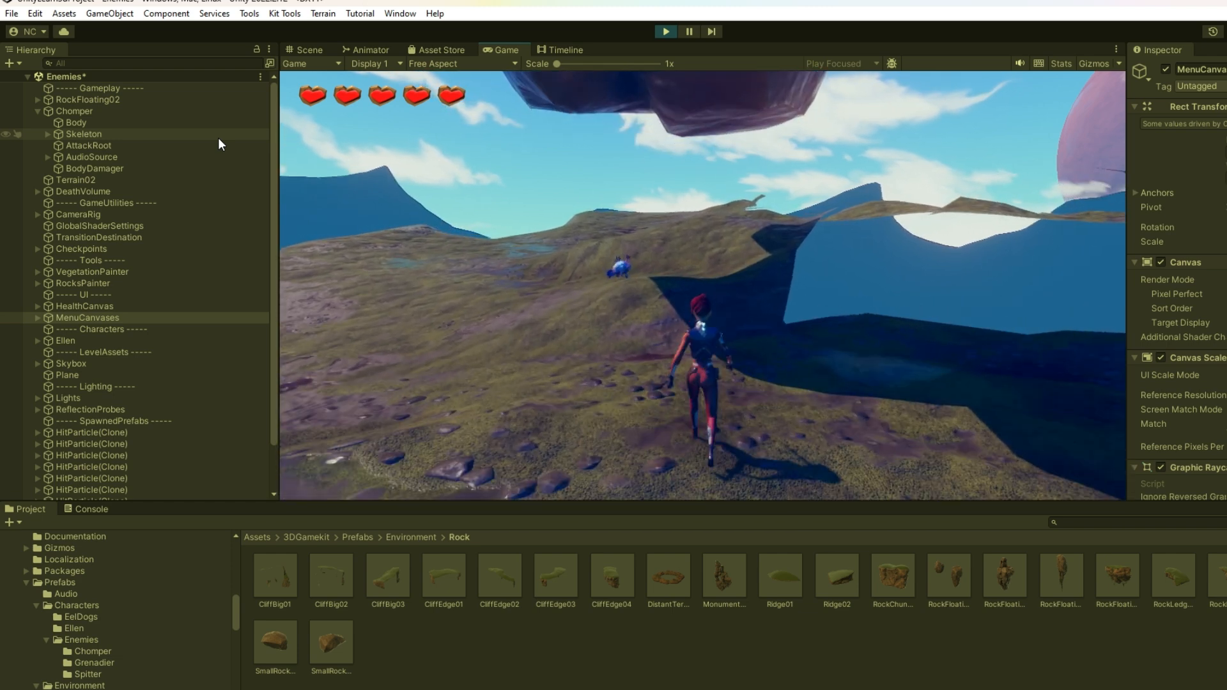
key("w")
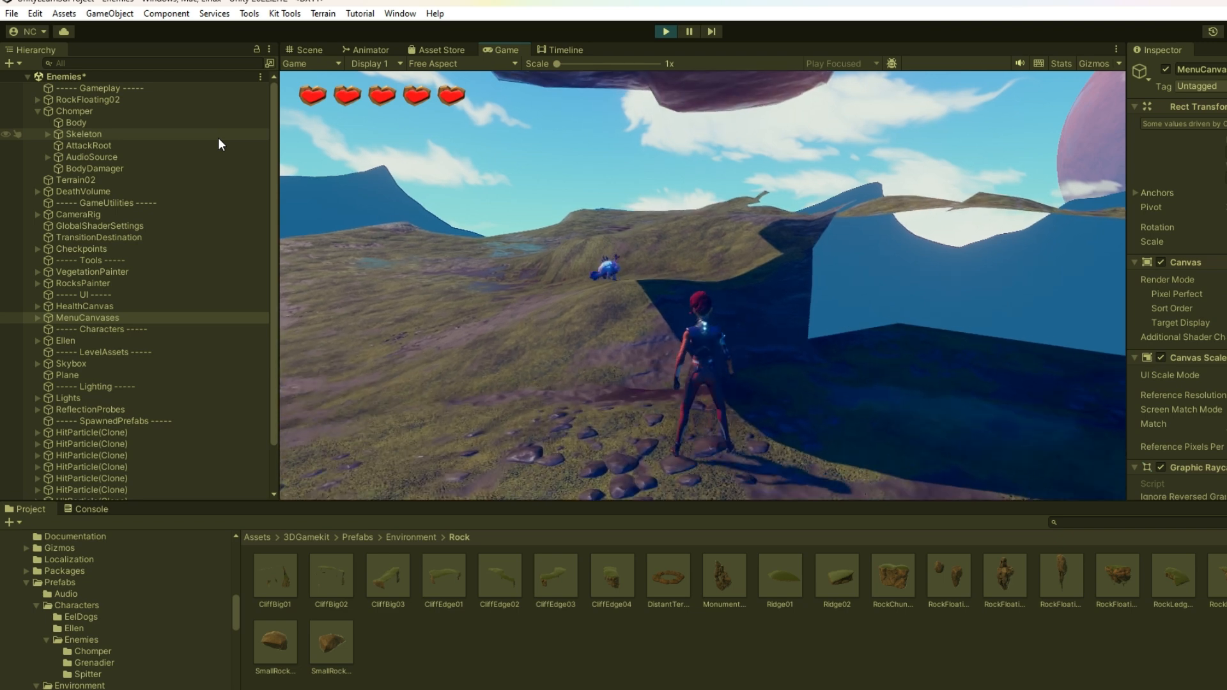
key("a")
key("a")
key("a")
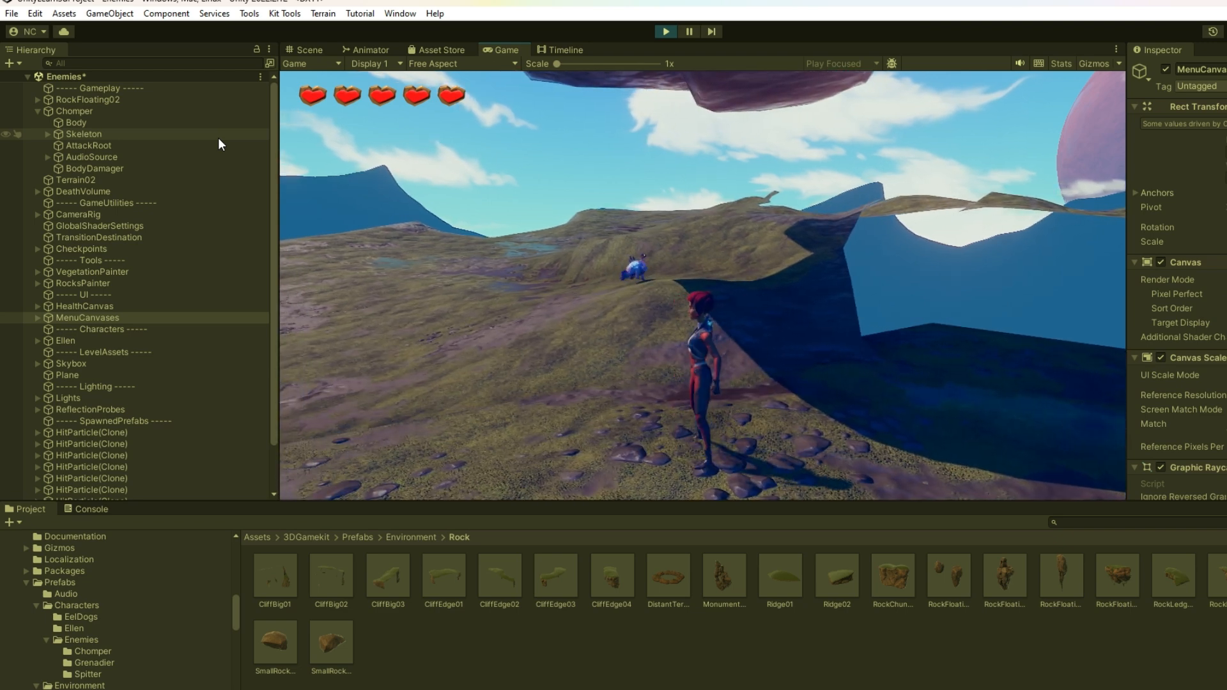
key("a")
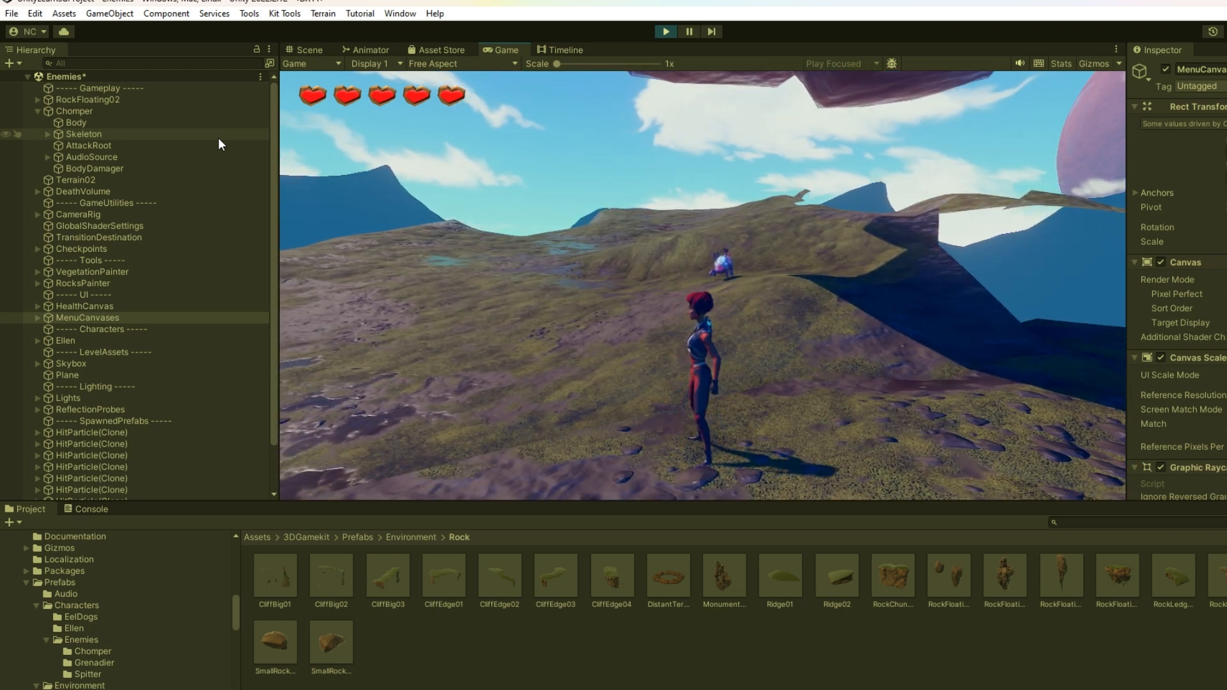
key("w")
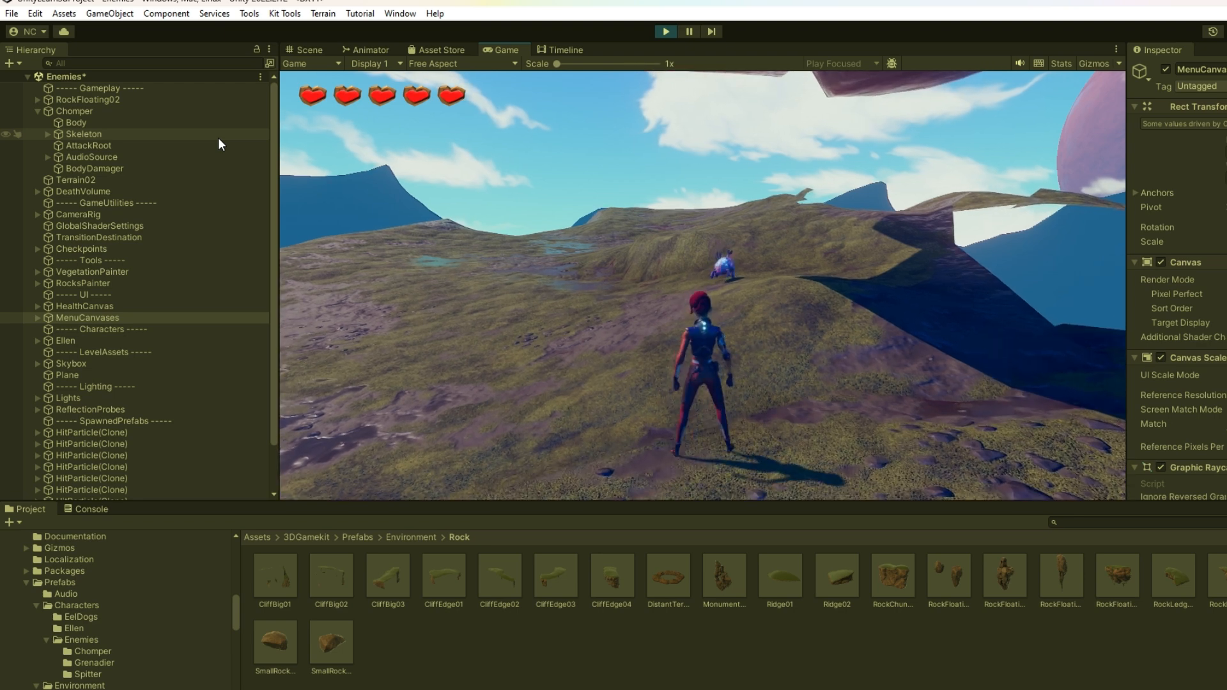
Run Ellen across Terrain02 past the Chomper and up the slope to test the terrain.
key("a")
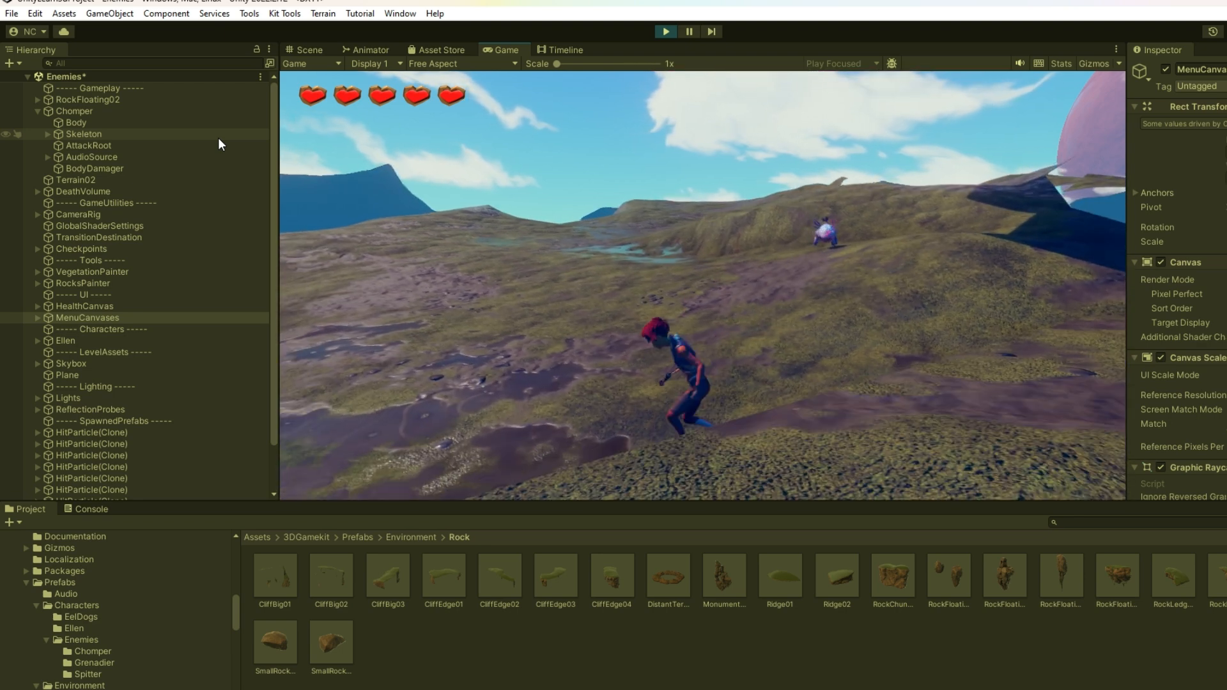
key("a")
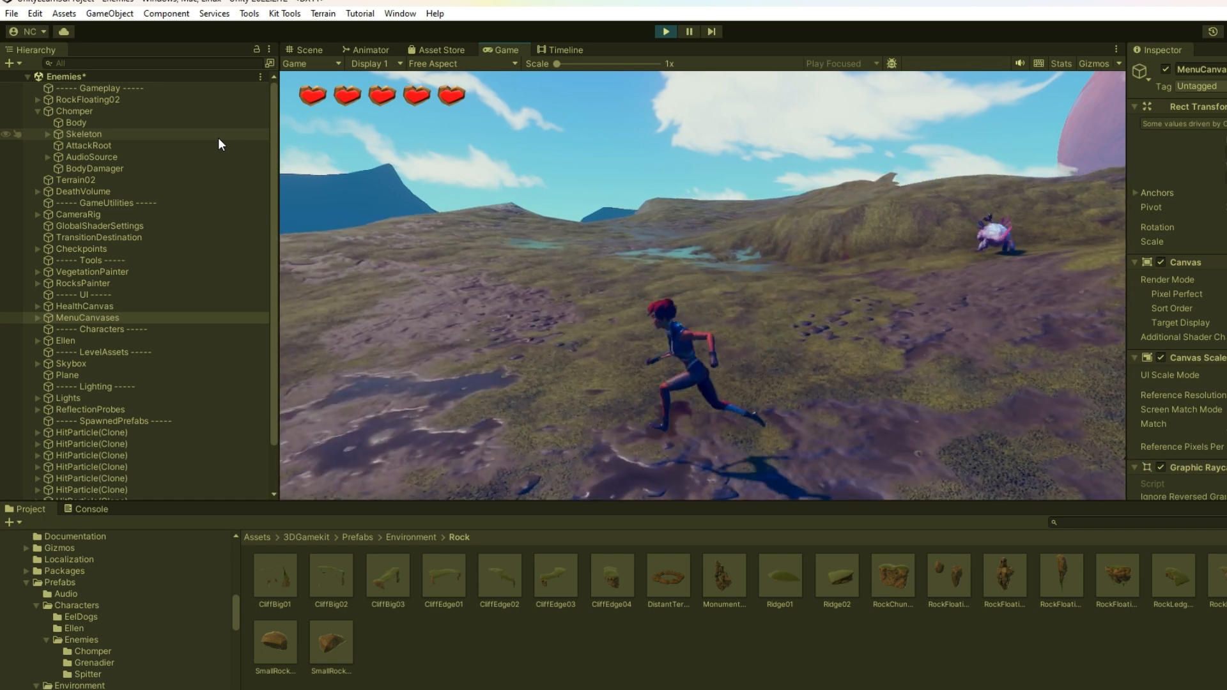
key("w")
key("w")
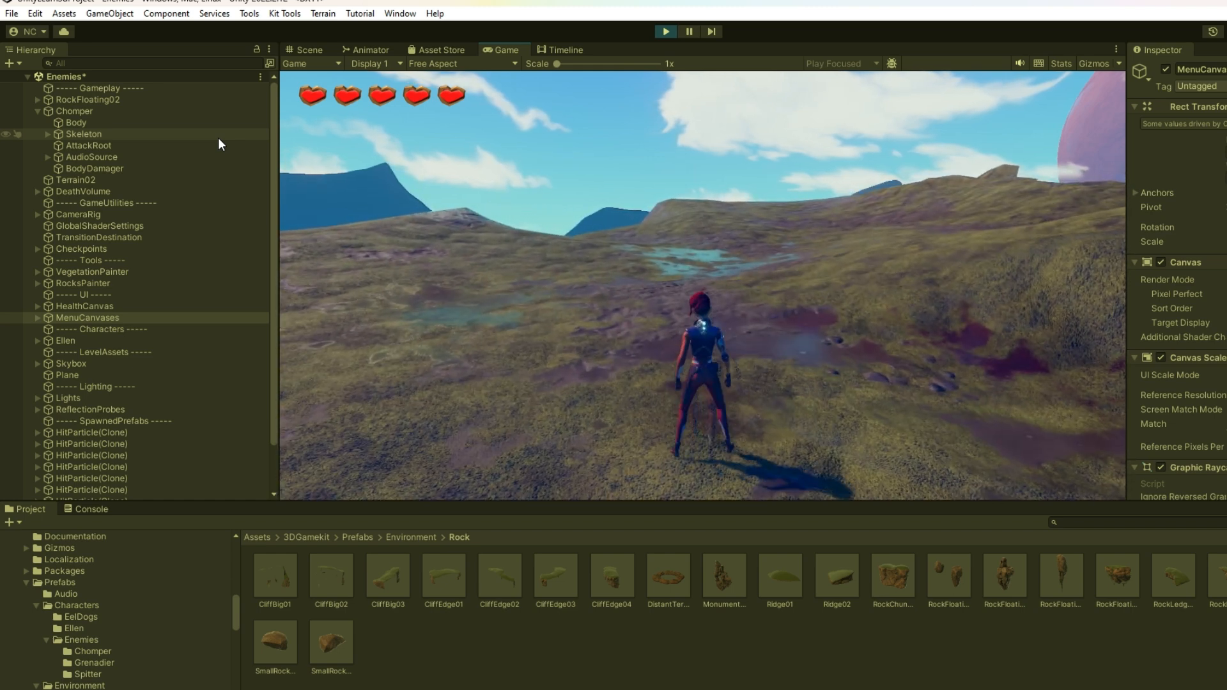
key("a")
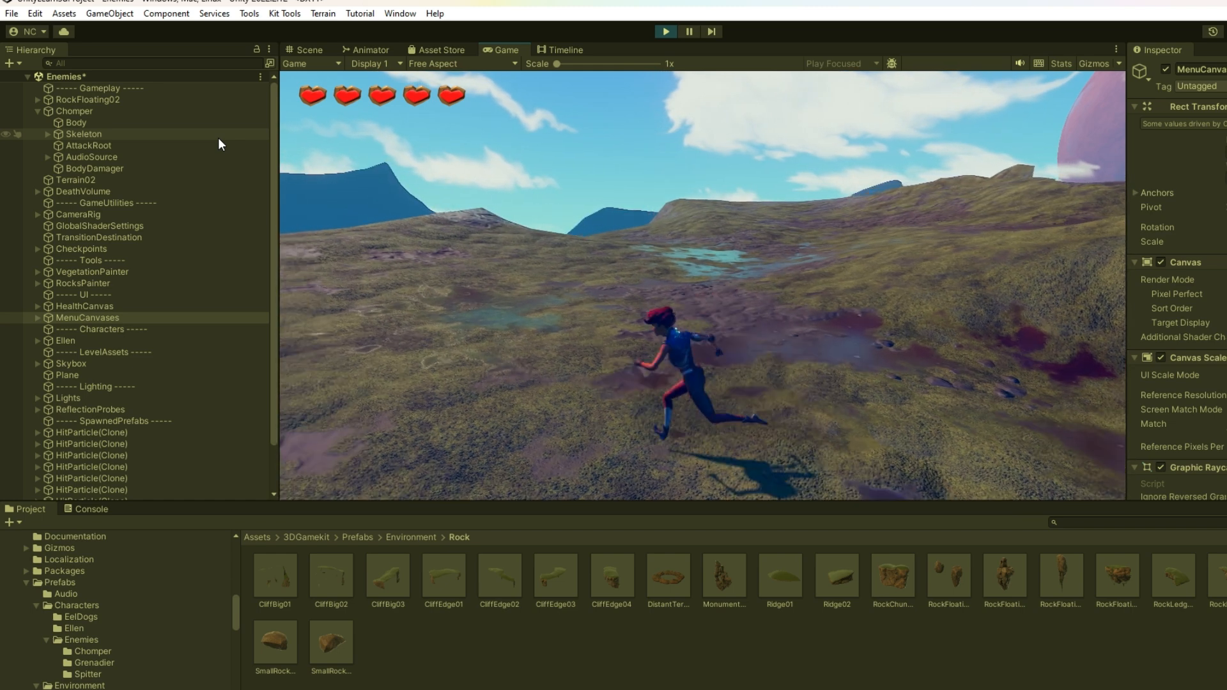
key("w")
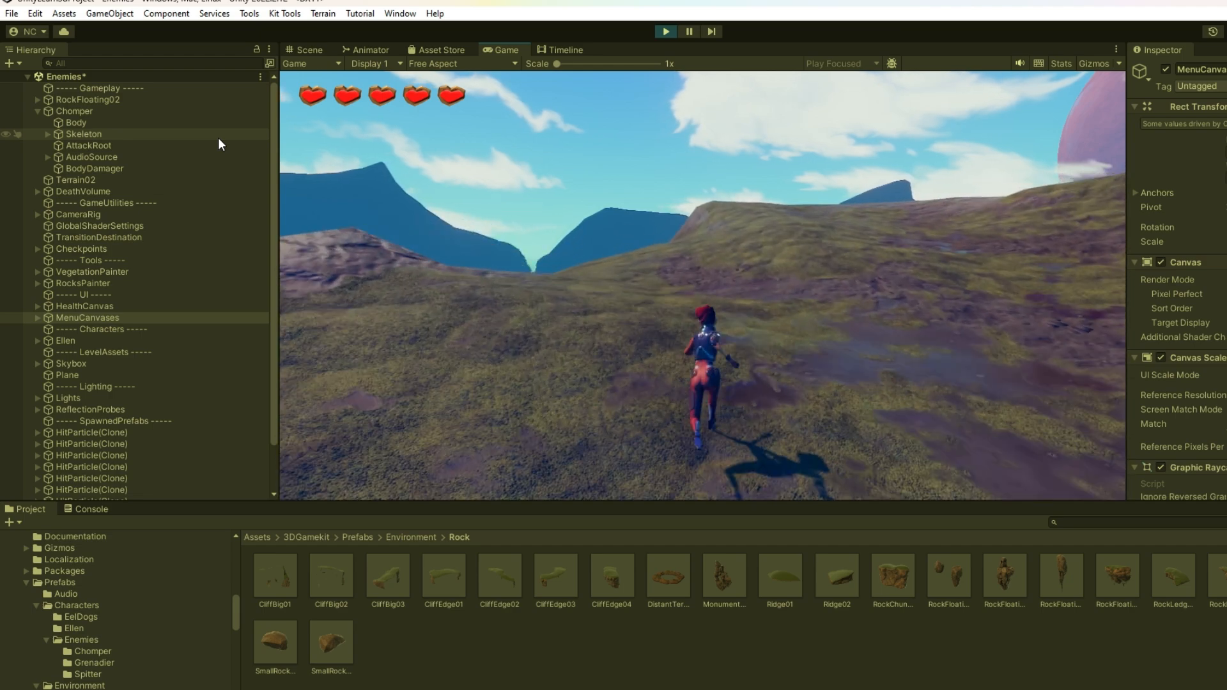
key("d")
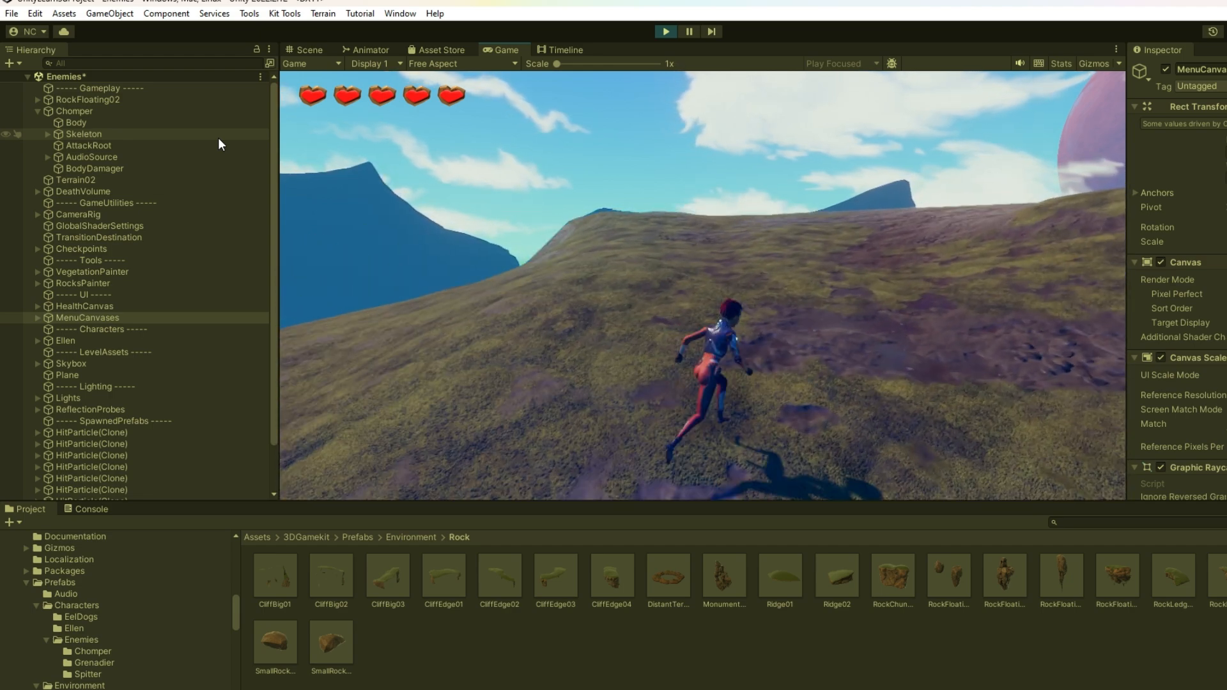
Run Ellen back and forth across Terrain02 near the Chomper to test its chase.
key("w")
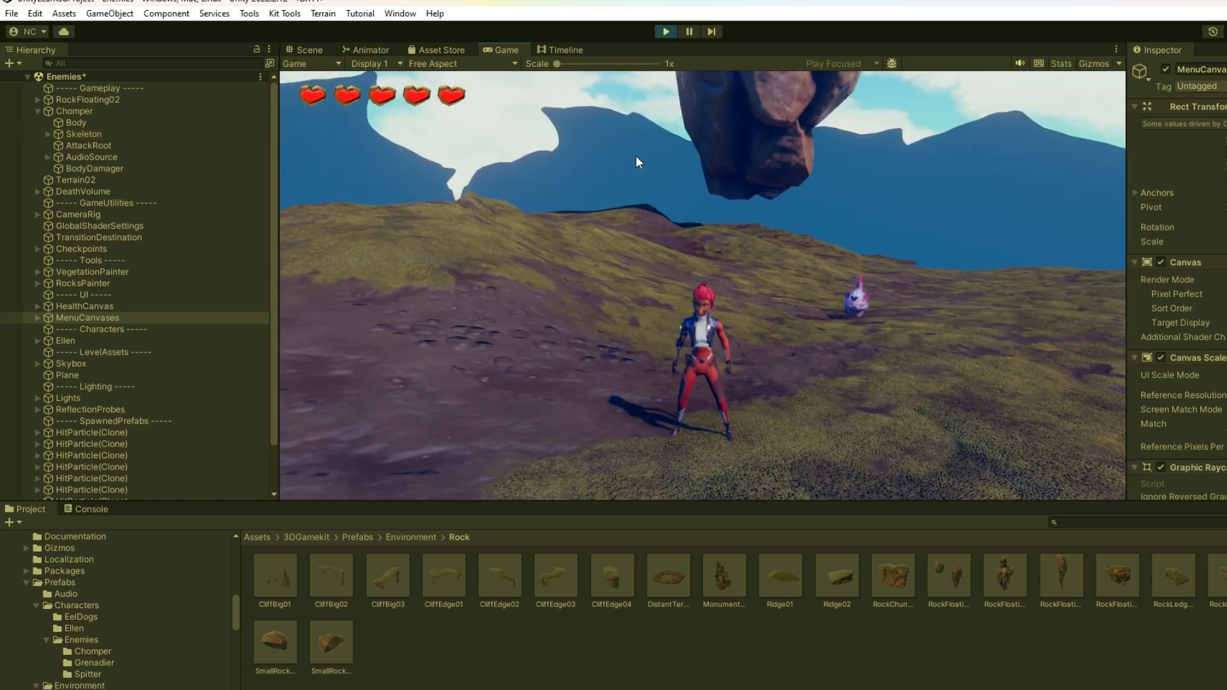
key("a")
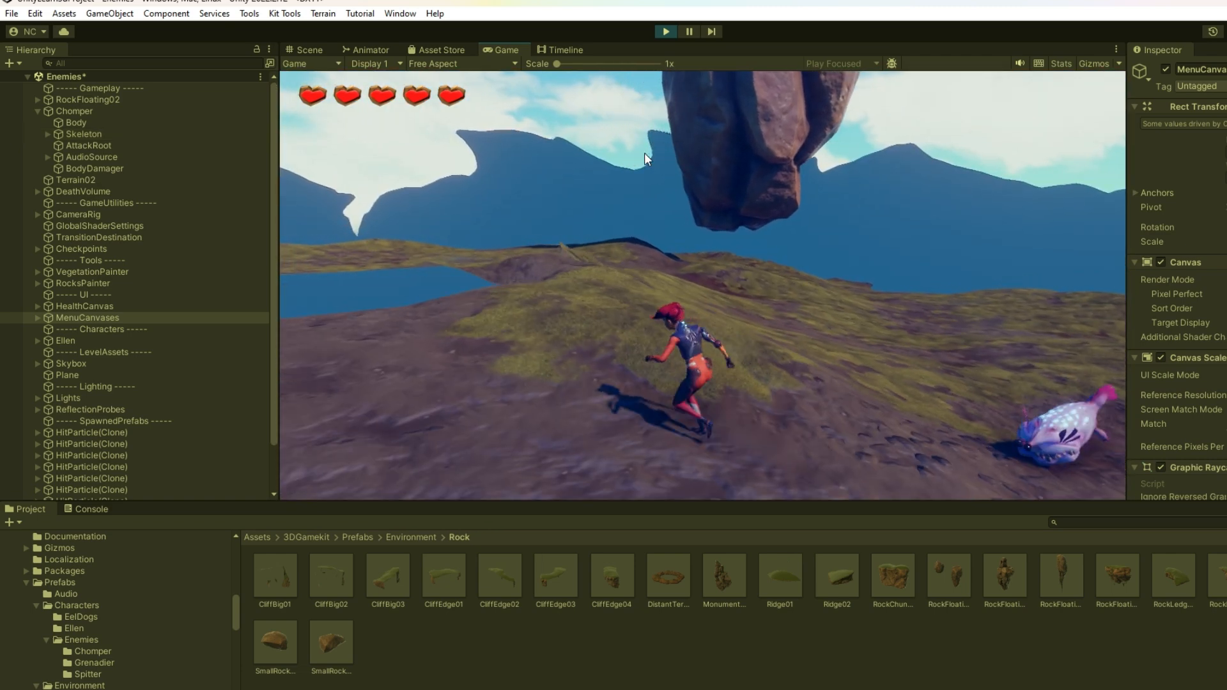
key("w")
key("d")
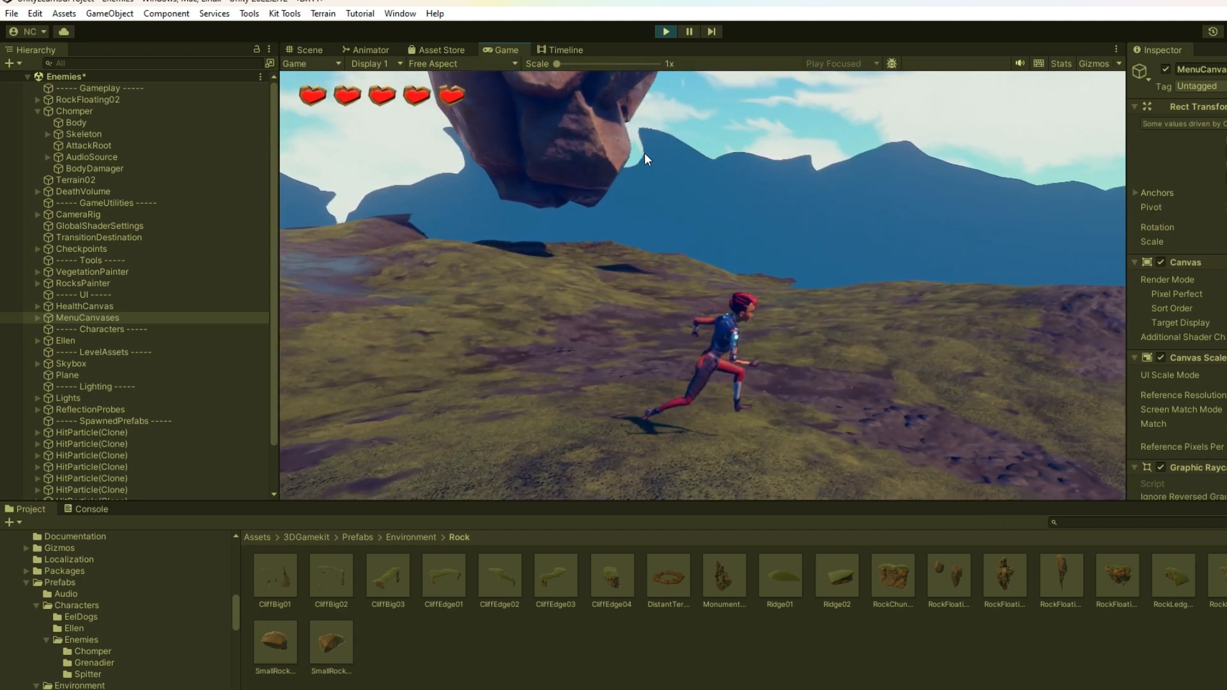
key("s")
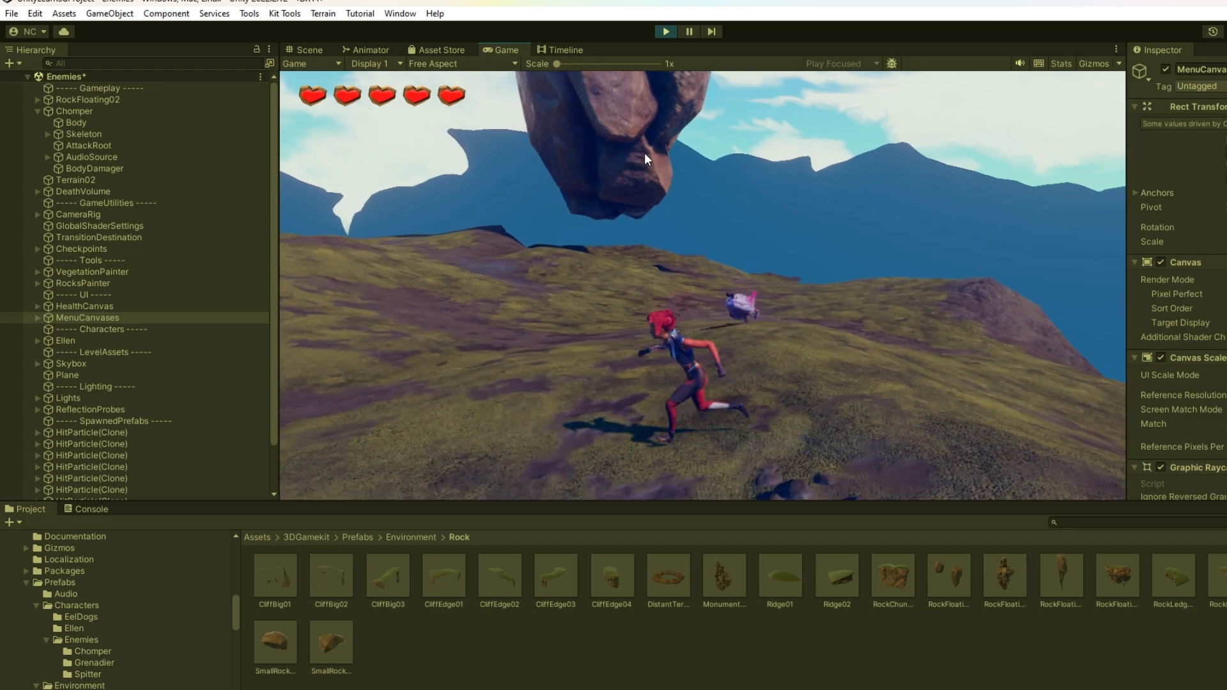
Run Ellen beneath the floating rock toward the far terrain edge, then turn her back.
key("w")
key("w")
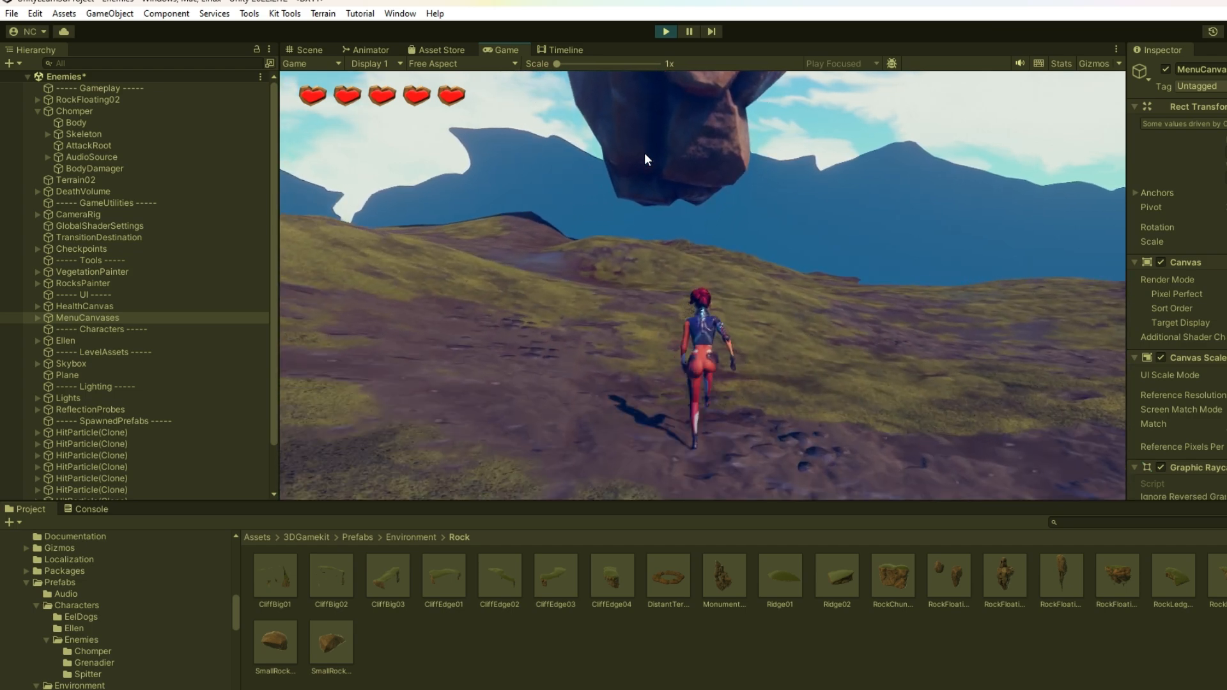
key("w")
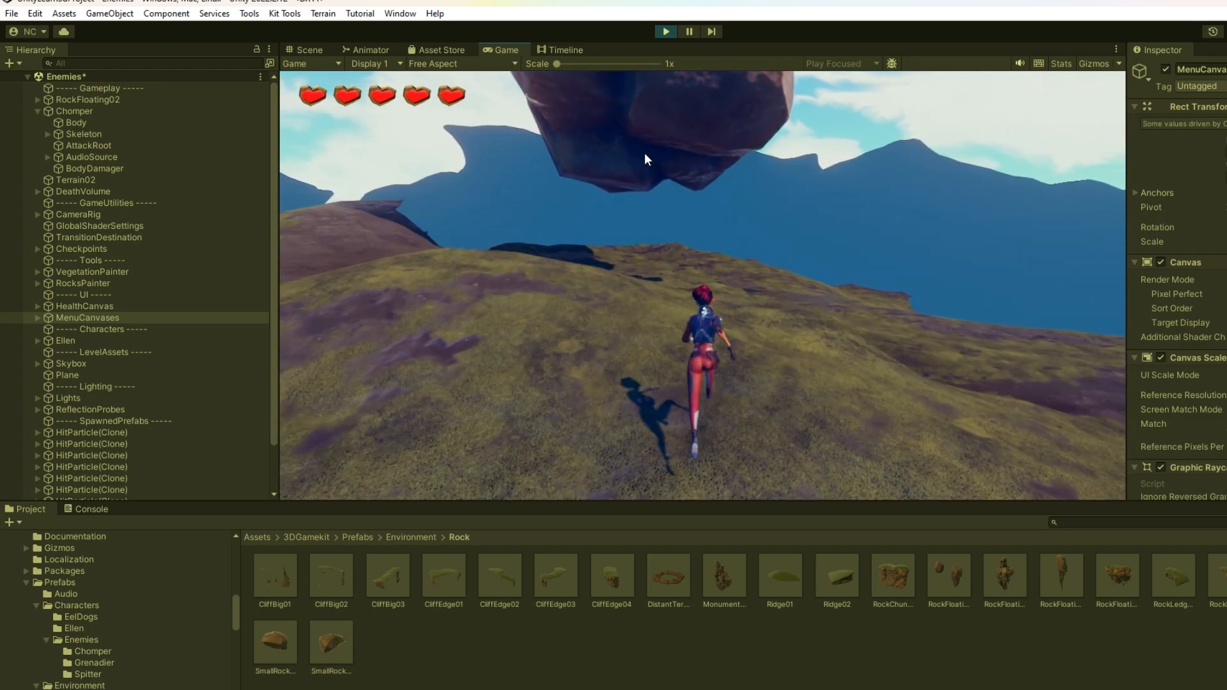
key("w")
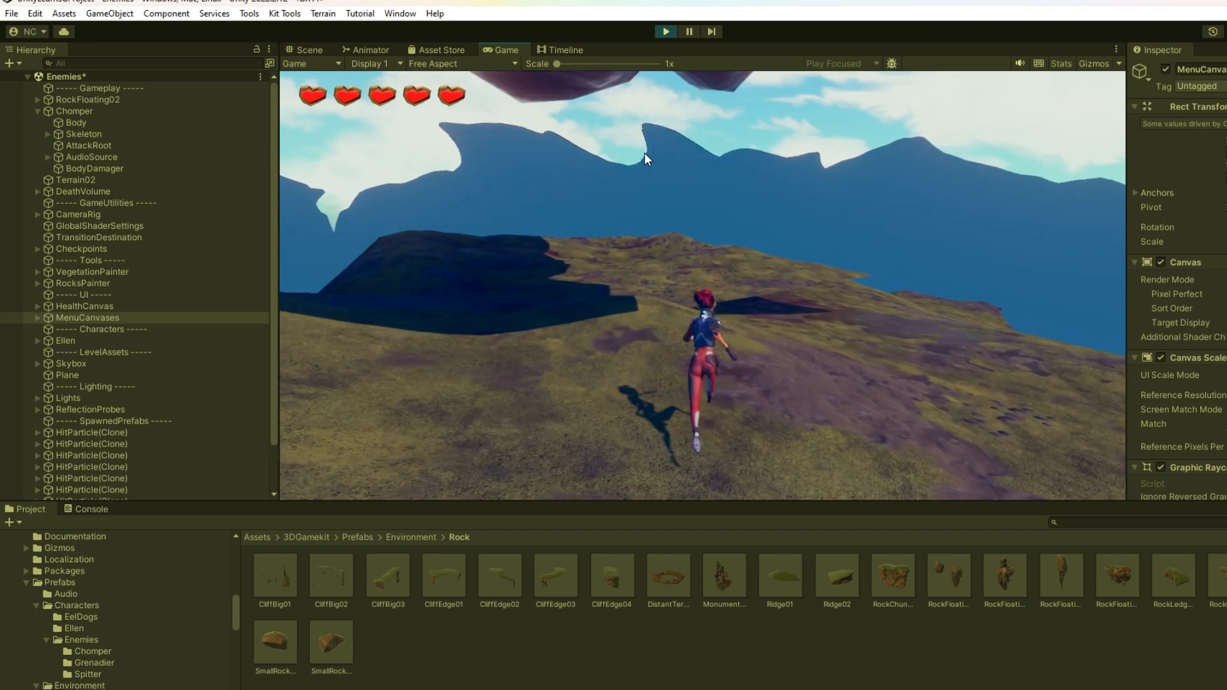
key("s")
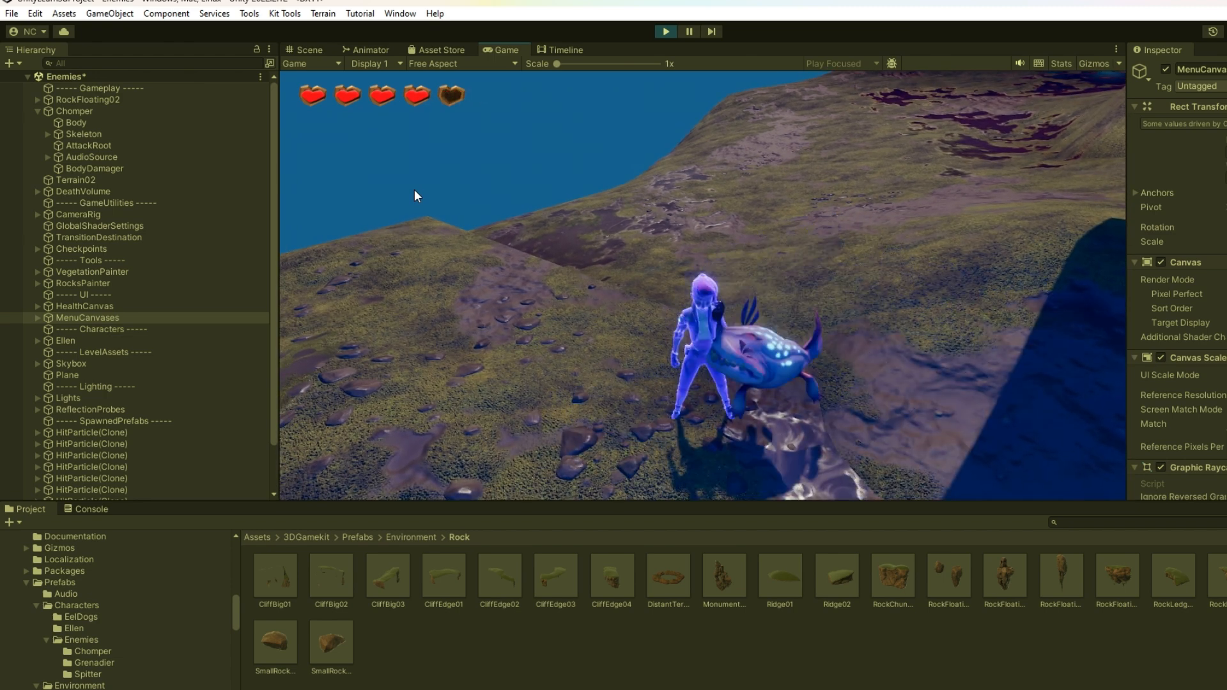
Move Ellen around the rocky ground in front of the Chomper to test whether it follows.
key("a")
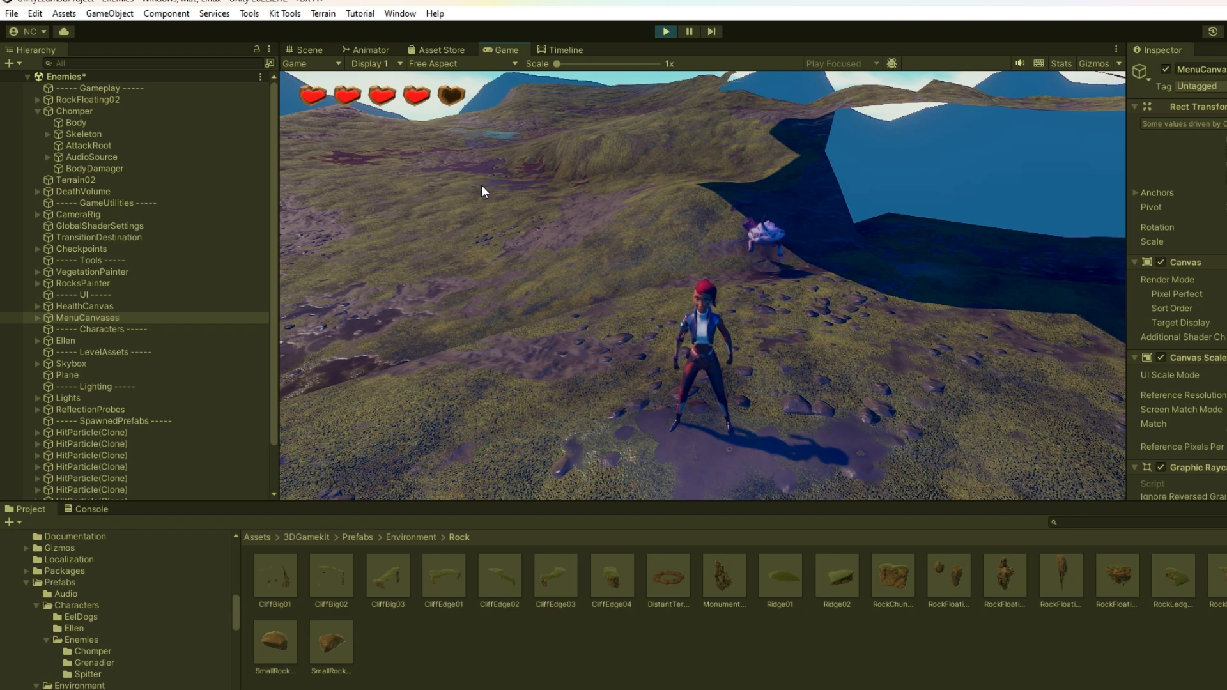
key("d")
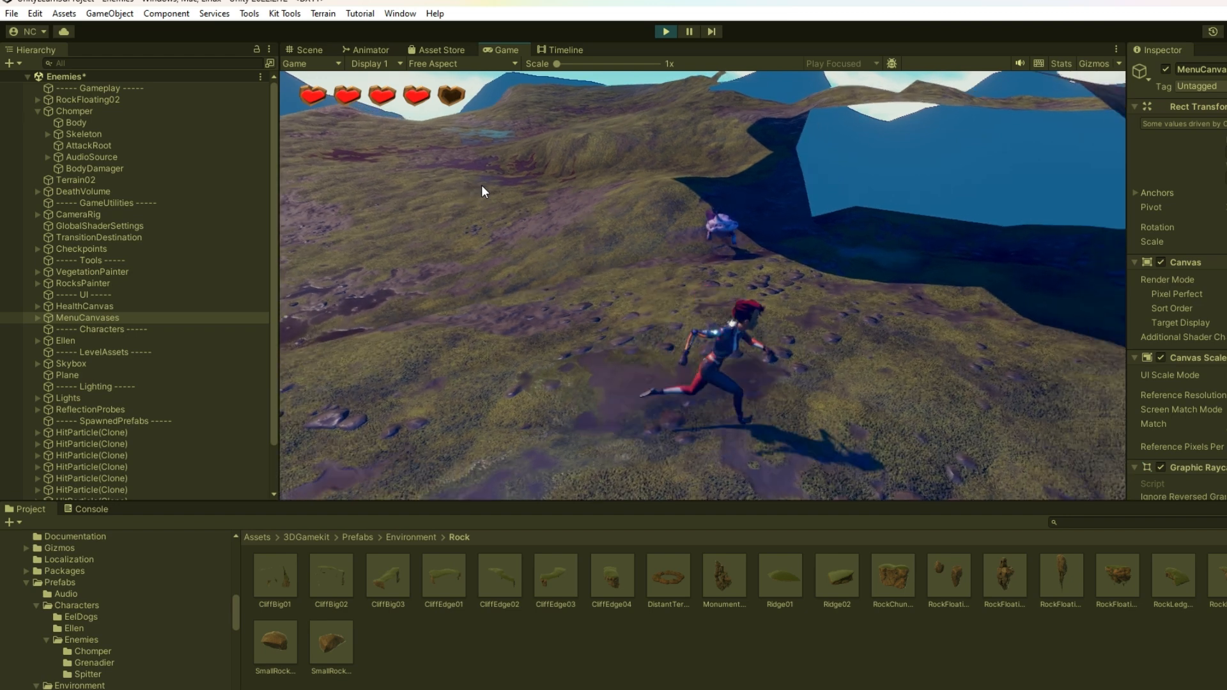
key("w")
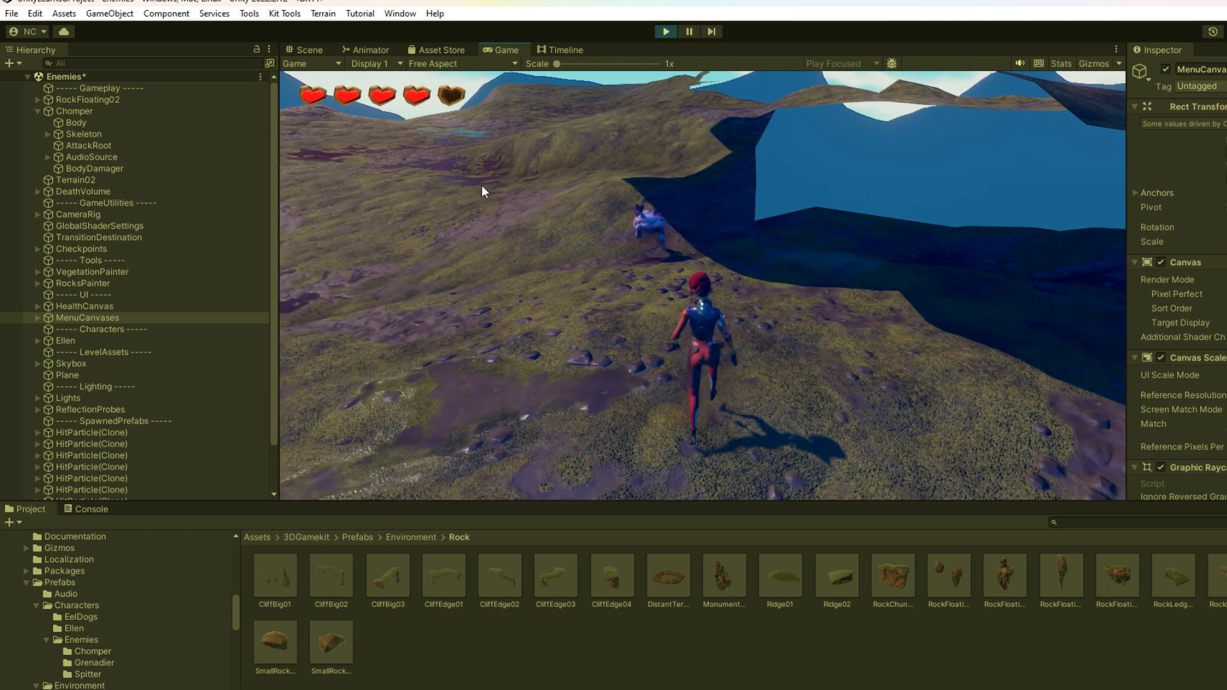
key("s")
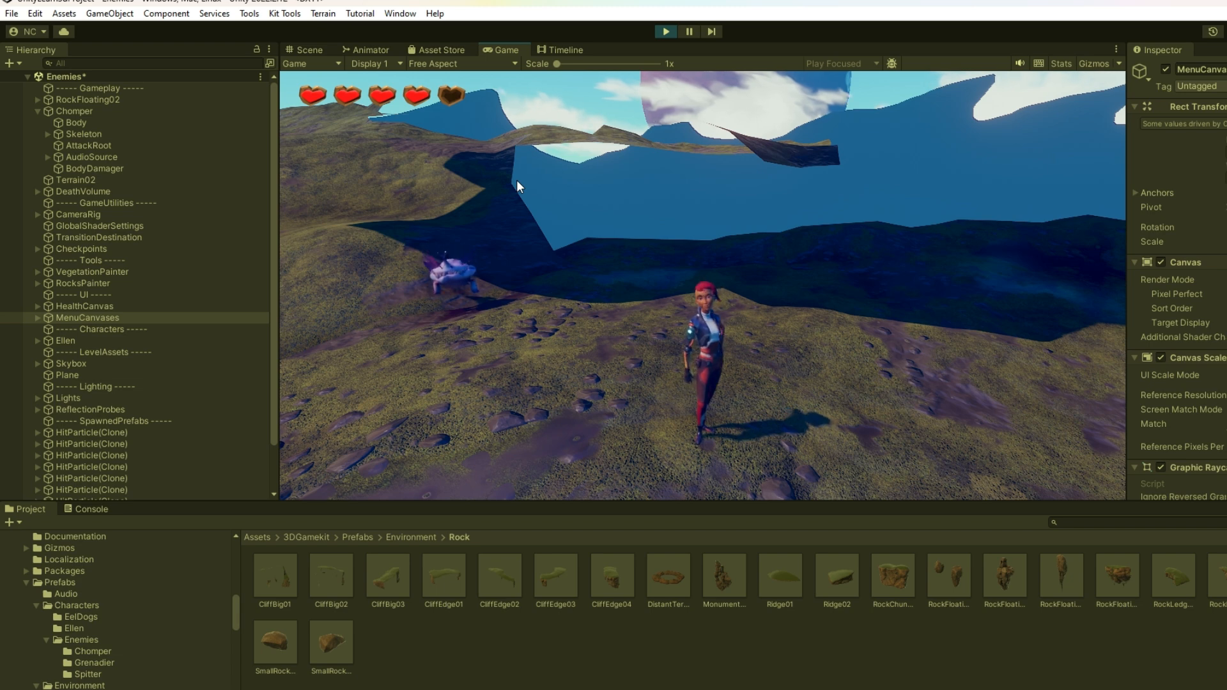
Run Ellen away from the Chomper across the terrain seam to test its pursuit over the boundary.
key("a")
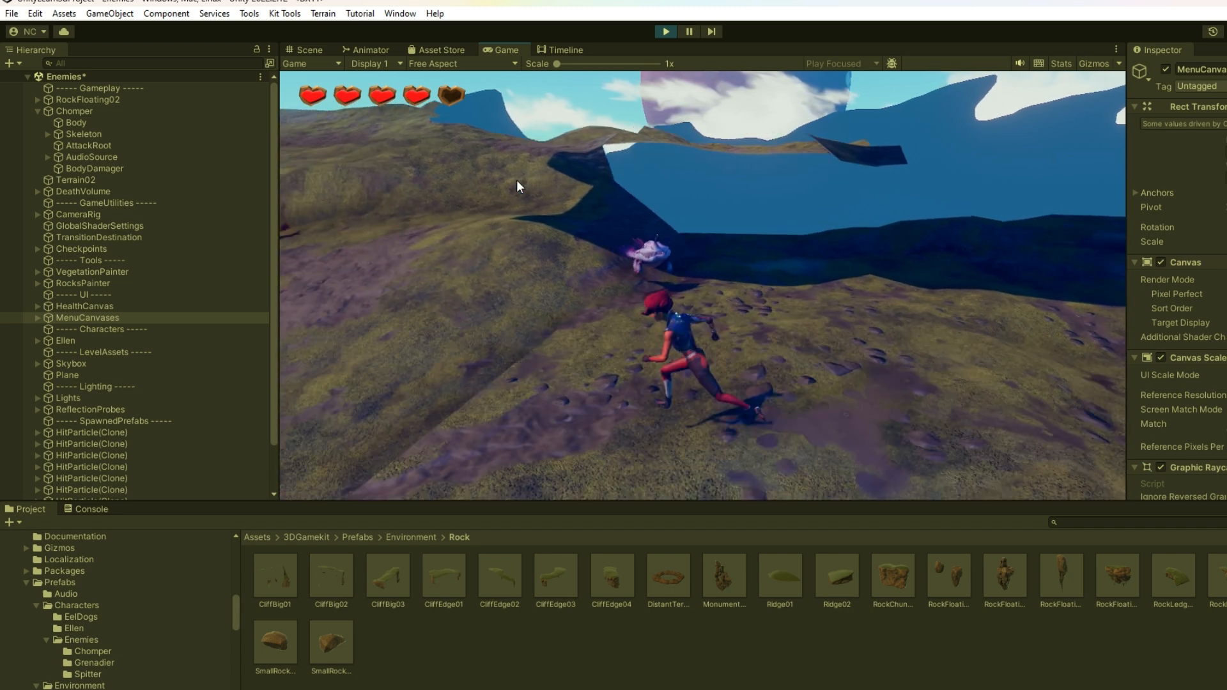
key("a")
key("a")
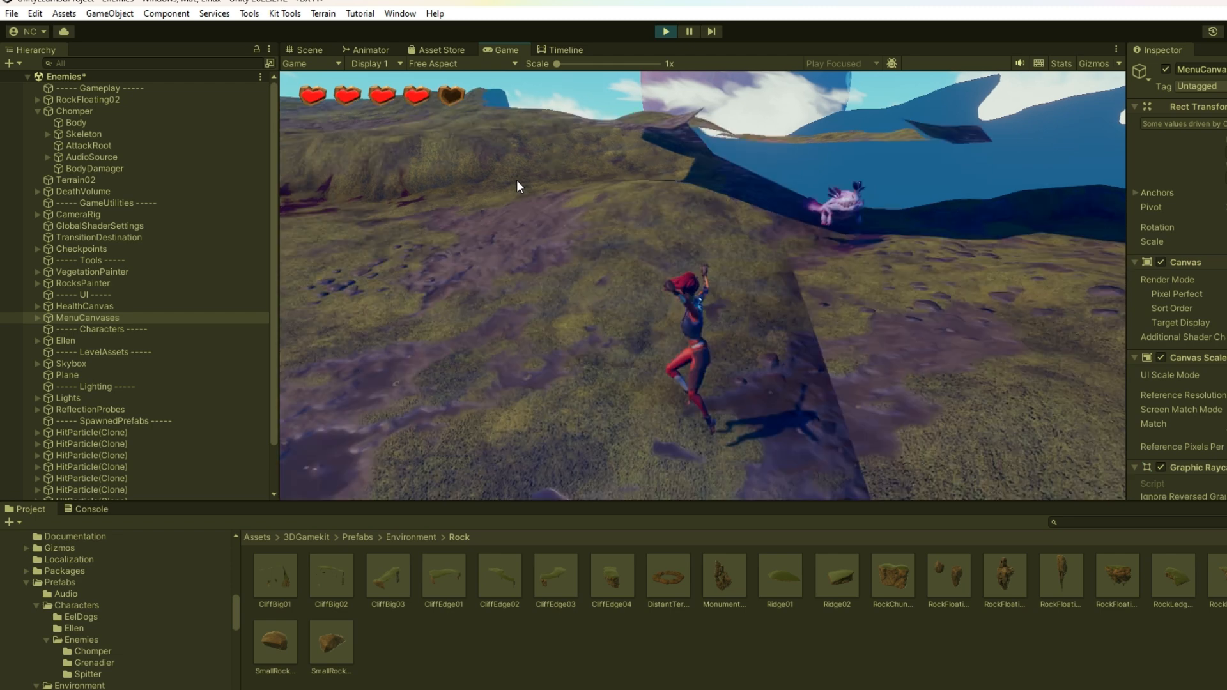
key("a")
key("a")
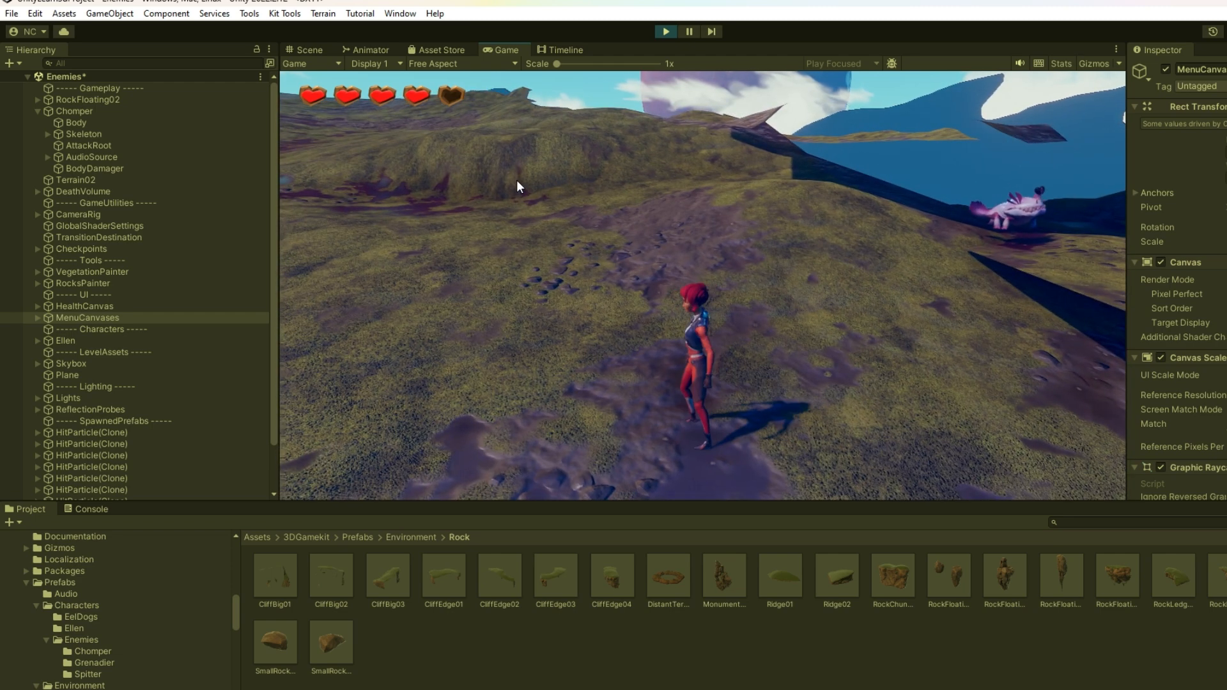
key("a")
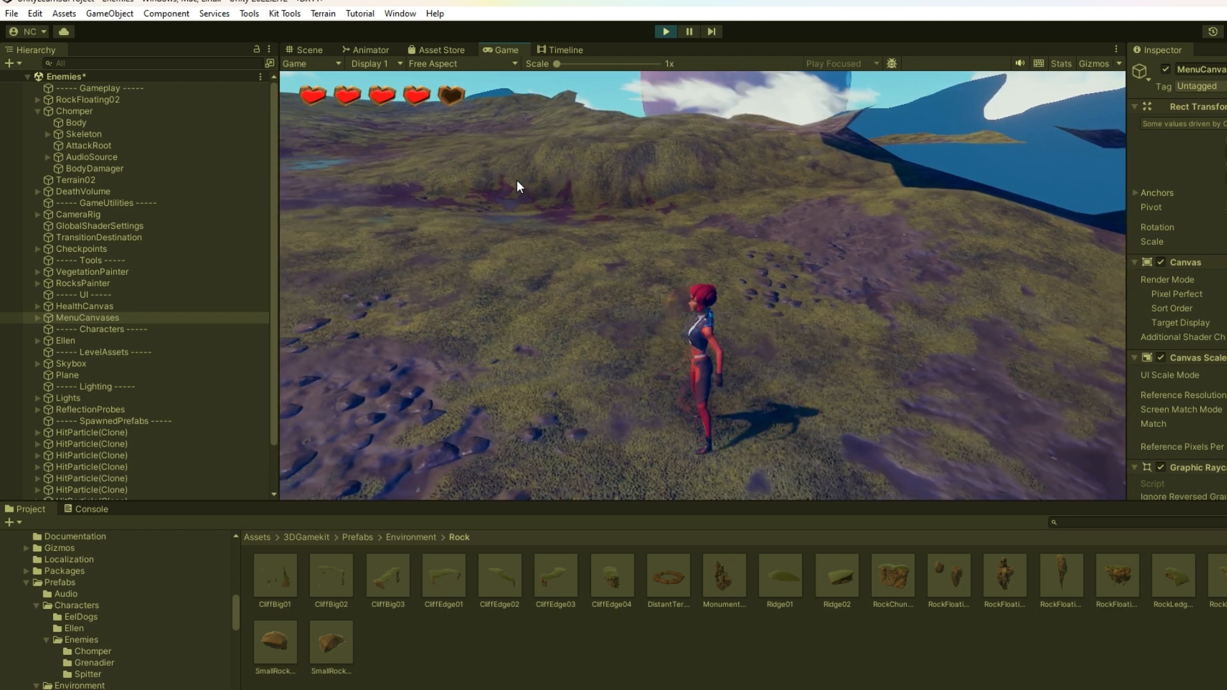
key("a")
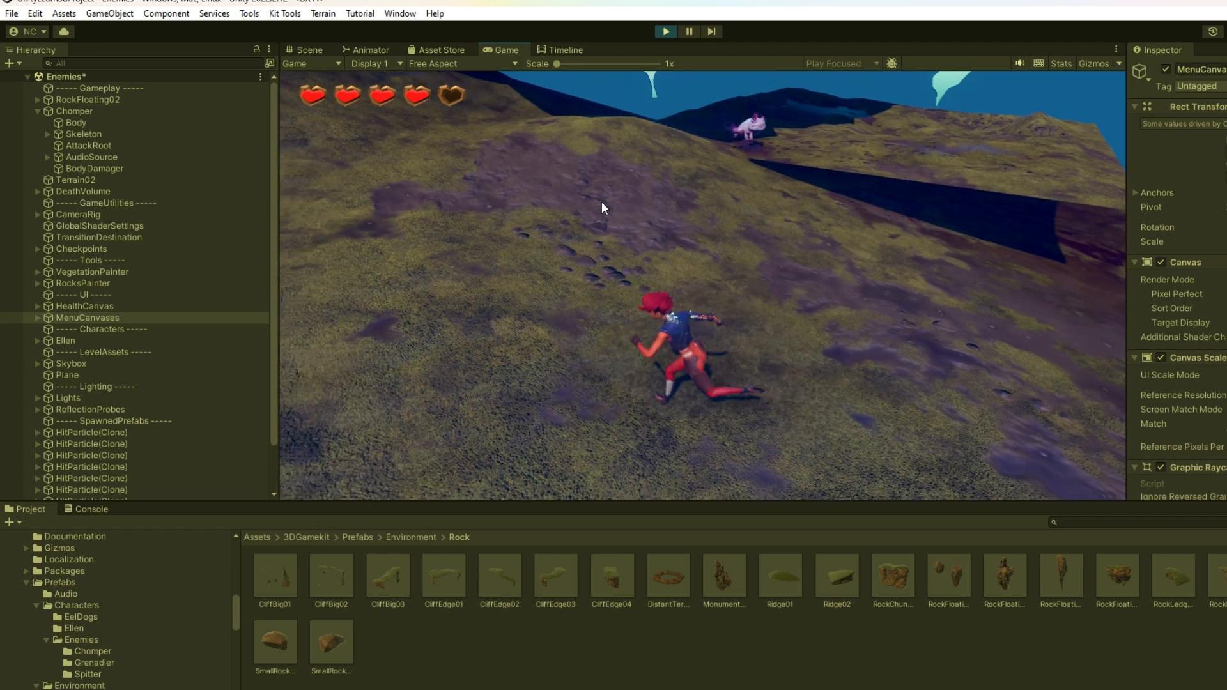
Bring Ellen back up to the Chomper at the terrain seam, jump past it, and stop play mode.
key("w")
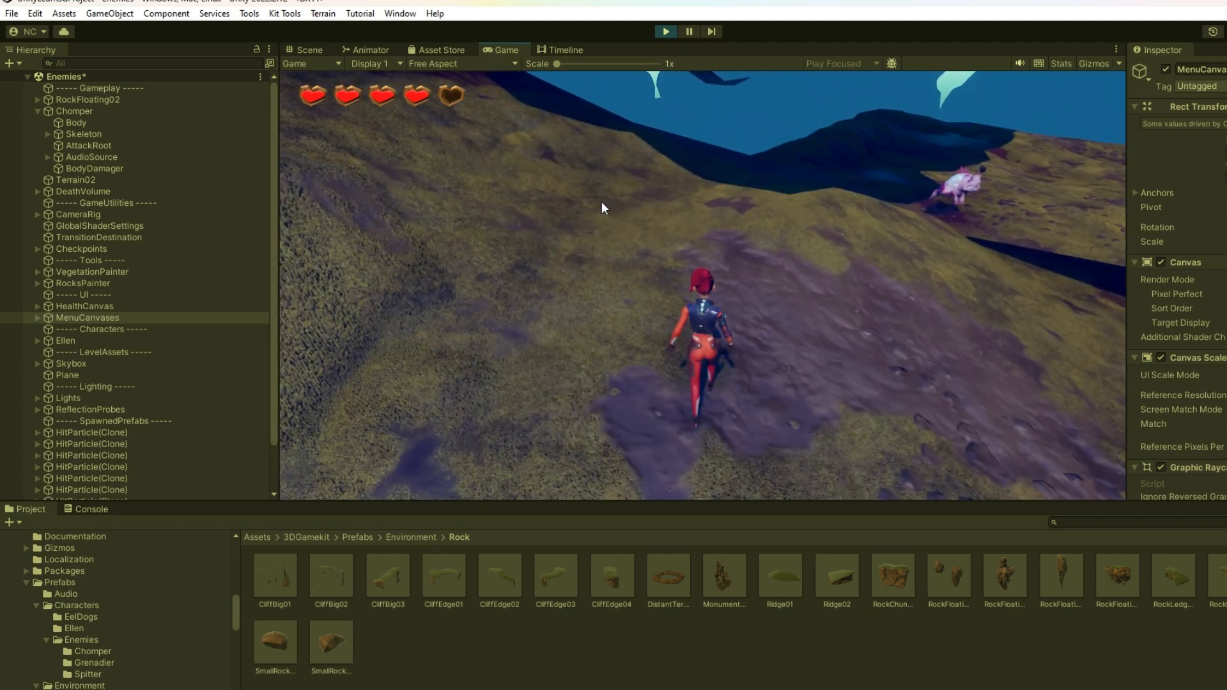
key("d")
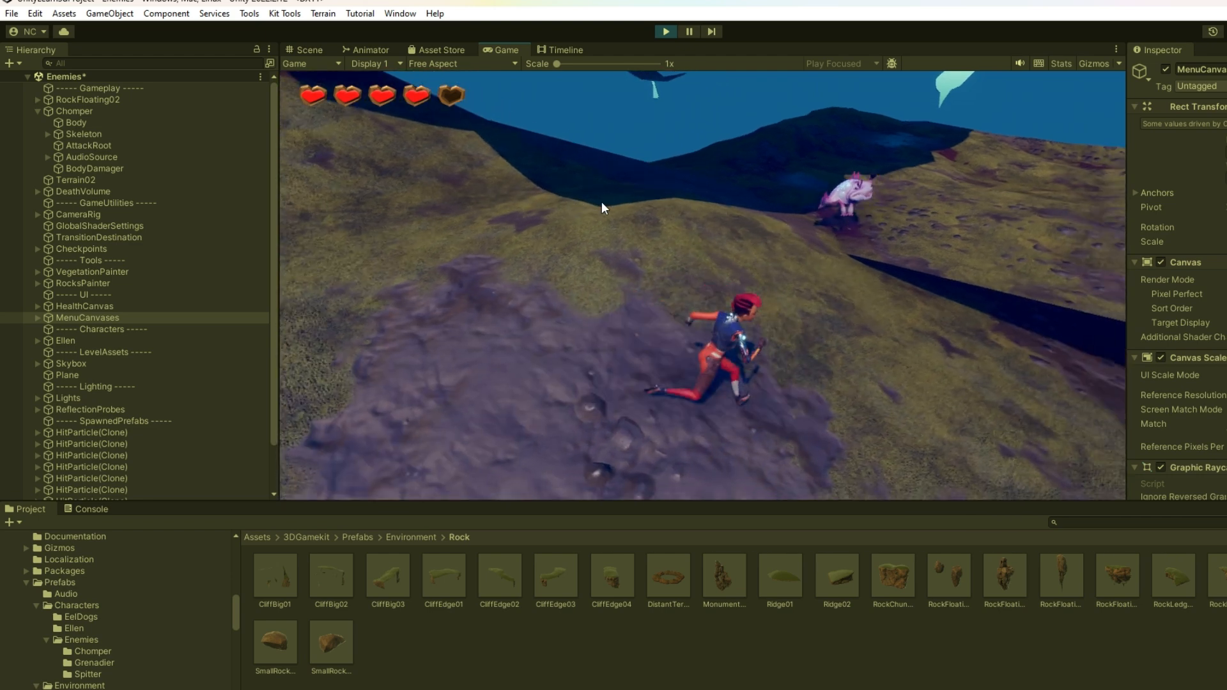
key("w")
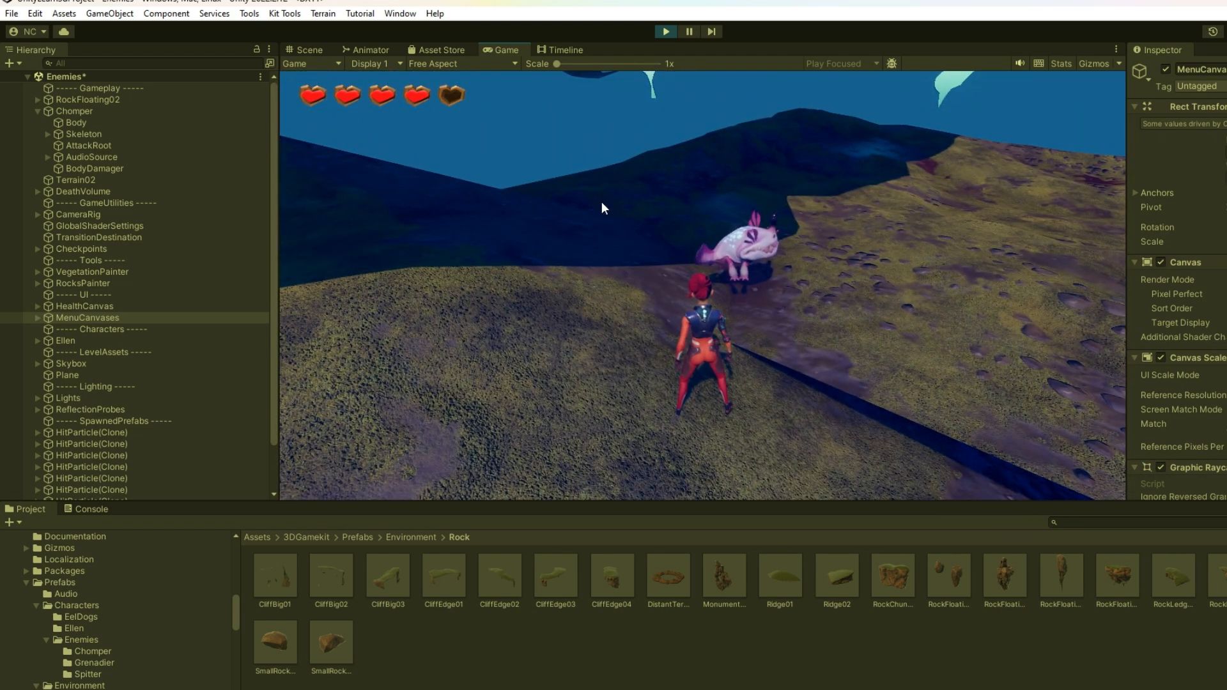
key("d")
key("space")
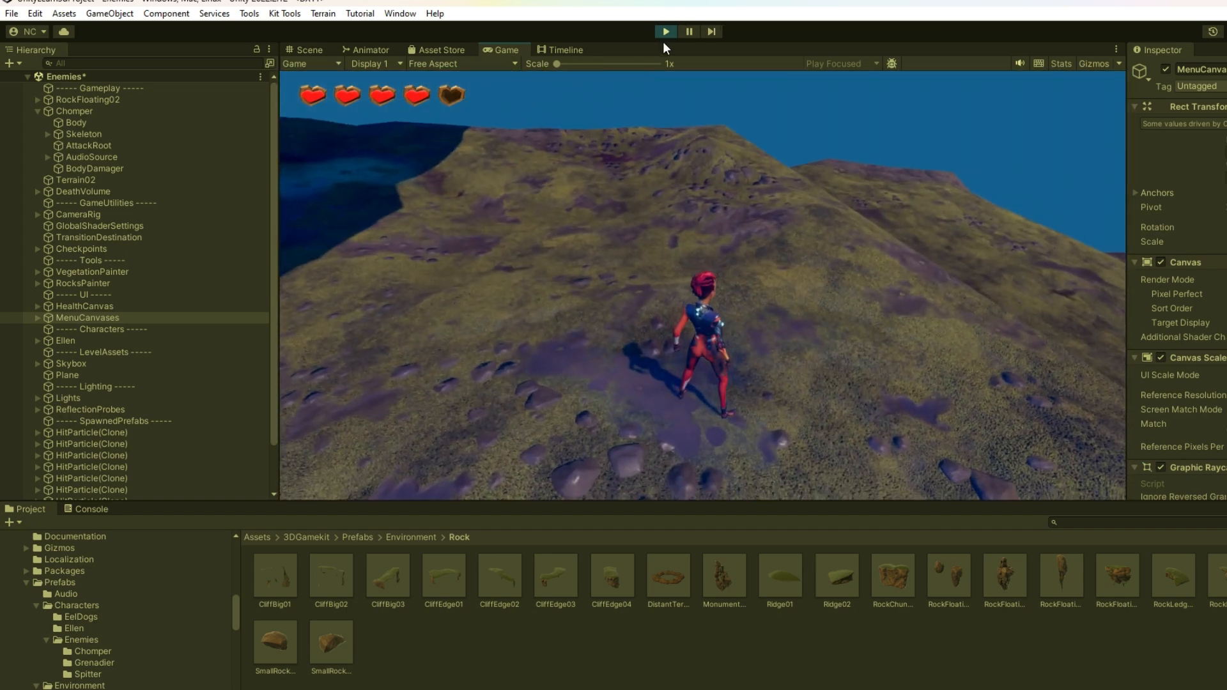
left_click(668, 35)
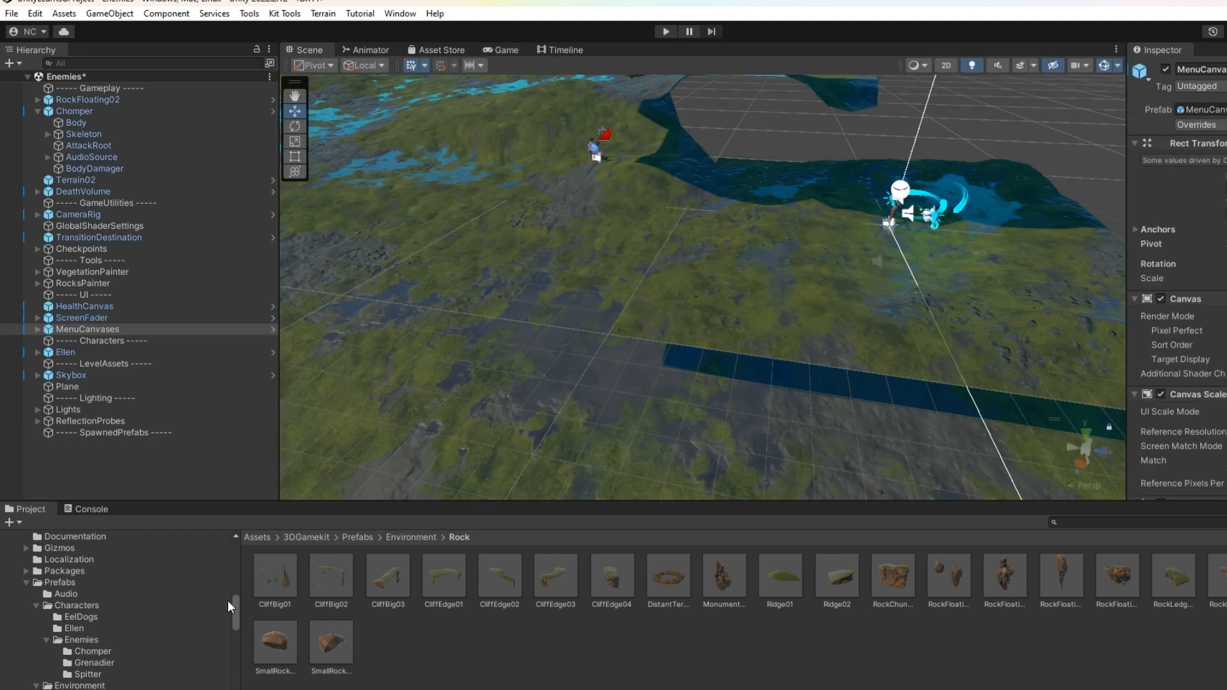
Browse the project folders and open the Spitter folder among the enemy character prefabs.
scroll(174, 661, "down", 8)
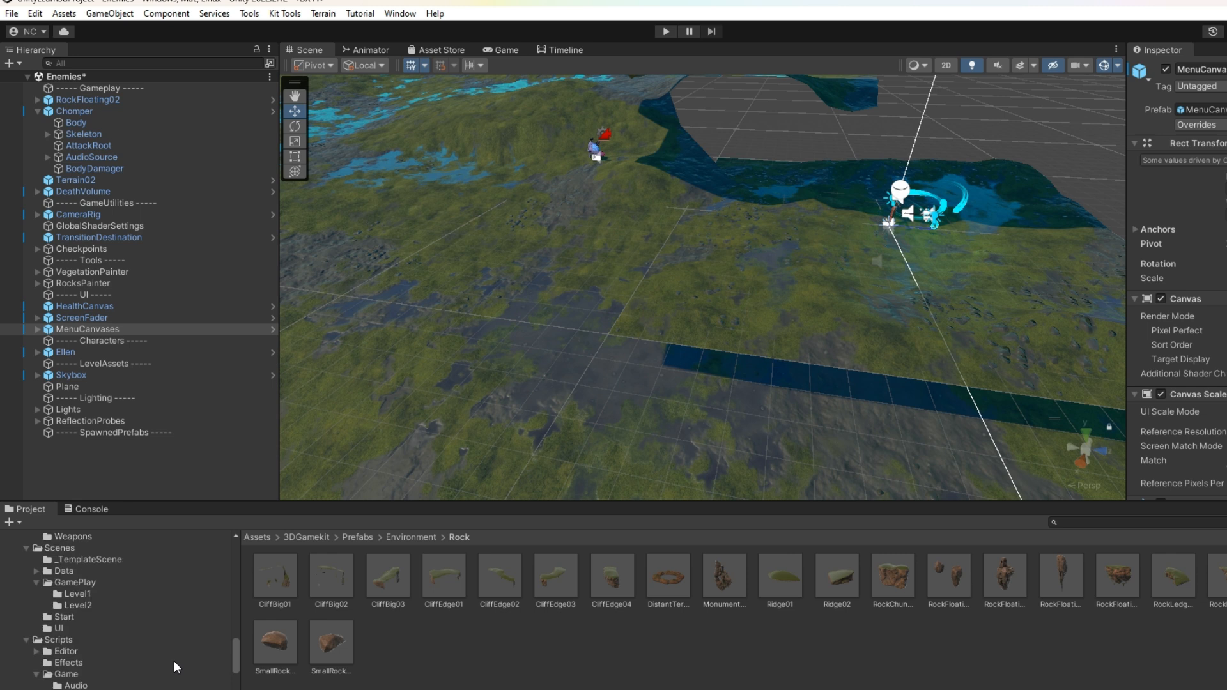
scroll(174, 661, "down", 8)
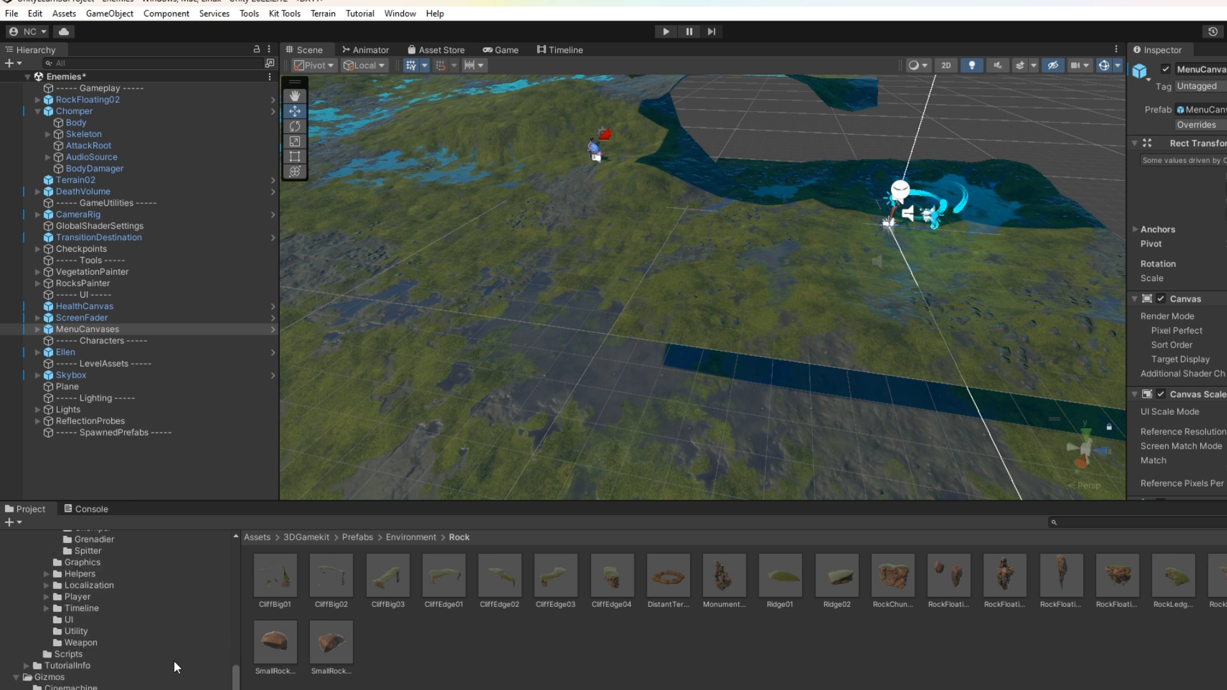
scroll(174, 661, "up", 6)
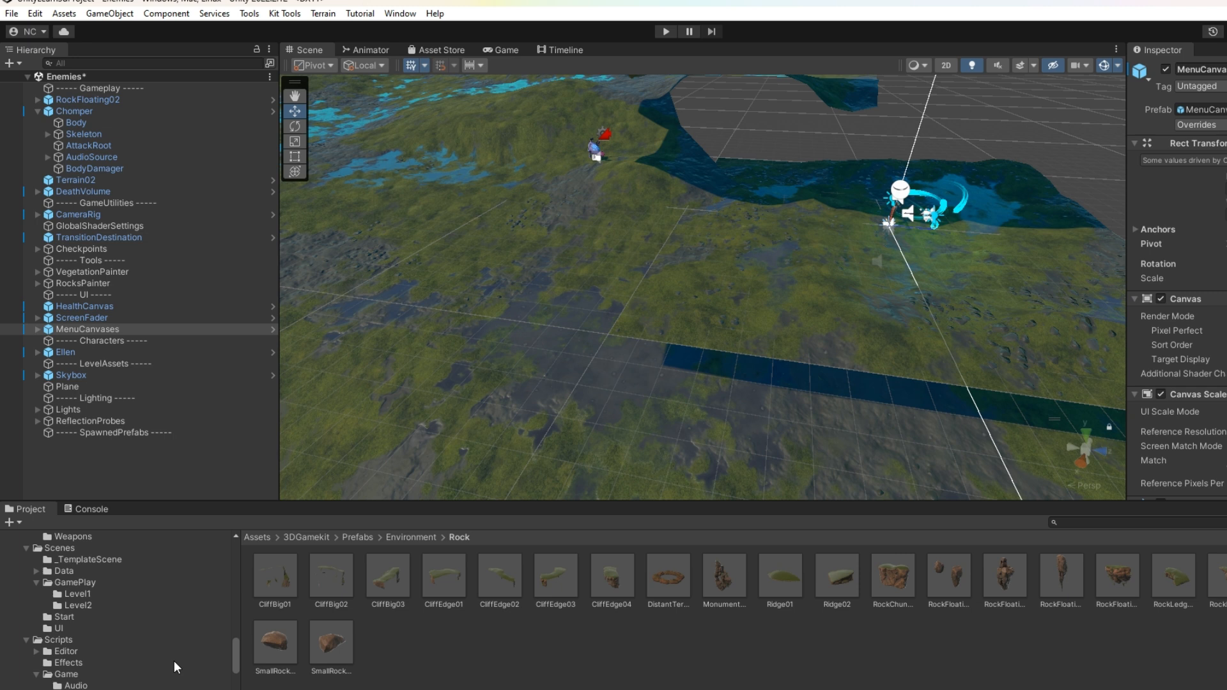
scroll(174, 661, "up", 5)
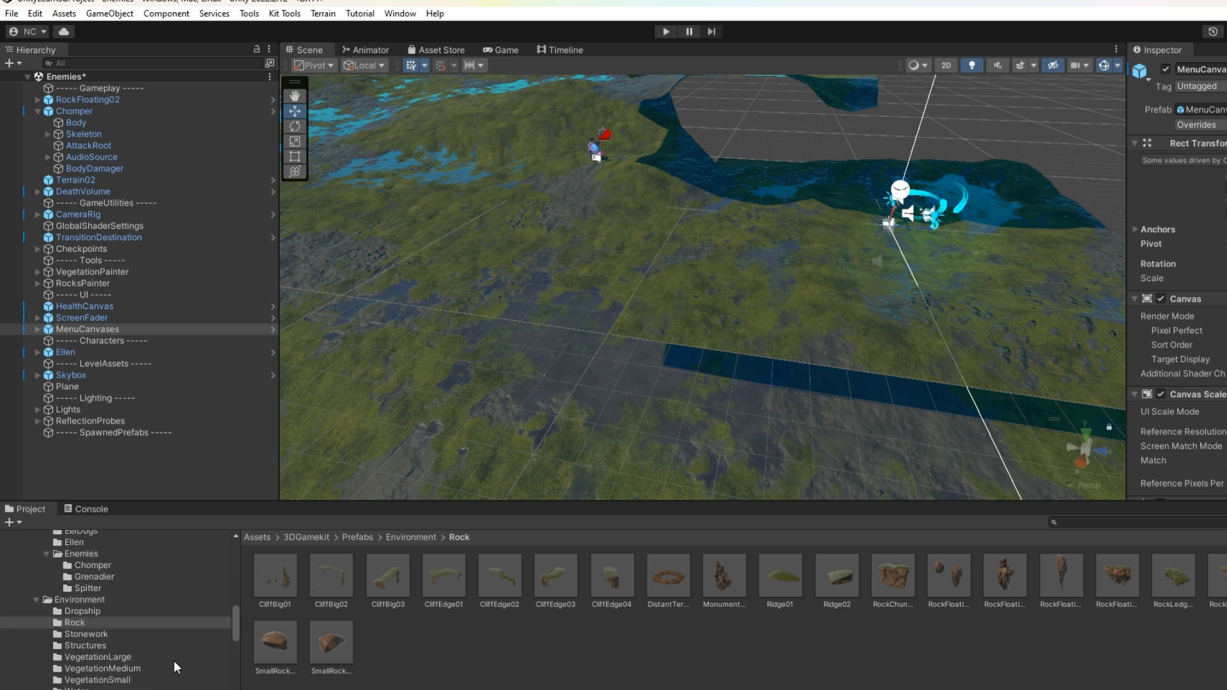
left_click(98, 579)
left_click(110, 587)
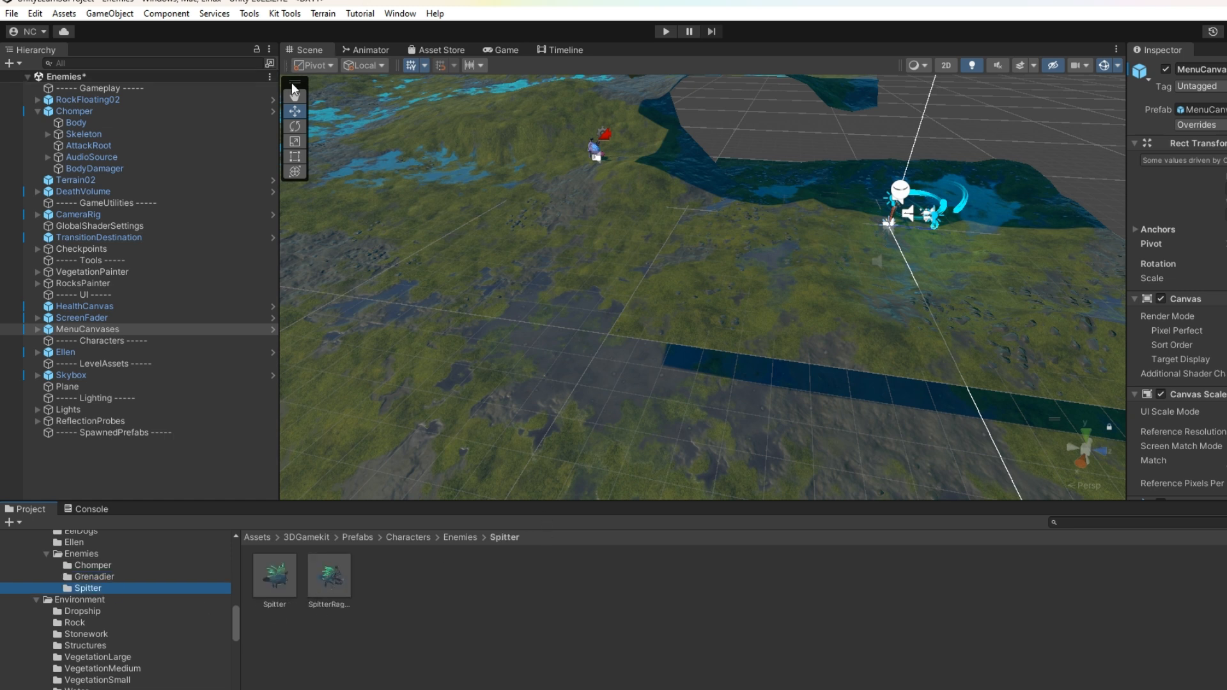
Place a Spitter prefab on the open ground of Terrain02 and clear the selection.
left_click_drag(792, 312, 811, 275)
left_click_drag(285, 578, 537, 264)
left_click(619, 579)
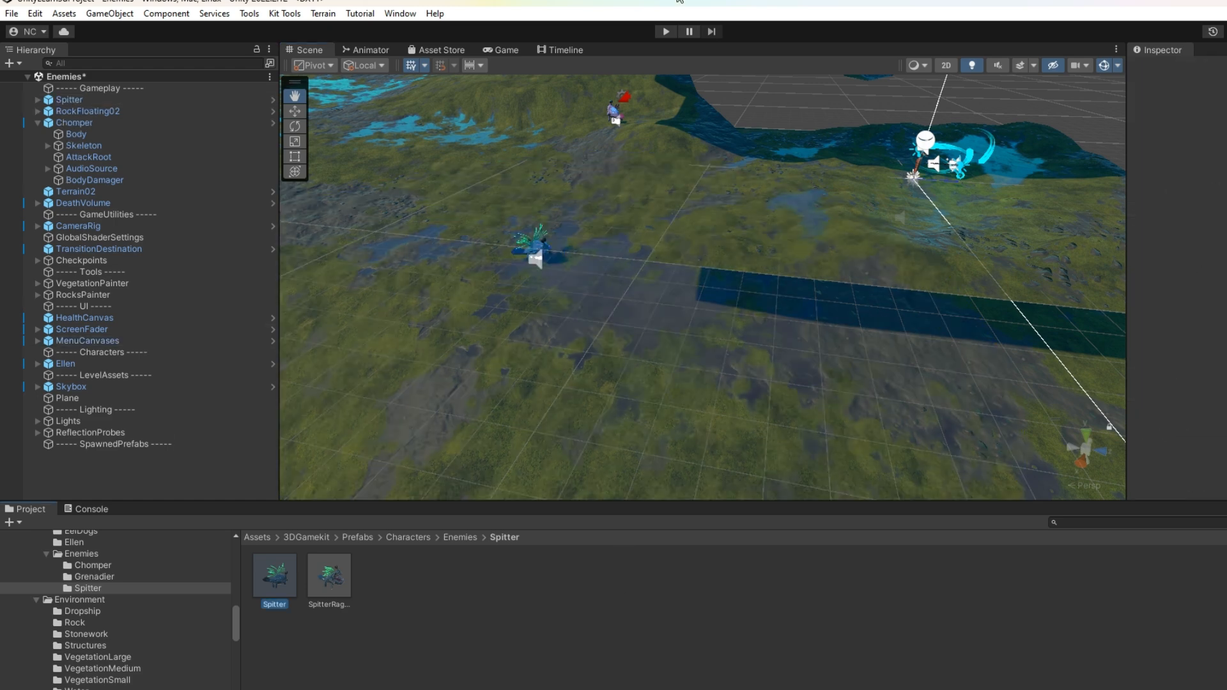
Start play mode and run Ellen toward the Spitter to test its ranged attack.
left_click(667, 31)
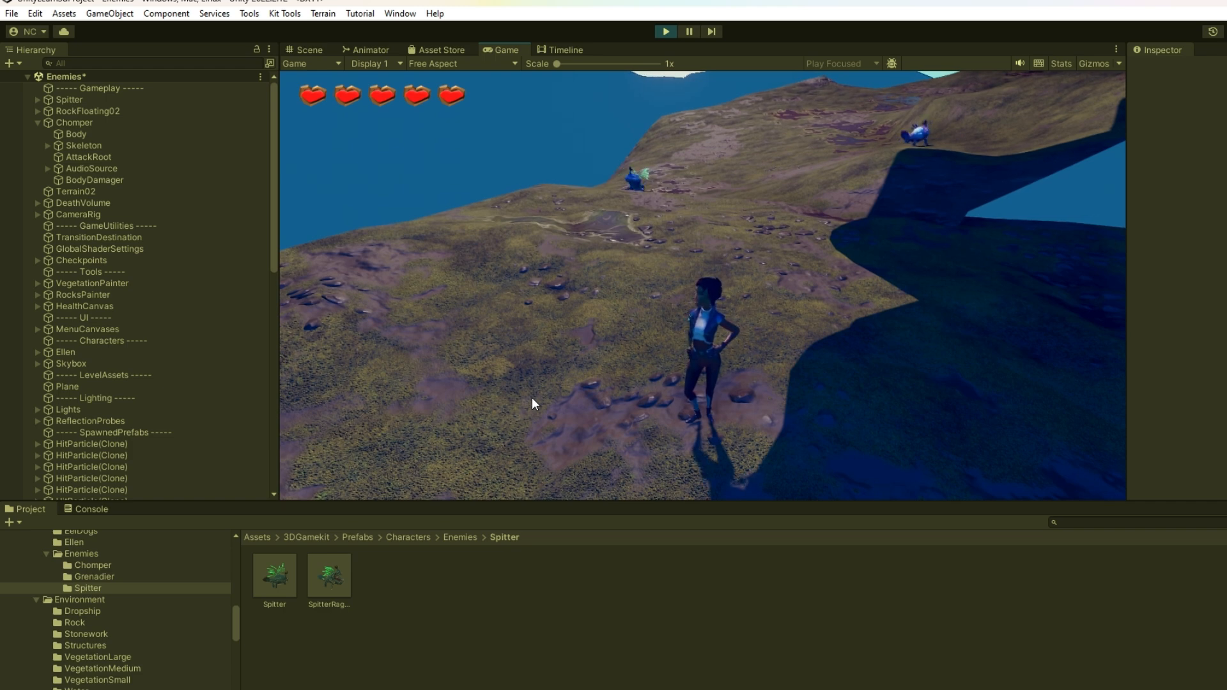
key("a")
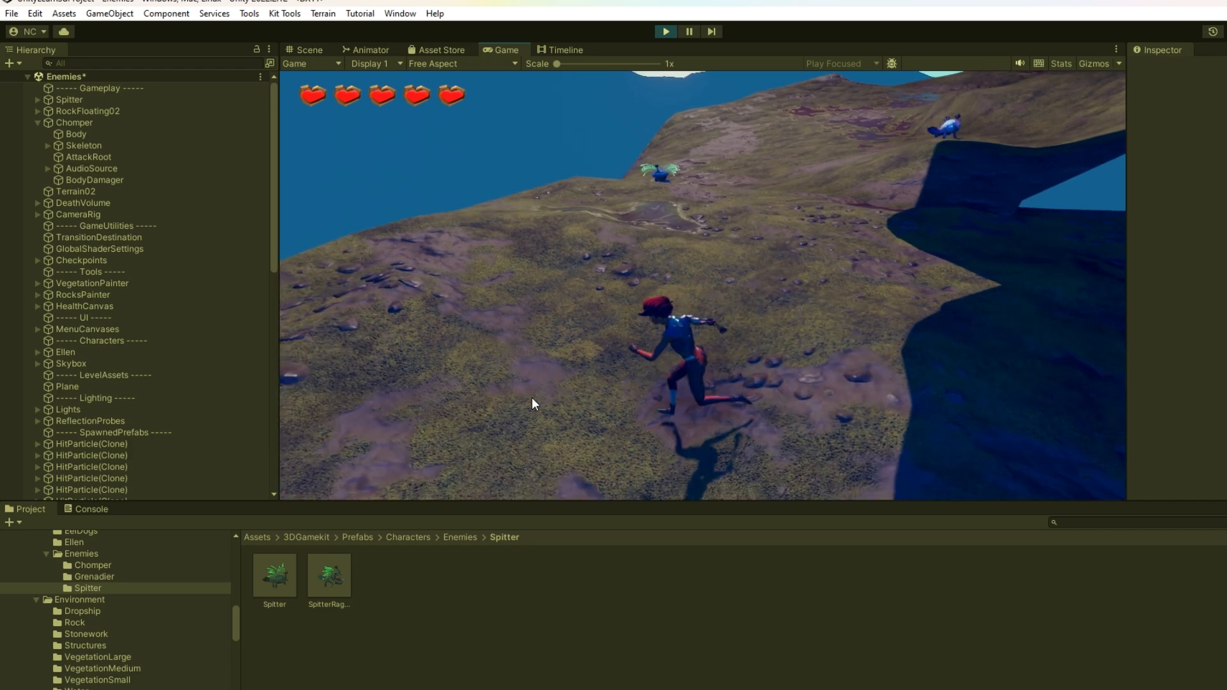
key("w")
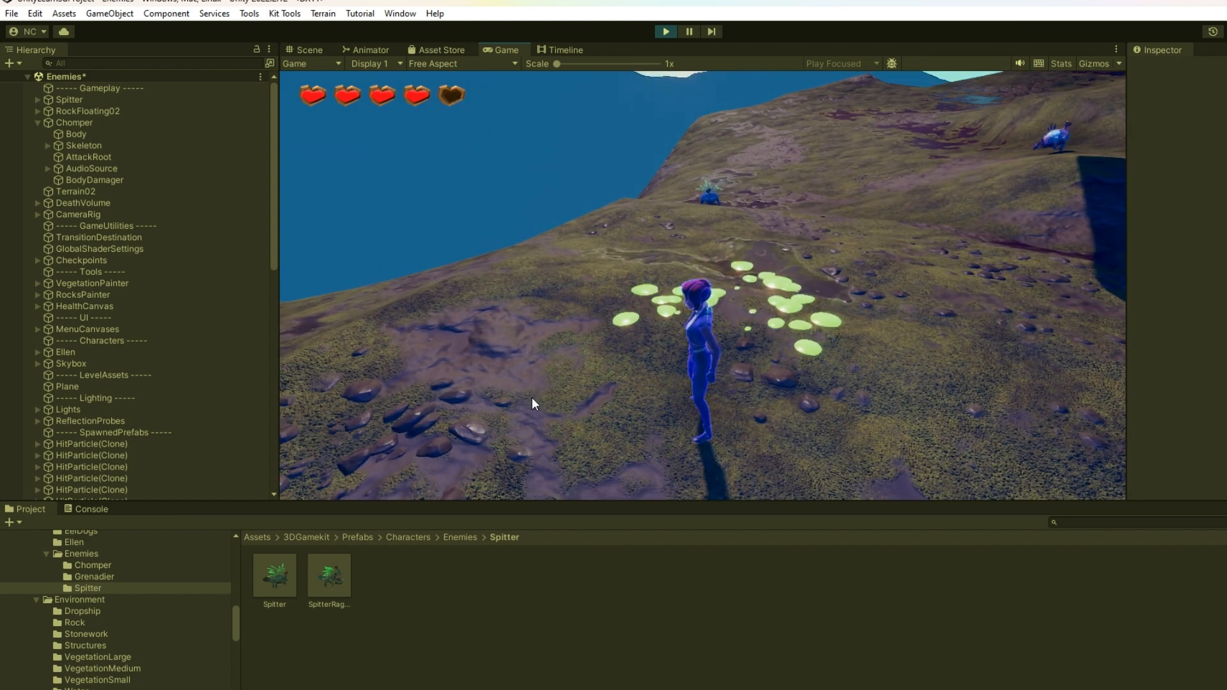
key("w")
key("a")
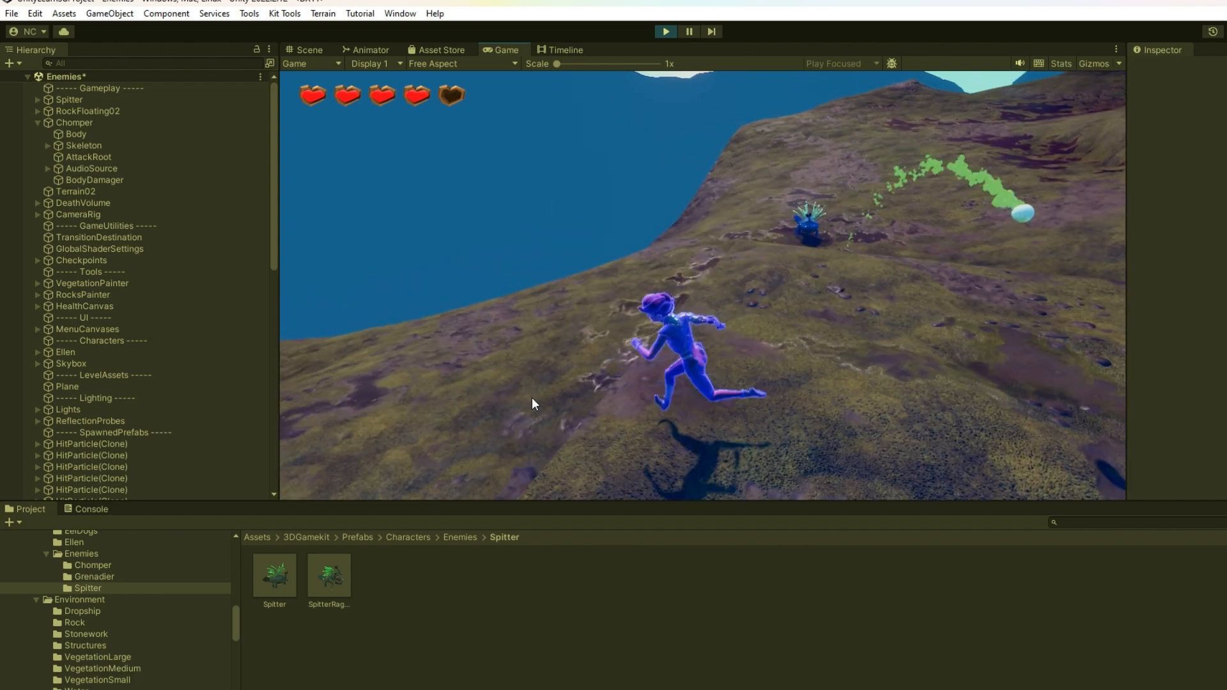
Run Ellen from side to side in front of the Spitter to dodge its projectiles.
key("w")
key("d")
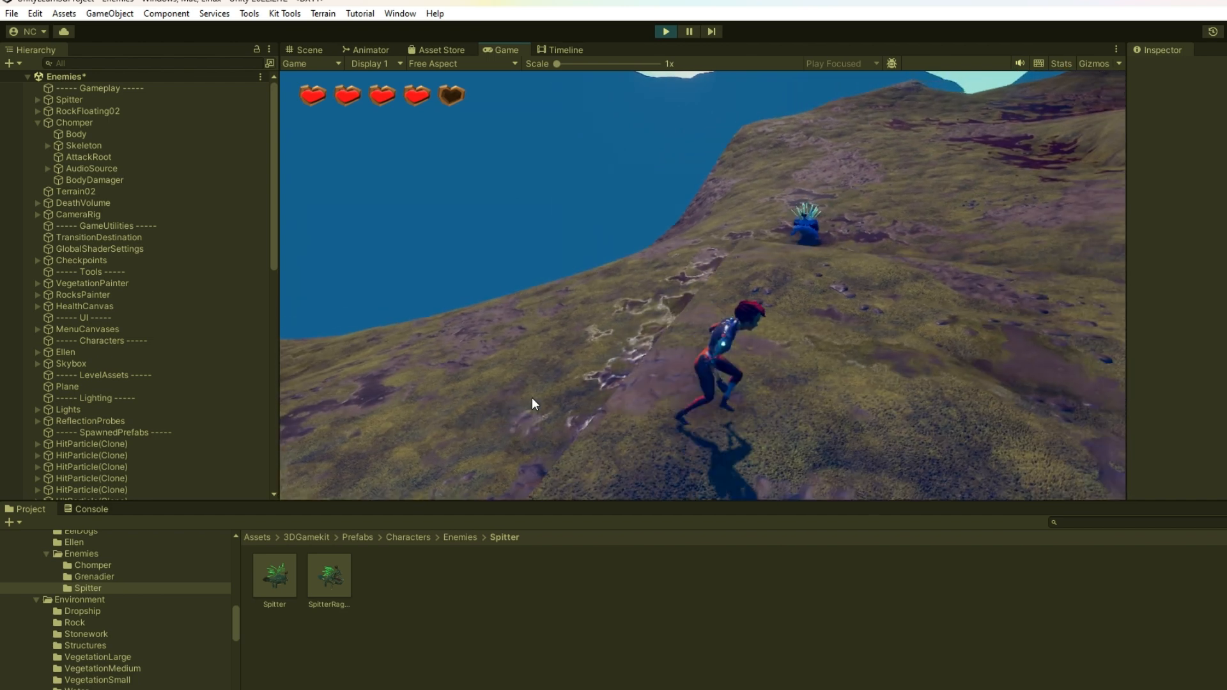
key("d")
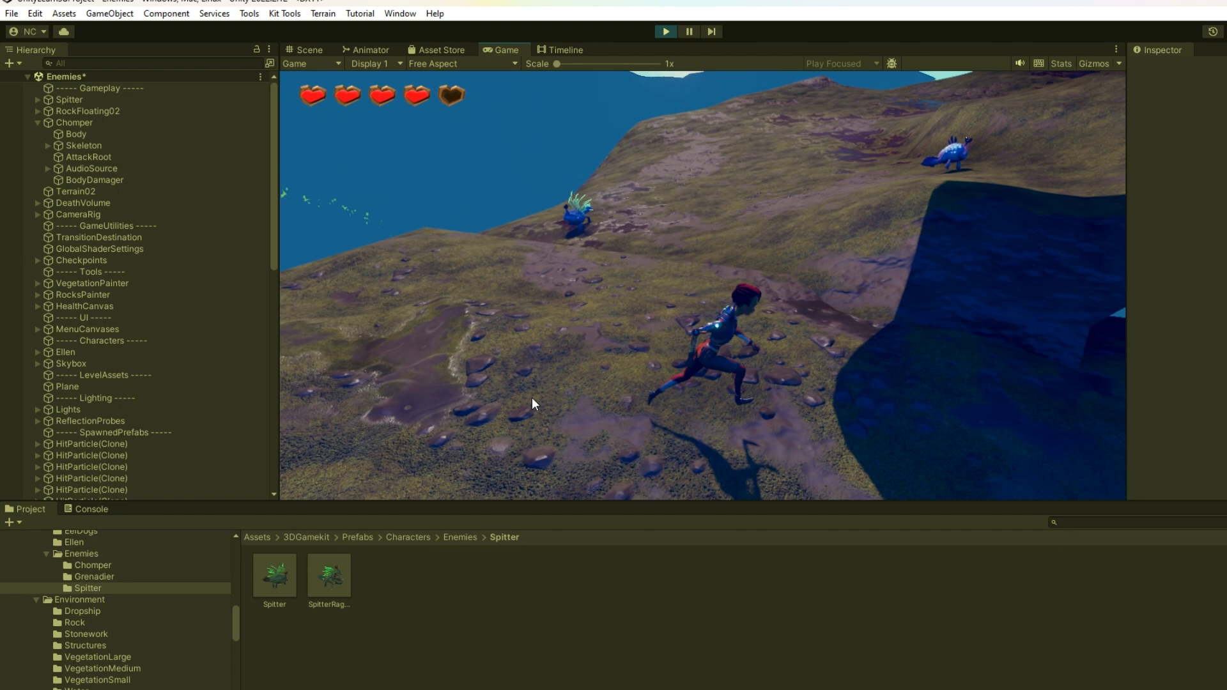
key("a")
key("s")
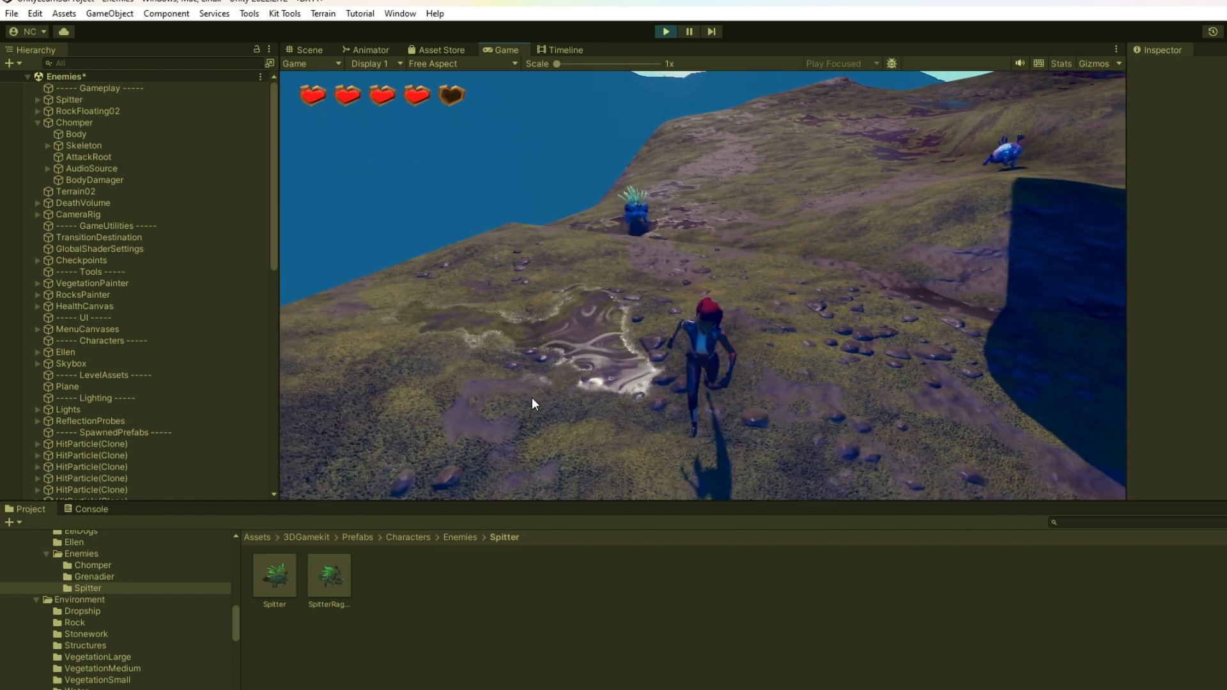
Run and jump Ellen away from the Spitter and across the hills of Terrain02.
key("d")
key("w")
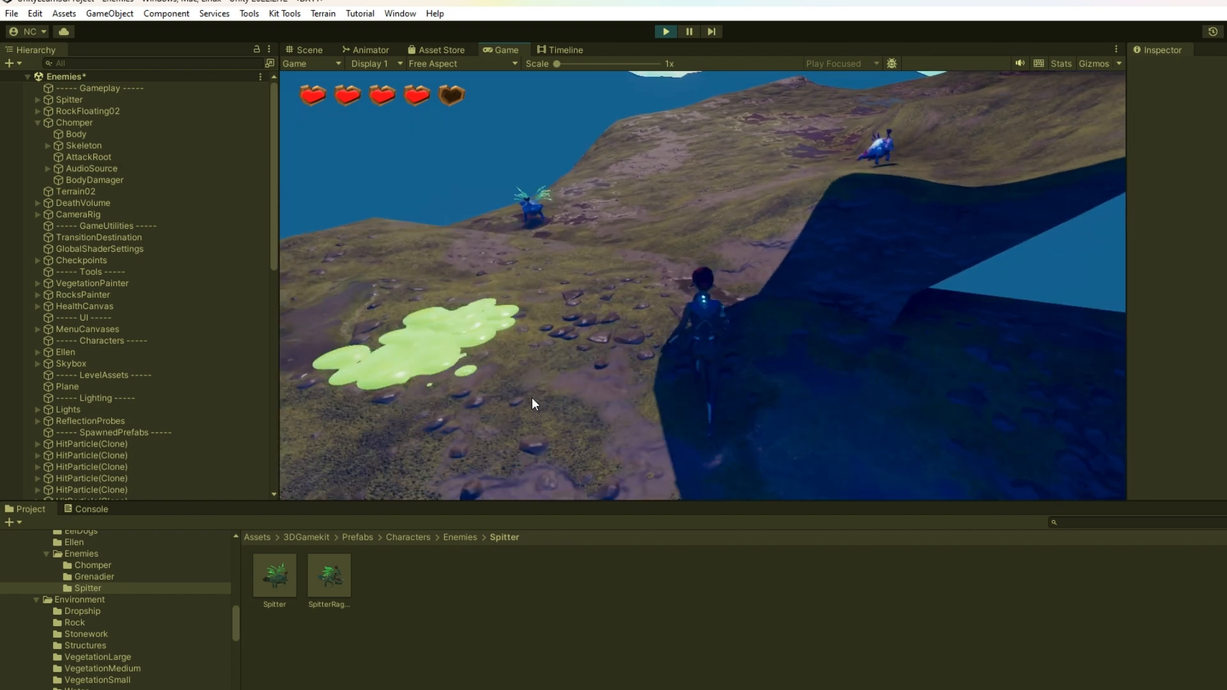
key("space")
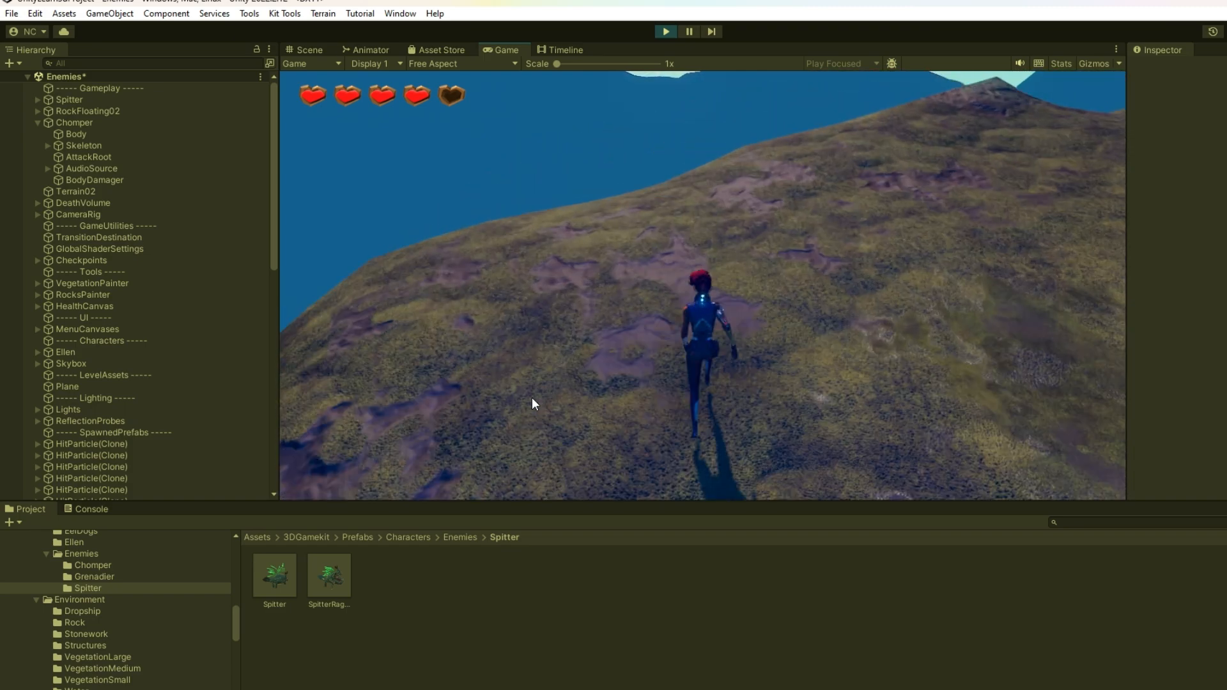
key("d")
key("d")
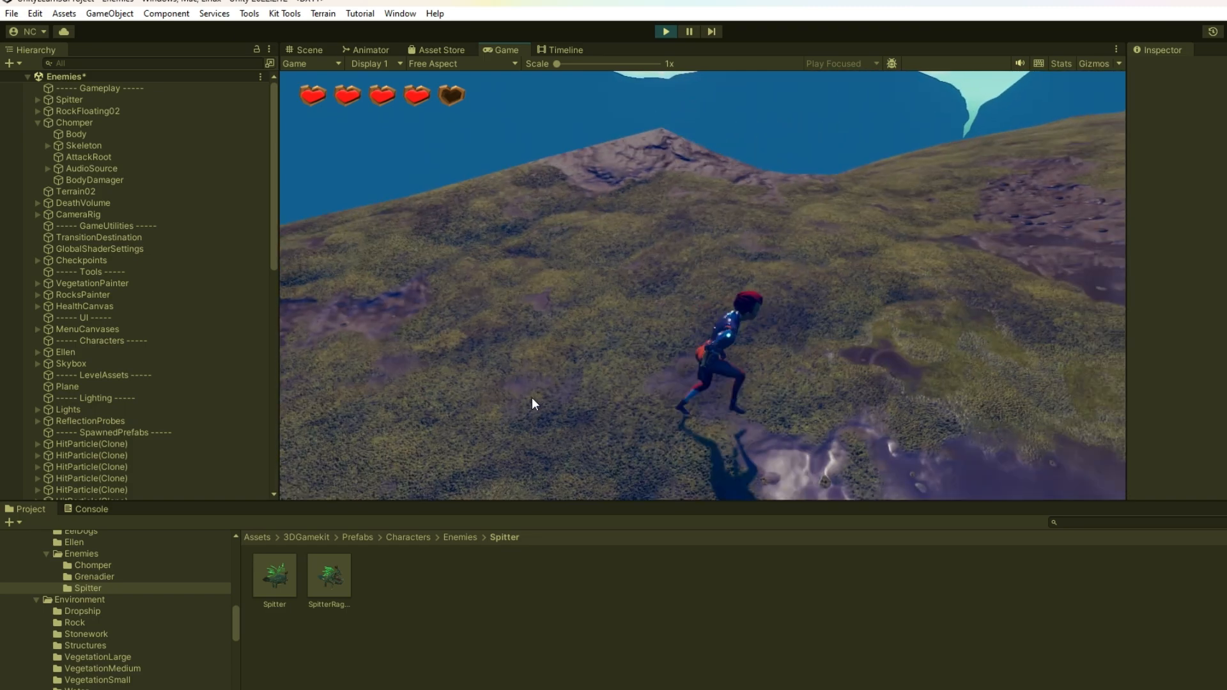
Attack the Chomper with Ellen's staff until it is defeated.
left_click(701, 286)
left_click(702, 285)
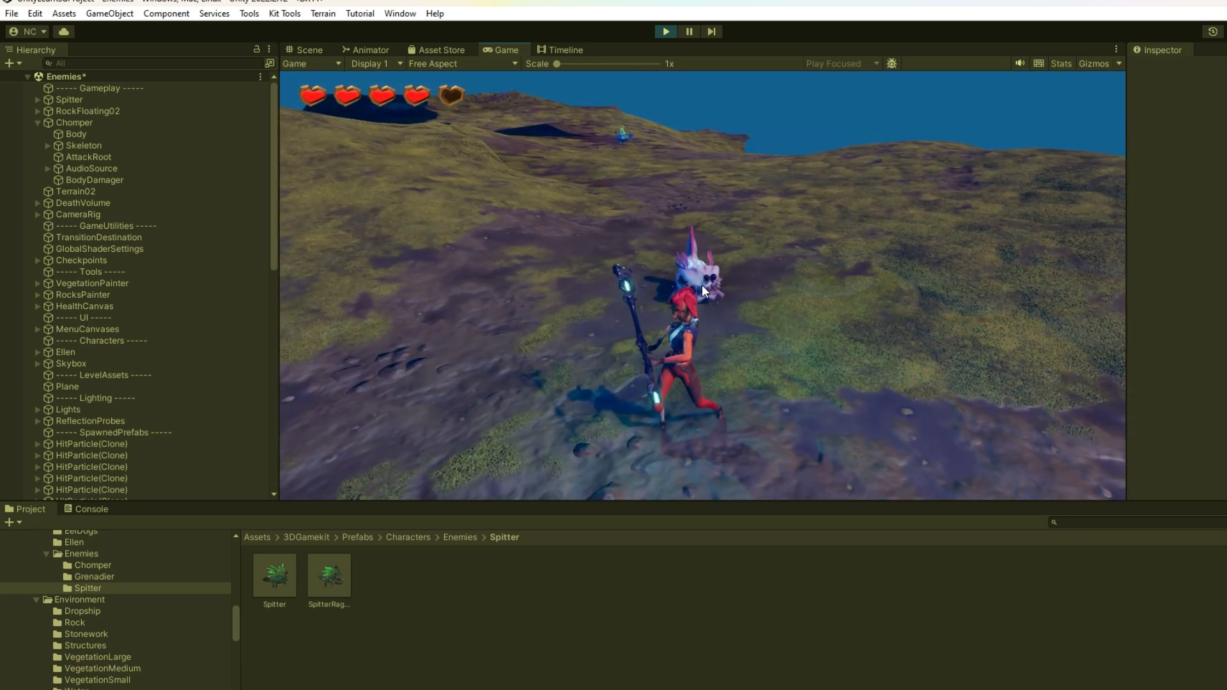
left_click(702, 285)
left_click(702, 286)
left_click(702, 286)
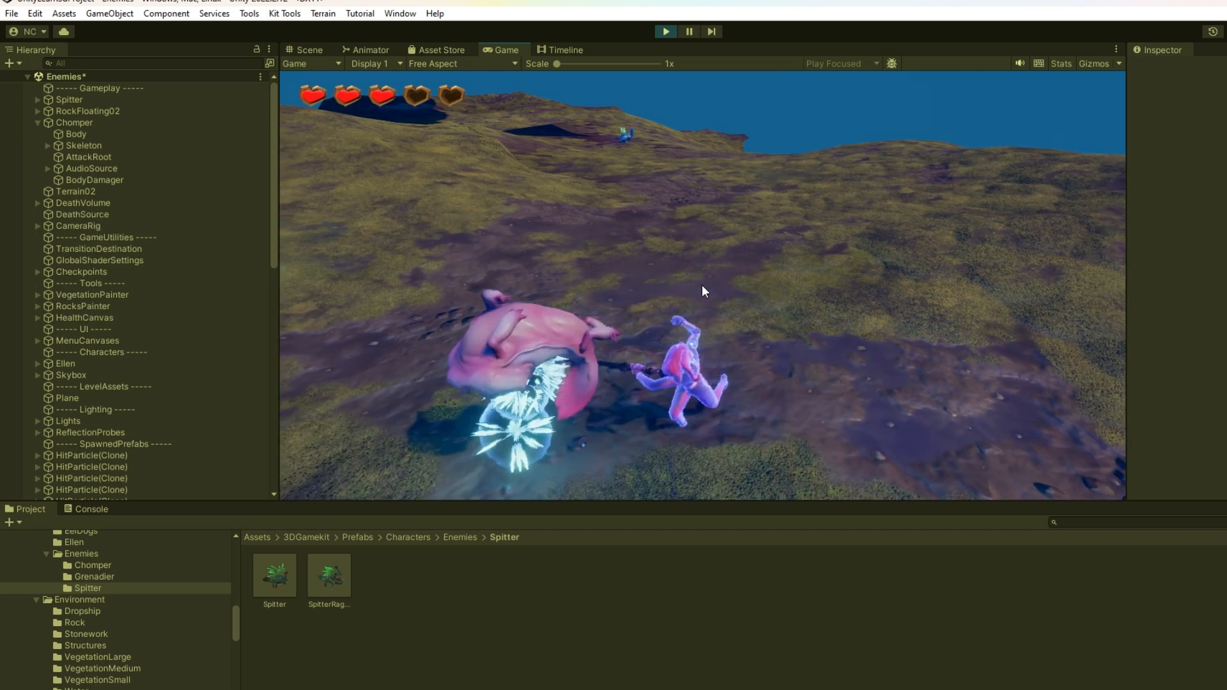
left_click(702, 285)
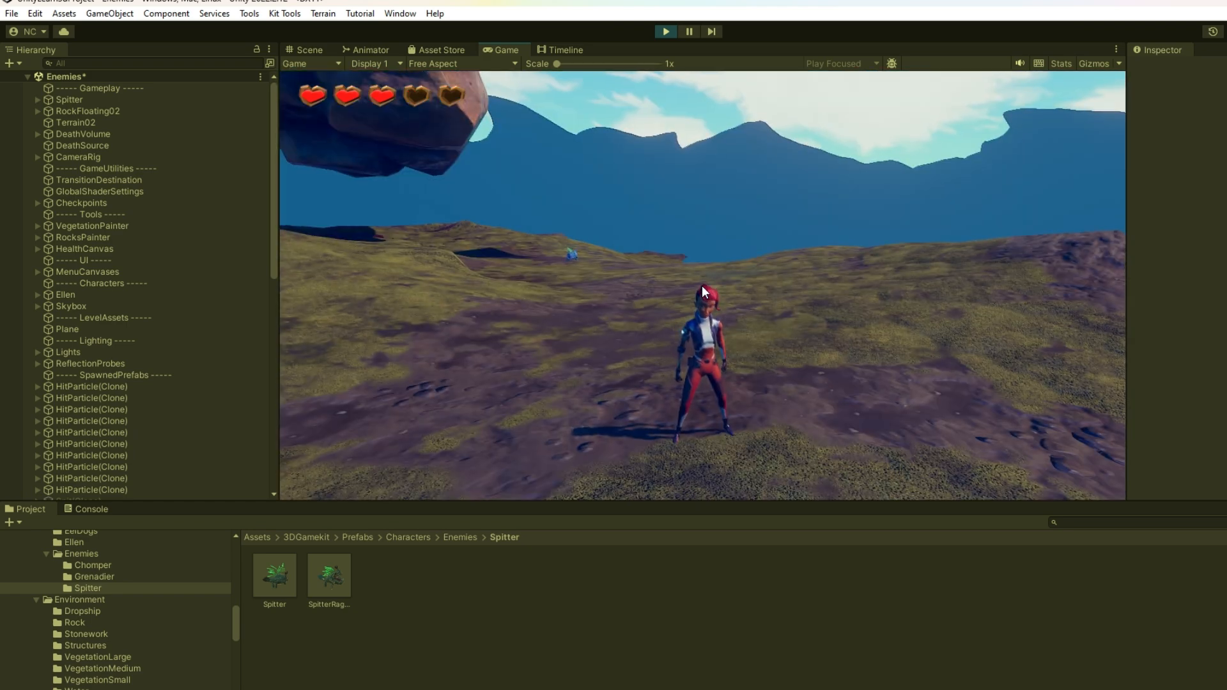
Run Ellen across the terrain toward the Spitter and pause the game.
key("w")
key("d")
key("a")
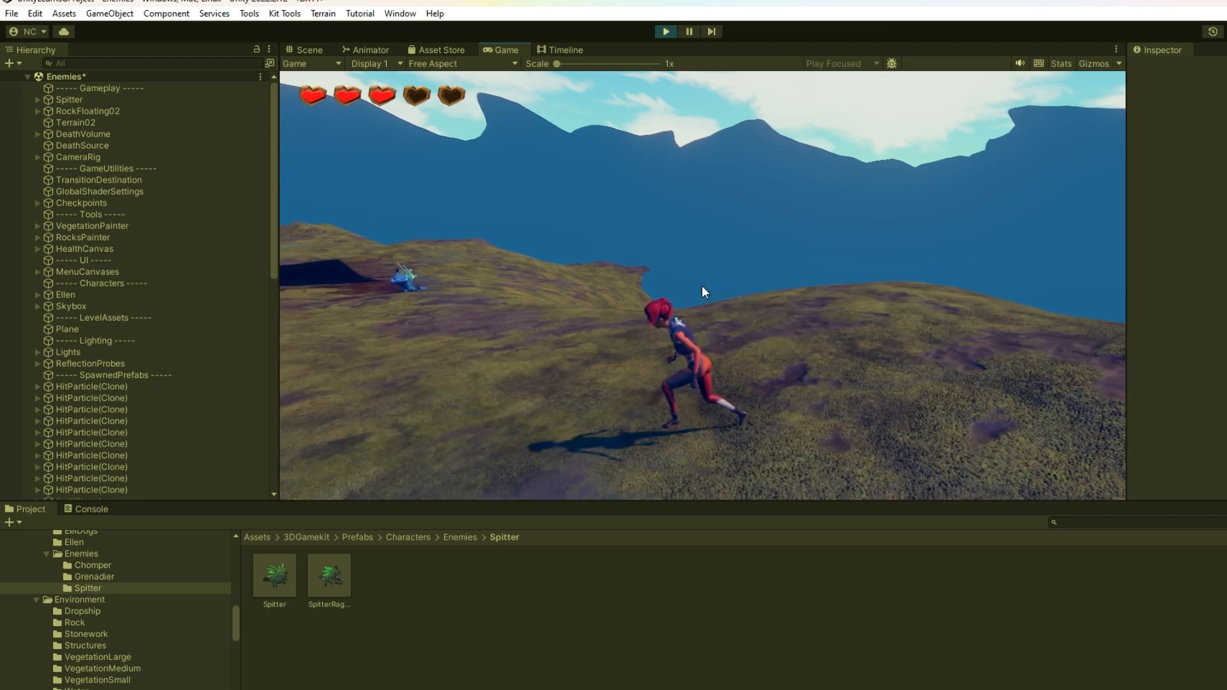
key("w")
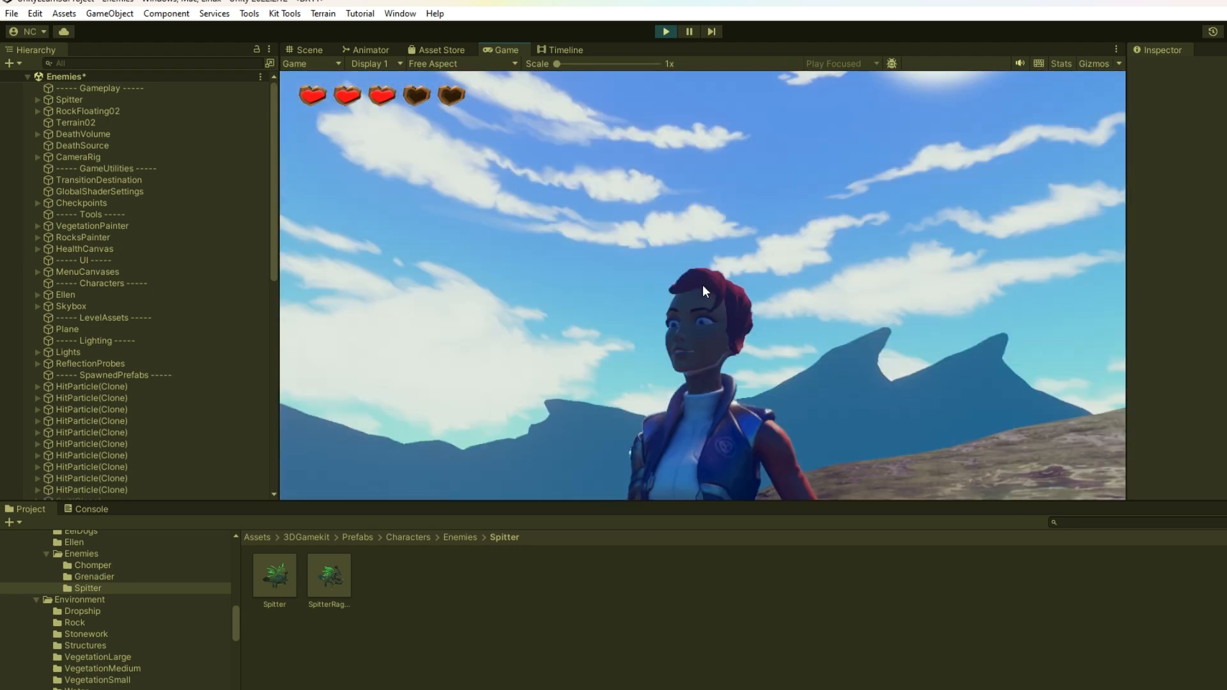
key("Escape")
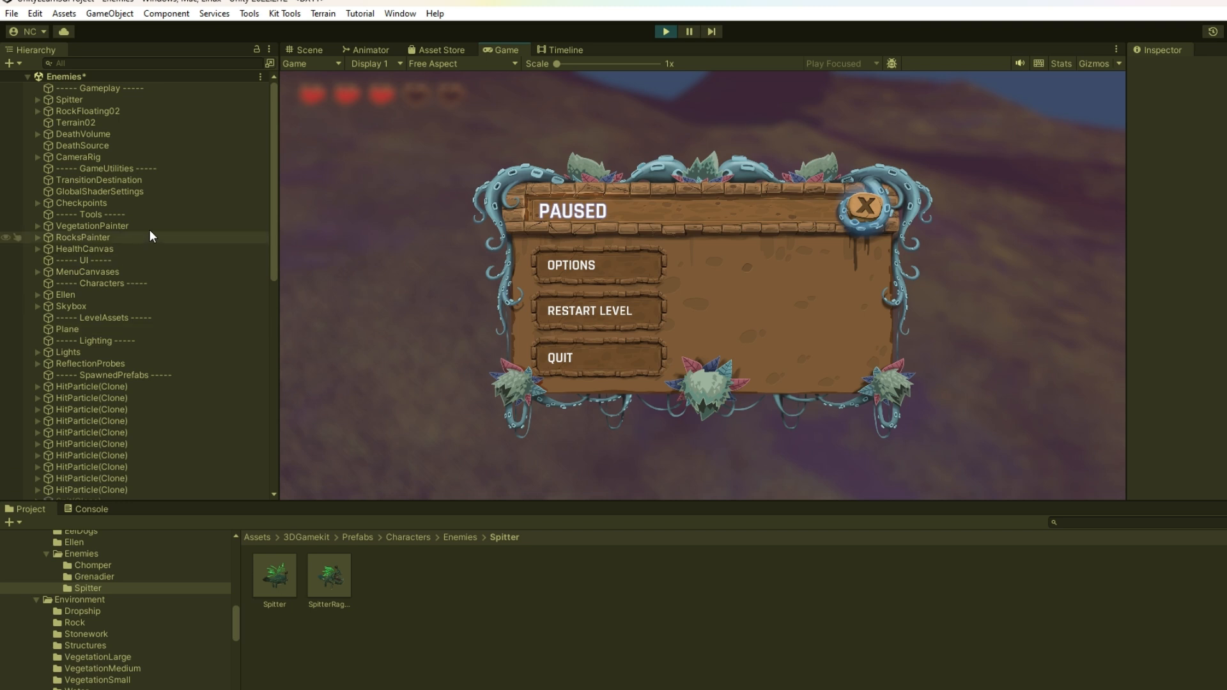
Inspect the Spitter's Enemy Controller, Nav Mesh Agent, Damageable and Box Collider components.
scroll(168, 383, "down", 3)
scroll(171, 384, "up", 3)
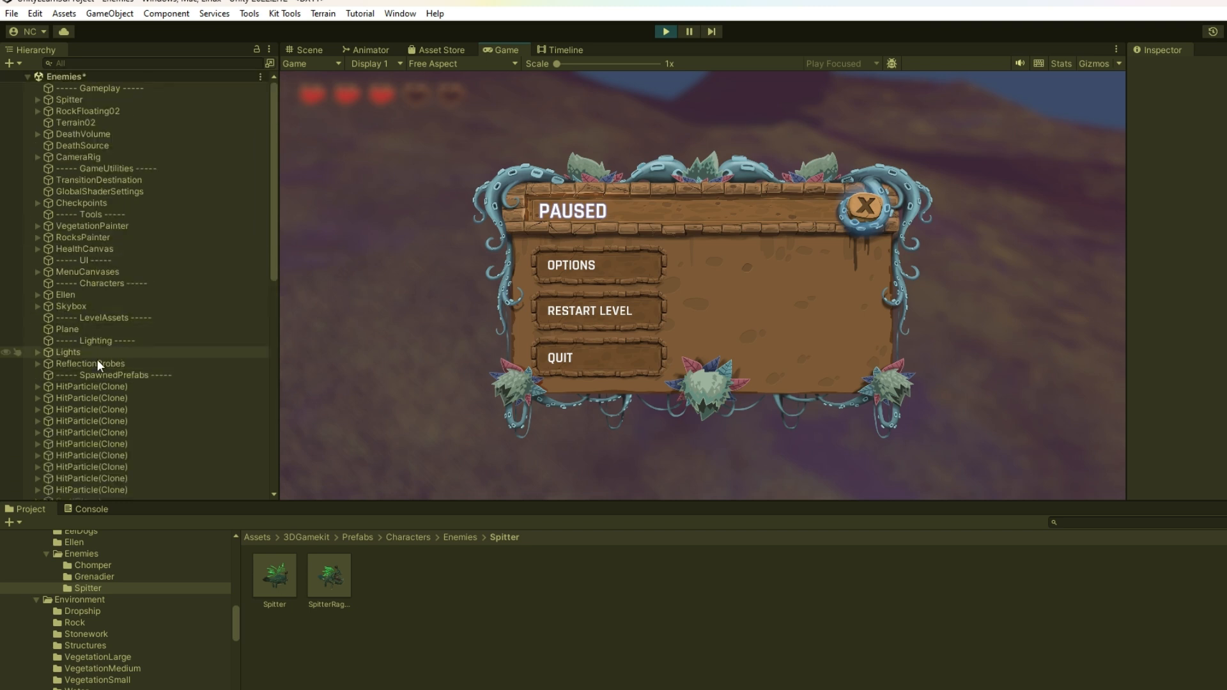
left_click(102, 101)
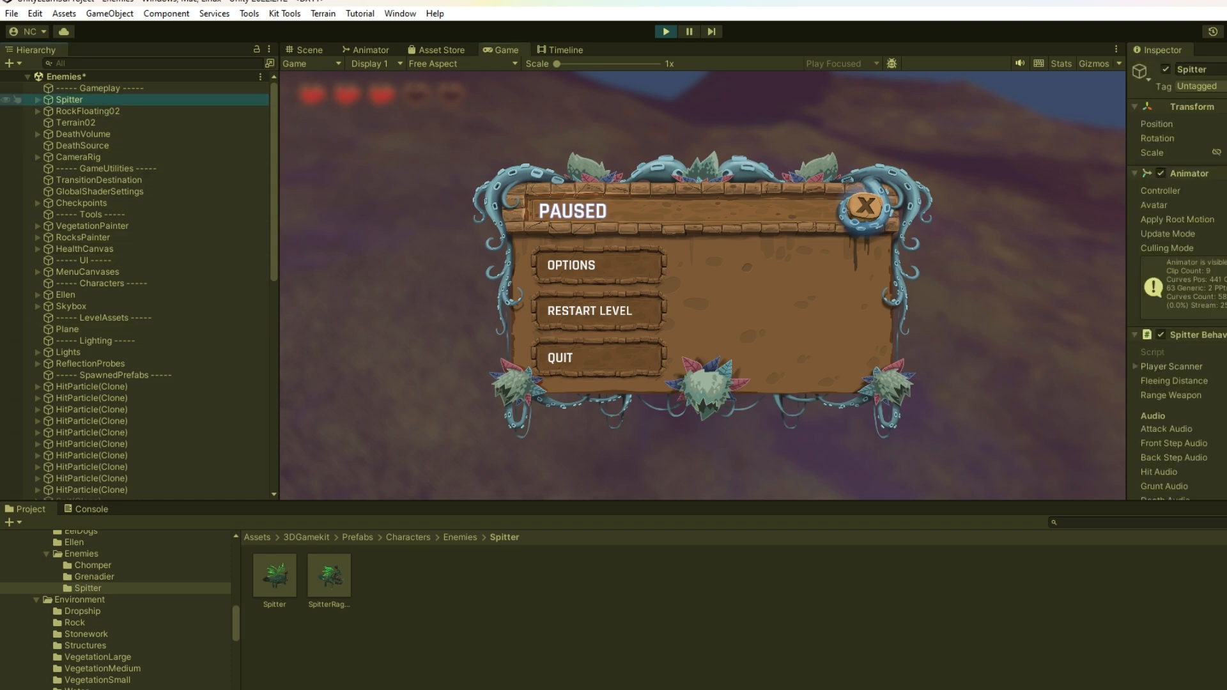
scroll(1160, 326, "down", 8)
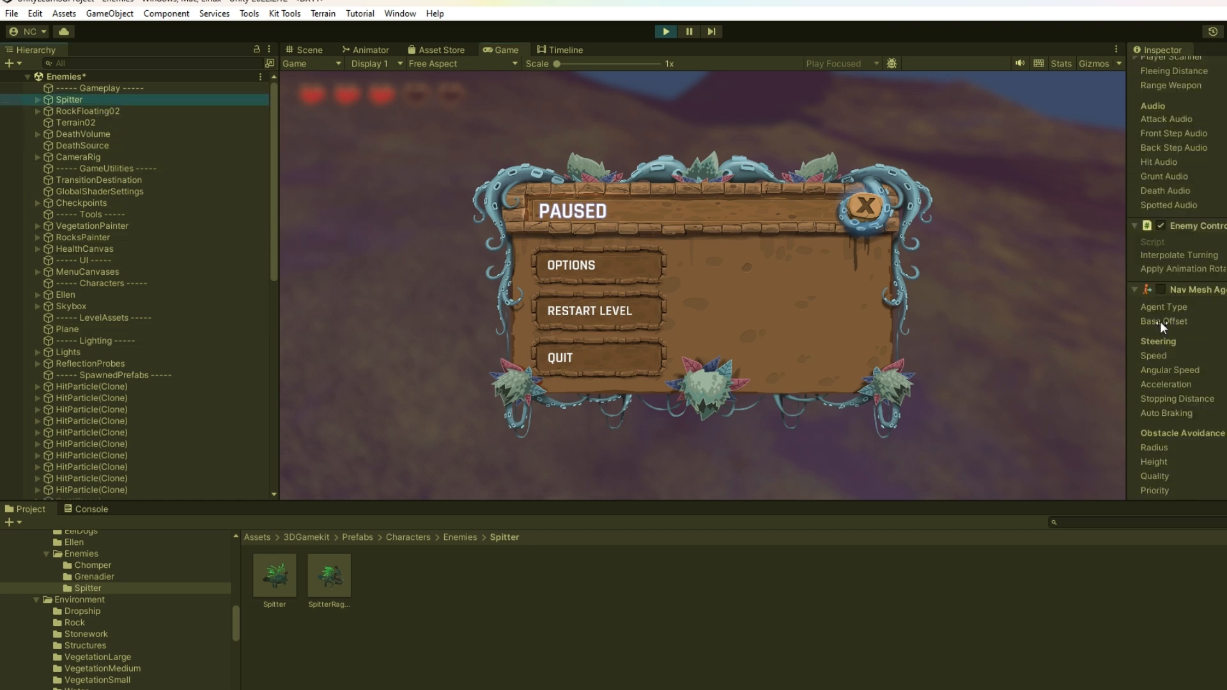
left_click(1163, 296)
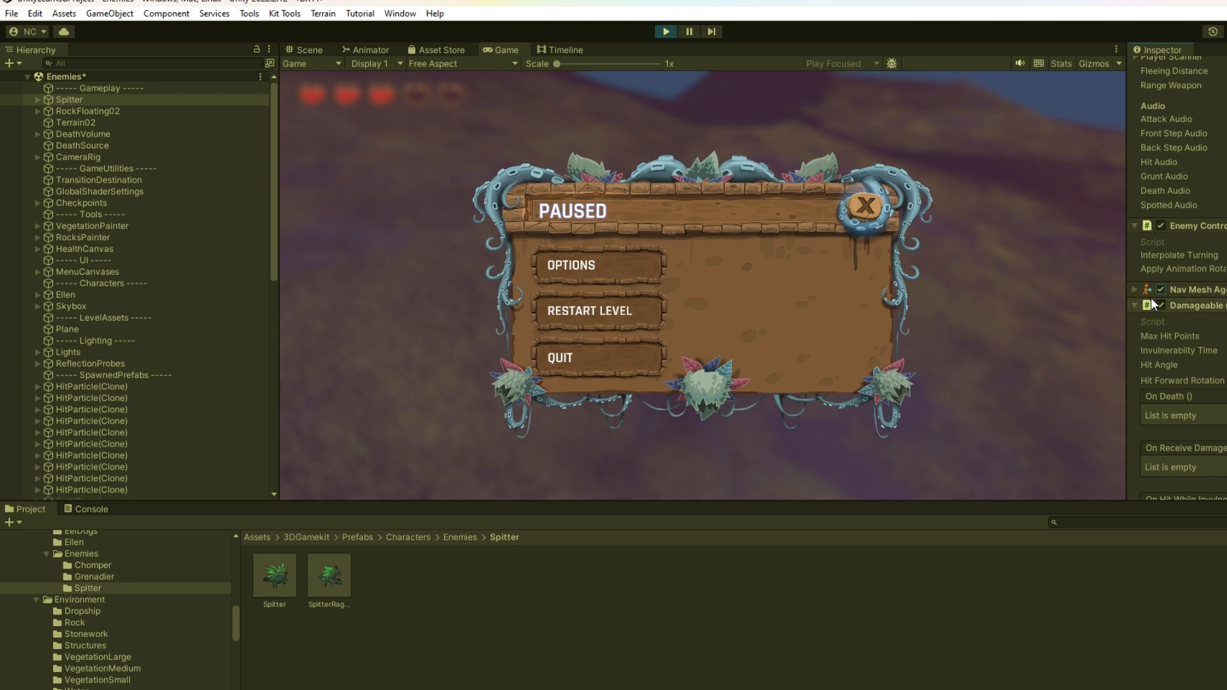
left_click(1136, 292)
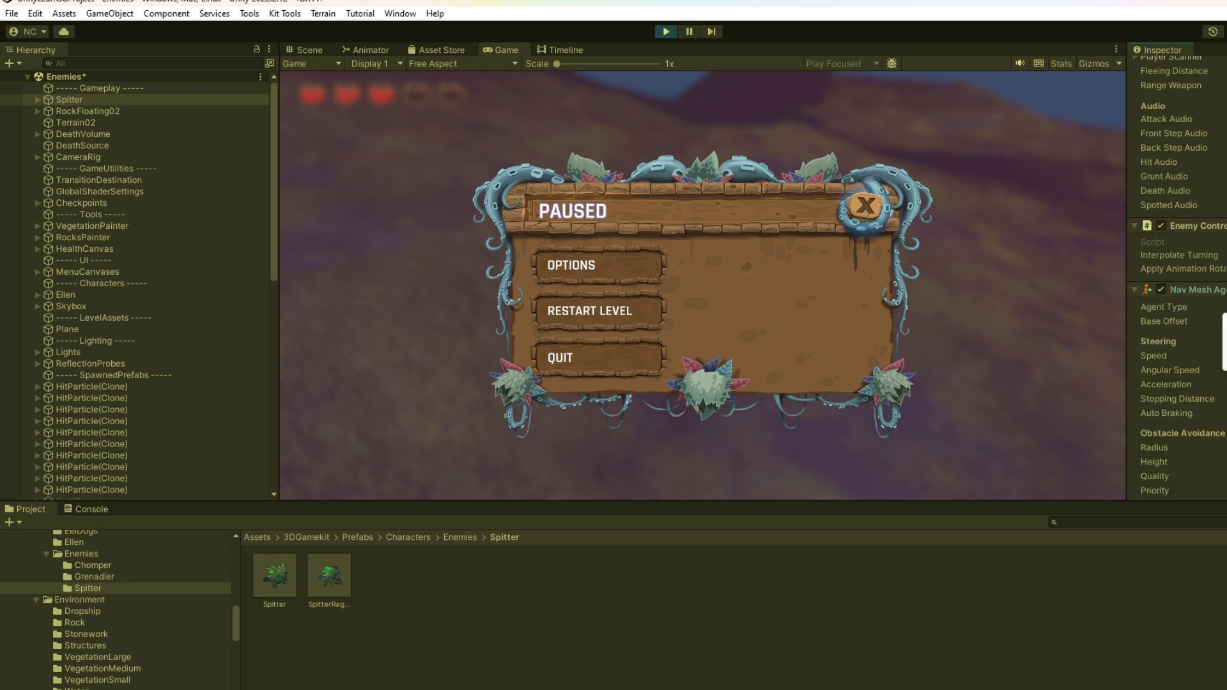
left_click(1196, 290)
scroll(1176, 275, "down", 8)
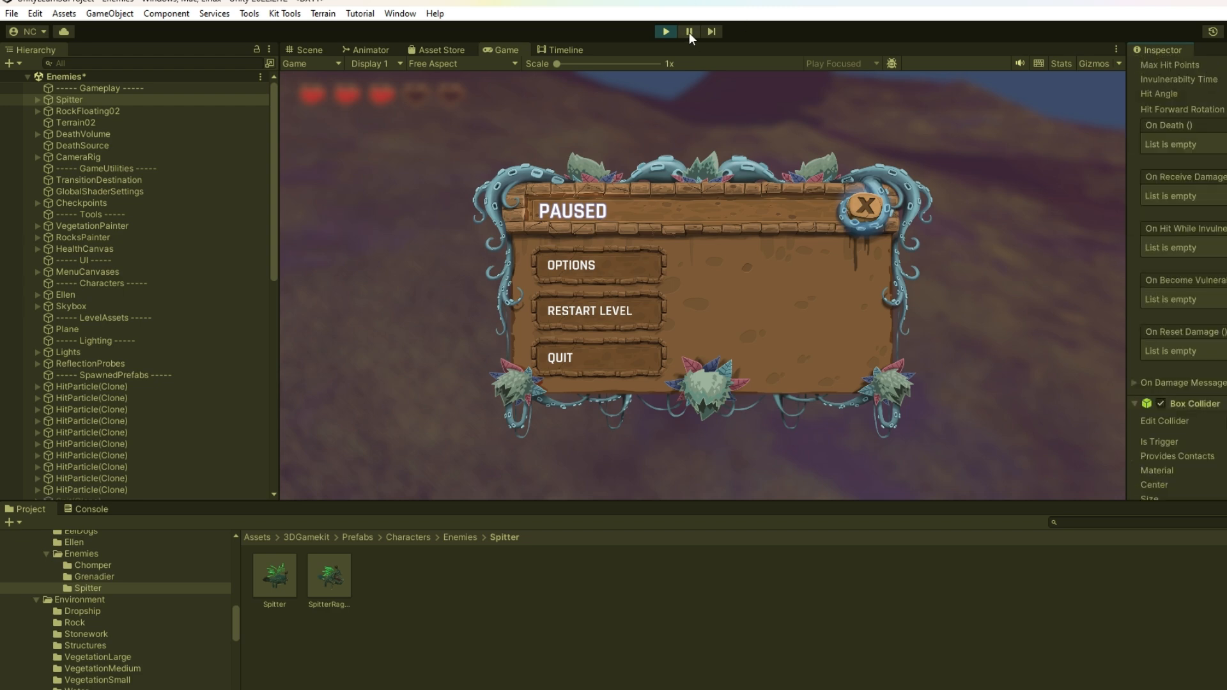
Stop play mode and switch the selection from the Spitter to Terrain02 with the Move tool active.
left_click(668, 30)
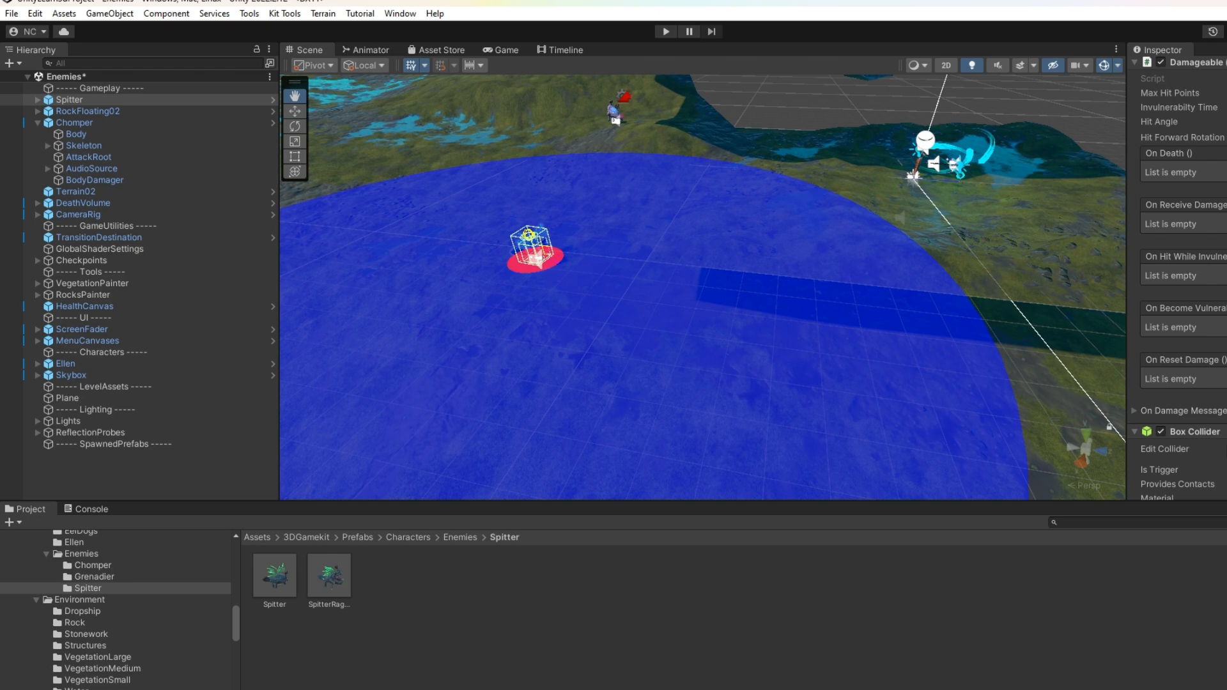
scroll(1176, 275, "up", 2)
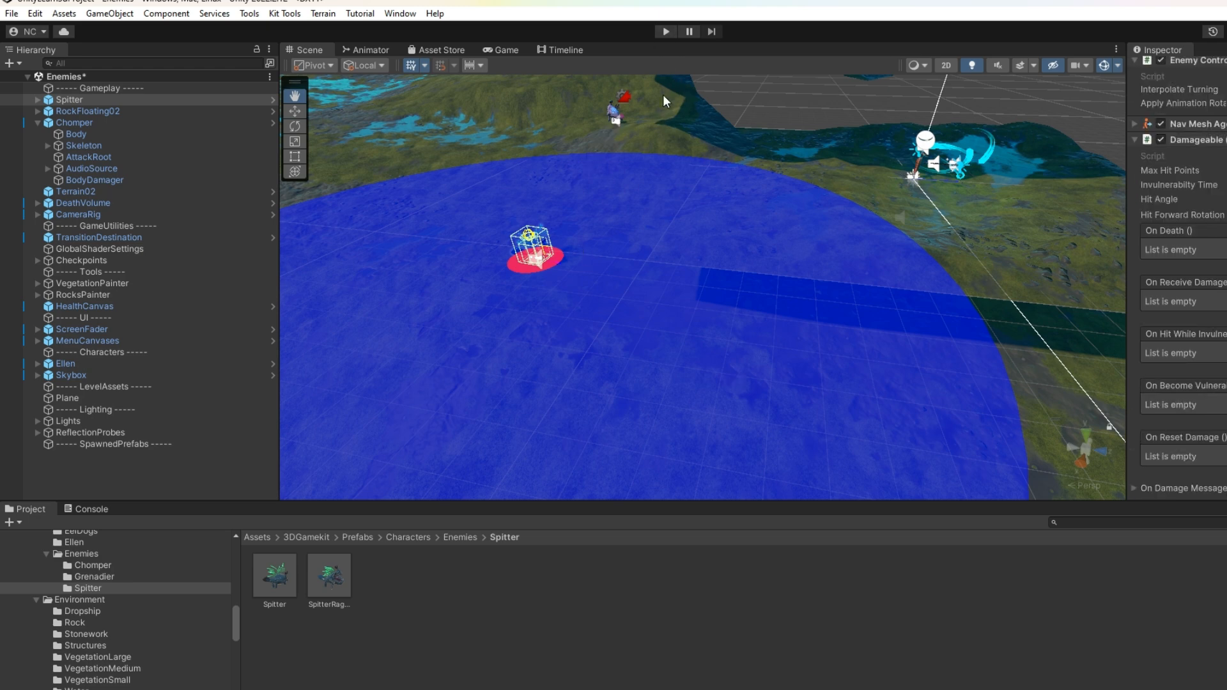
left_click_drag(649, 264, 704, 289)
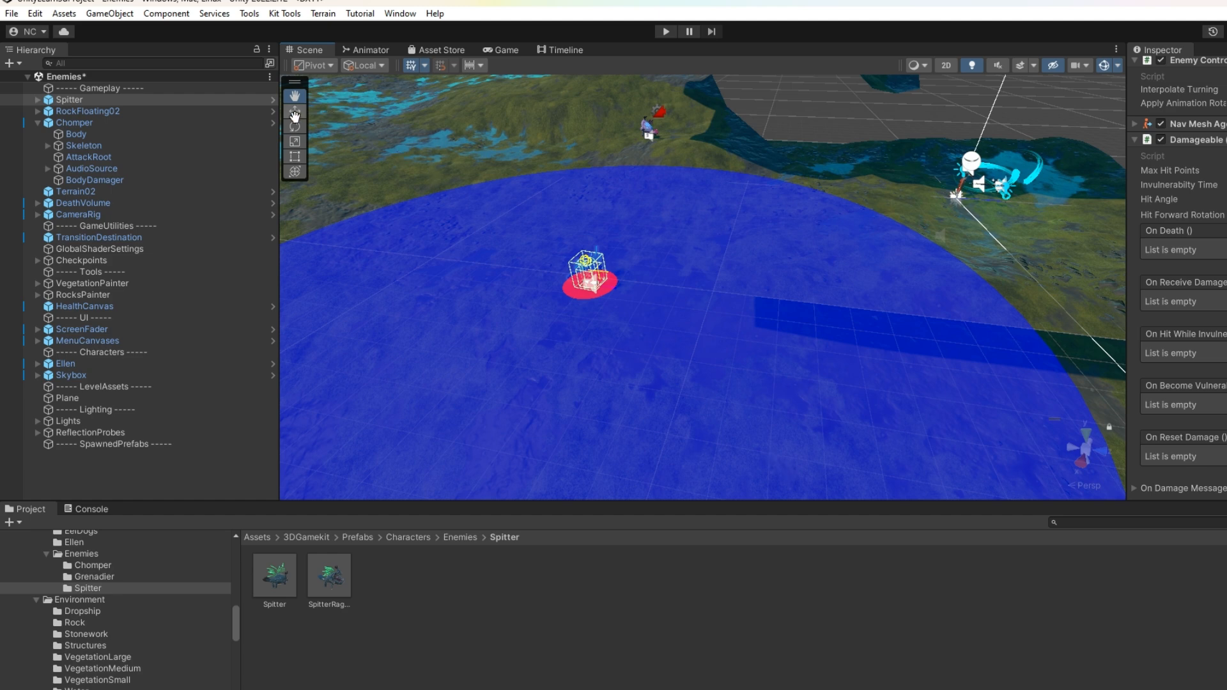
left_click(542, 285)
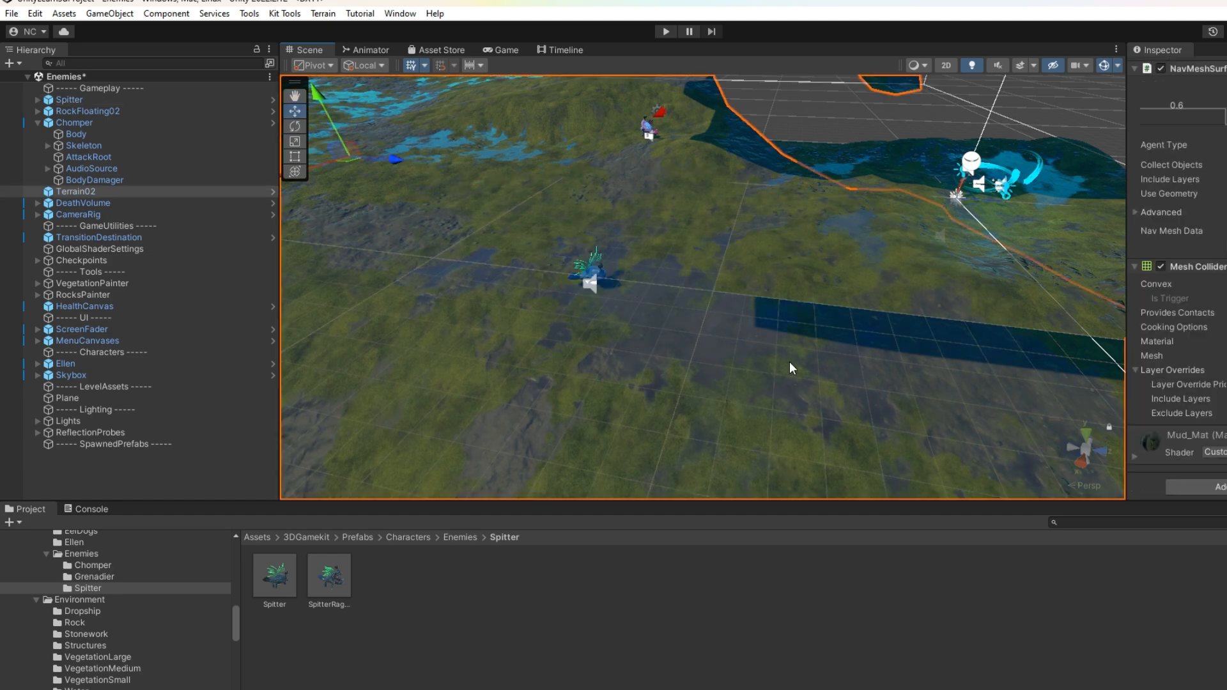
Open the Grenadier folder among the enemy prefabs and place a Grenadier on Terrain02 near the Spitter.
left_click(466, 545)
double_click(336, 585)
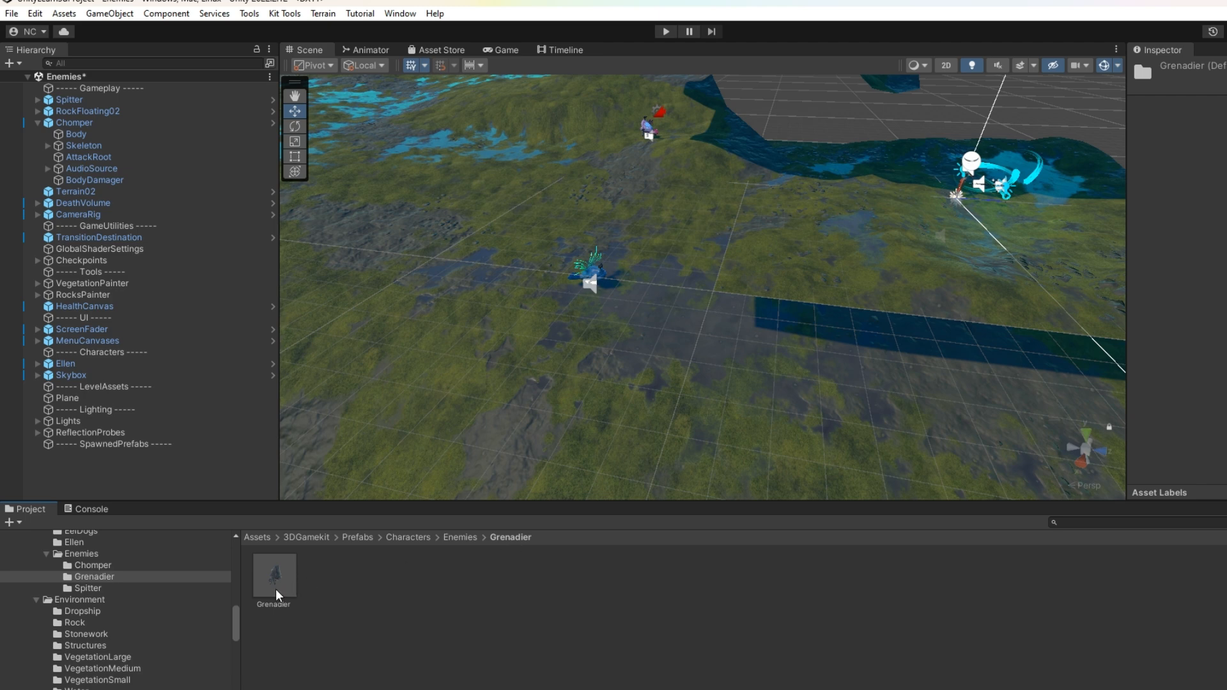
left_click_drag(402, 493, 440, 263)
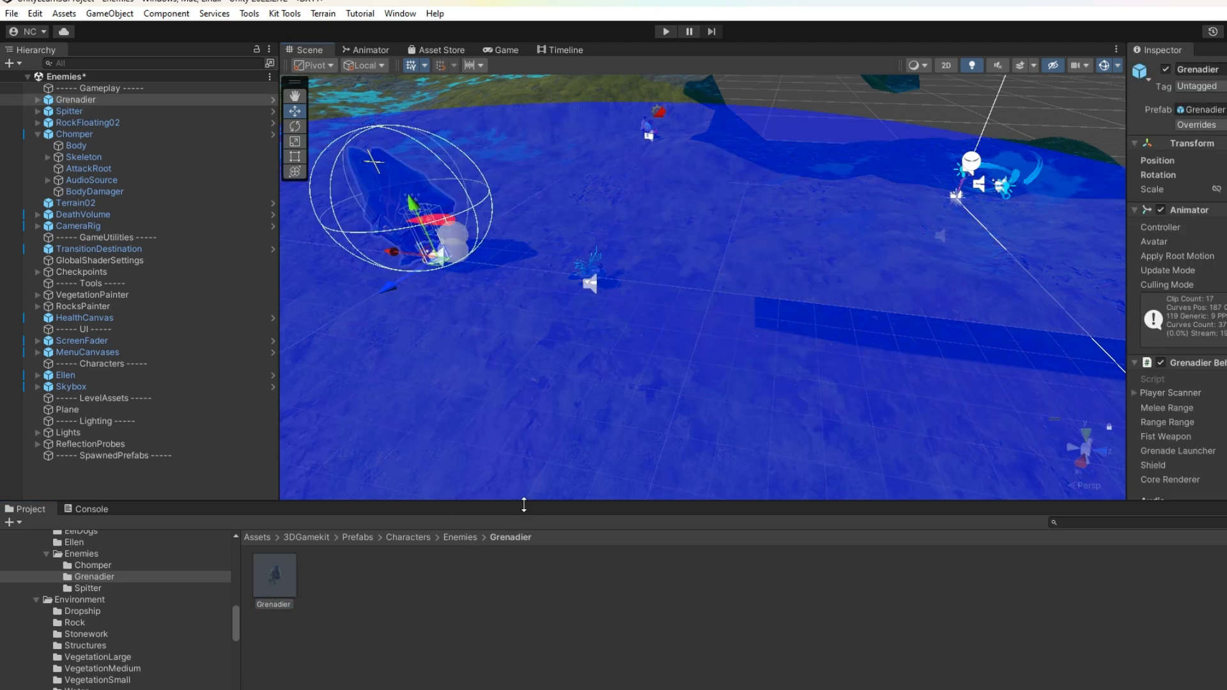
Move the Grenadier away from the Spitter to the far end of Terrain02, beyond the floating rock.
left_click(704, 404)
key("f")
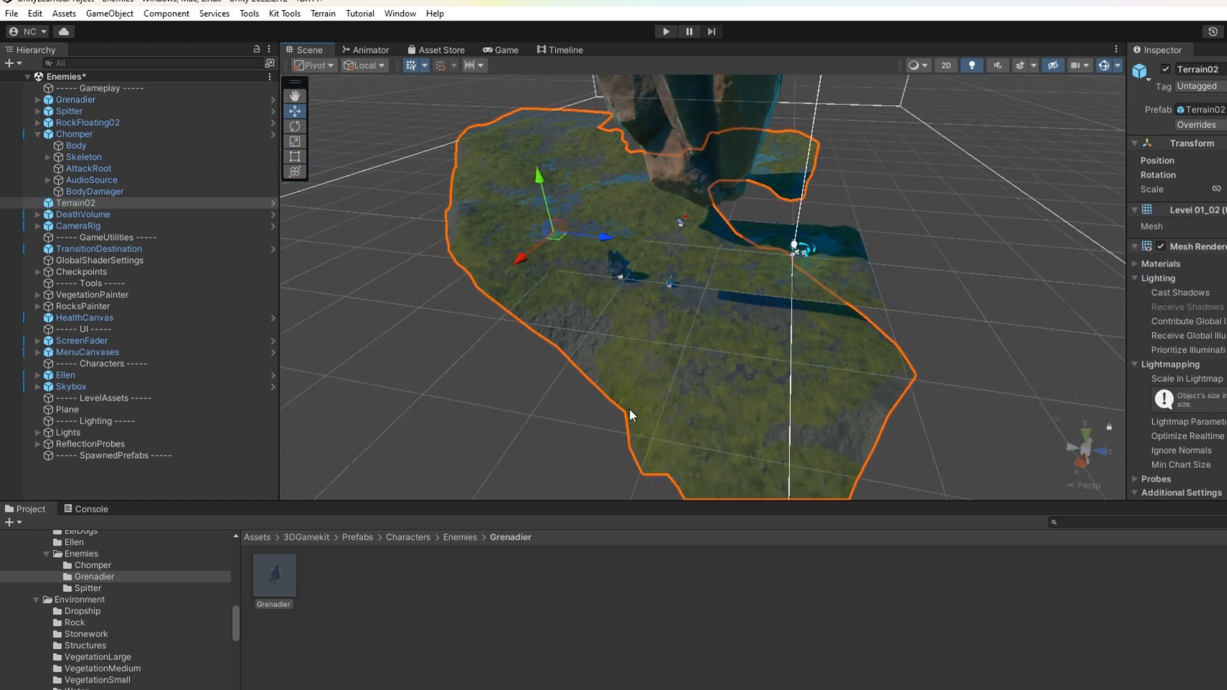
left_click(615, 273)
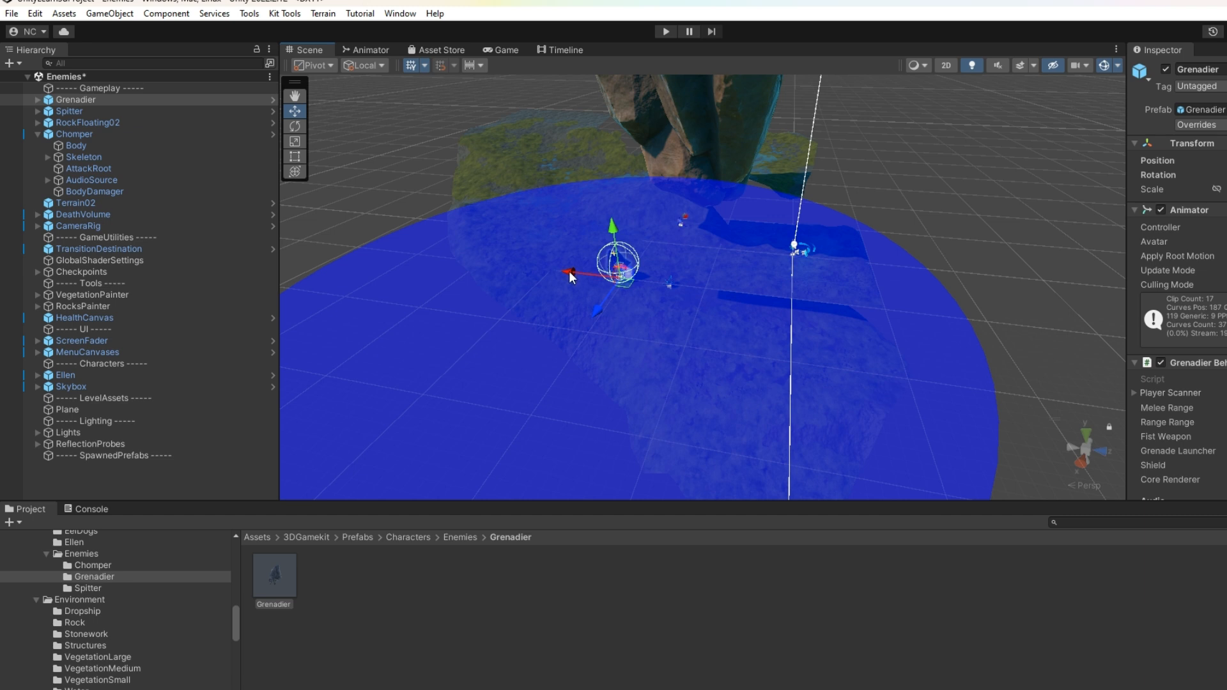
left_click_drag(569, 271, 539, 269)
left_click_drag(572, 307, 502, 94)
left_click_drag(521, 214, 534, 134)
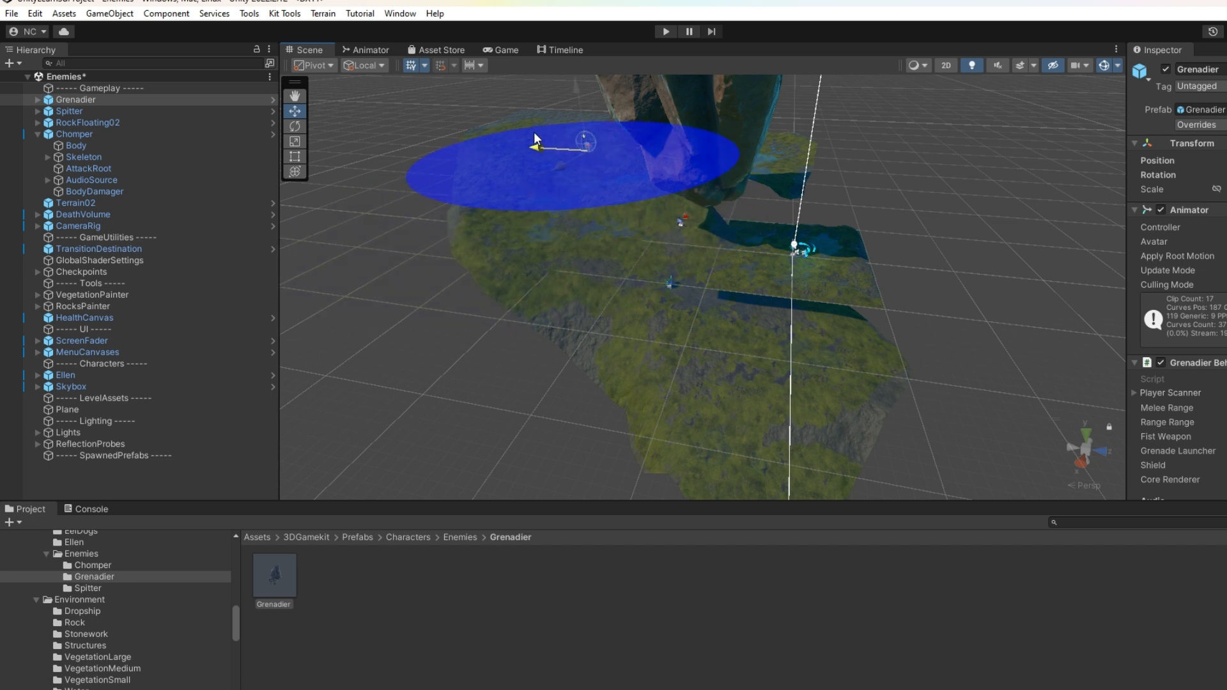
Compare the Grenadier's components with the Spitter's, checking which one has a Damageable component.
scroll(1178, 281, "down", 5)
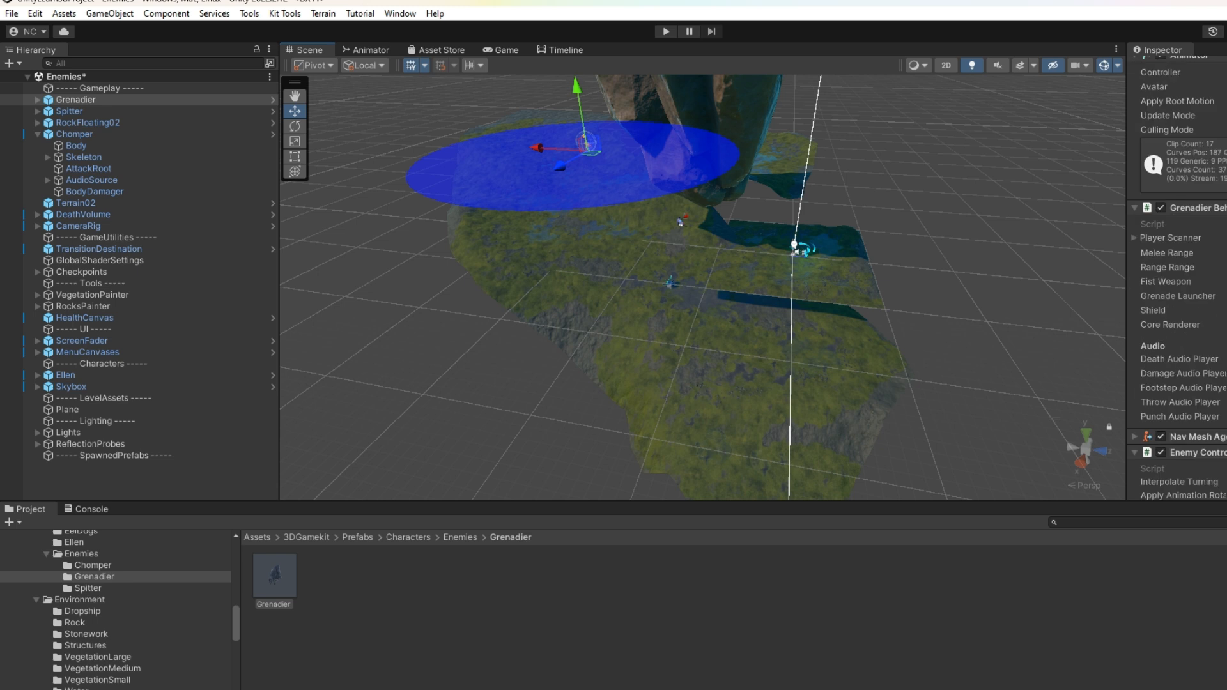
scroll(1177, 282, "down", 3)
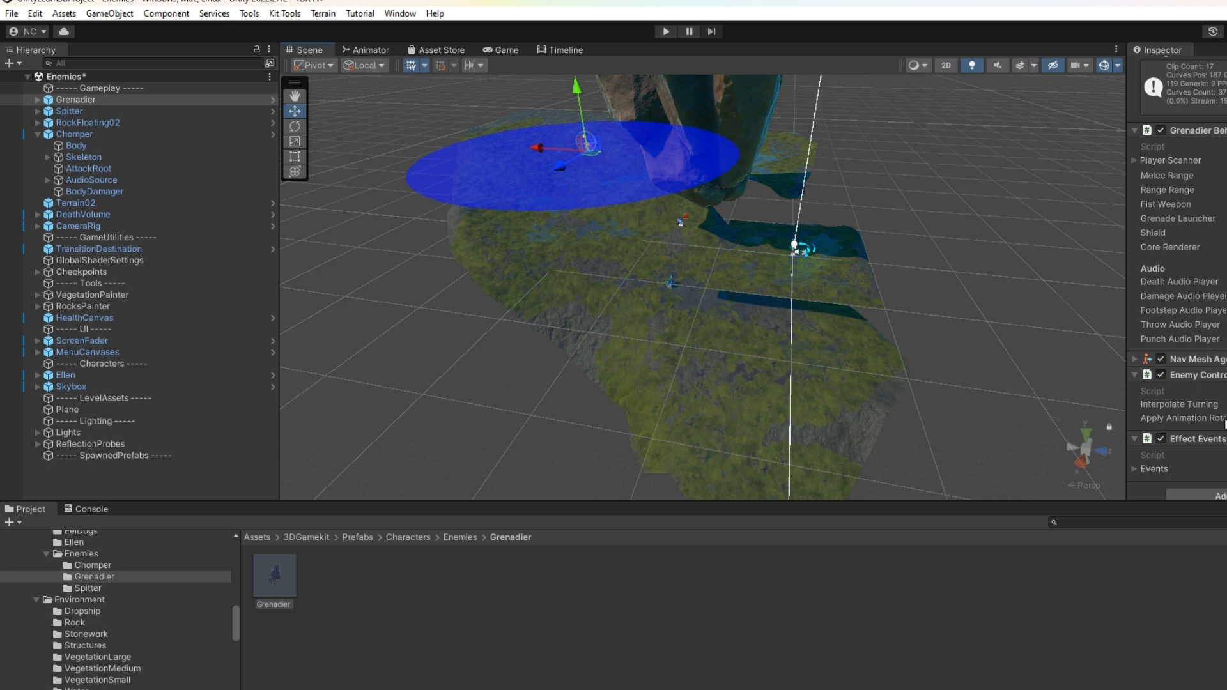
scroll(1225, 423, "up", 4)
scroll(1178, 278, "up", 4)
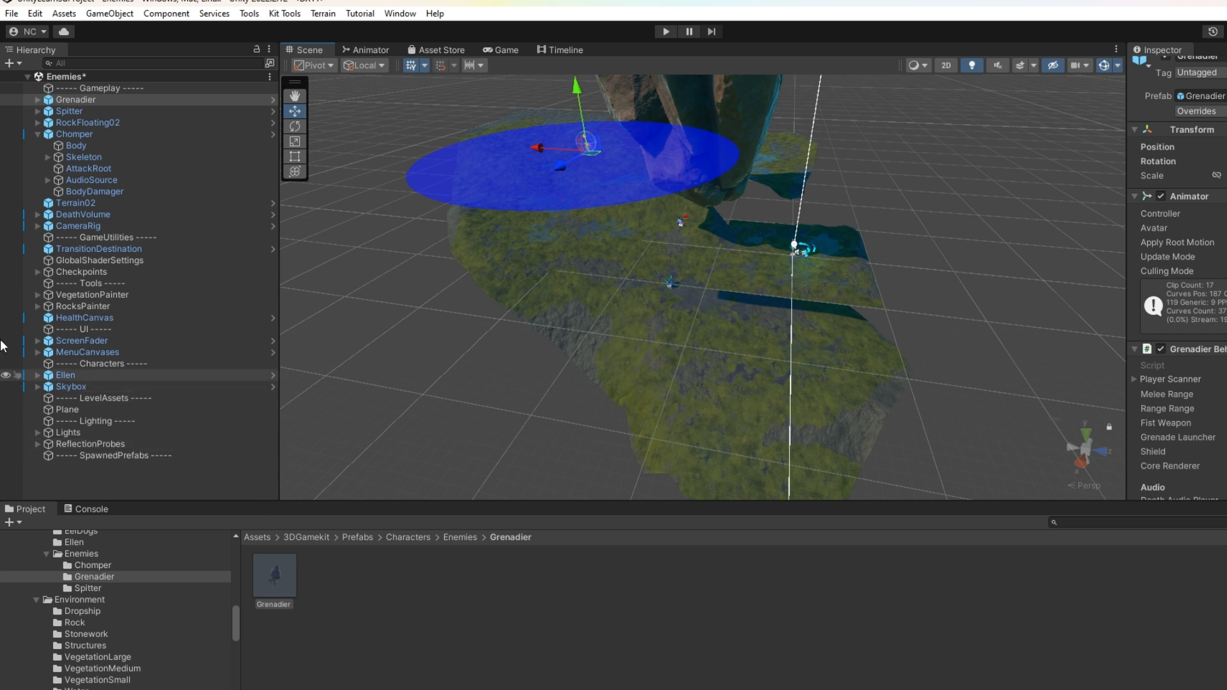
left_click(67, 111)
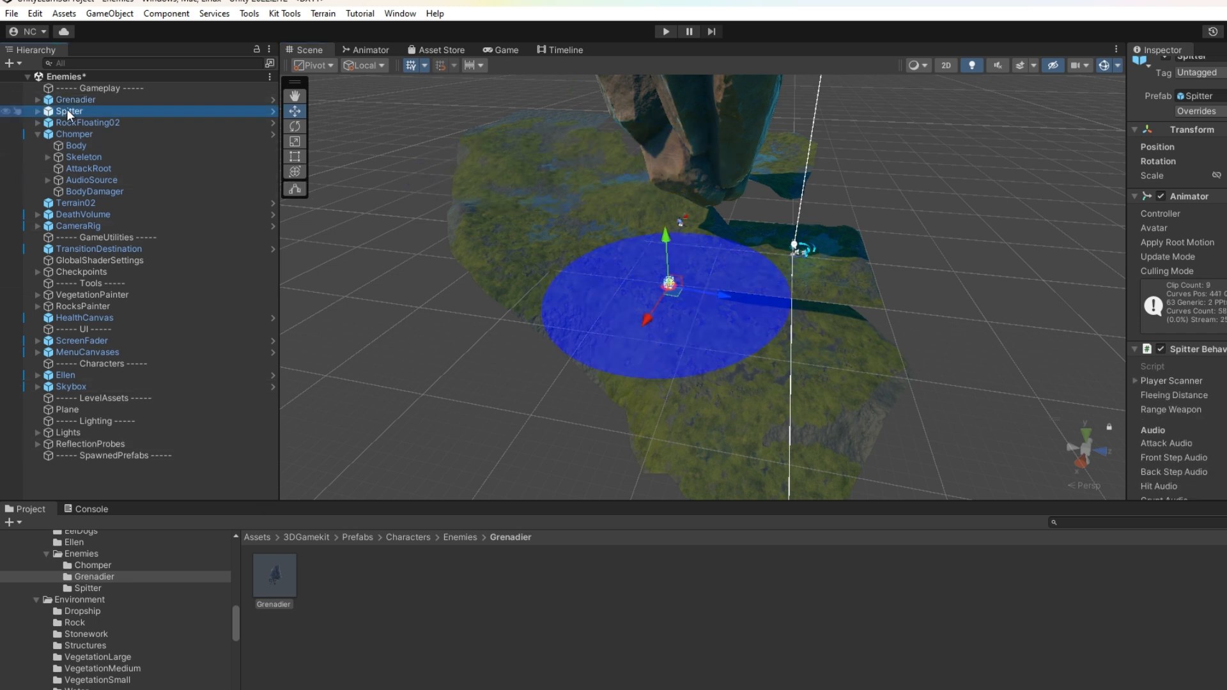
scroll(1177, 278, "down", 8)
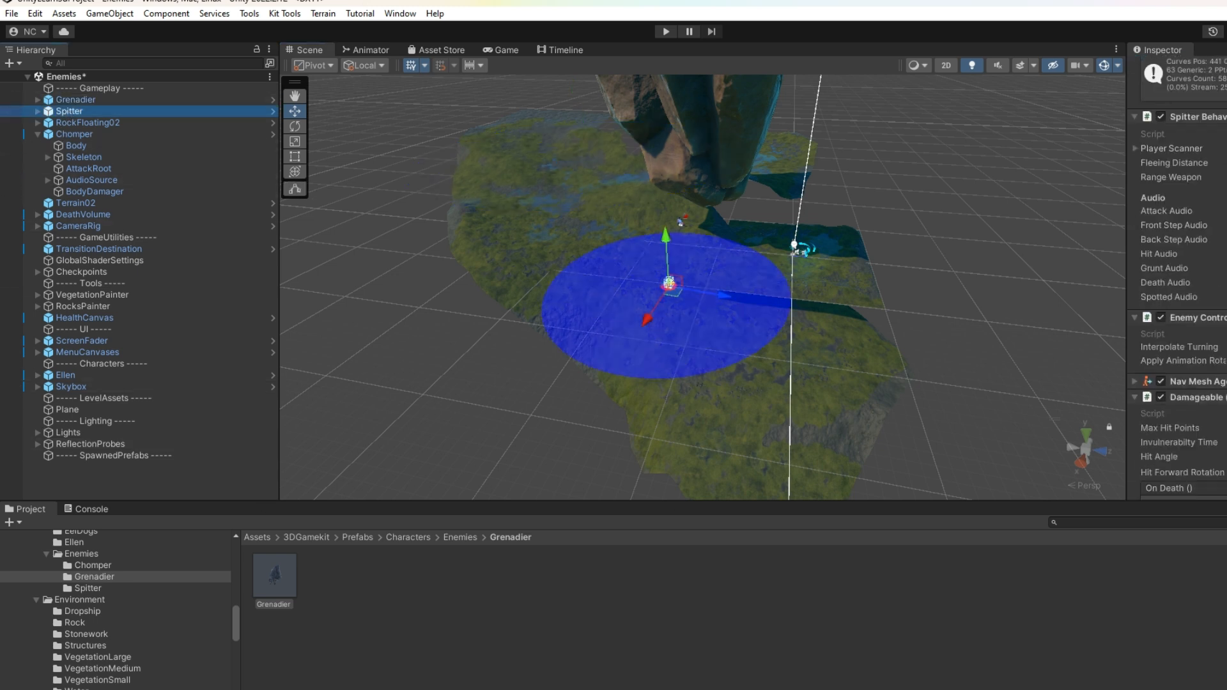
scroll(1177, 278, "down", 3)
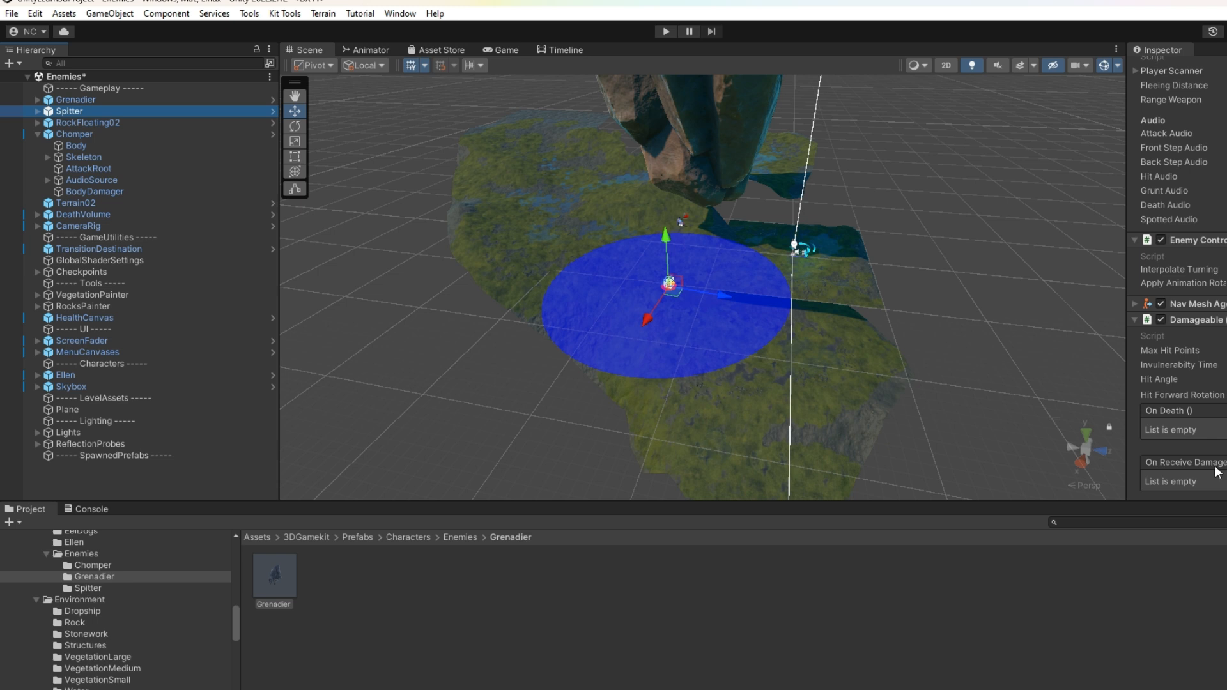
left_click(97, 101)
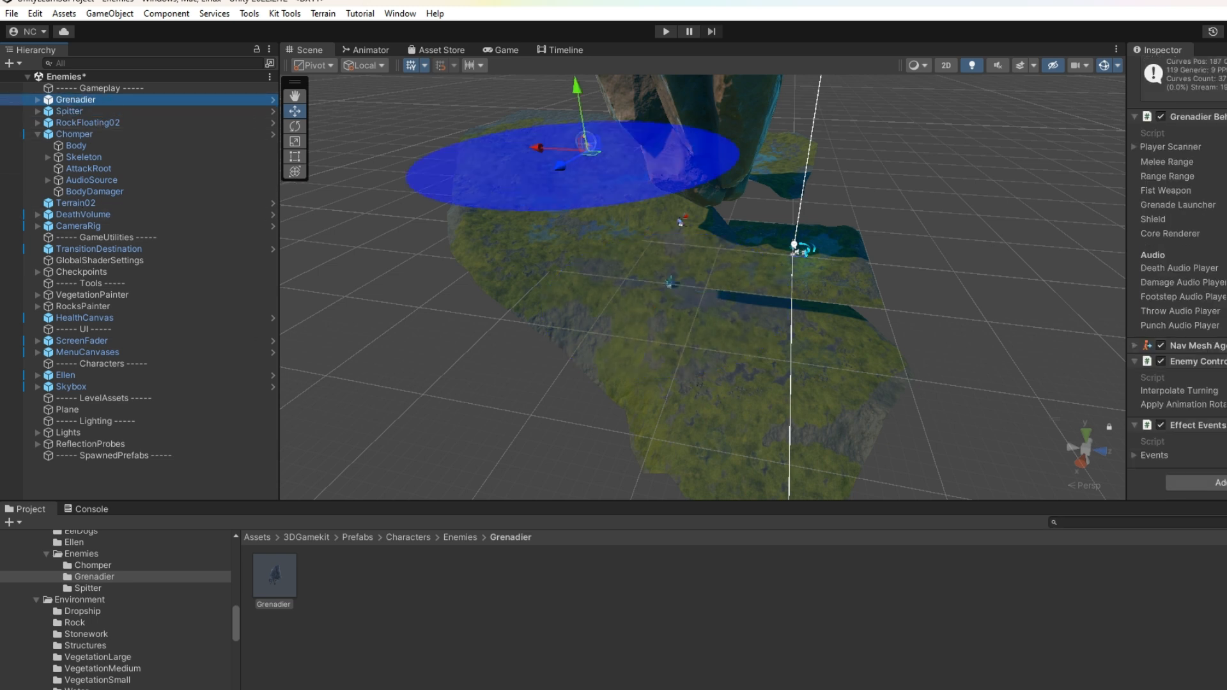
scroll(1178, 278, "up", 5)
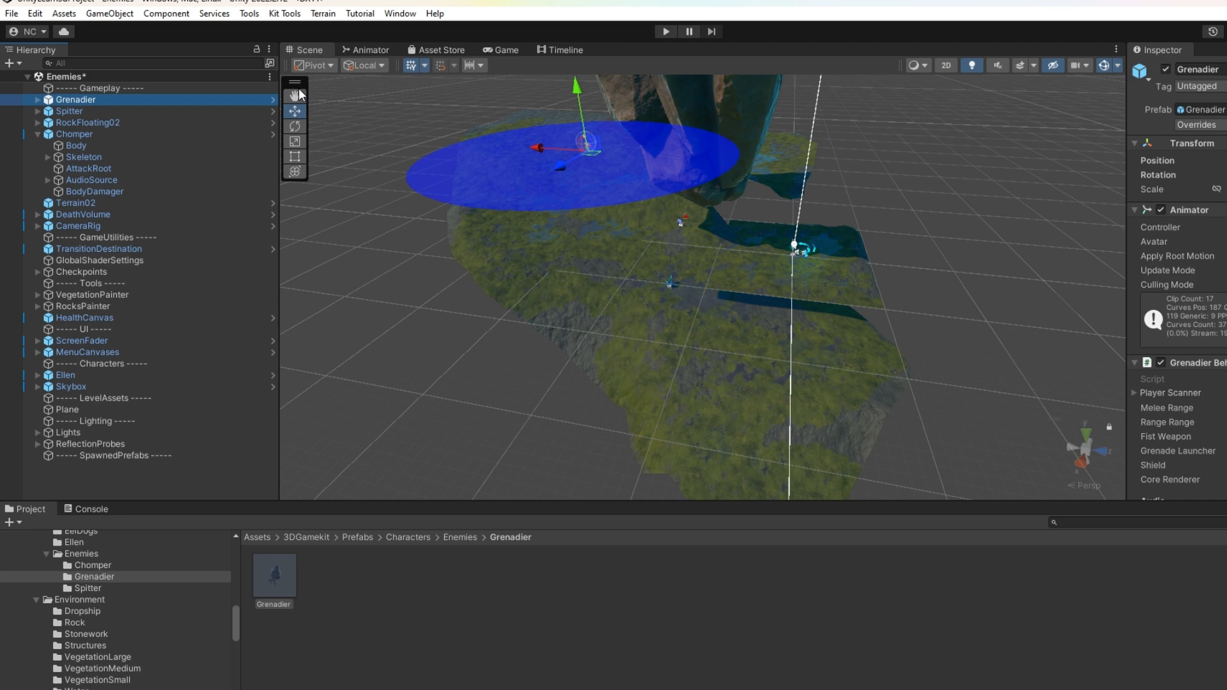
Examine the Grenadier and its detection range up close at the far end of Terrain02.
scroll(658, 278, "up", 5)
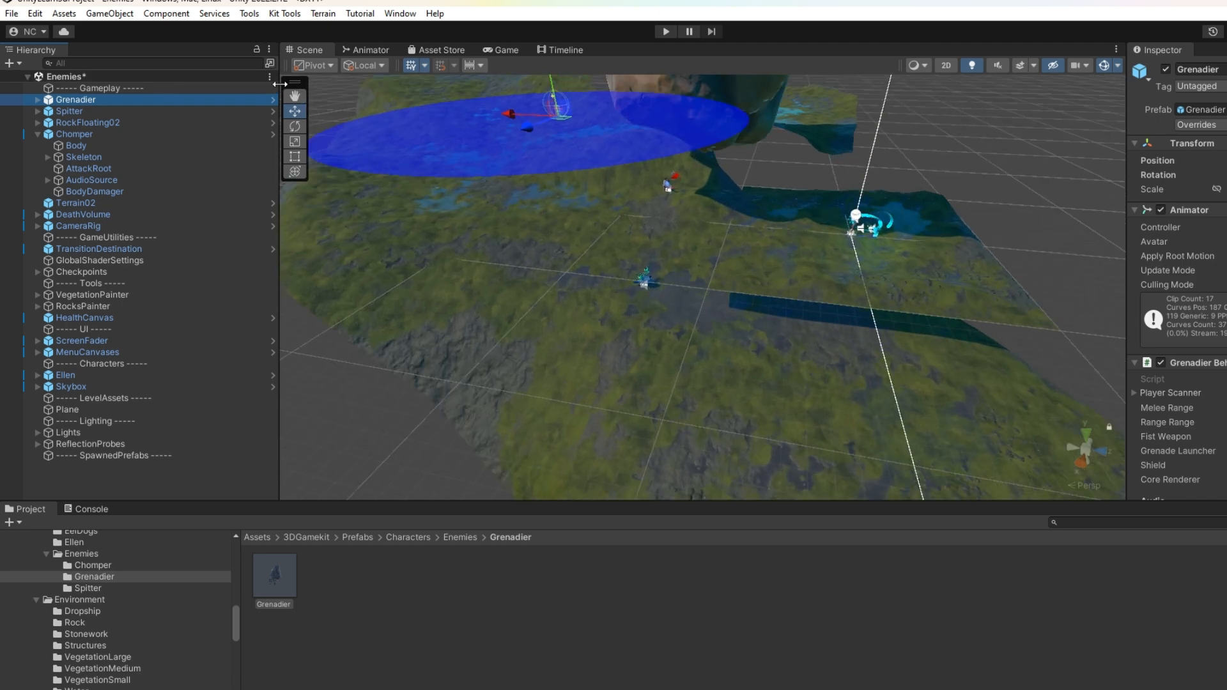
left_click(294, 96)
left_click_drag(540, 343, 762, 481)
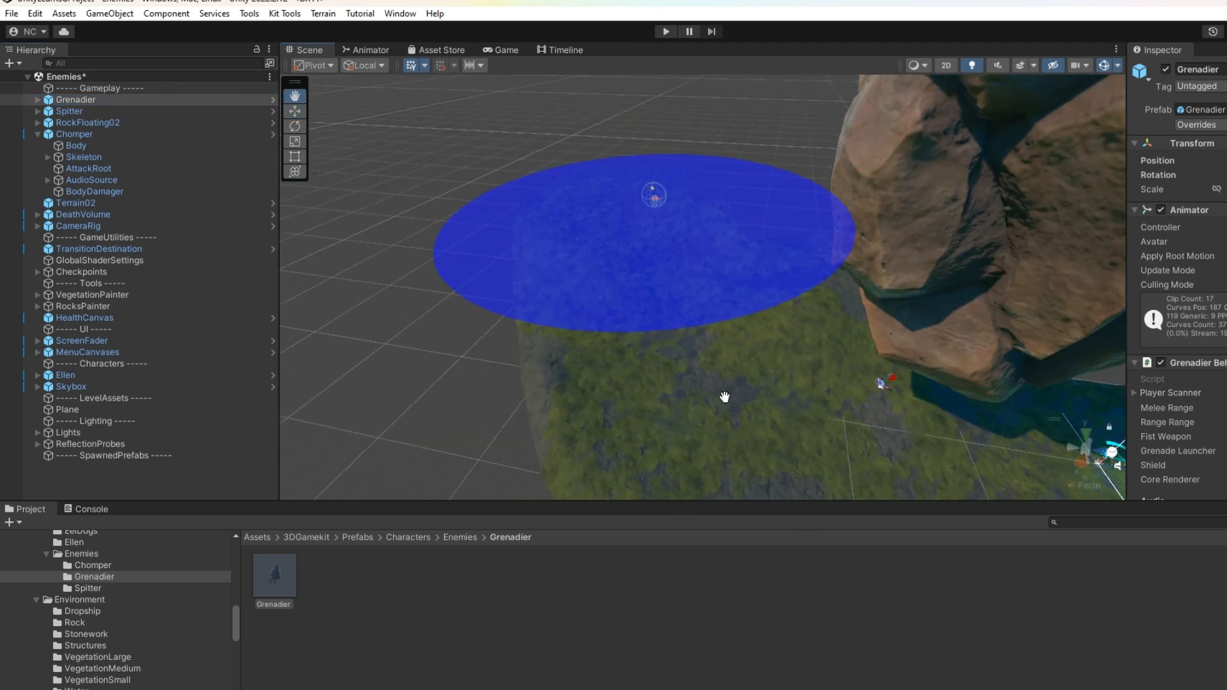
scroll(725, 397, "up", 4)
left_click_drag(726, 397, 767, 436)
scroll(726, 390, "up", 3)
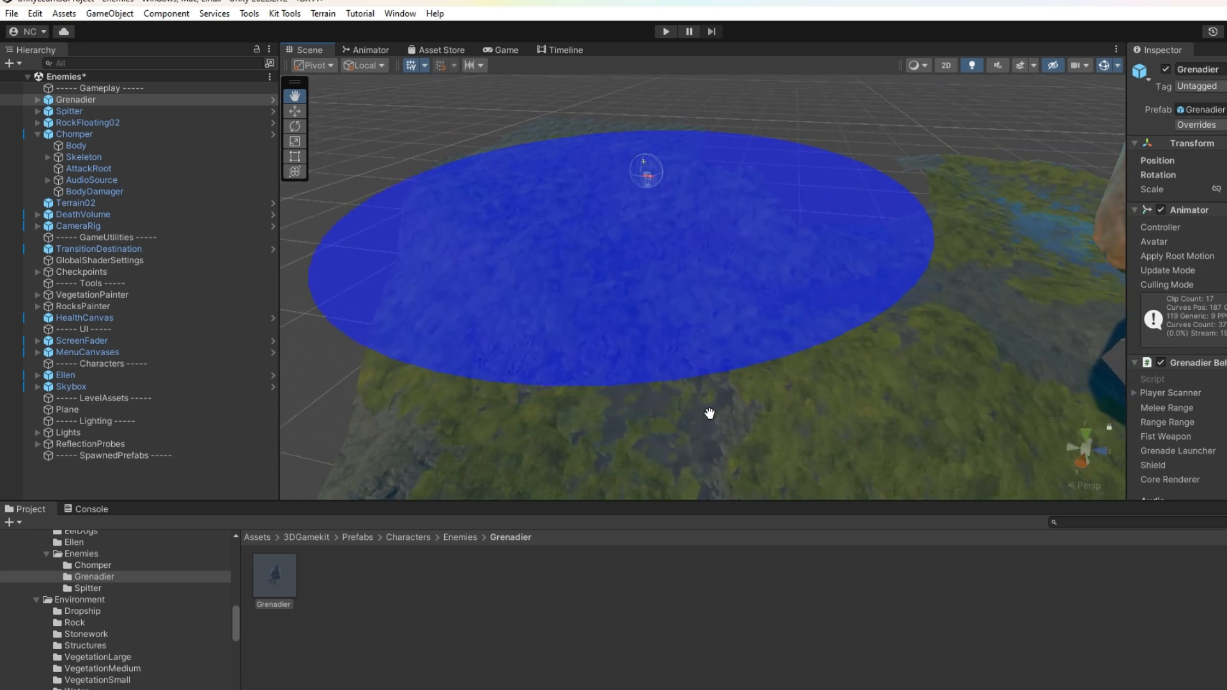
Playtest the level by running Ellen across Terrain02 past the enemies in search of the Grenadier, and stop the game.
left_click(668, 31)
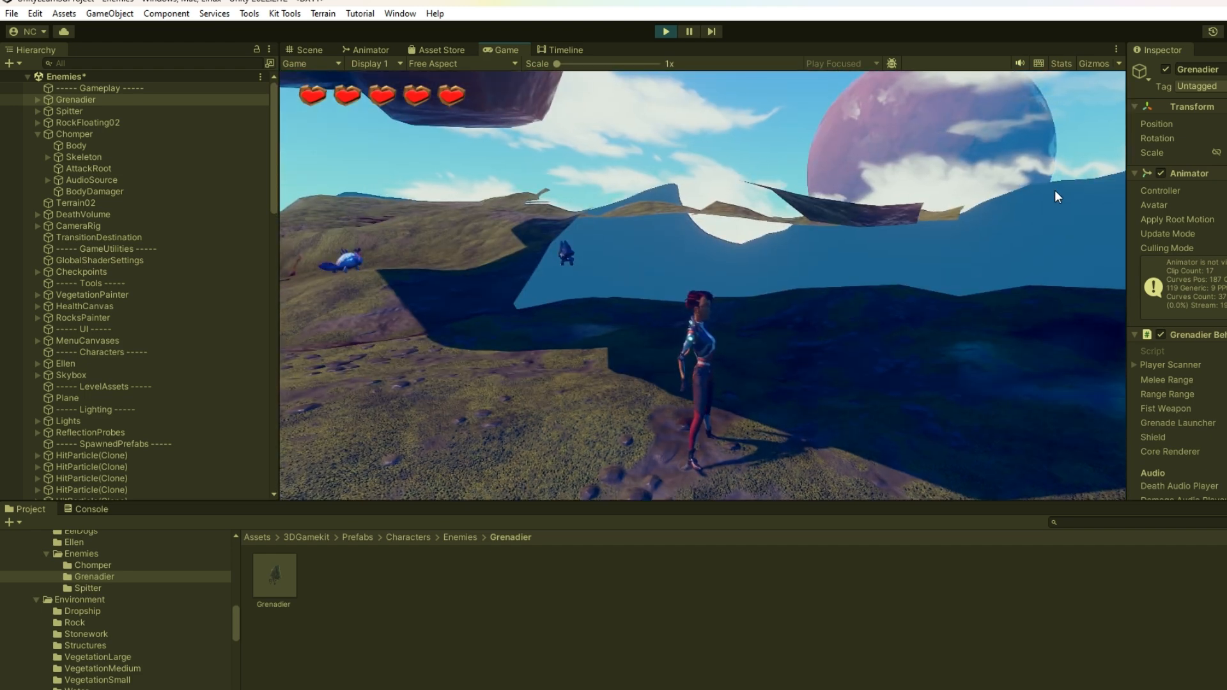
key("a")
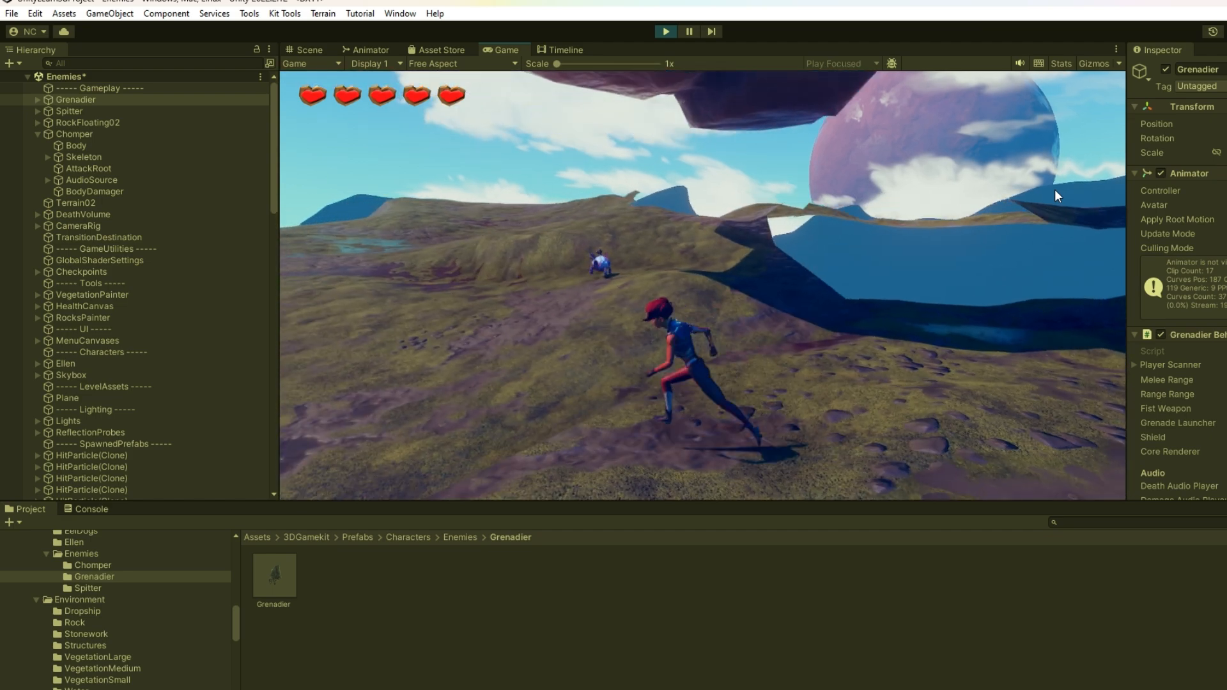
key("w")
key("a")
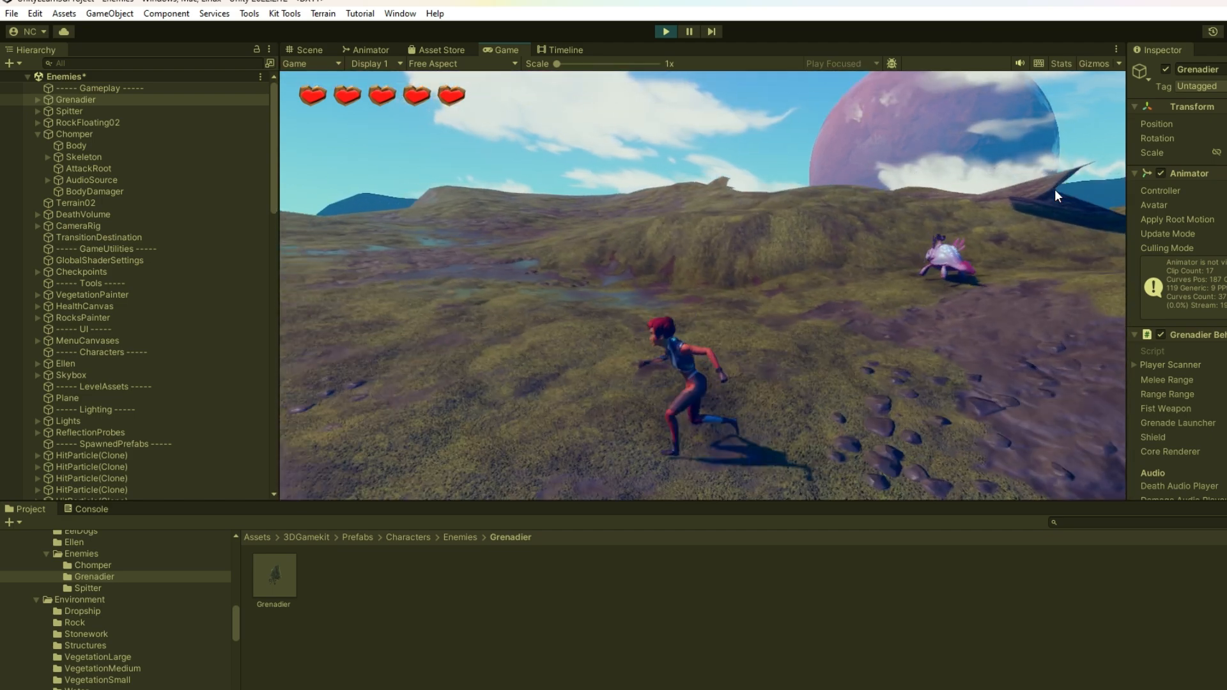
key("w")
key("w")
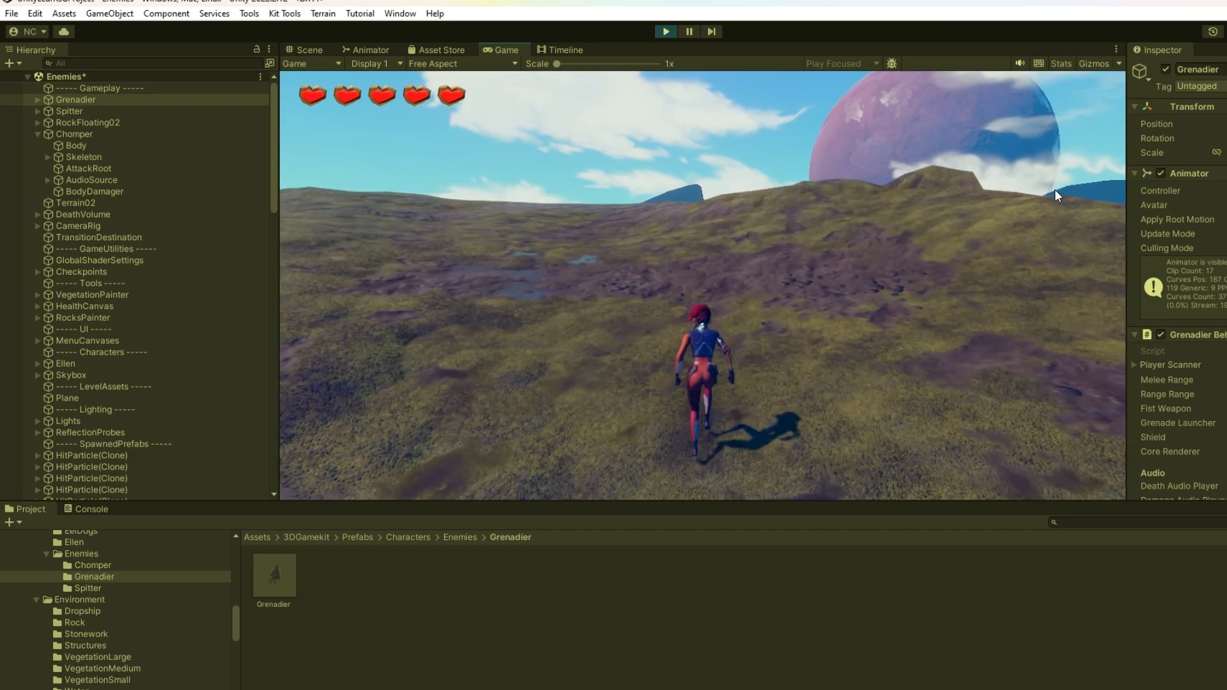
key("d")
key("w")
key("a")
key("w")
key("w")
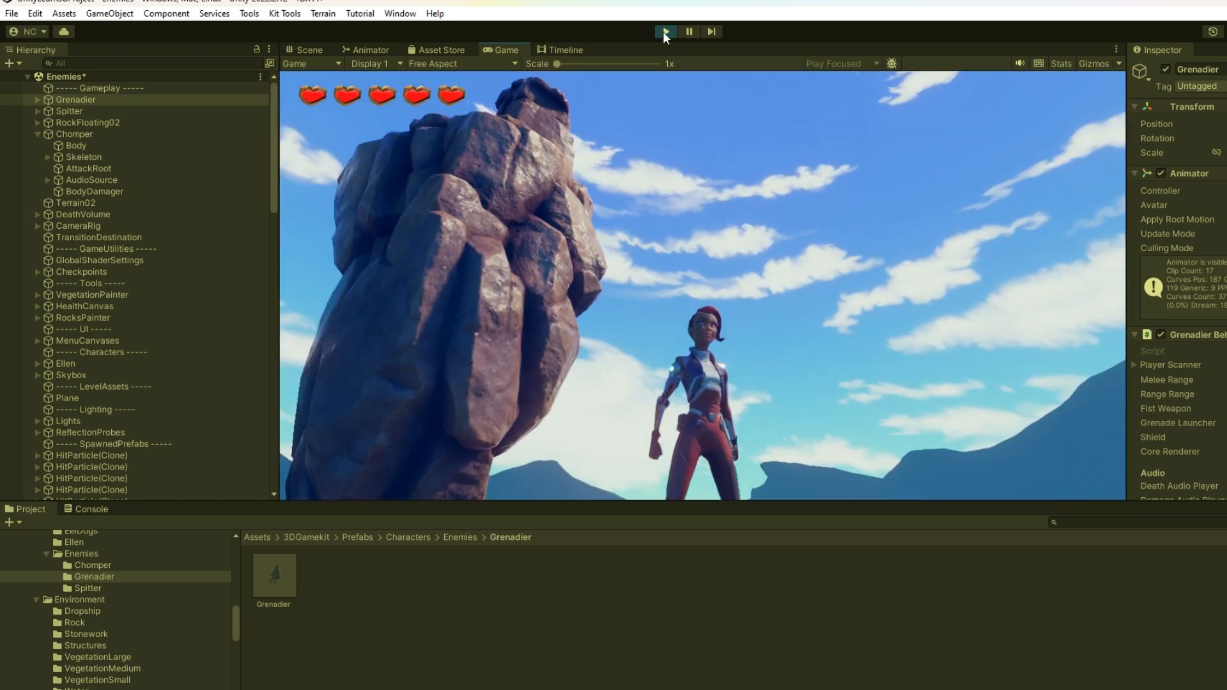
left_click(665, 31)
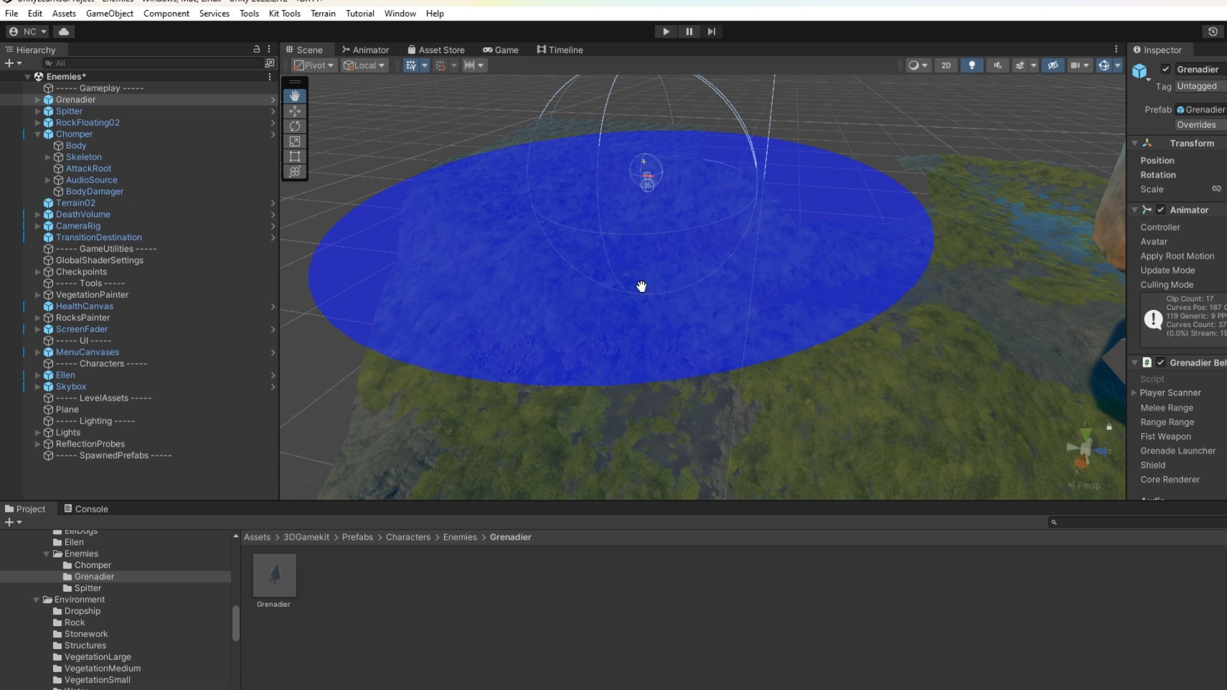
Raise the Grenadier vertically out of the ground at the far end of Terrain02.
scroll(716, 388, "up", 2)
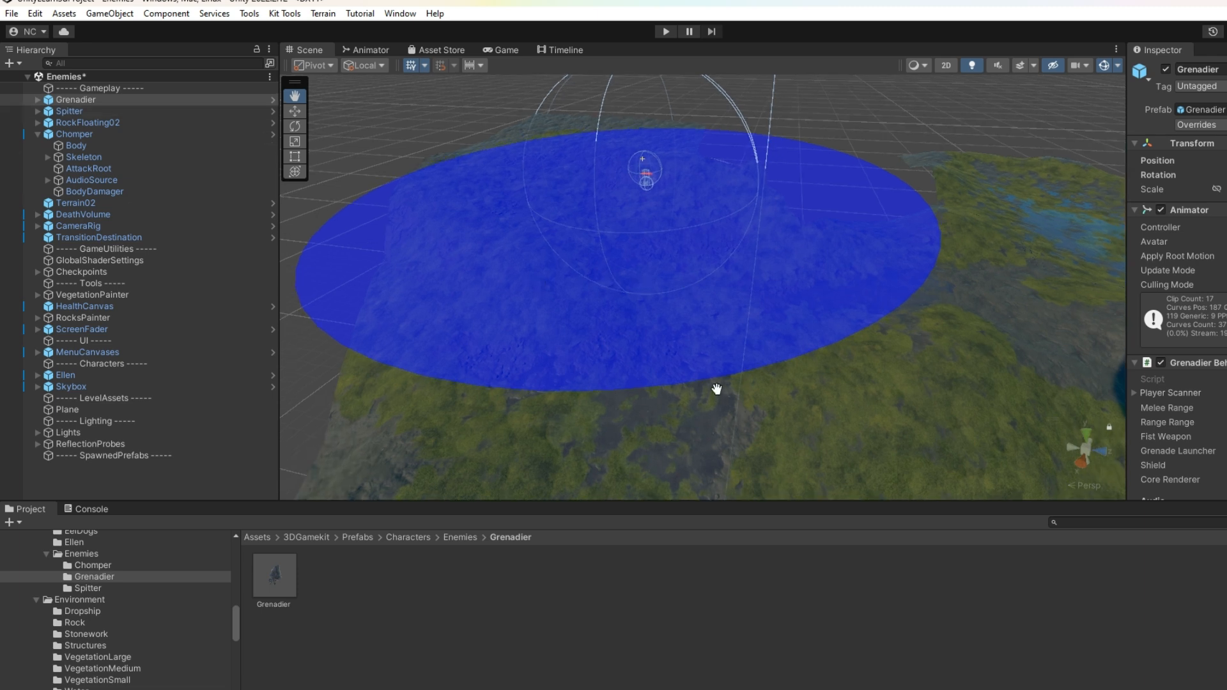
double_click(121, 99)
left_click(296, 98)
left_click_drag(615, 368, 695, 392)
scroll(695, 391, "down", 10)
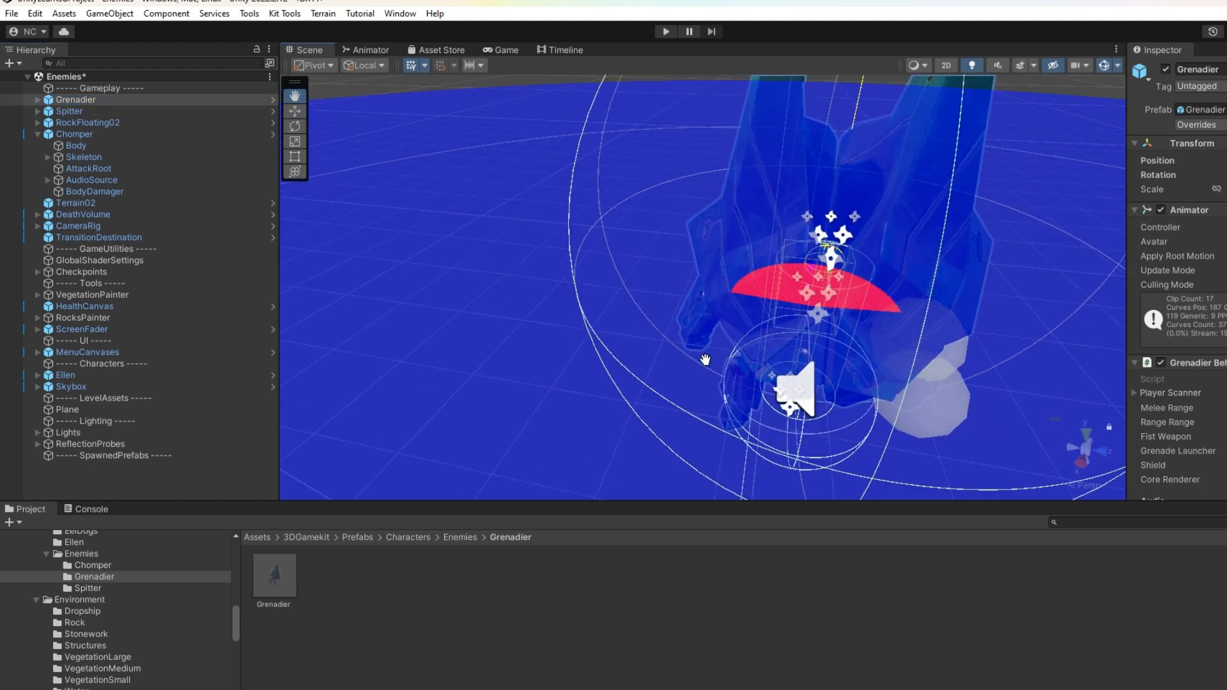
scroll(707, 384, "down", 6)
left_click_drag(738, 405, 484, 425)
left_click_drag(586, 378, 633, 342)
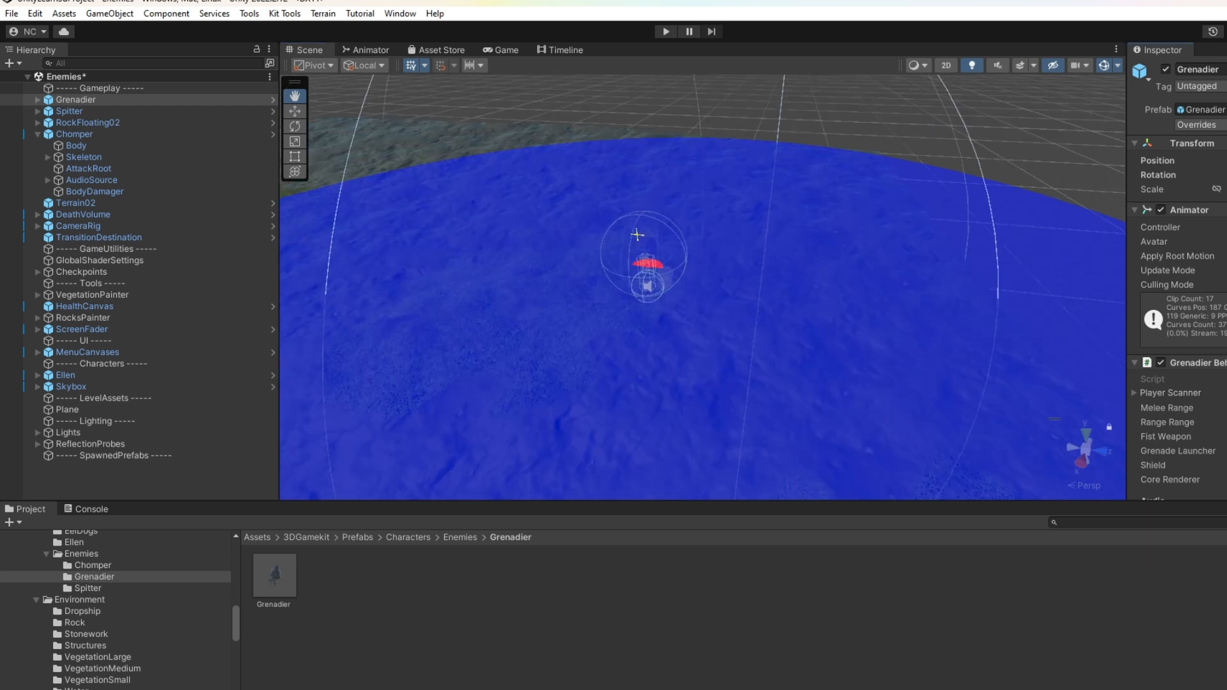
left_click_drag(638, 234, 636, 222)
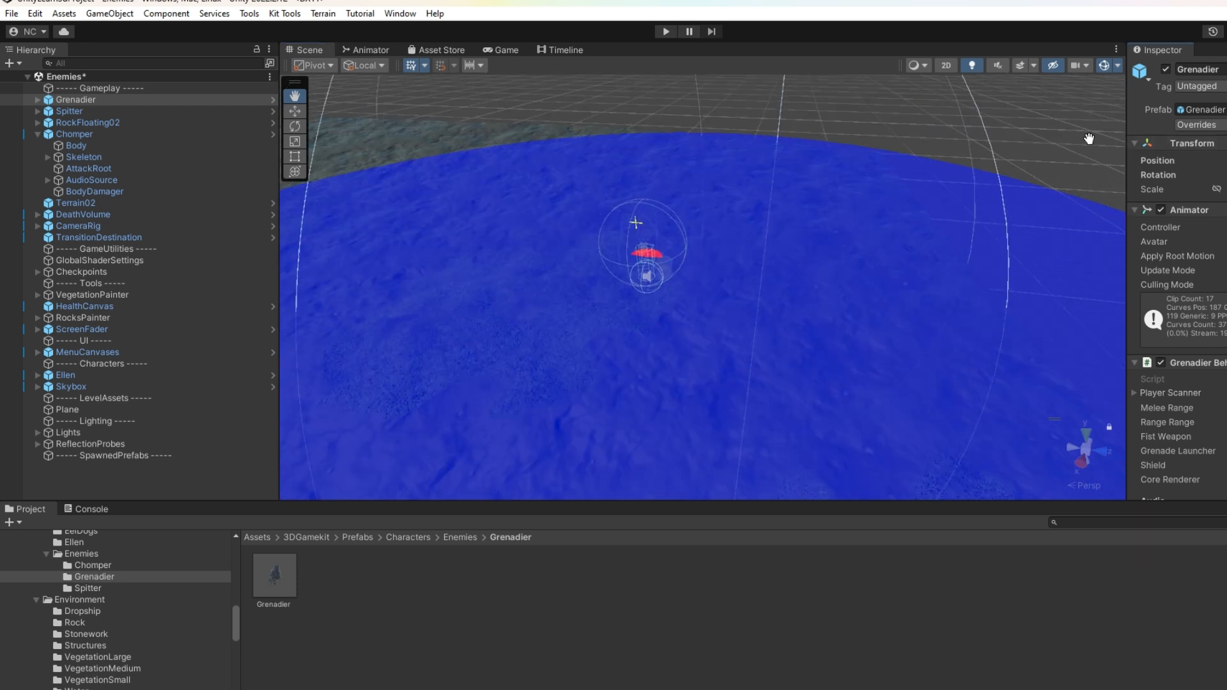
left_click(295, 111)
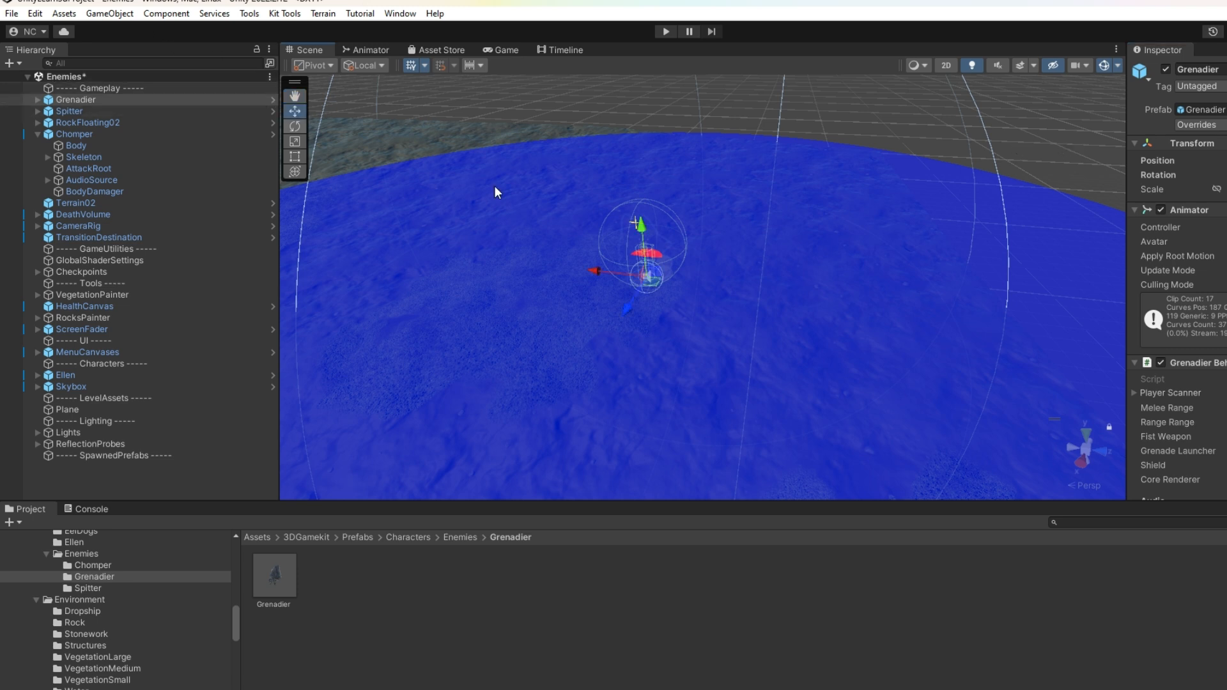
left_click_drag(639, 227, 607, 57)
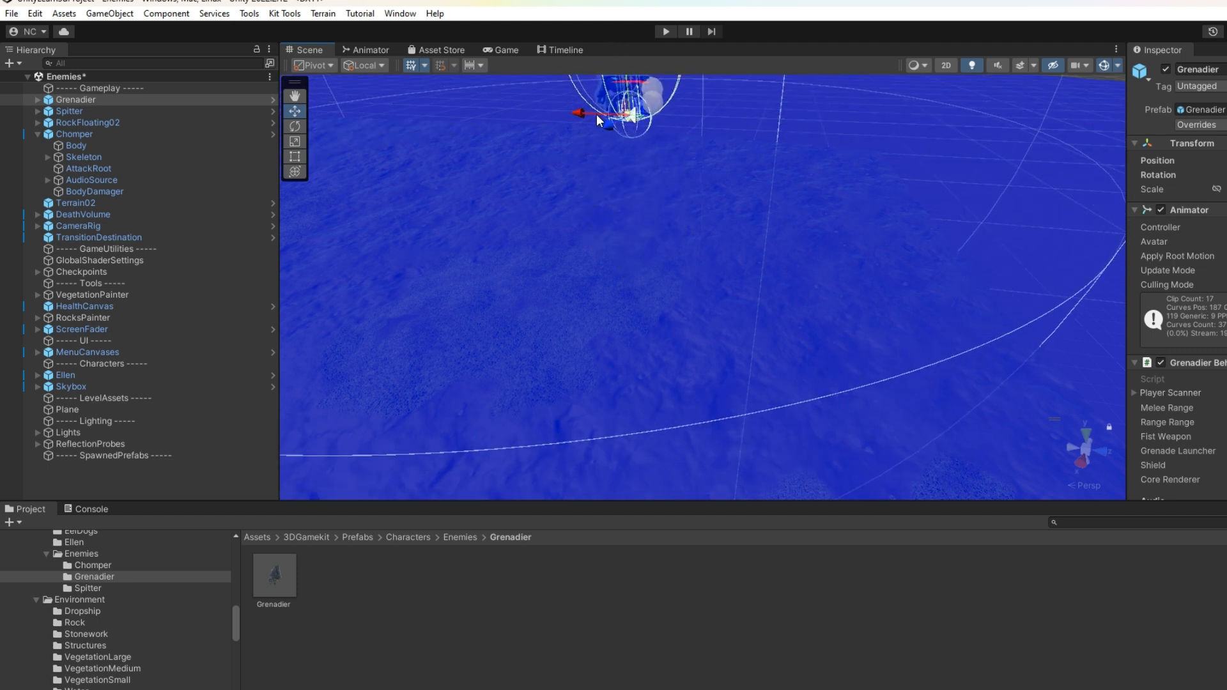
Shift the Grenadier horizontally inward from the far edge so it stands in the open on Terrain02.
left_click_drag(609, 126, 448, 334)
scroll(524, 312, "down", 3)
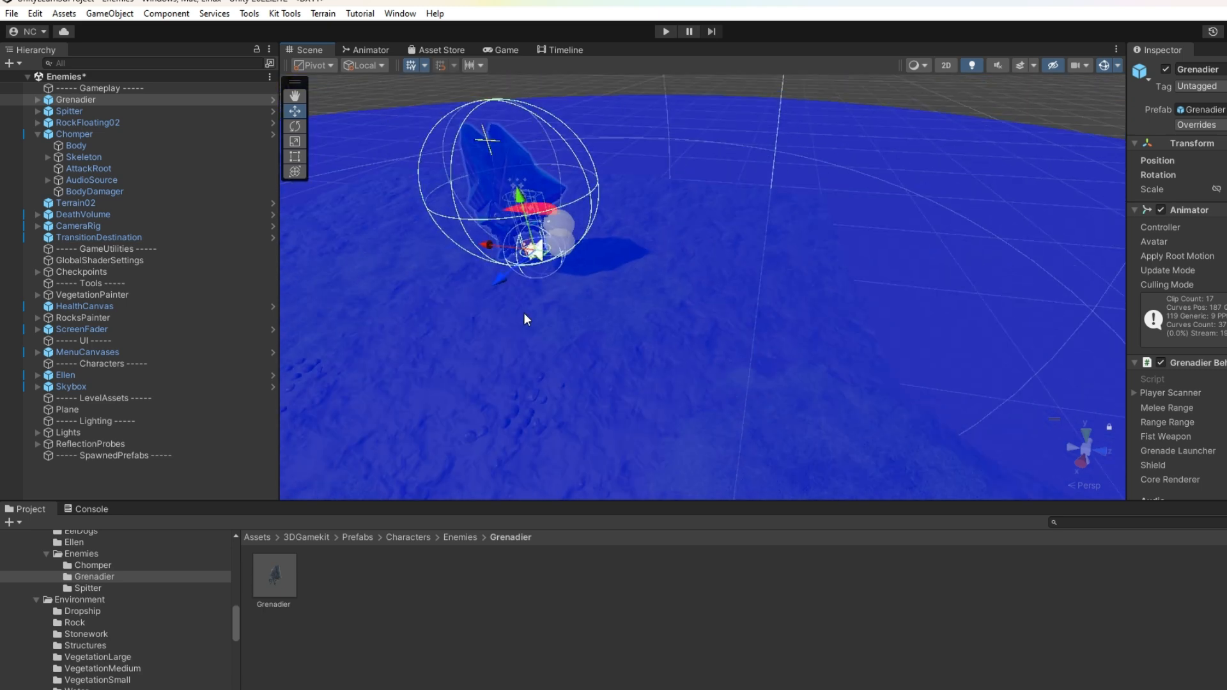
scroll(536, 320, "down", 2)
left_click_drag(565, 294, 493, 404)
scroll(633, 367, "down", 3)
scroll(638, 371, "down", 5)
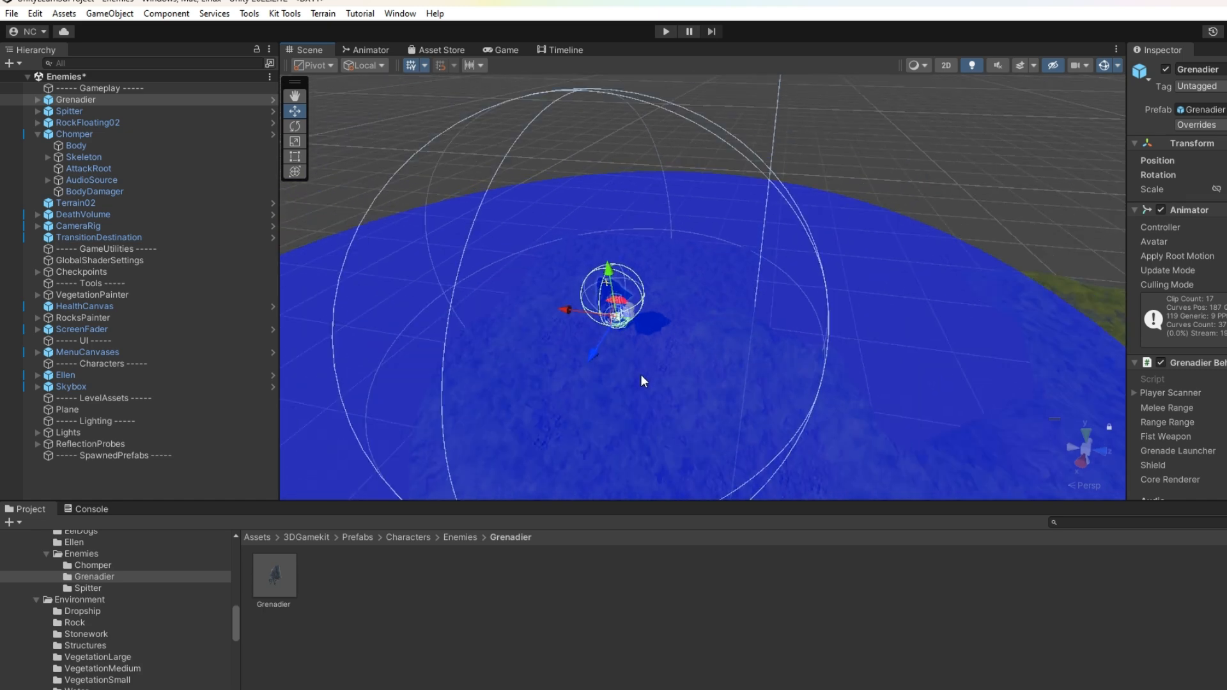
Start another playtest and run Ellen past the Chomper and Spitter up to the Grenadier.
left_click(666, 32)
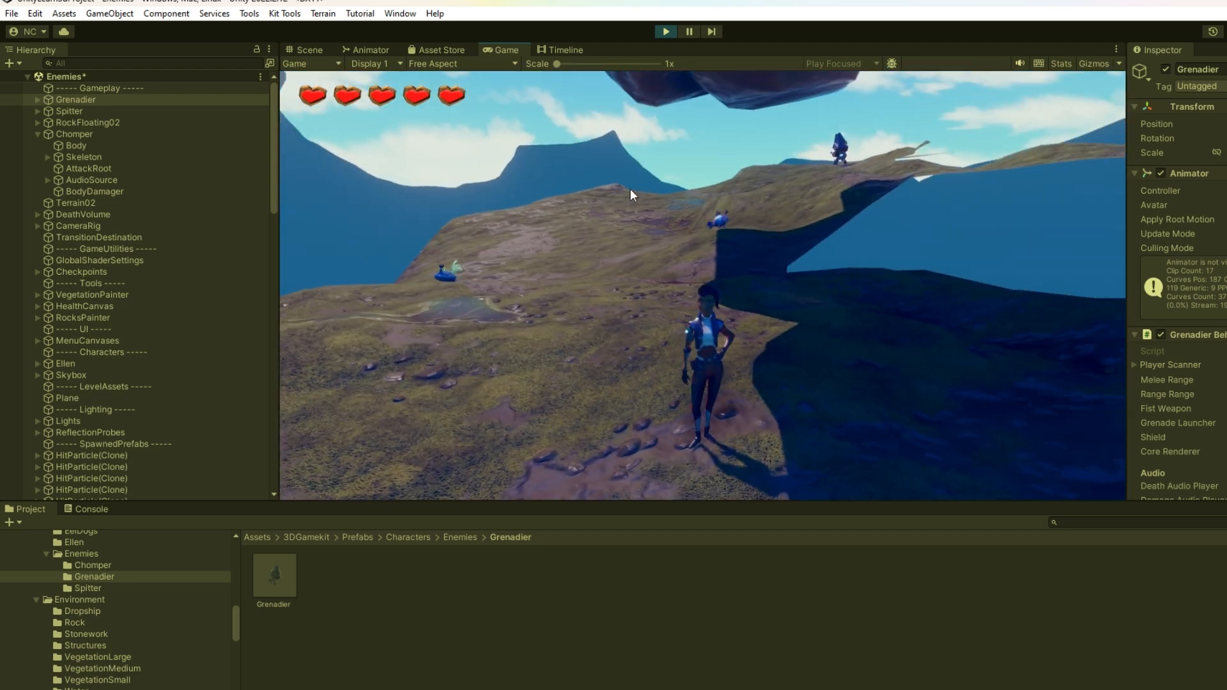
key("w")
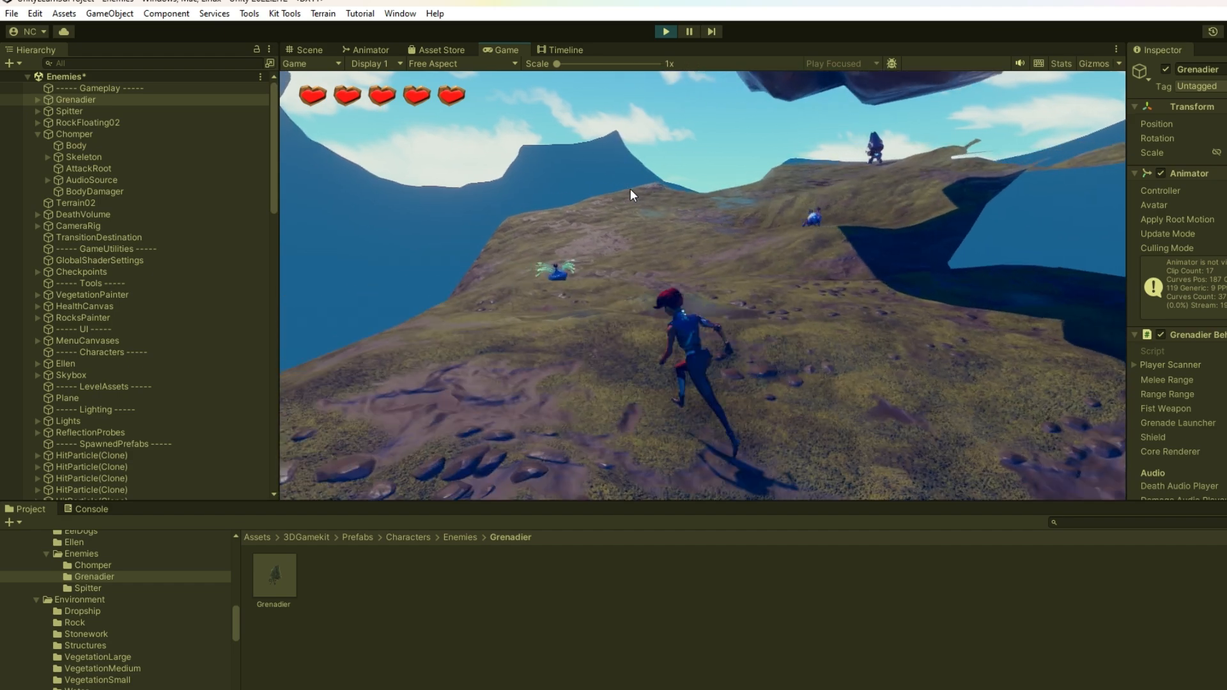
key("space")
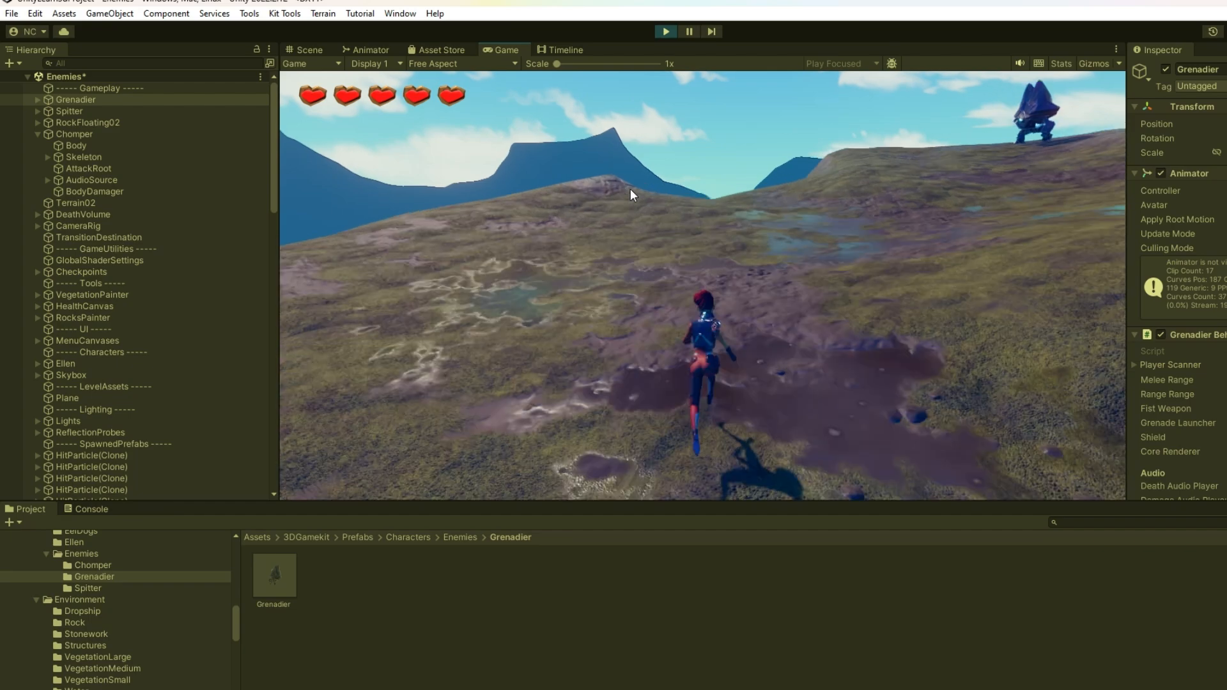
key("d")
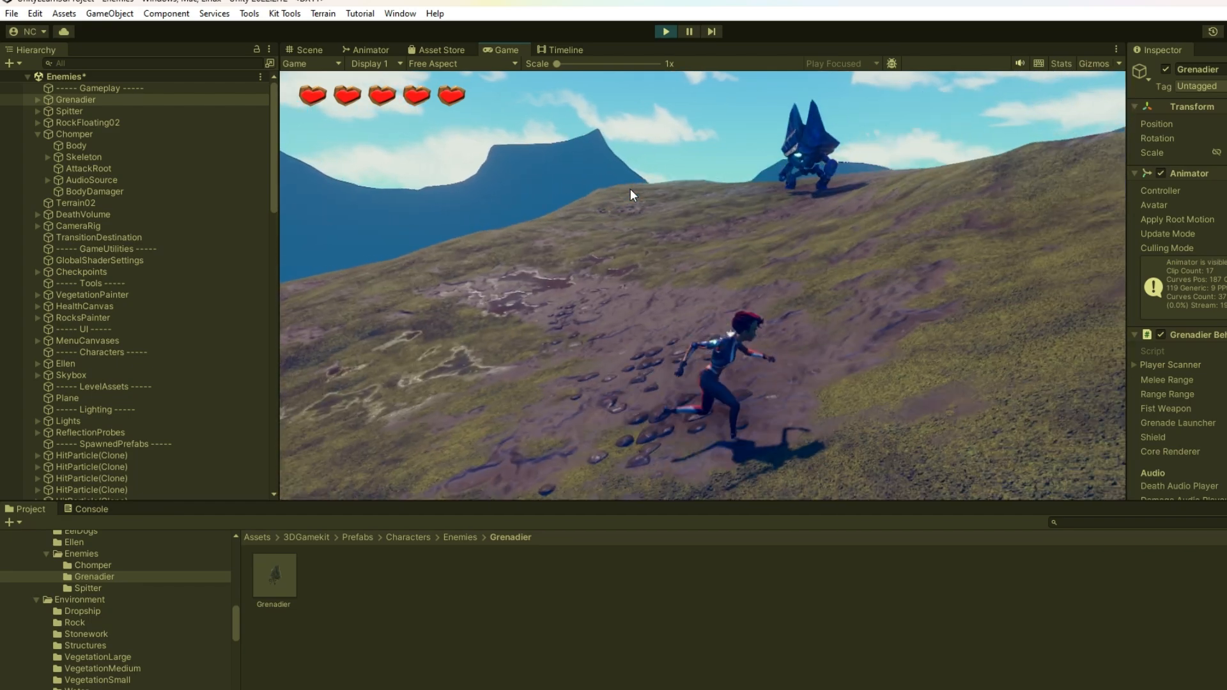
key("a")
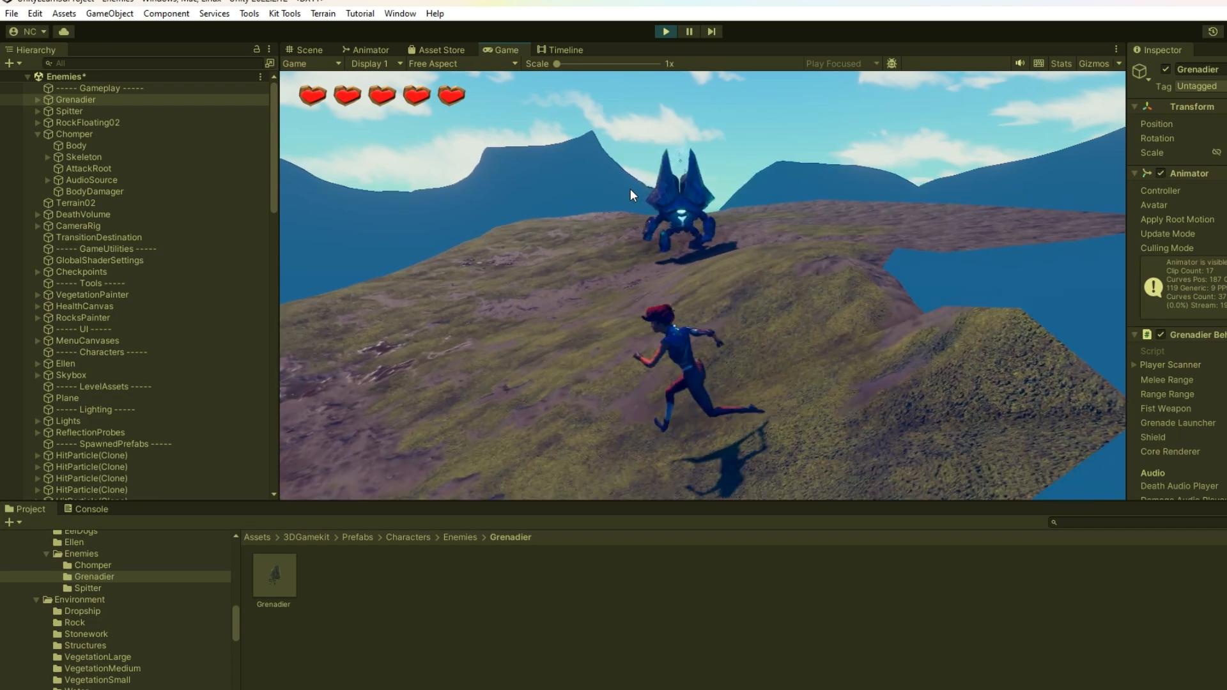
key("w")
key("a")
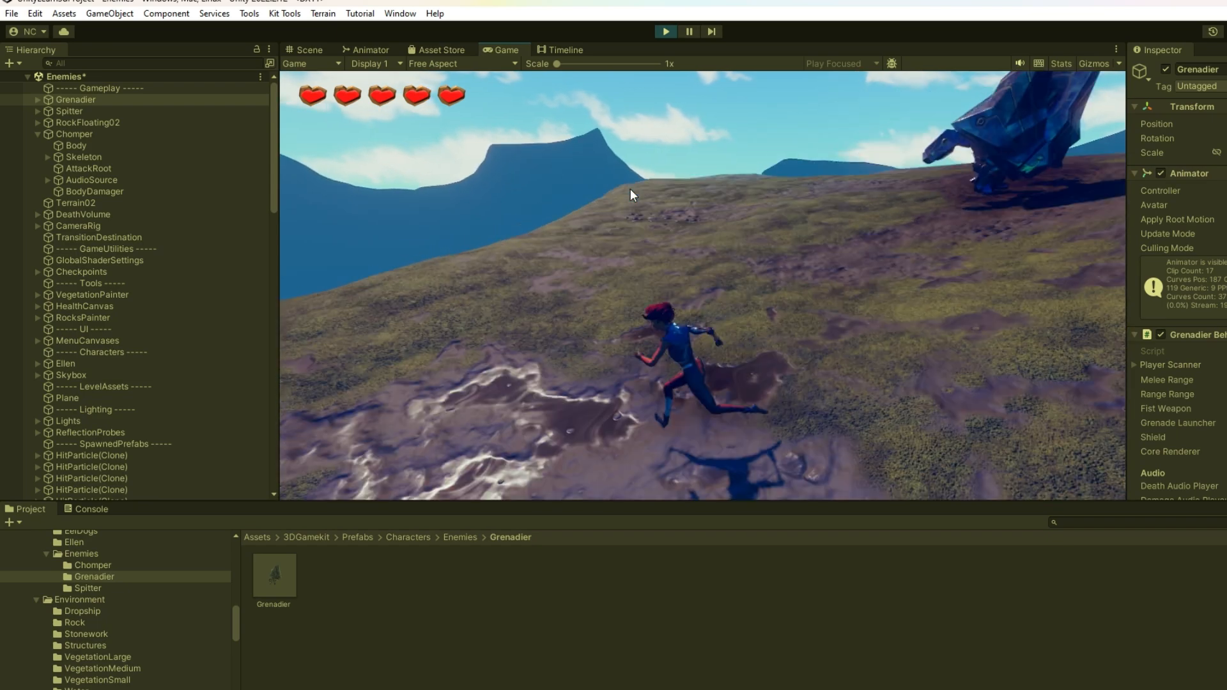
key("w")
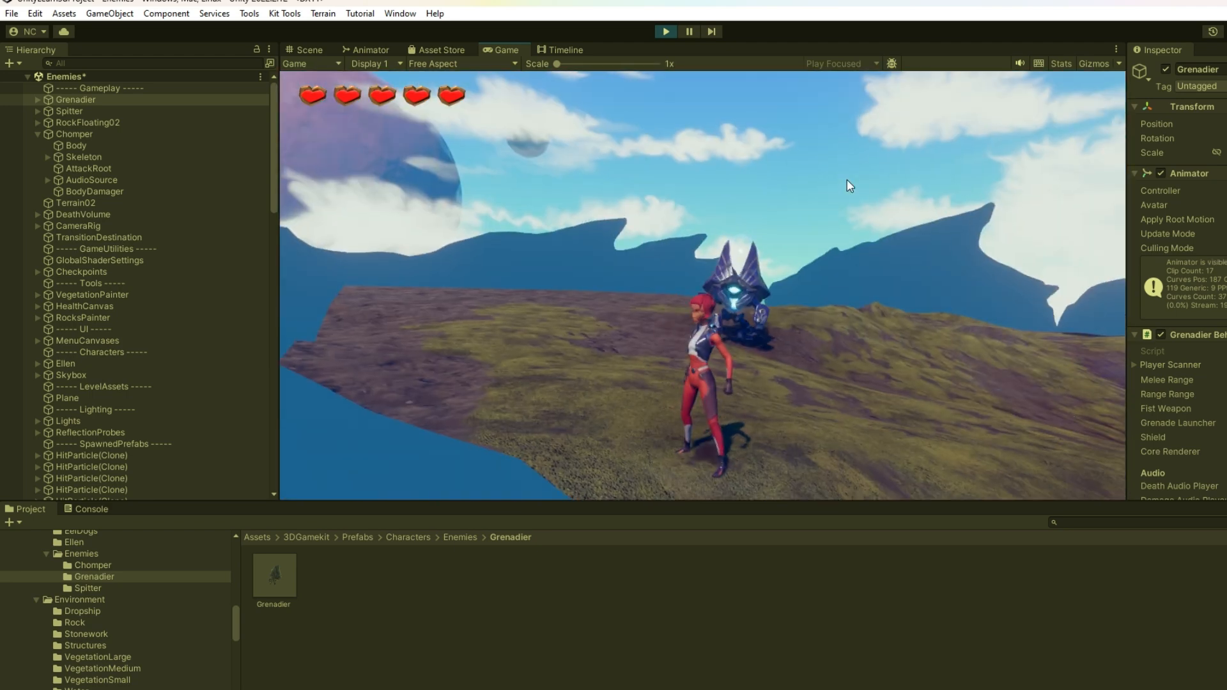
Test the Grenadier's attacks at close range, run Ellen away over the hill, and end the playtest.
key("d")
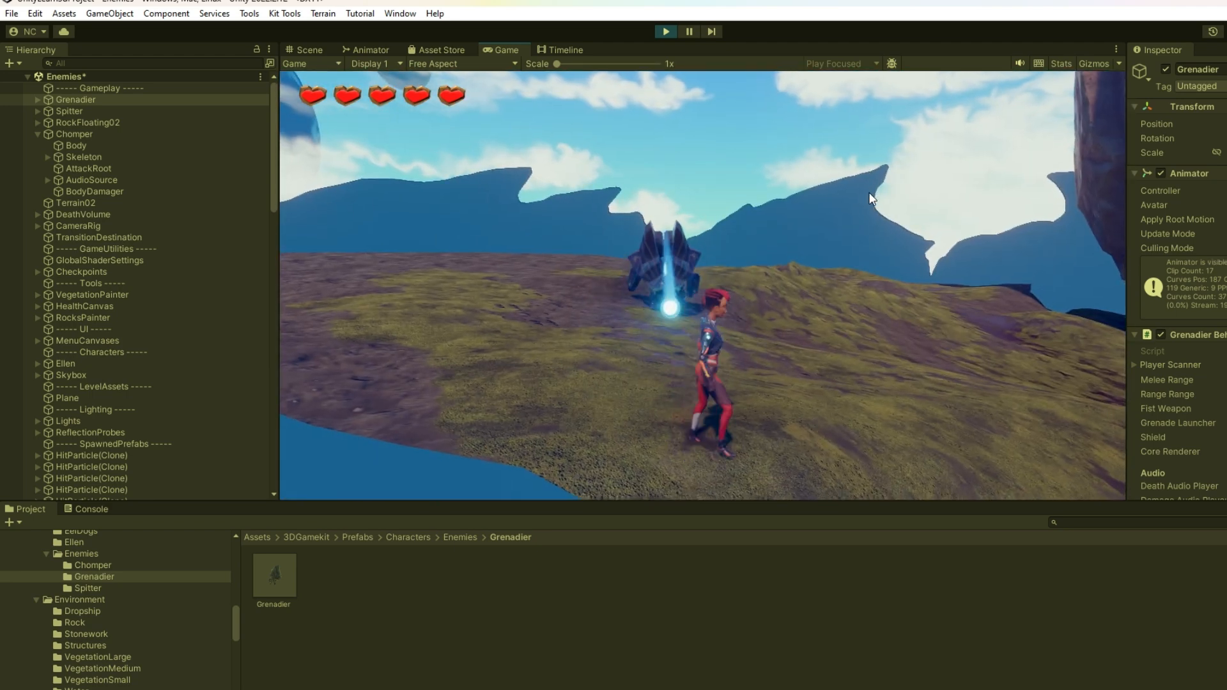
key("w")
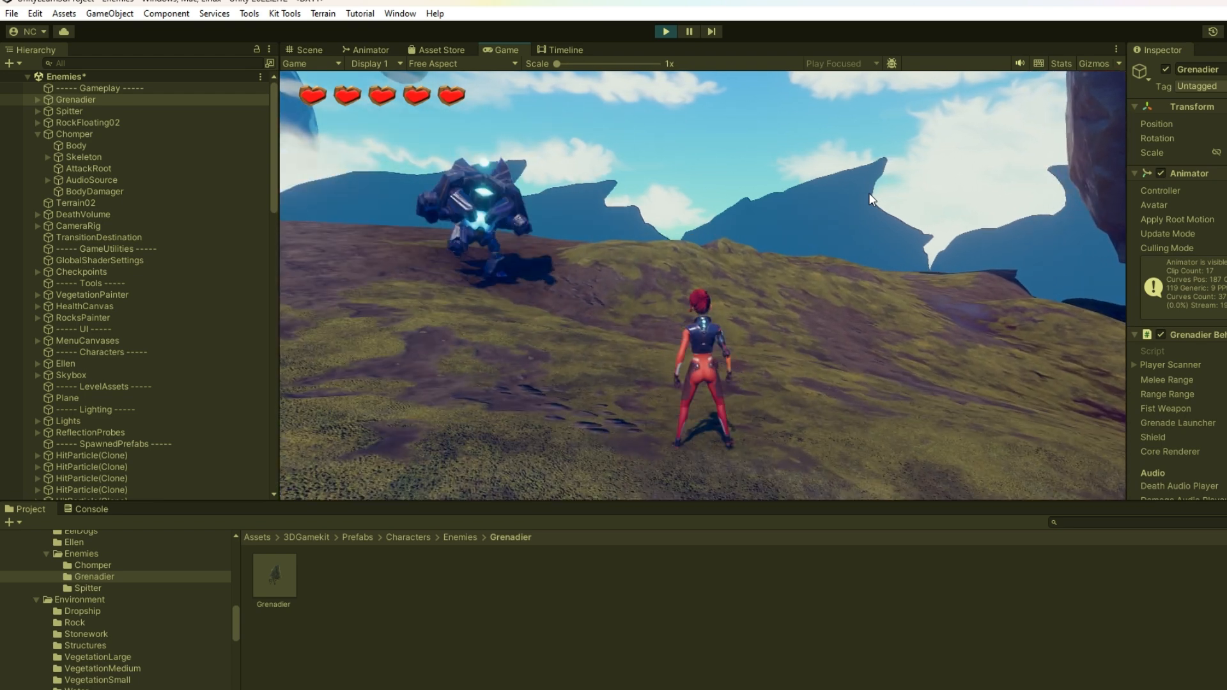
key("d")
key("w")
key("a")
key("w")
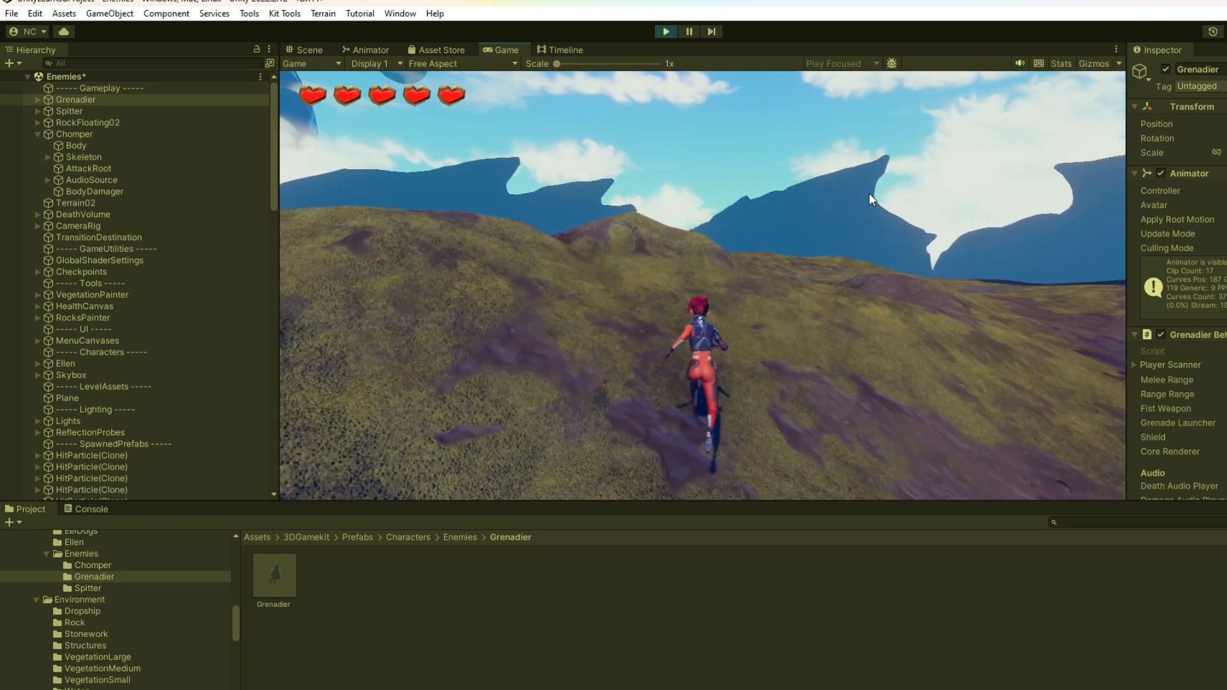
key("space")
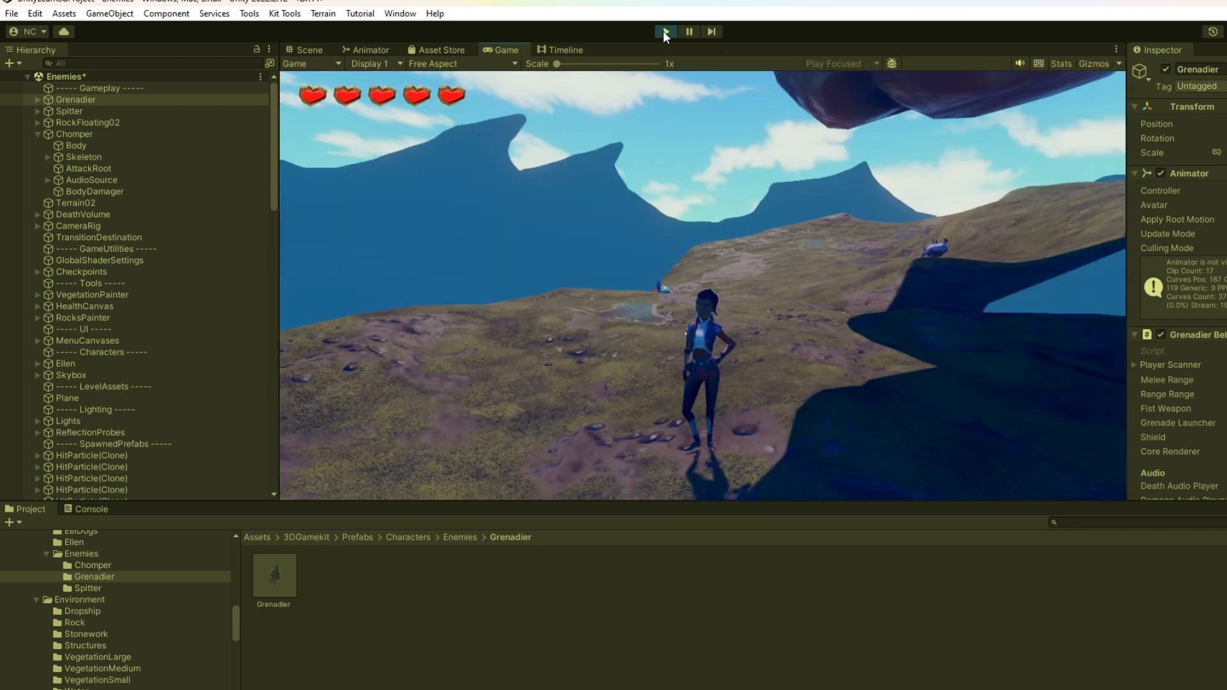
left_click(665, 31)
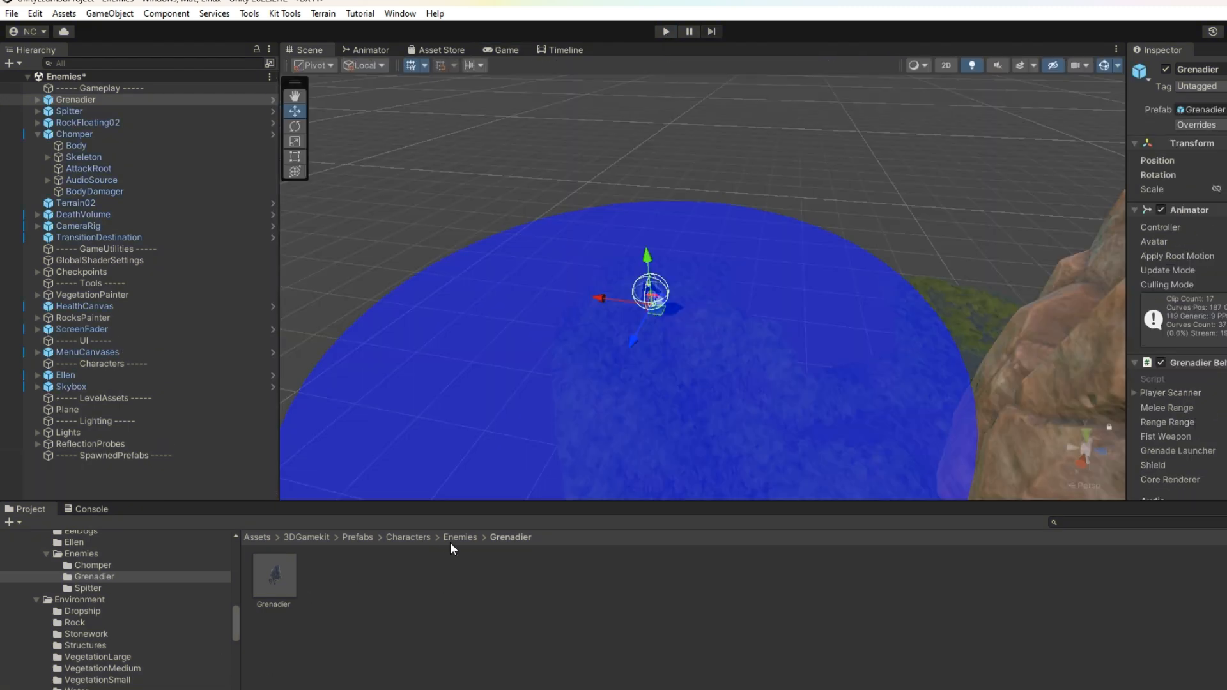
Go up from the Grenadier prefab folder to Characters and look into the EelDogs folder.
left_click(450, 538)
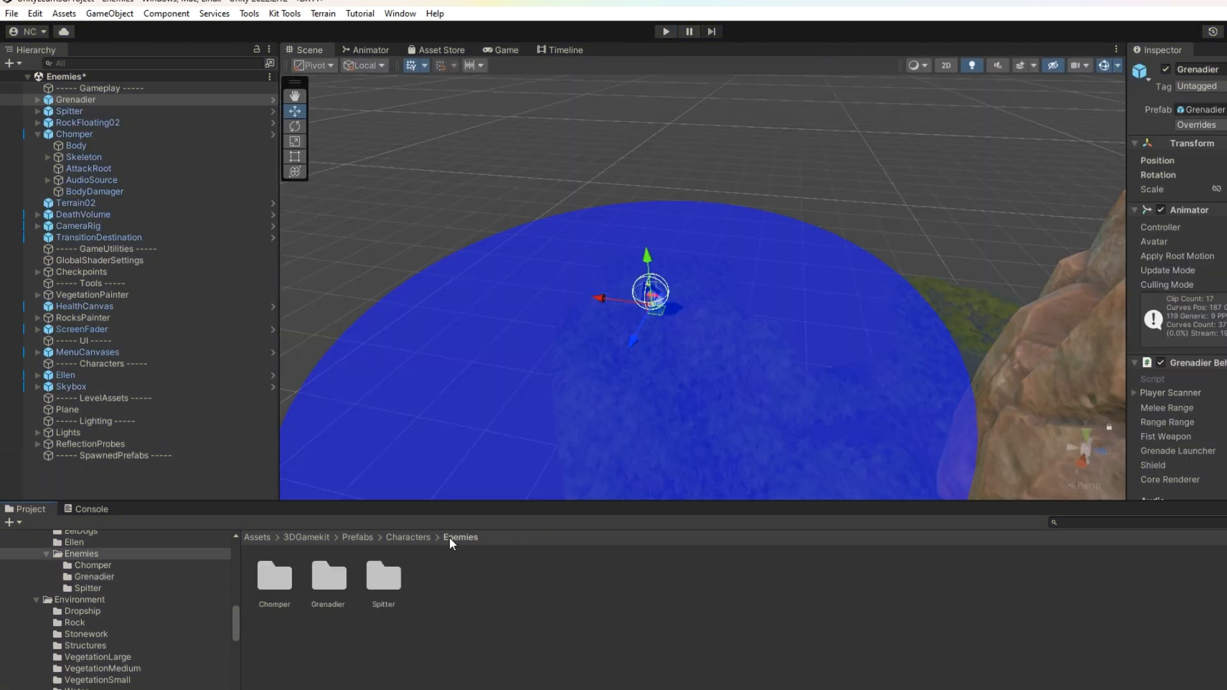
left_click(408, 538)
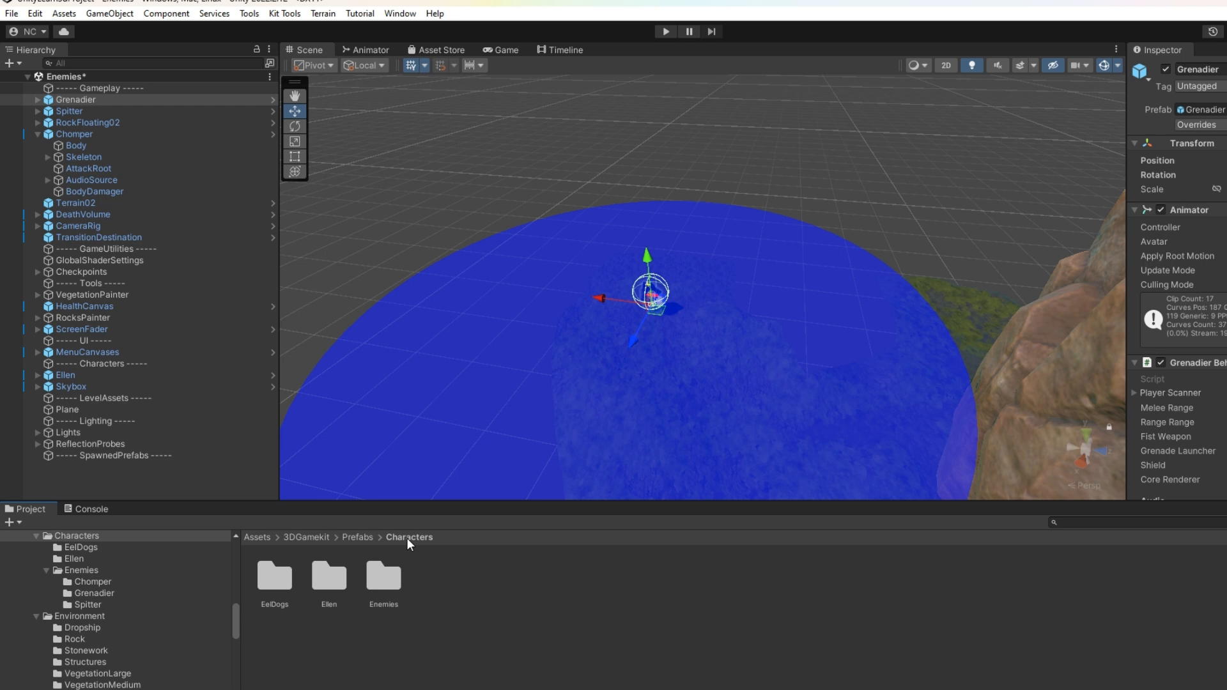
double_click(275, 579)
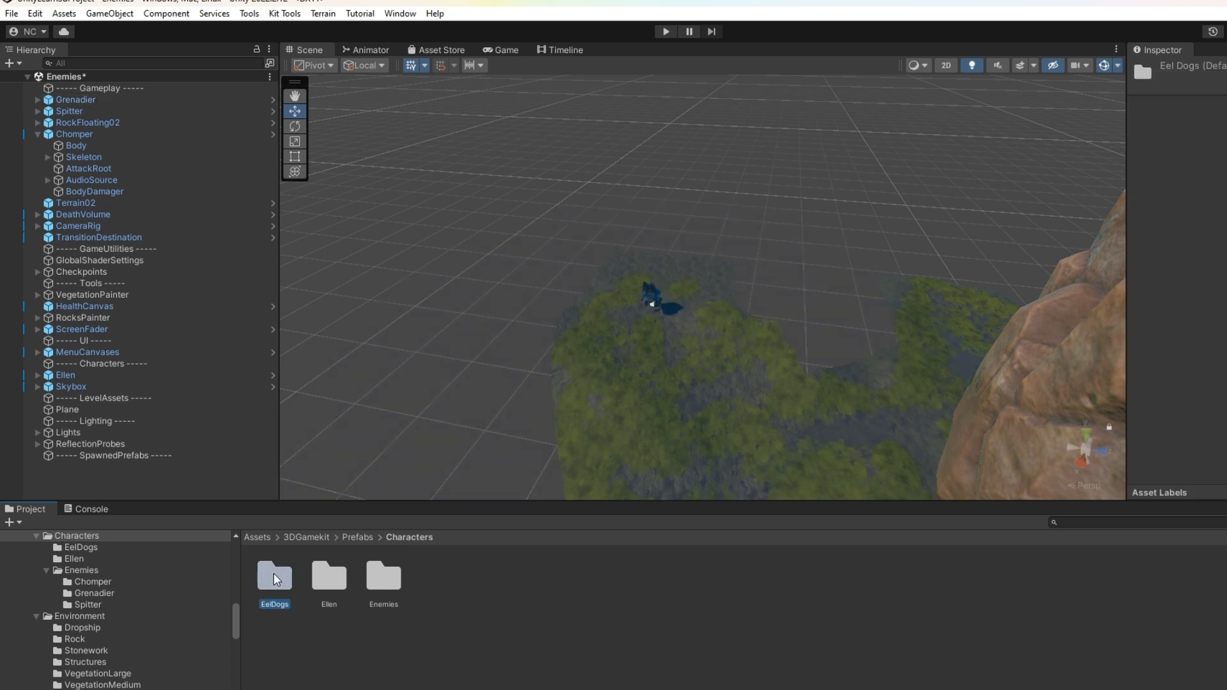
Browse the 3DGamekit Prefabs folders and open the Water folder under Environment.
left_click(358, 537)
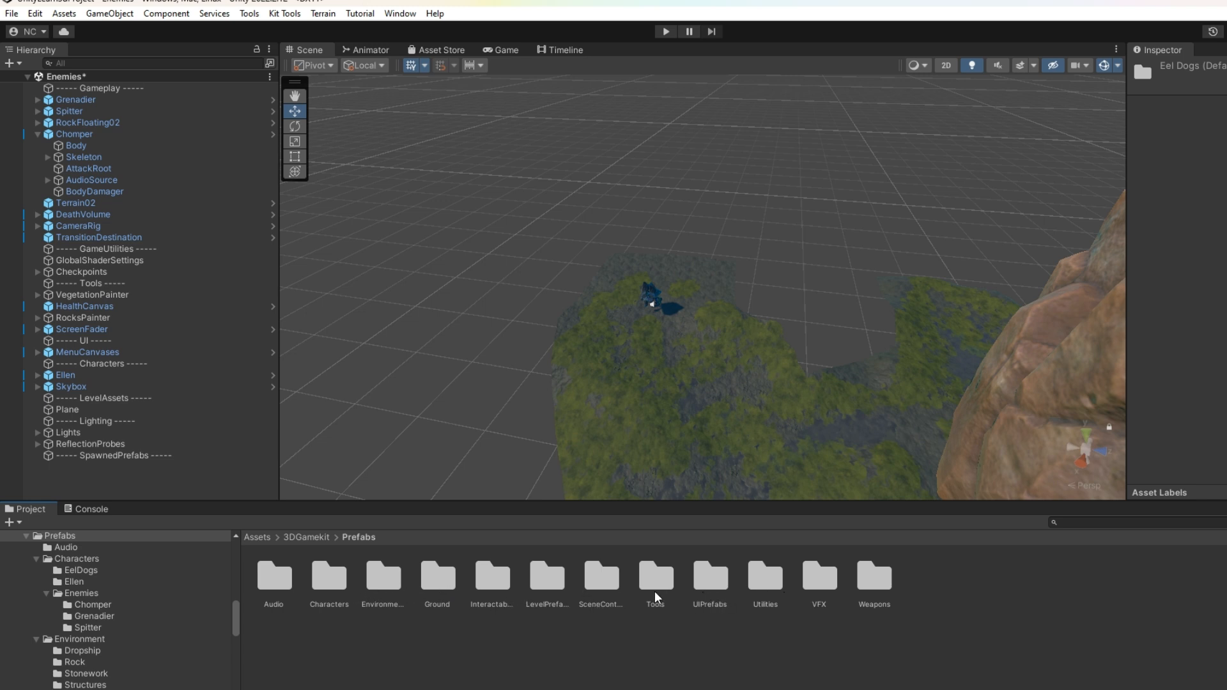
scroll(186, 635, "down", 10)
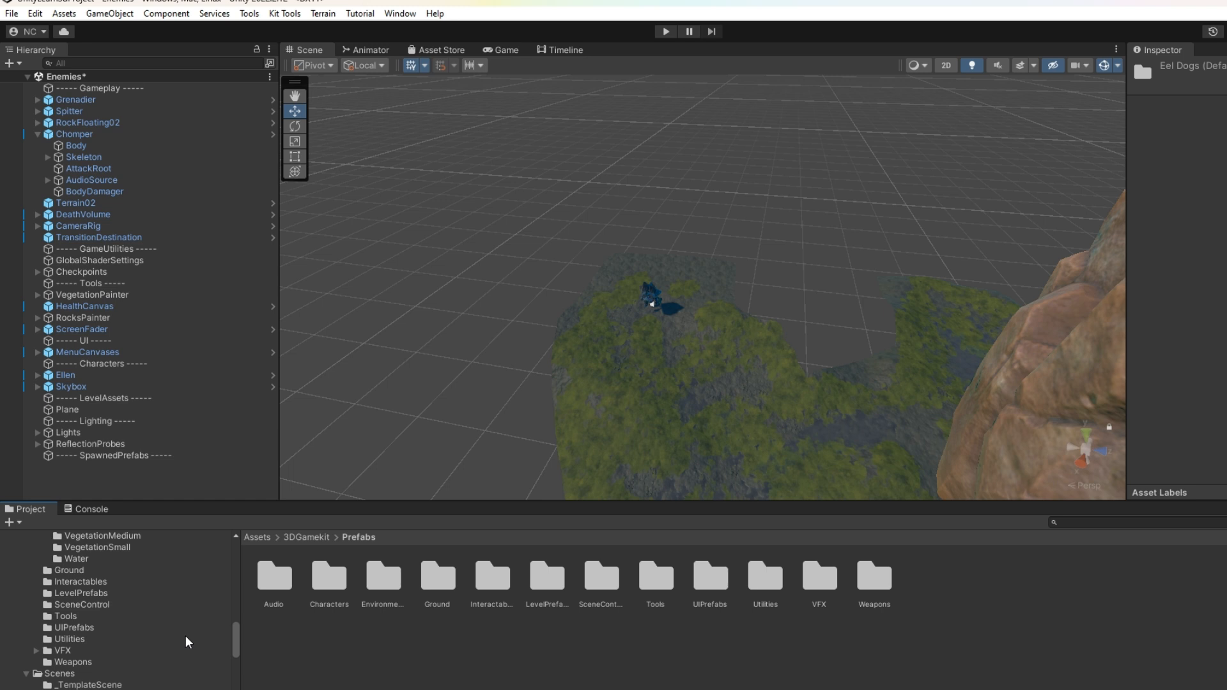
scroll(185, 642, "up", 5)
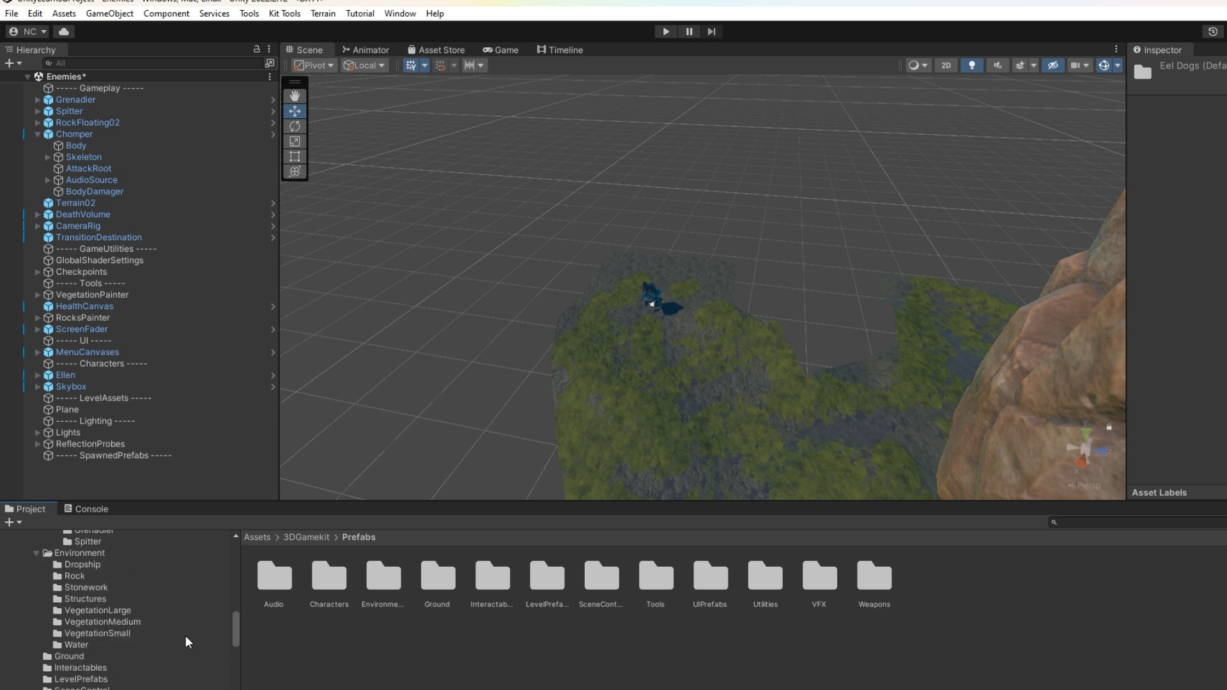
scroll(186, 637, "up", 3)
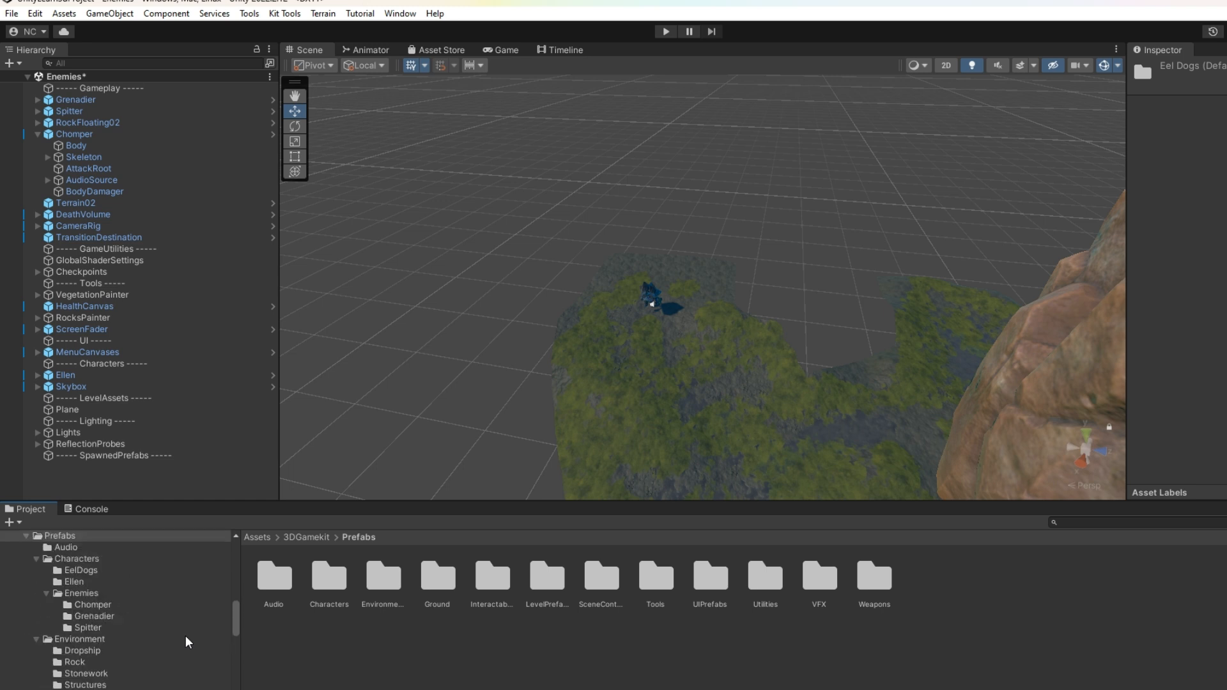
scroll(186, 642, "down", 3)
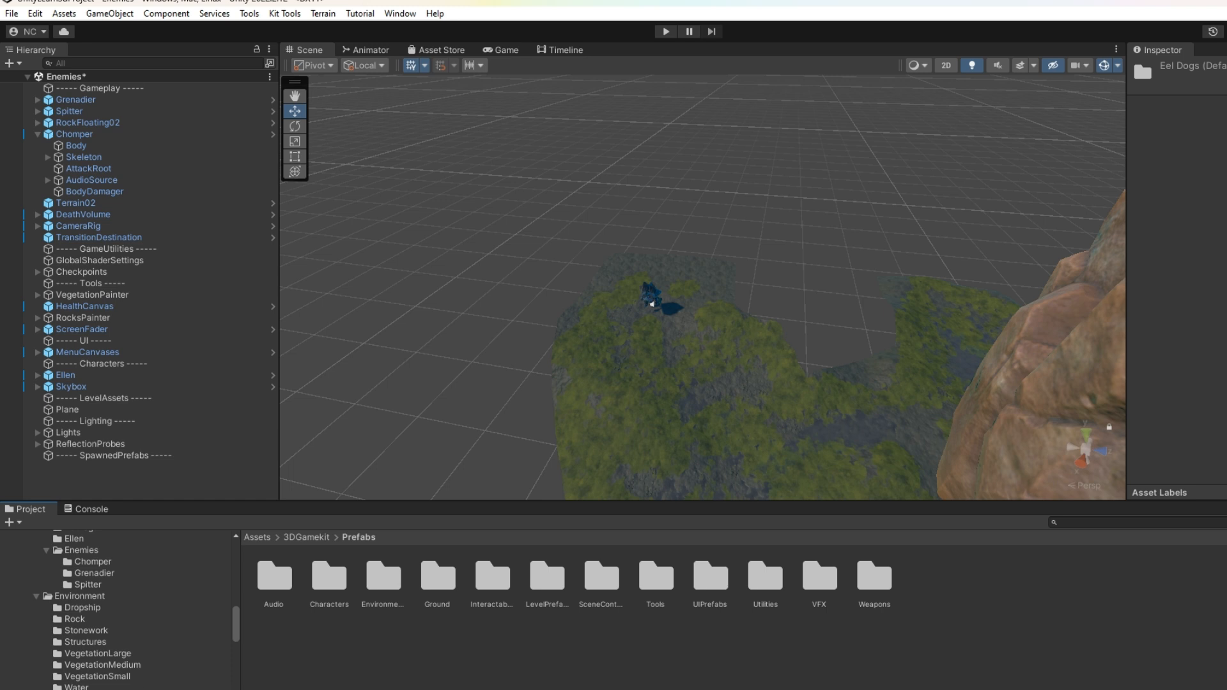
left_click(83, 689)
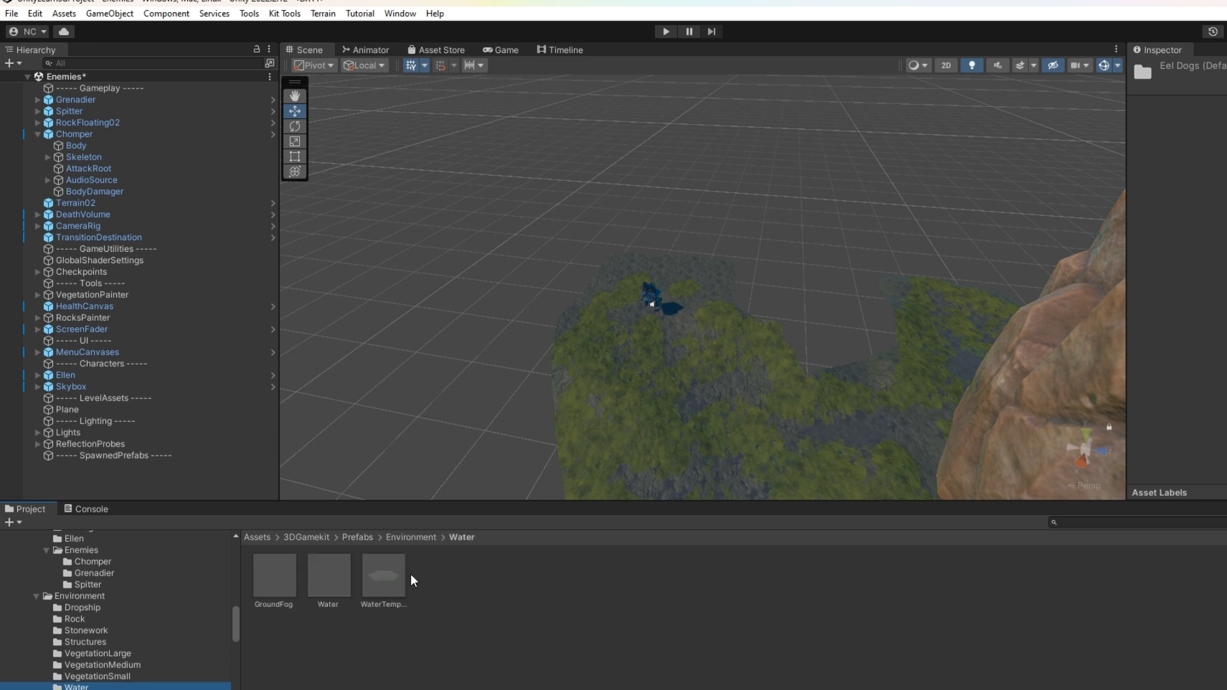
Add the Water prefab to the scene by the island and lower its surface until the mossy terrain stands clear of it.
left_click_drag(338, 576, 820, 318)
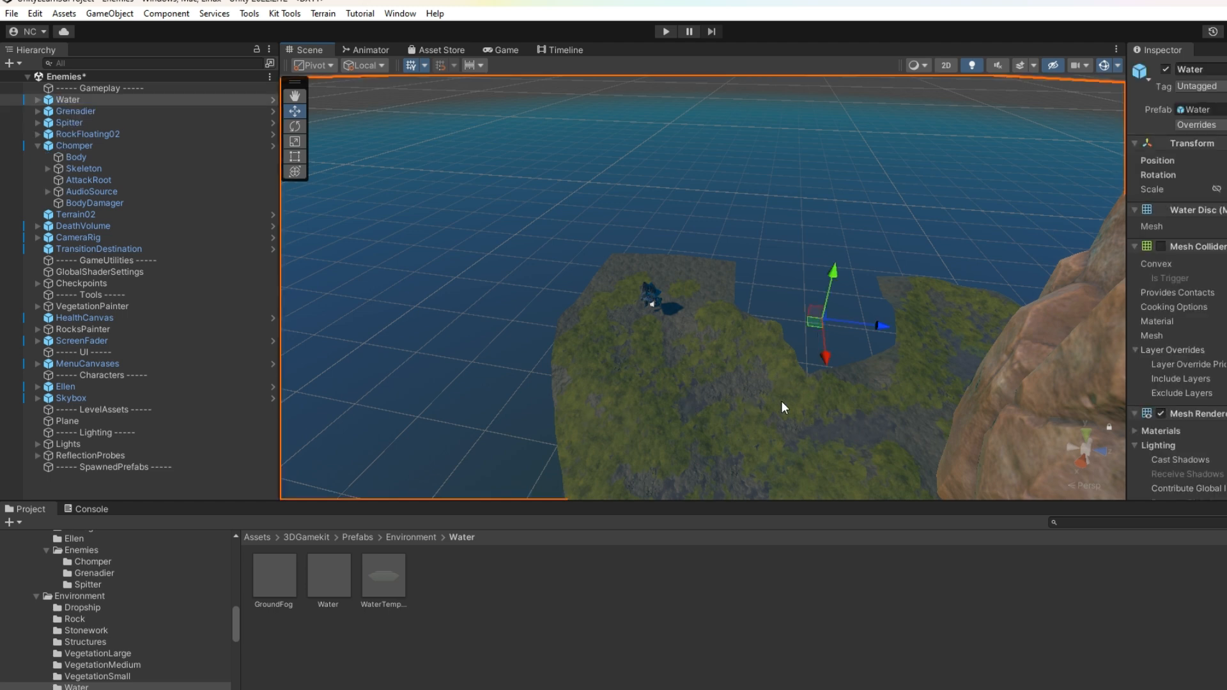
scroll(781, 402, "down", 3)
left_click_drag(818, 270, 796, 245)
left_click(298, 95)
scroll(578, 312, "down", 4)
left_click_drag(578, 312, 542, 175)
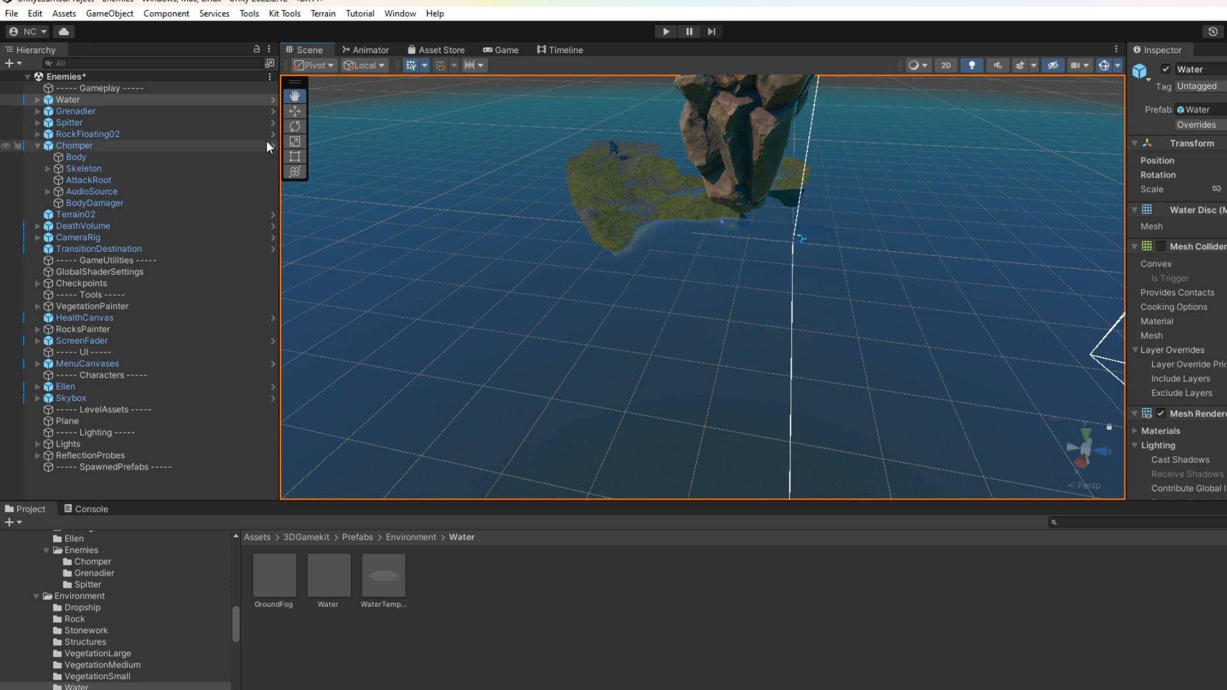
left_click(288, 114)
left_click_drag(717, 106, 673, 136)
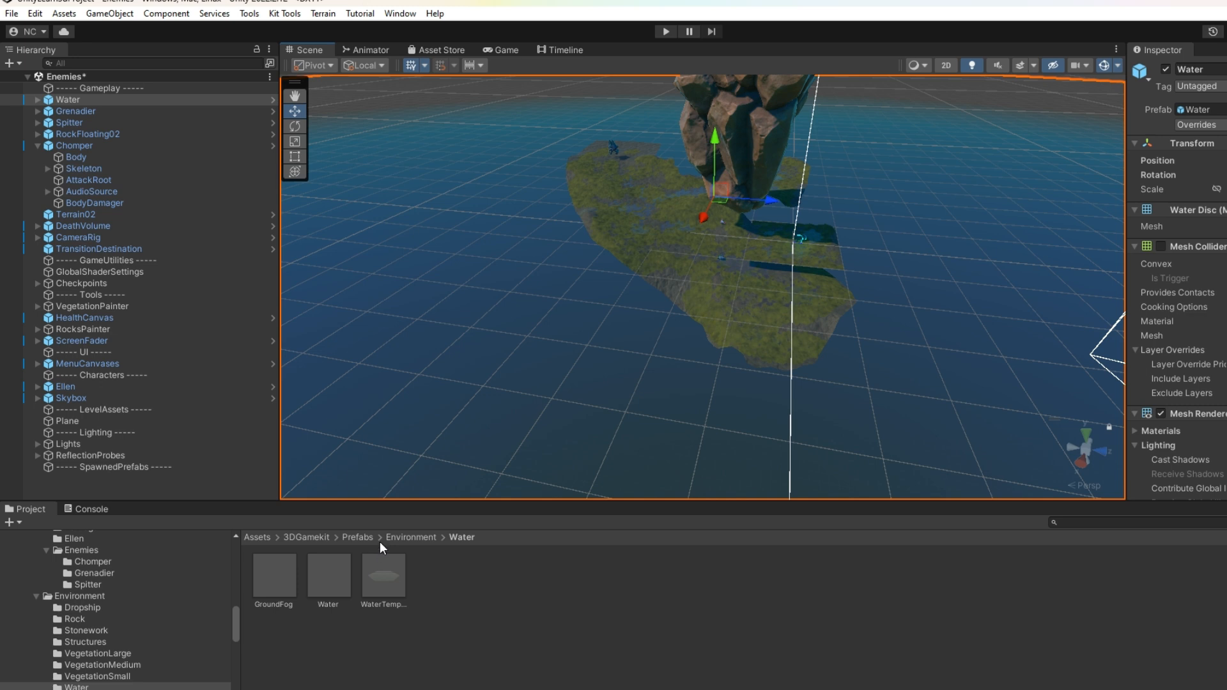
Add the EelDogs prefab from the Characters prefabs to the open water beside the island and rotate its swim path.
left_click(356, 541)
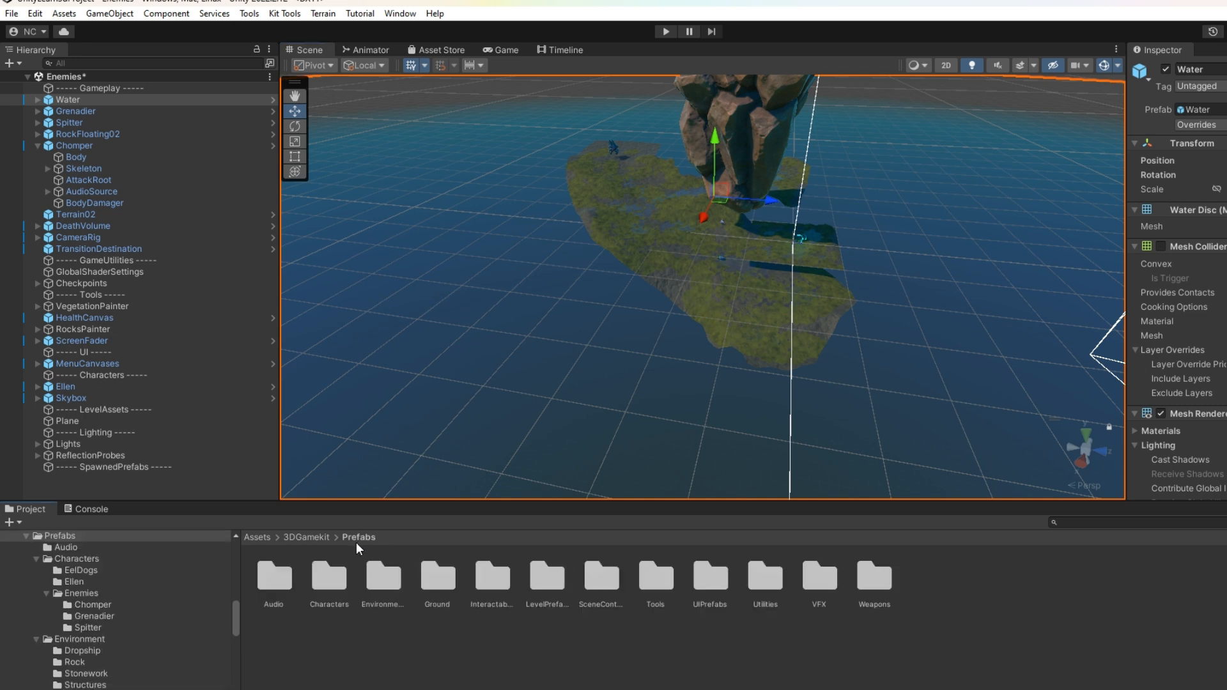
left_click(374, 582)
double_click(338, 578)
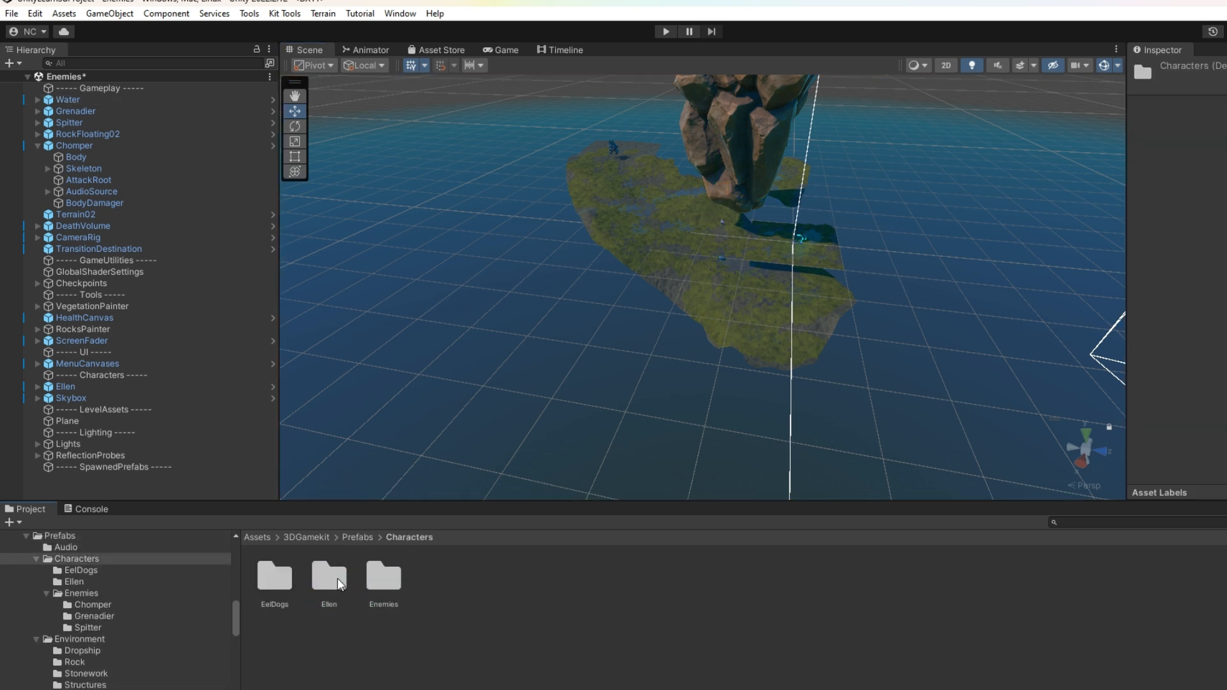
double_click(285, 580)
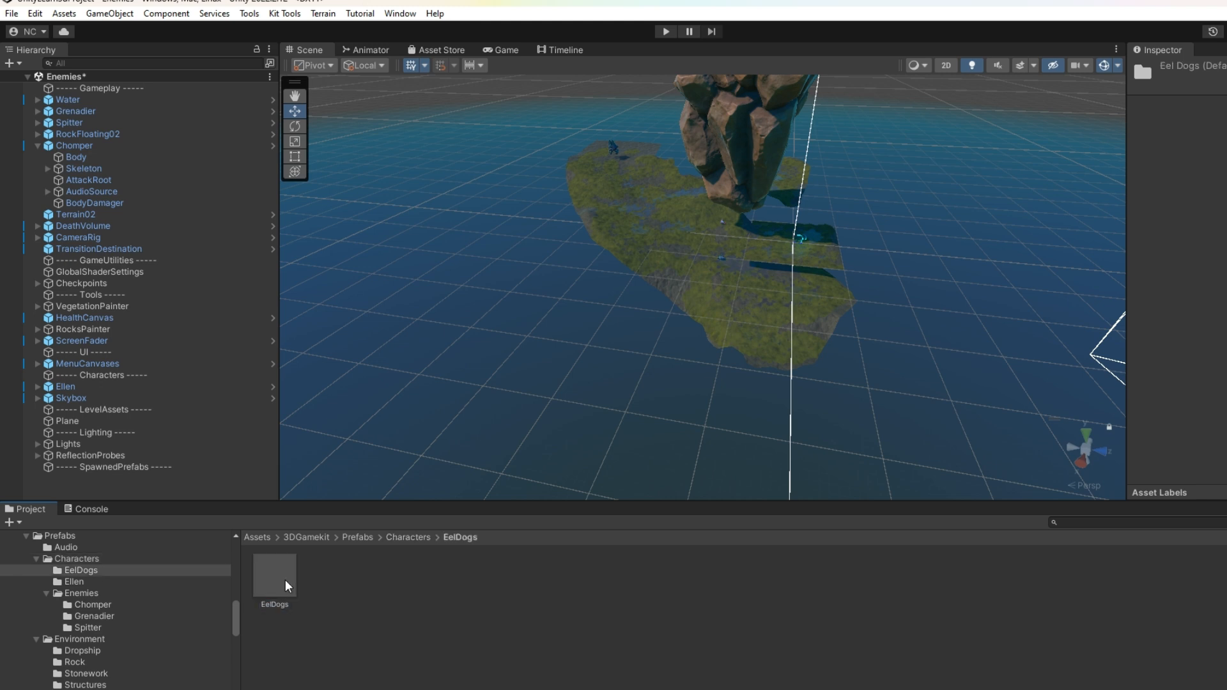
left_click_drag(482, 443, 345, 207)
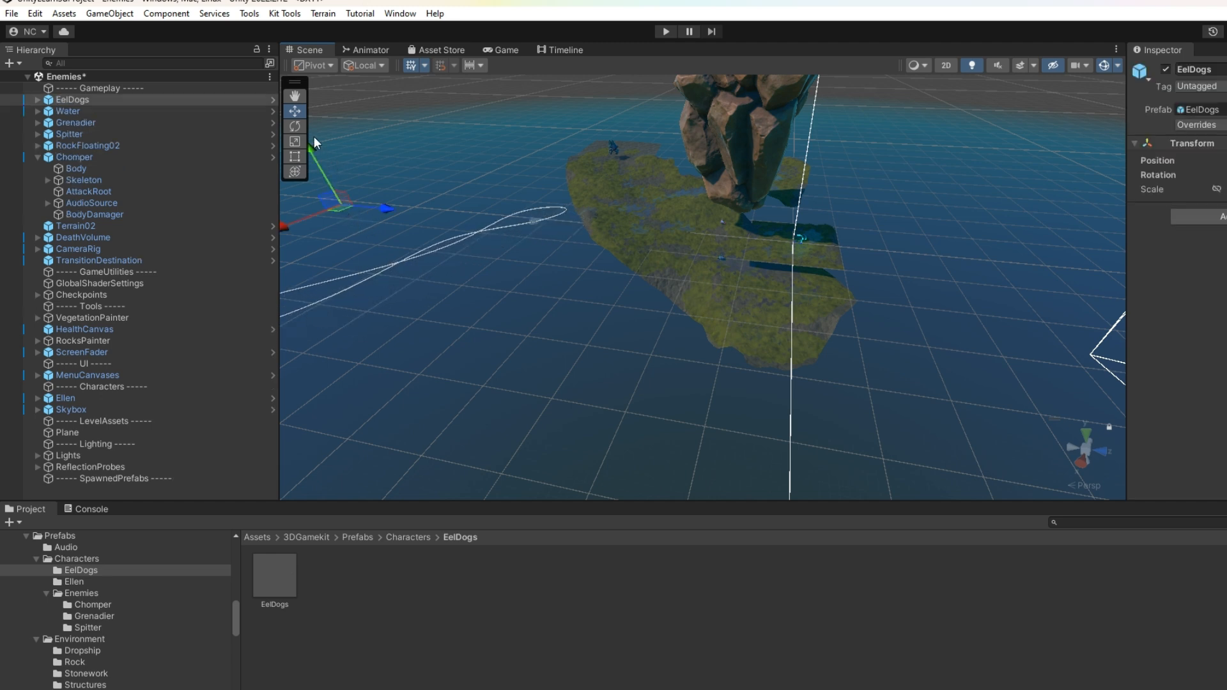
left_click(298, 127)
left_click_drag(340, 224, 469, 216)
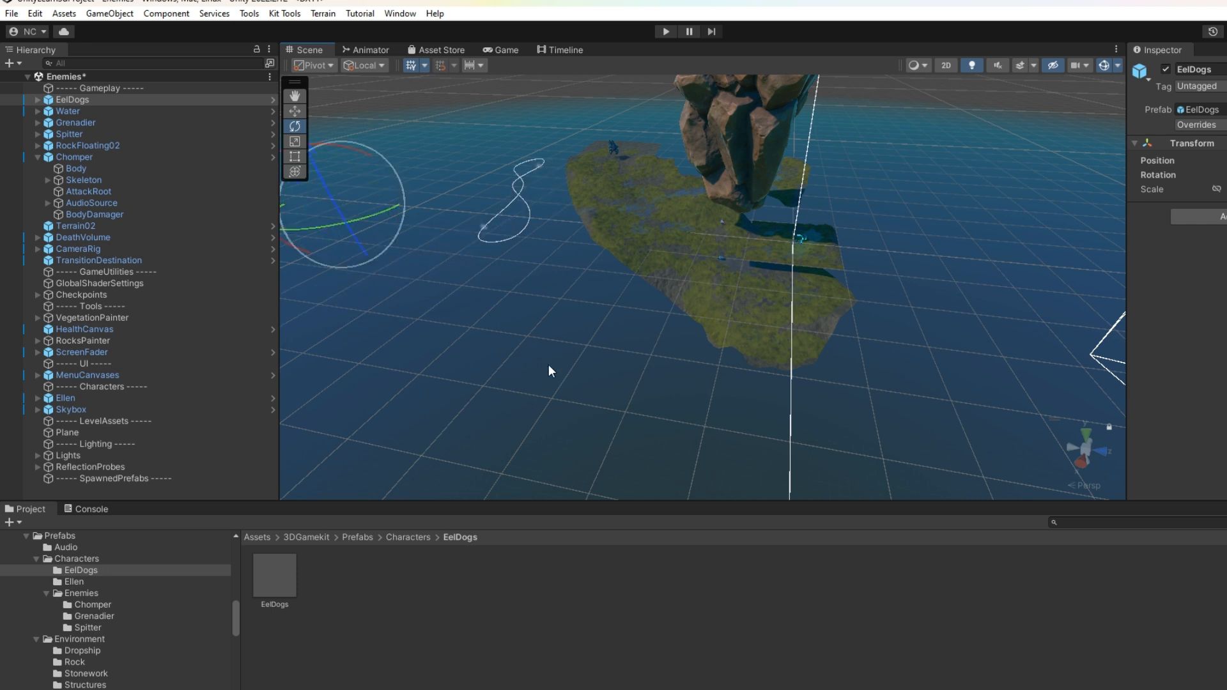
Examine the Water object's components, from its mesh and reflection settings down to its material.
left_click(116, 113)
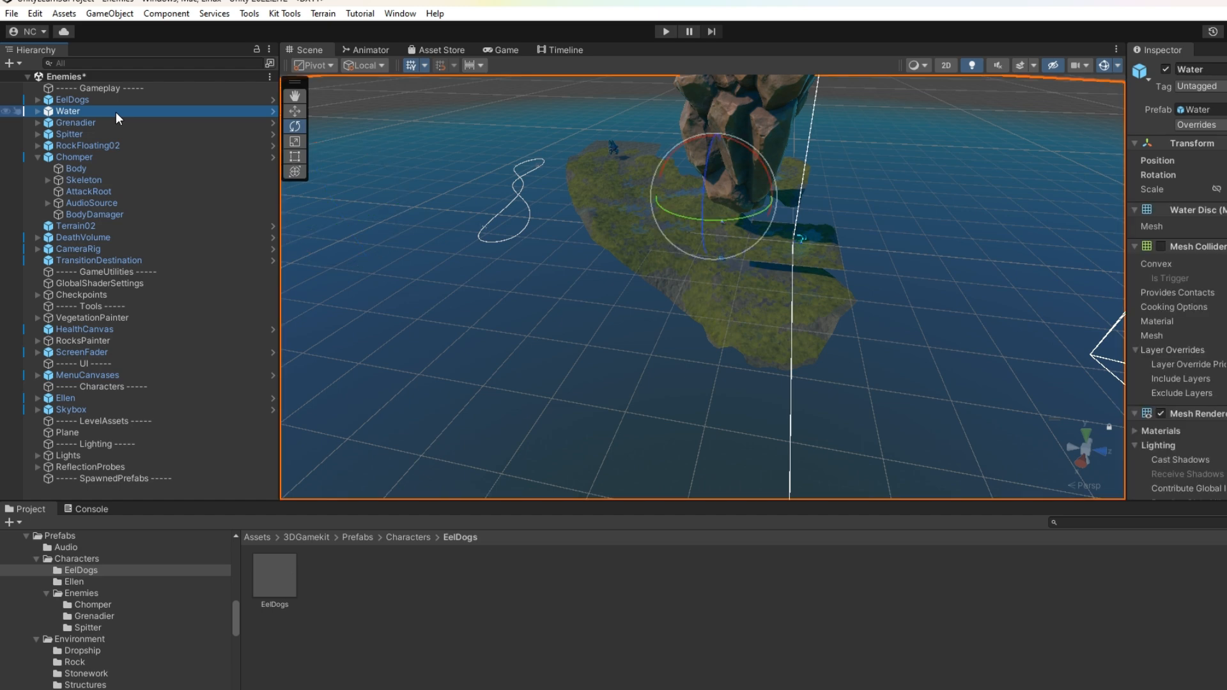
scroll(1177, 275, "down", 5)
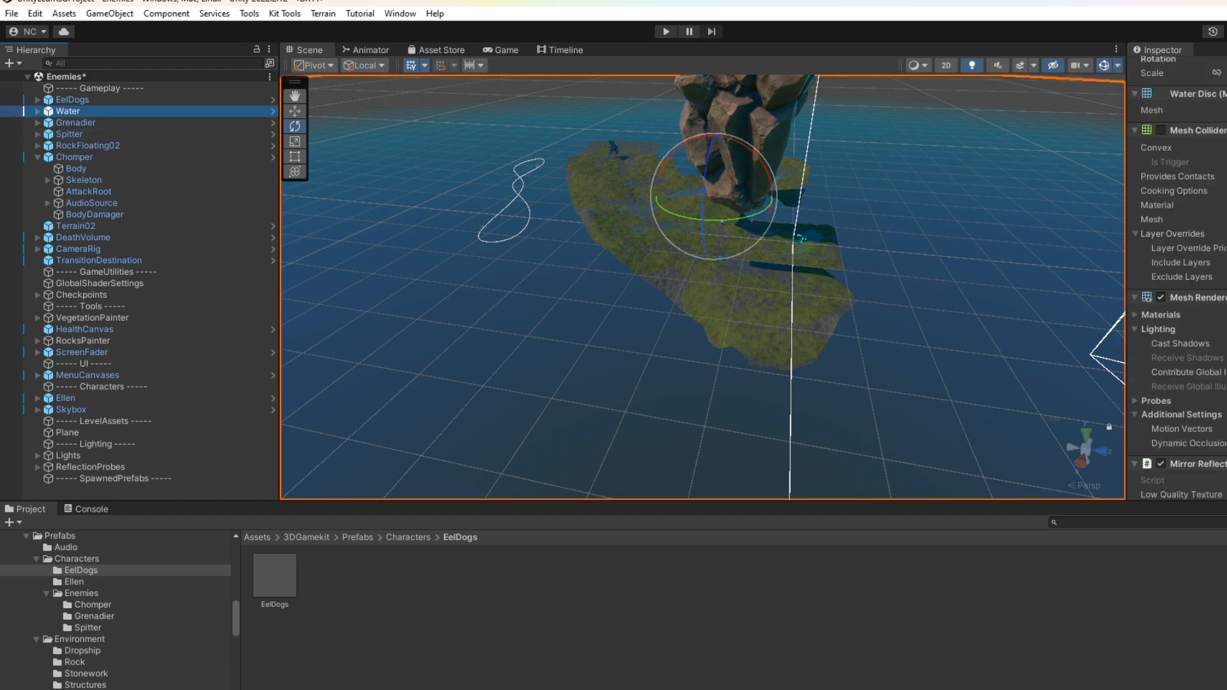
scroll(1176, 278, "down", 7)
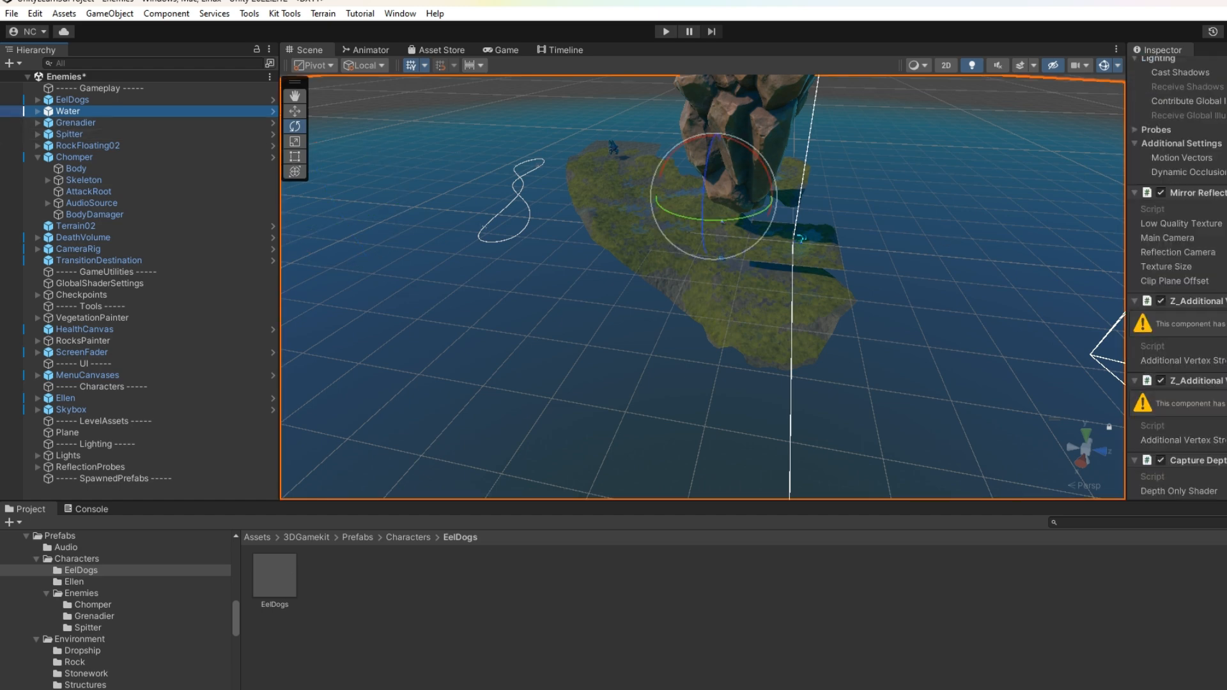
scroll(1176, 275, "down", 5)
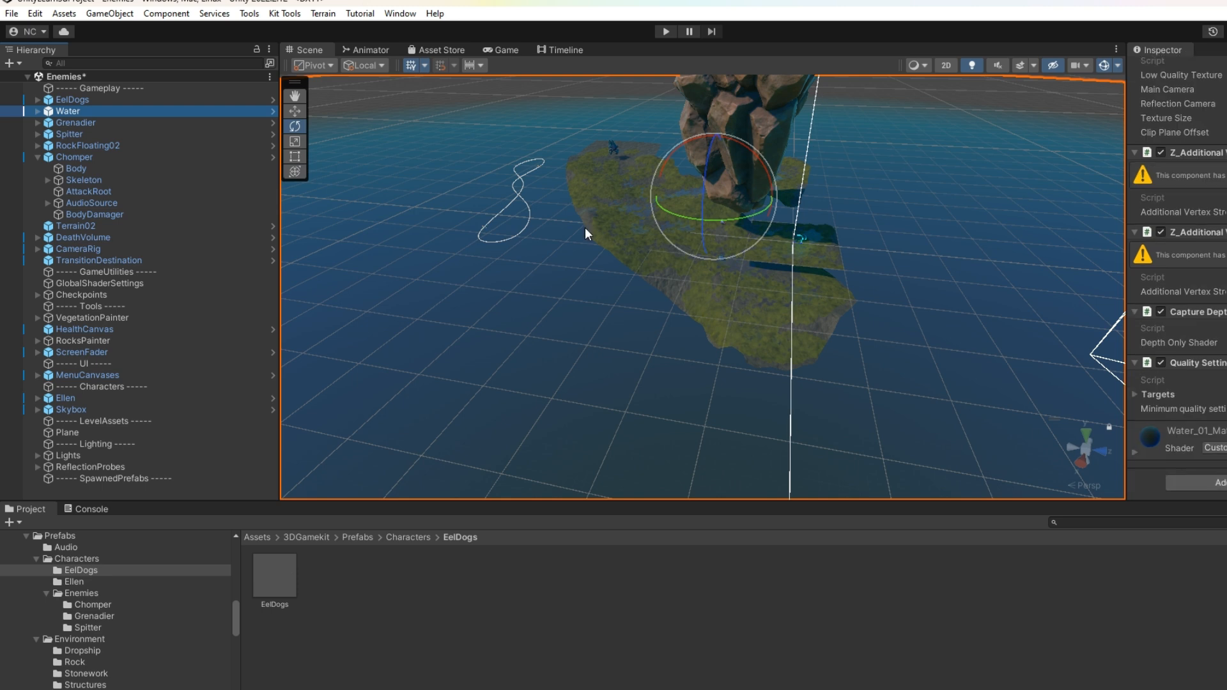
Start a playtest and run Ellen out of the rock's shadow across the island towards the water and the Grenadier.
left_click(664, 31)
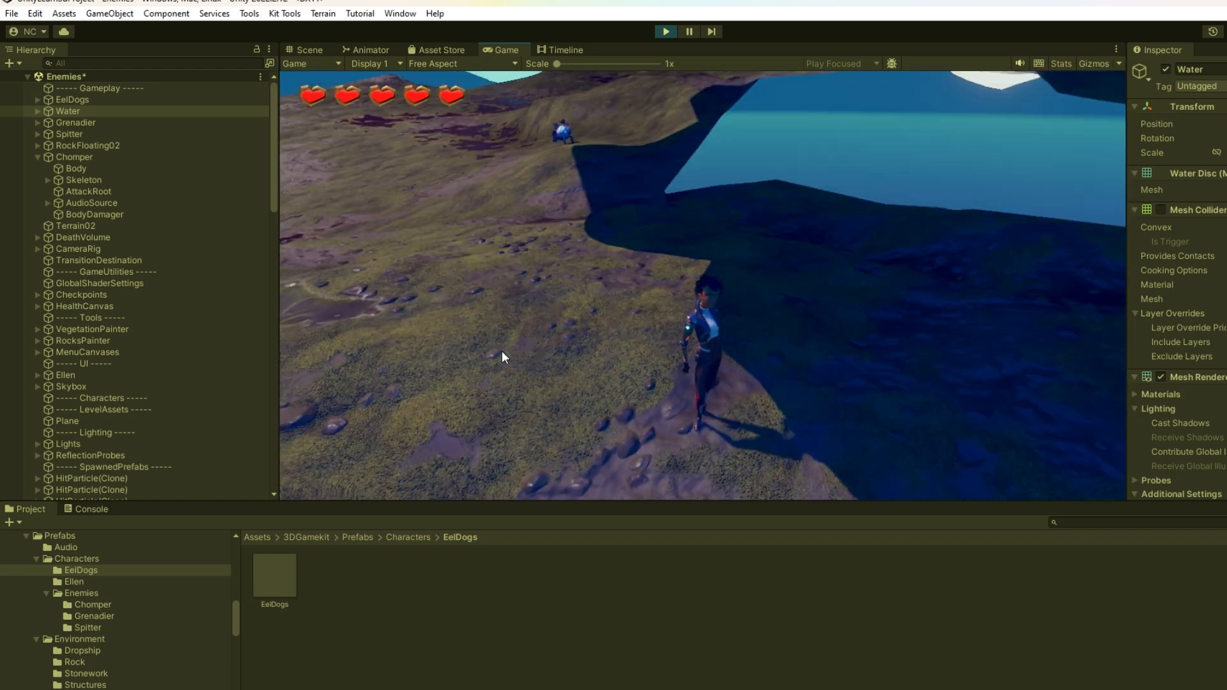
key("d")
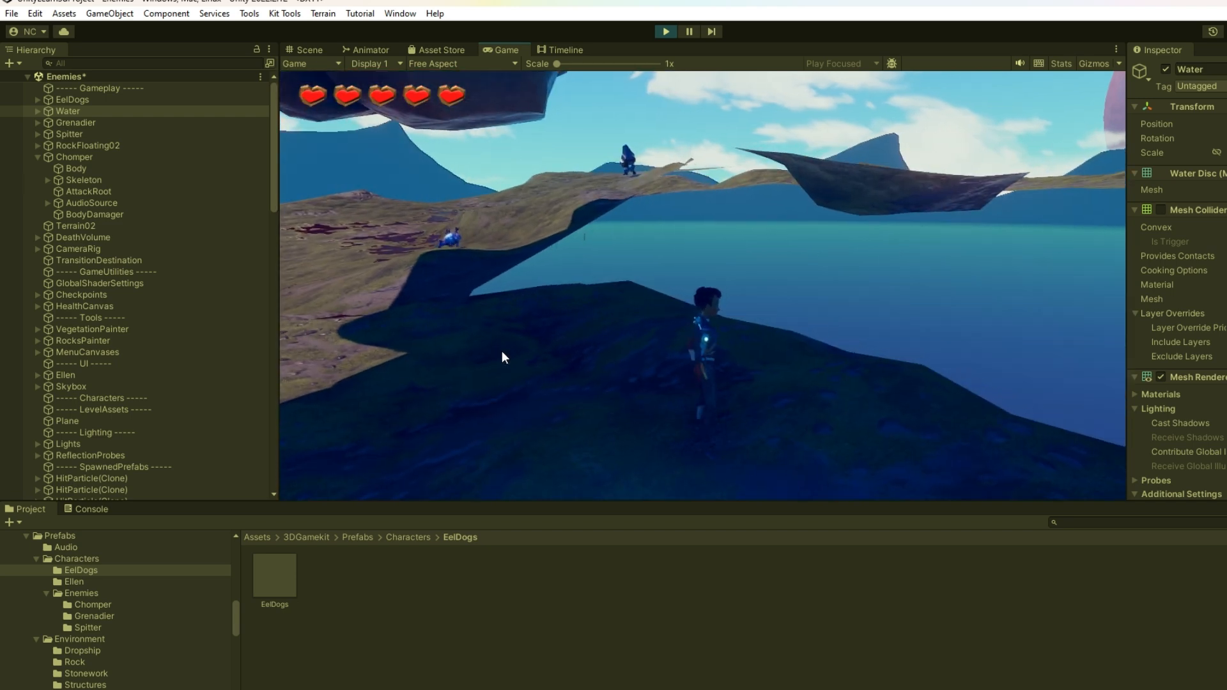
key("w")
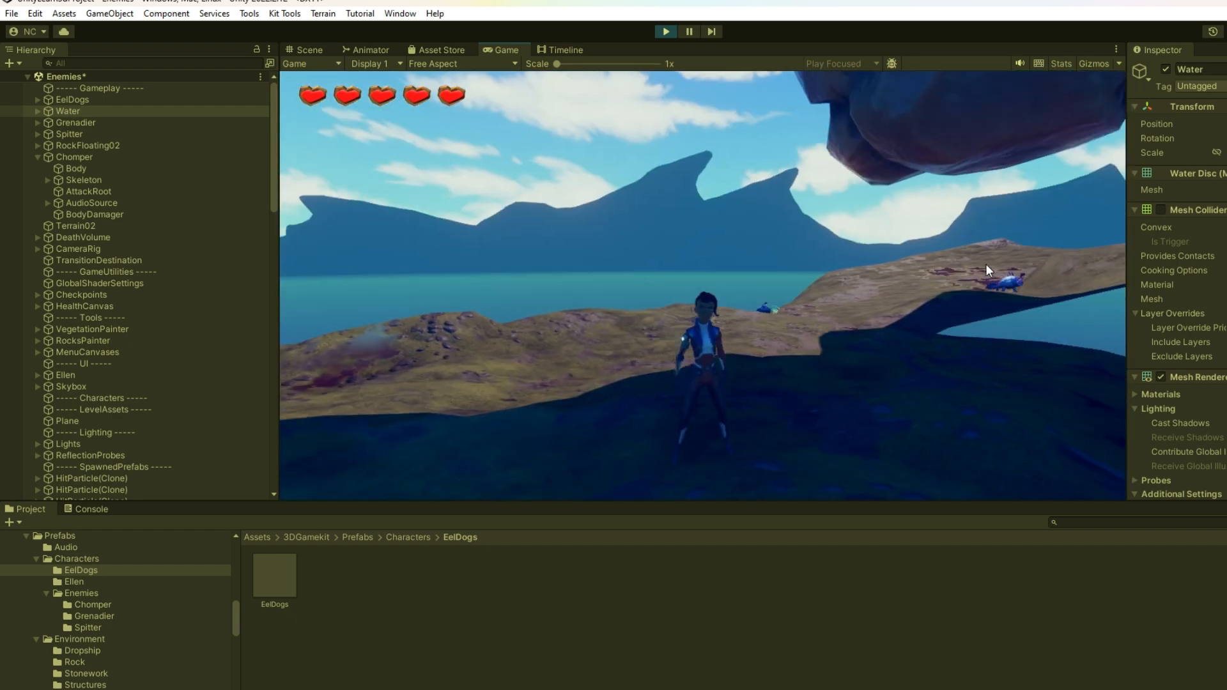
key("w")
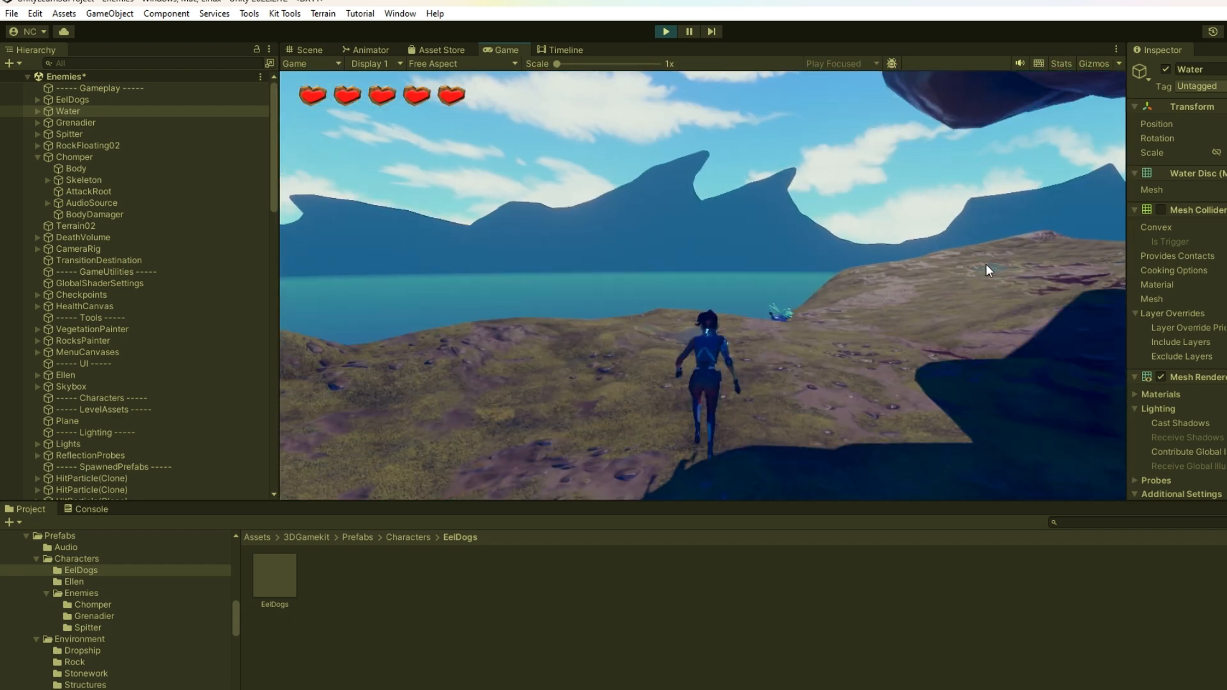
key("d")
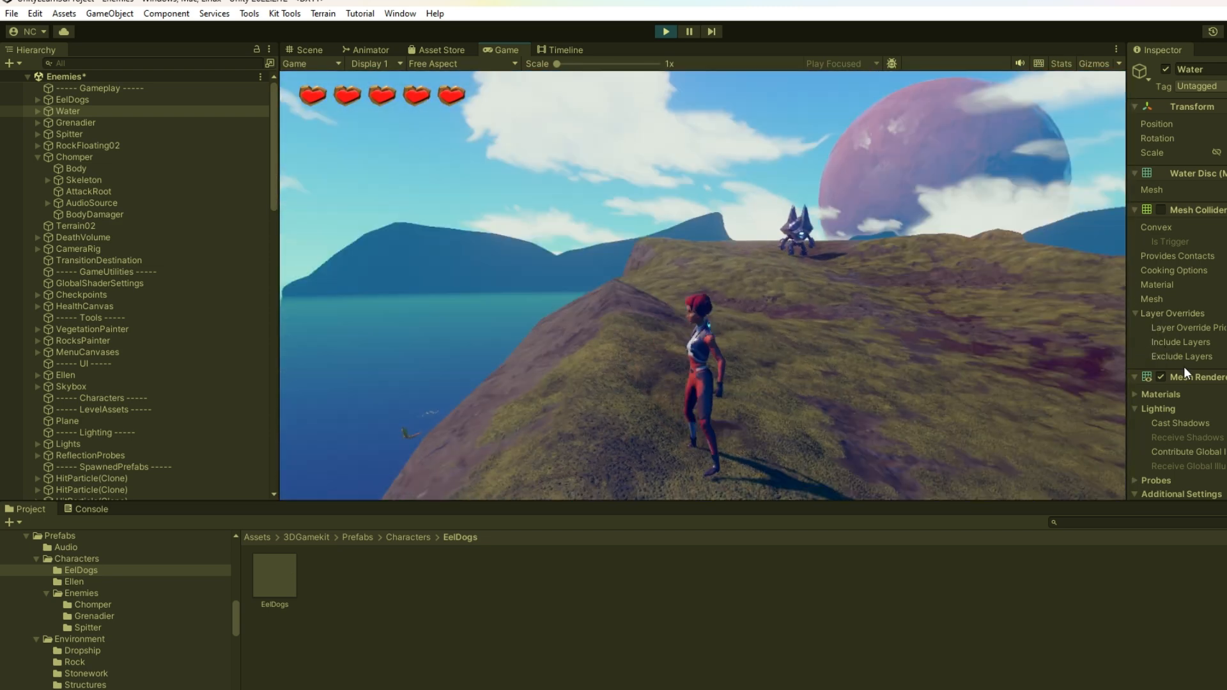
Run Ellen along the island's shoreline to watch the EelDogs jumping out of the water.
key("w")
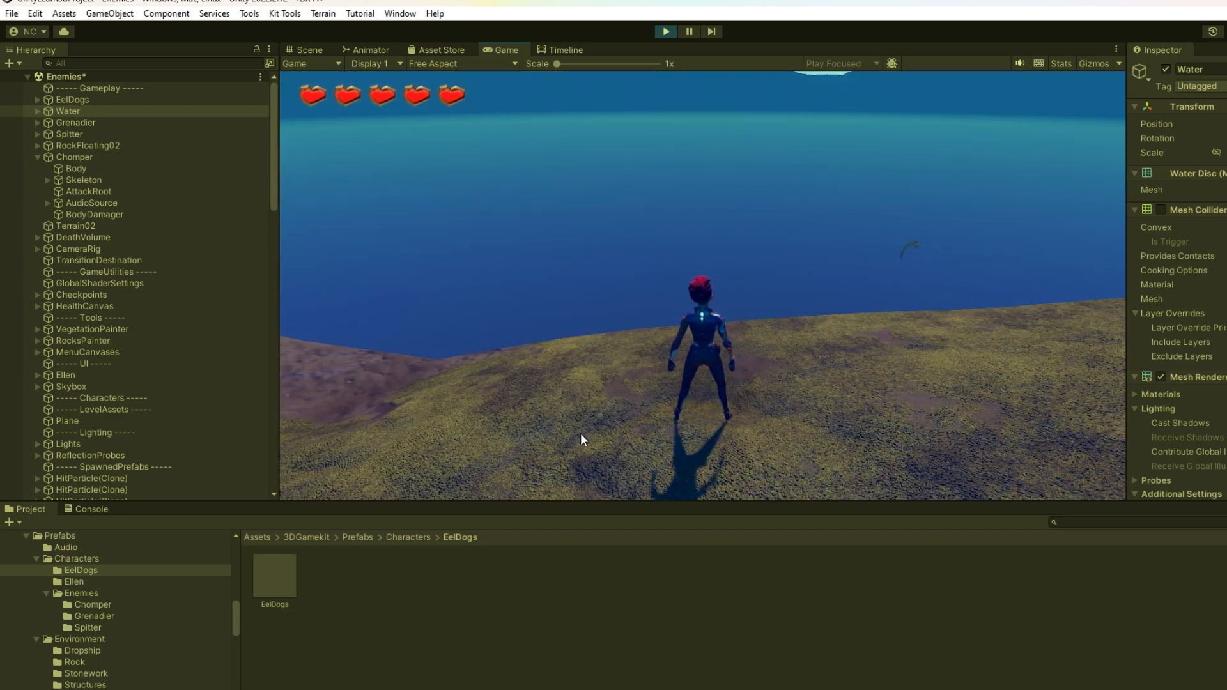
key("w")
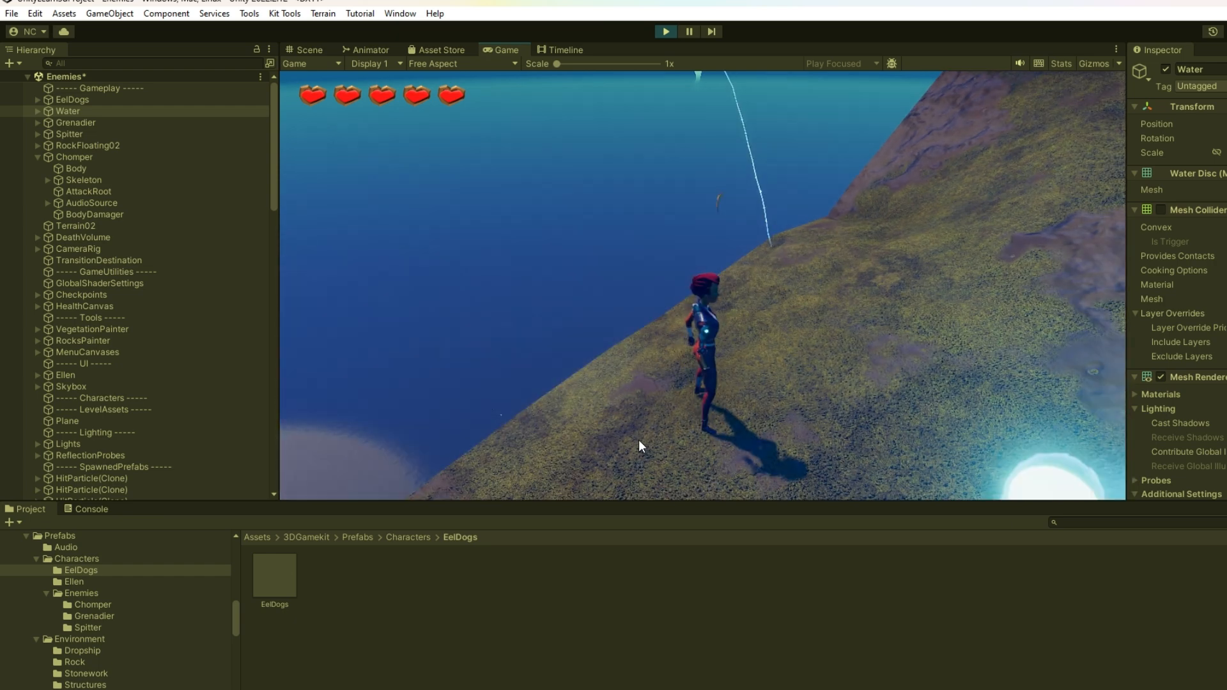
key("w")
key("w")
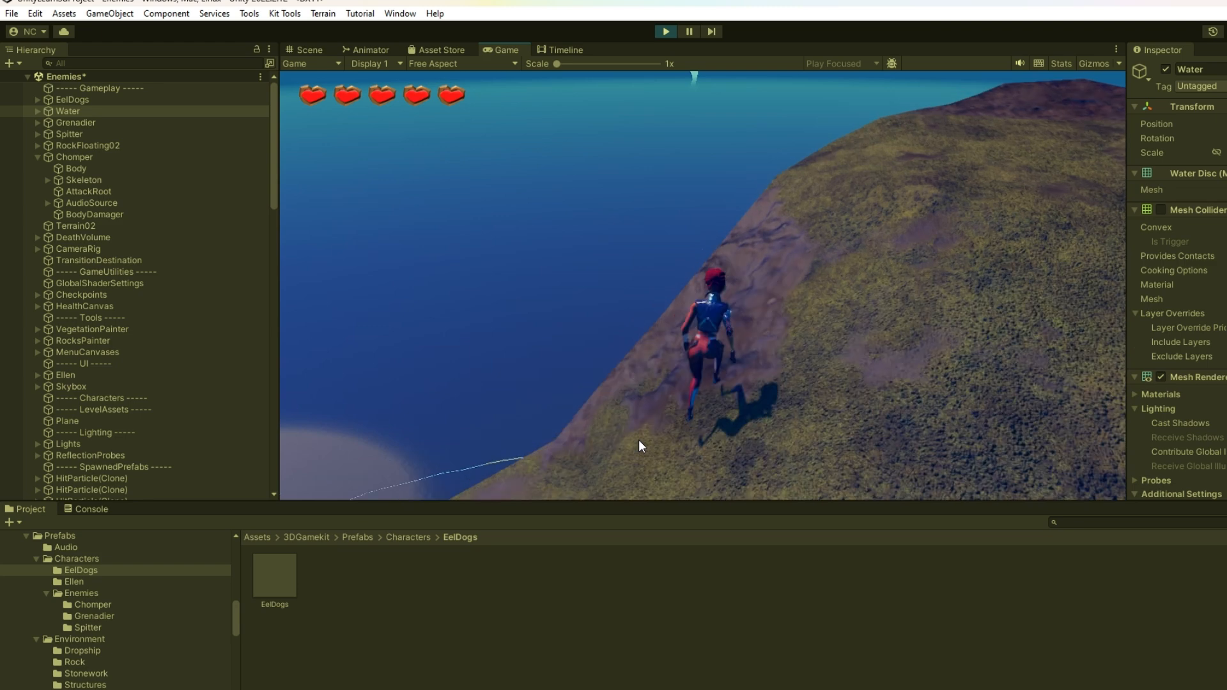
key("d")
key("w")
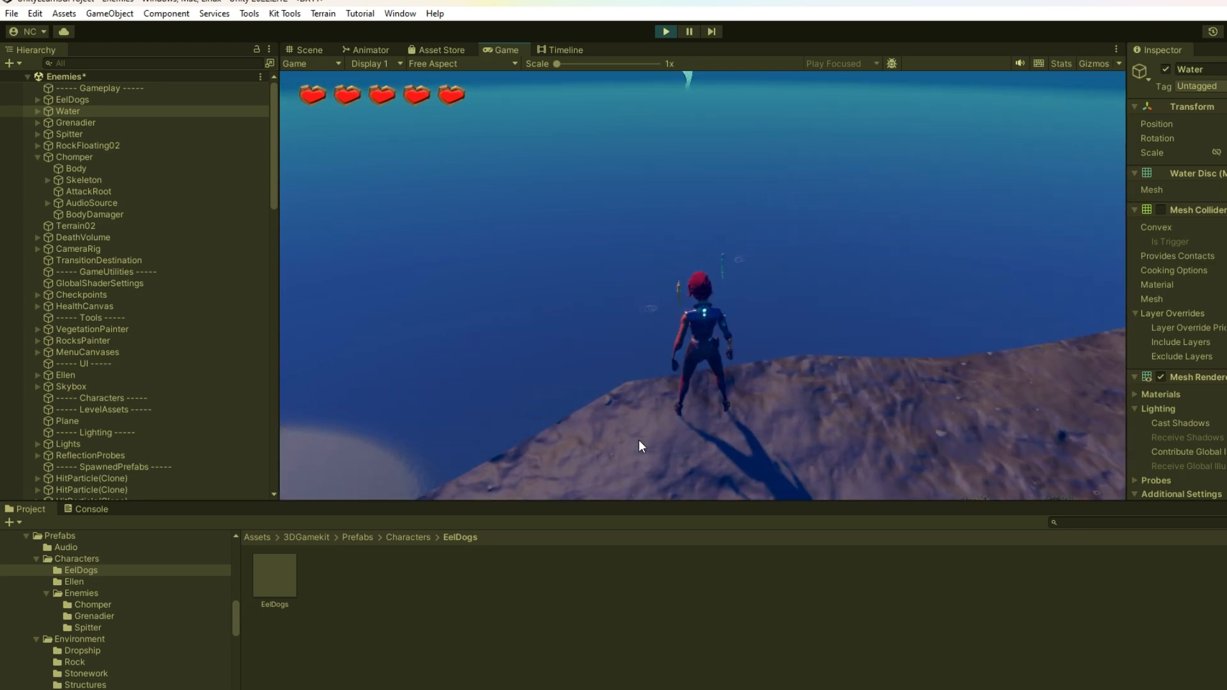
key("d")
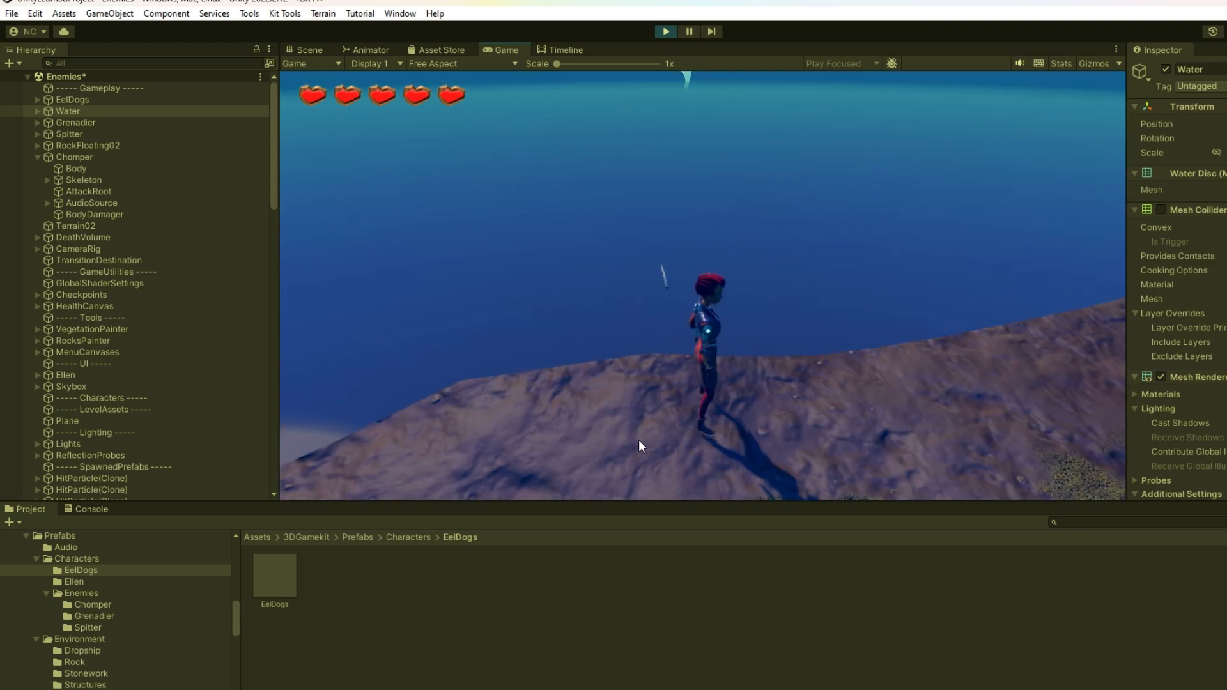